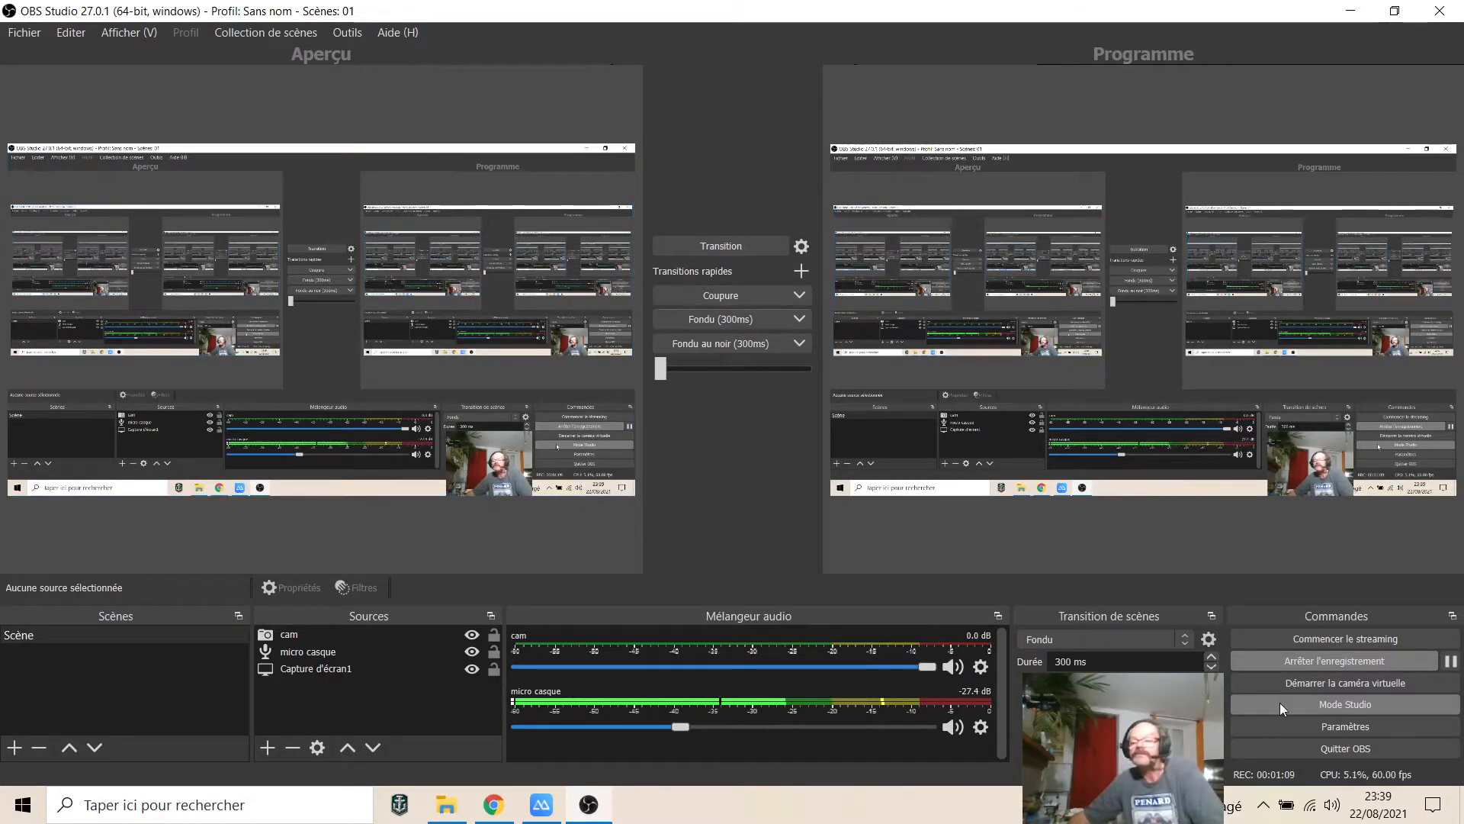
Step: Turn Studio Mode off and back on to compare the single and dual preview layouts
left_click(1330, 702)
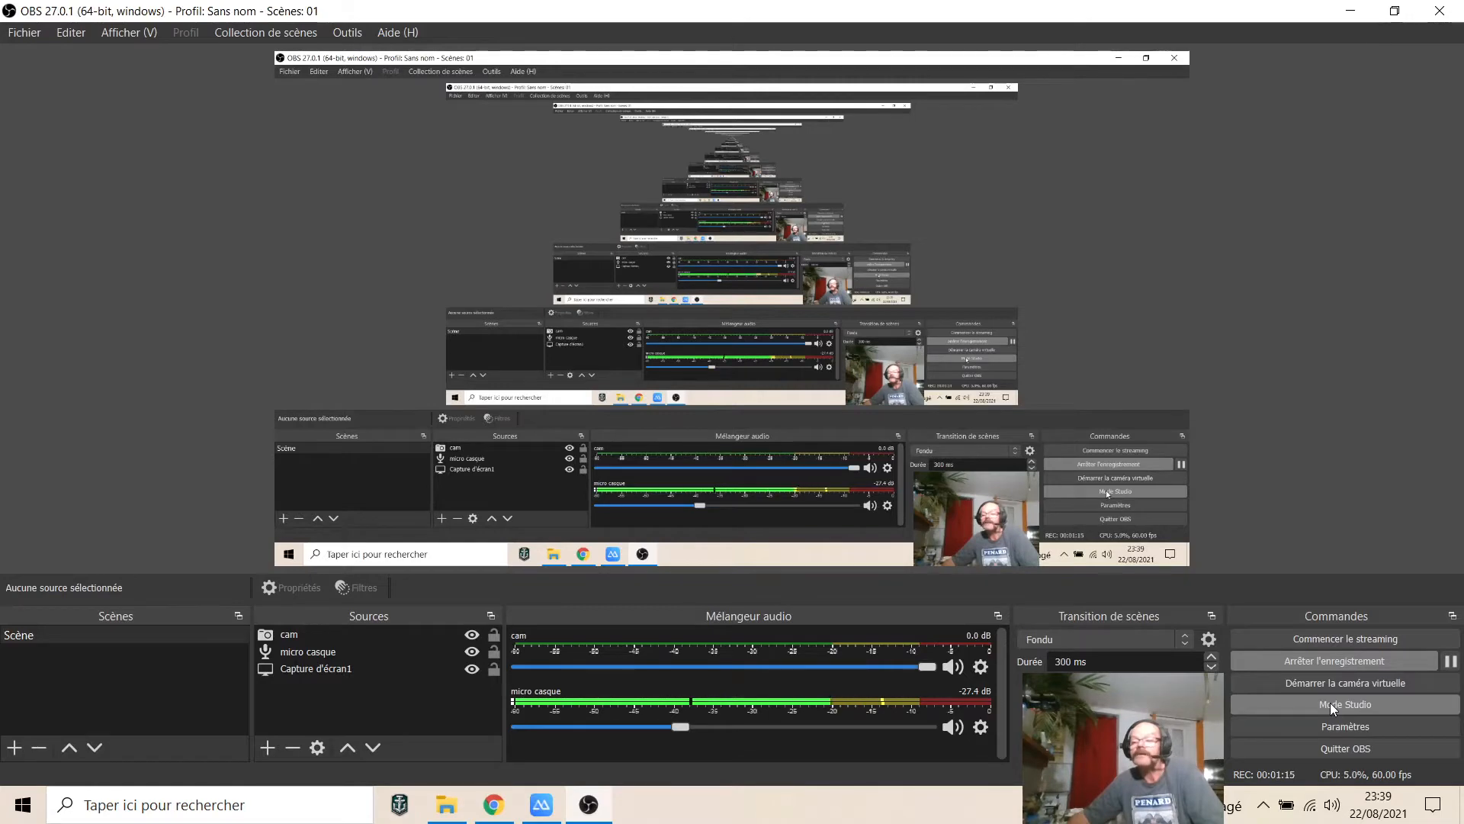
left_click(1330, 702)
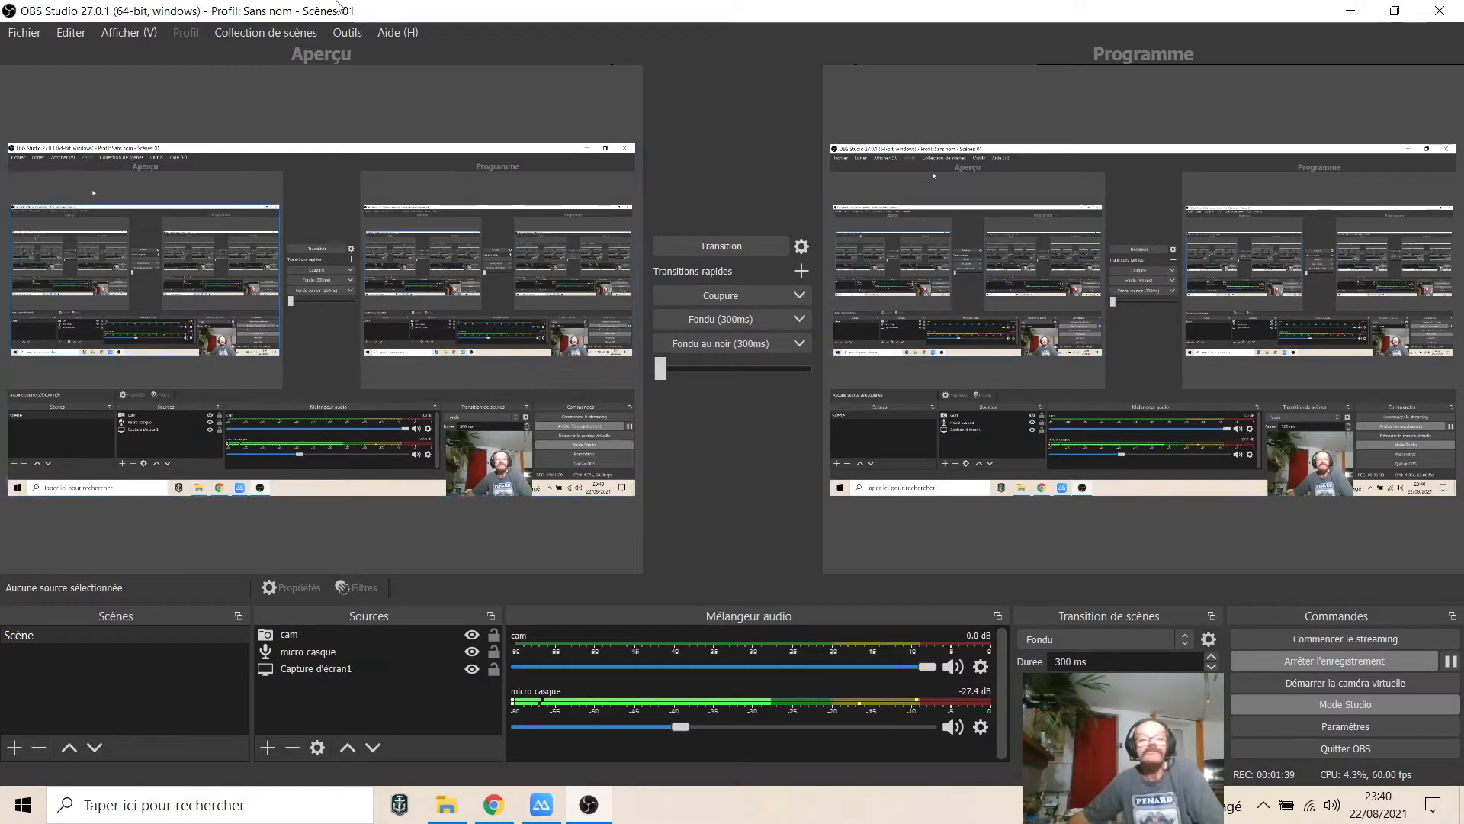
Step: View the available scene collections and the collection management options
left_click(262, 31)
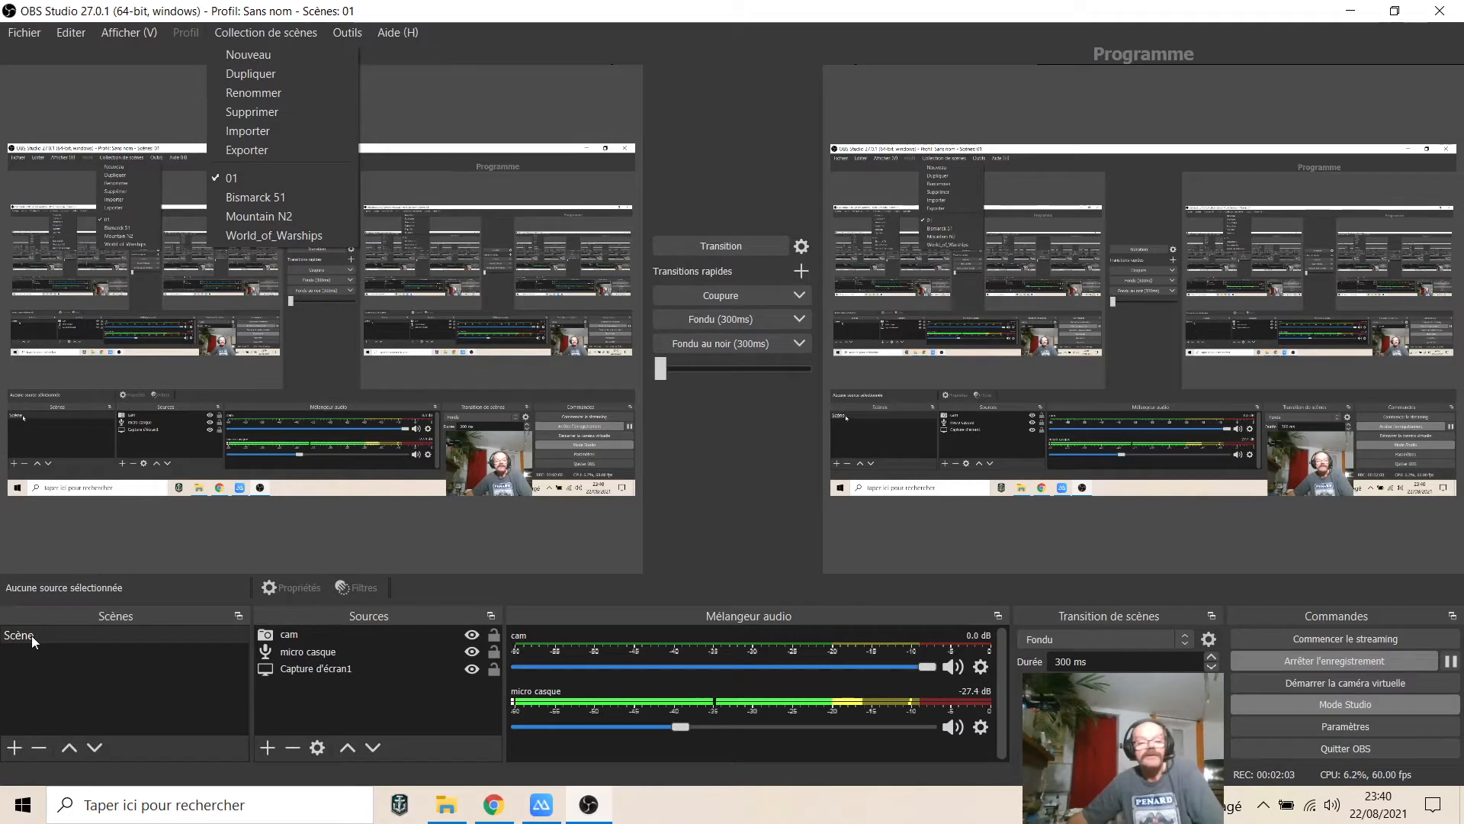
mouse_move(347, 32)
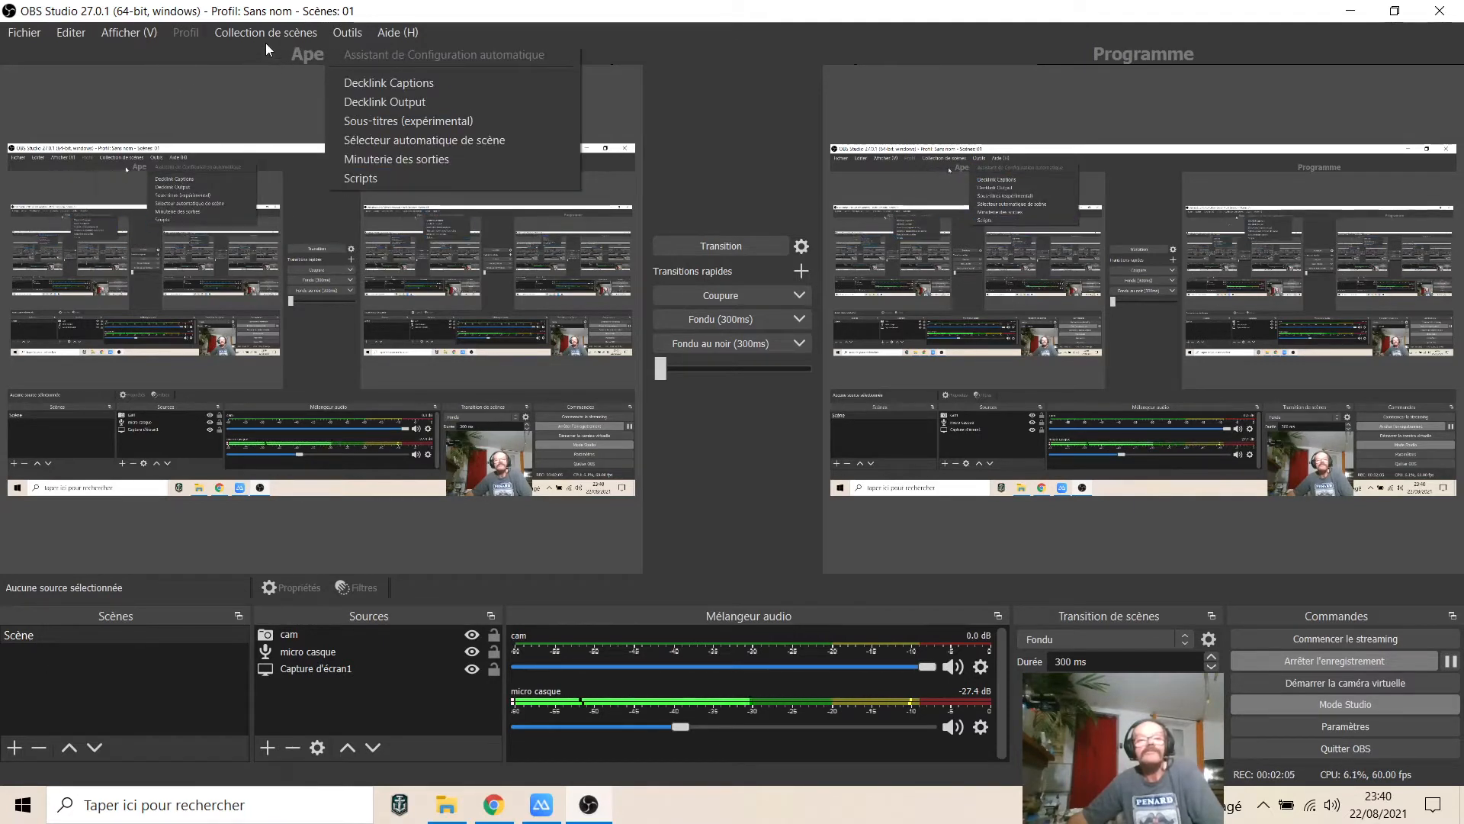
mouse_move(267, 32)
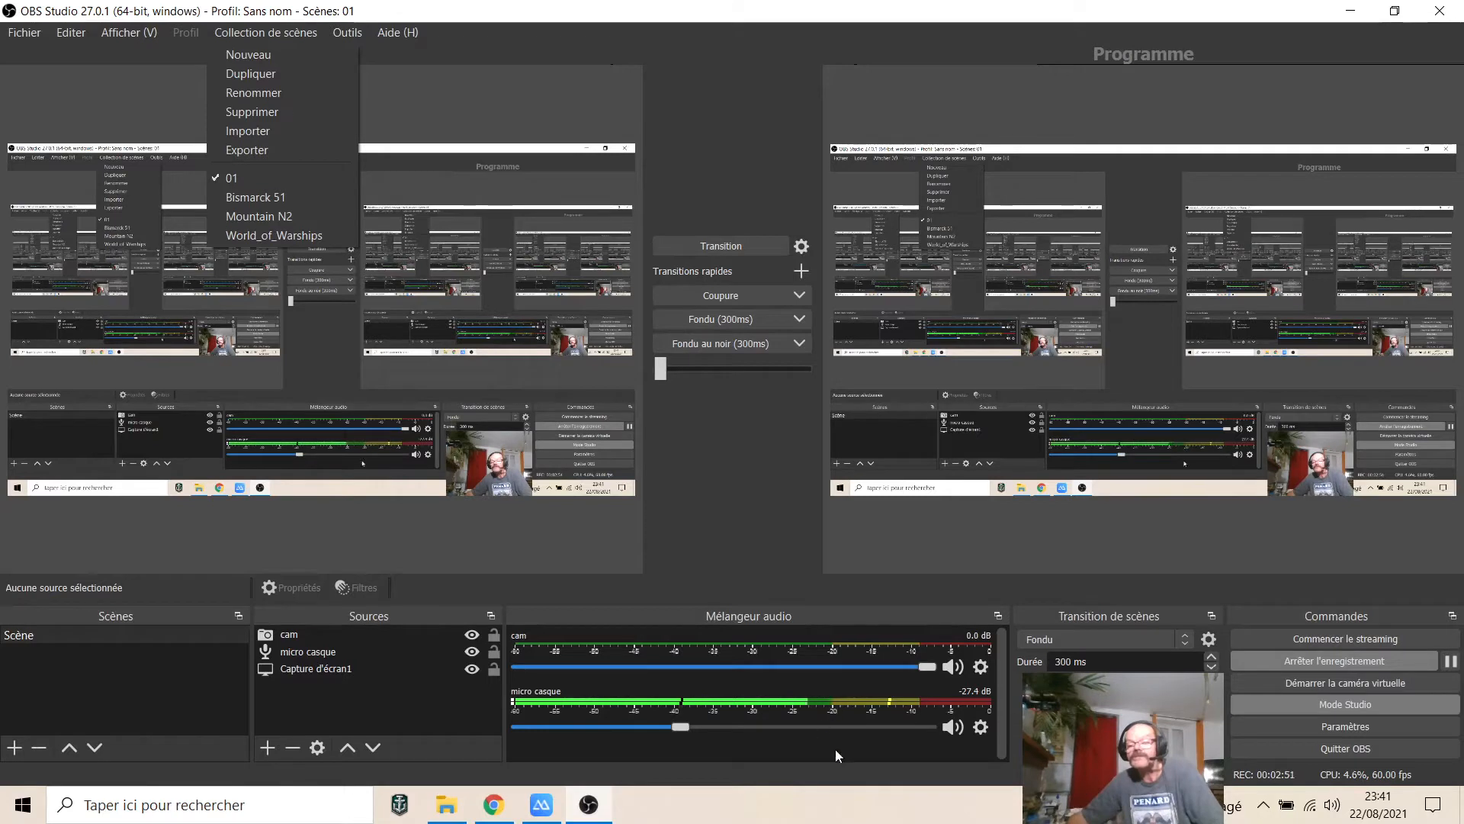
Step: Review the noise suppression filter of the micro casque audio source and its method choices, keeping RNNoise
left_click(981, 728)
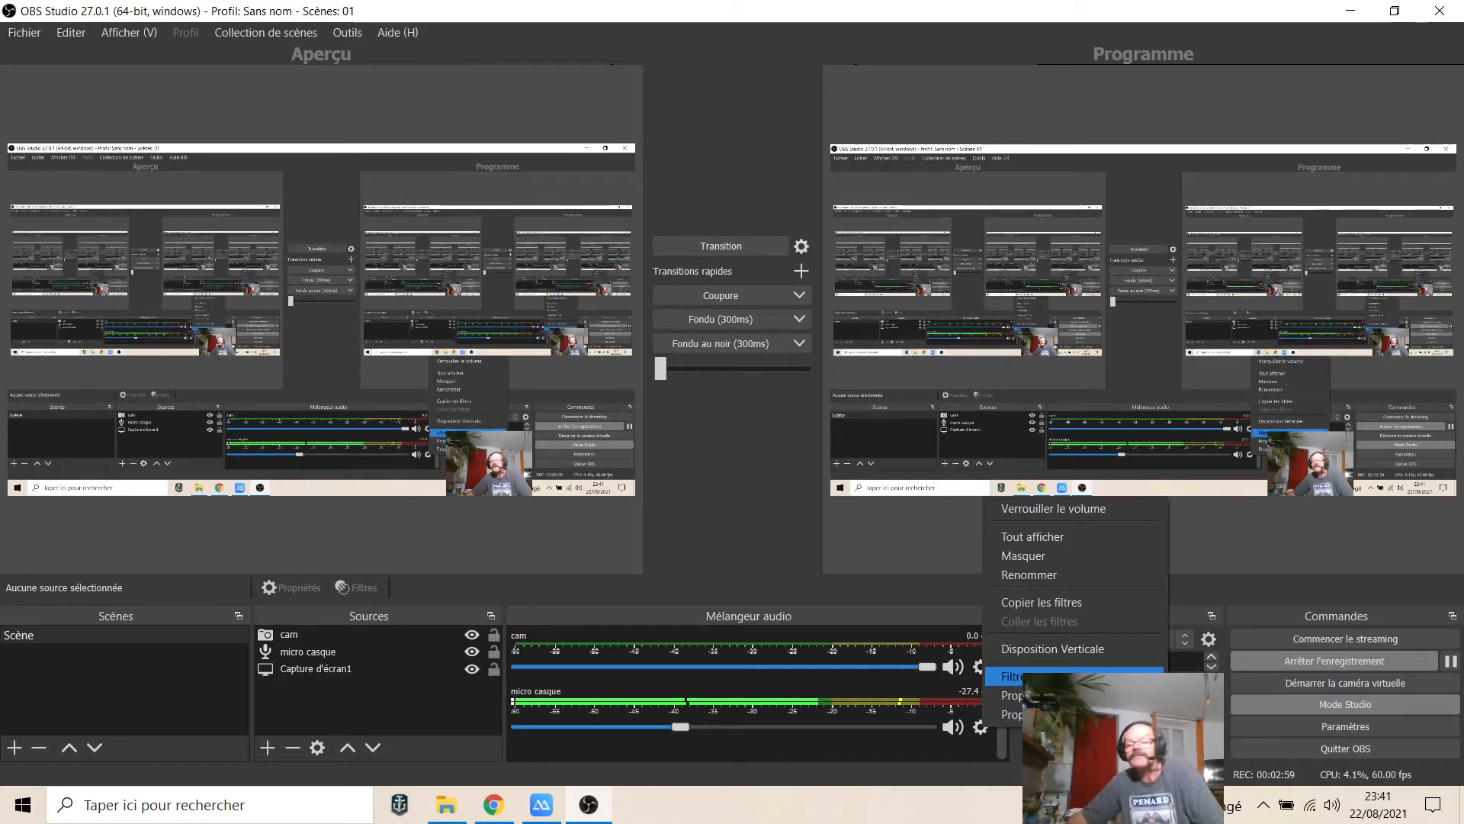
left_click(1041, 677)
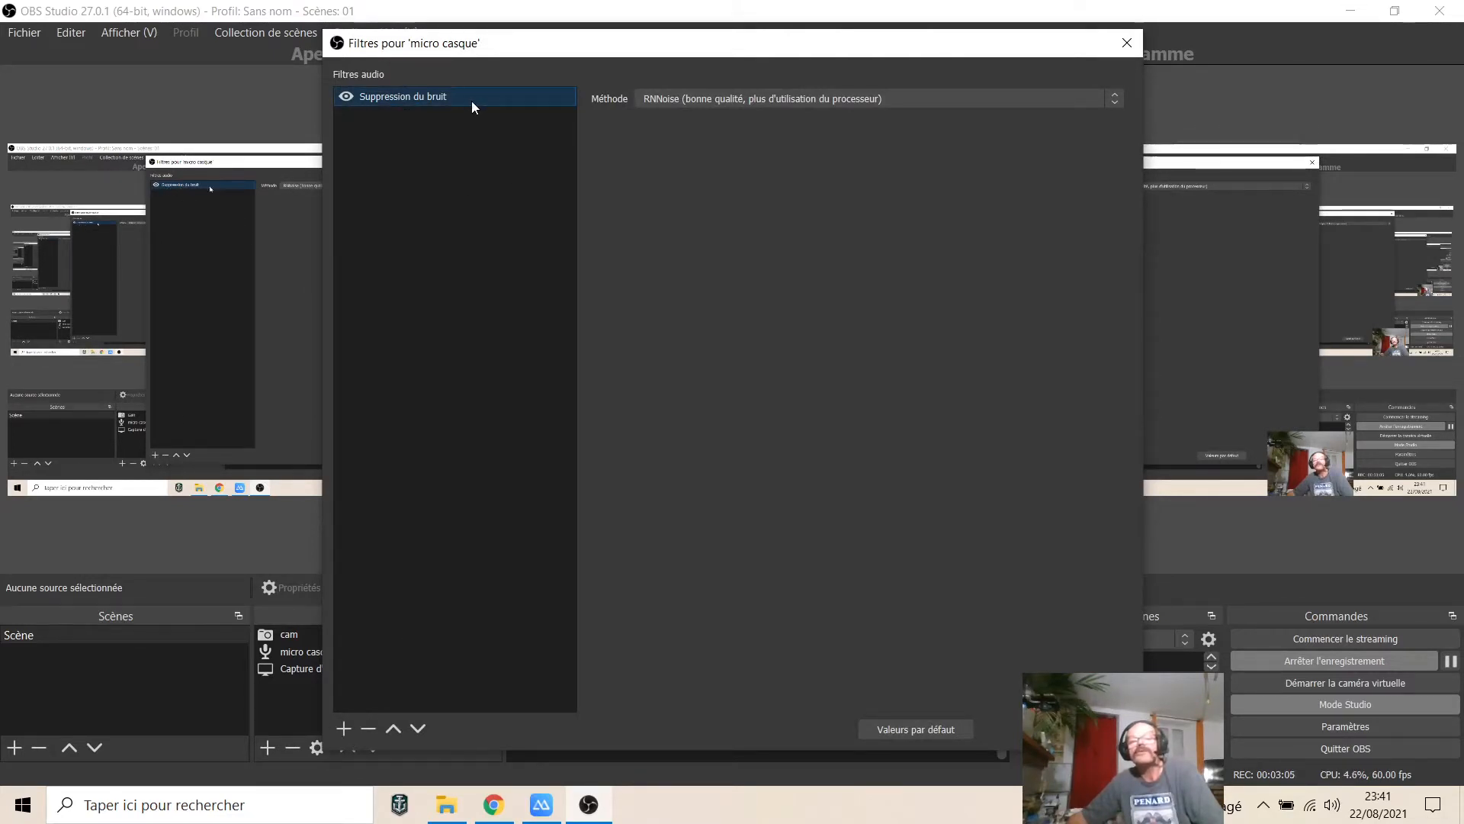
left_click(981, 101)
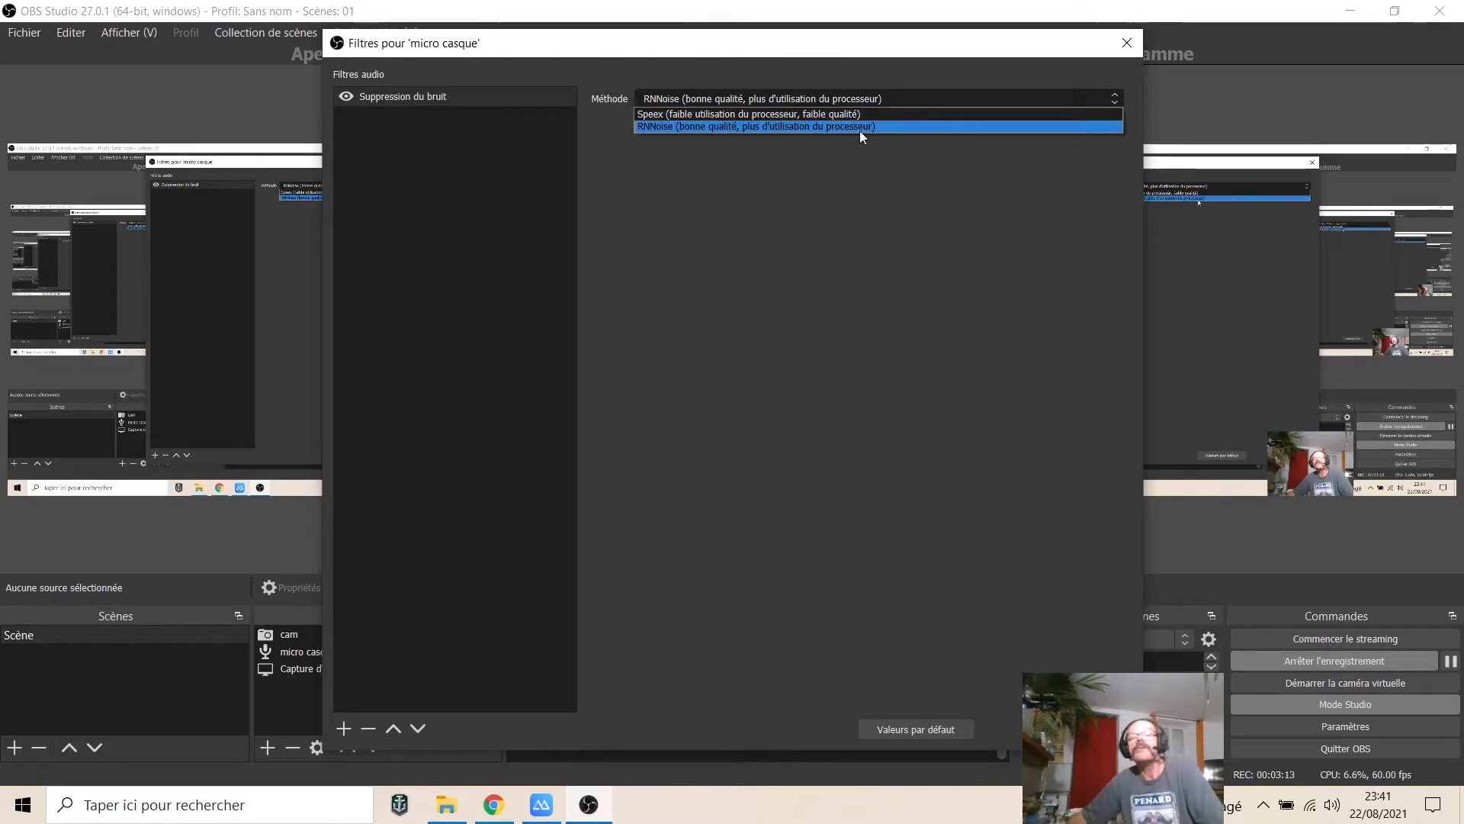
left_click(842, 214)
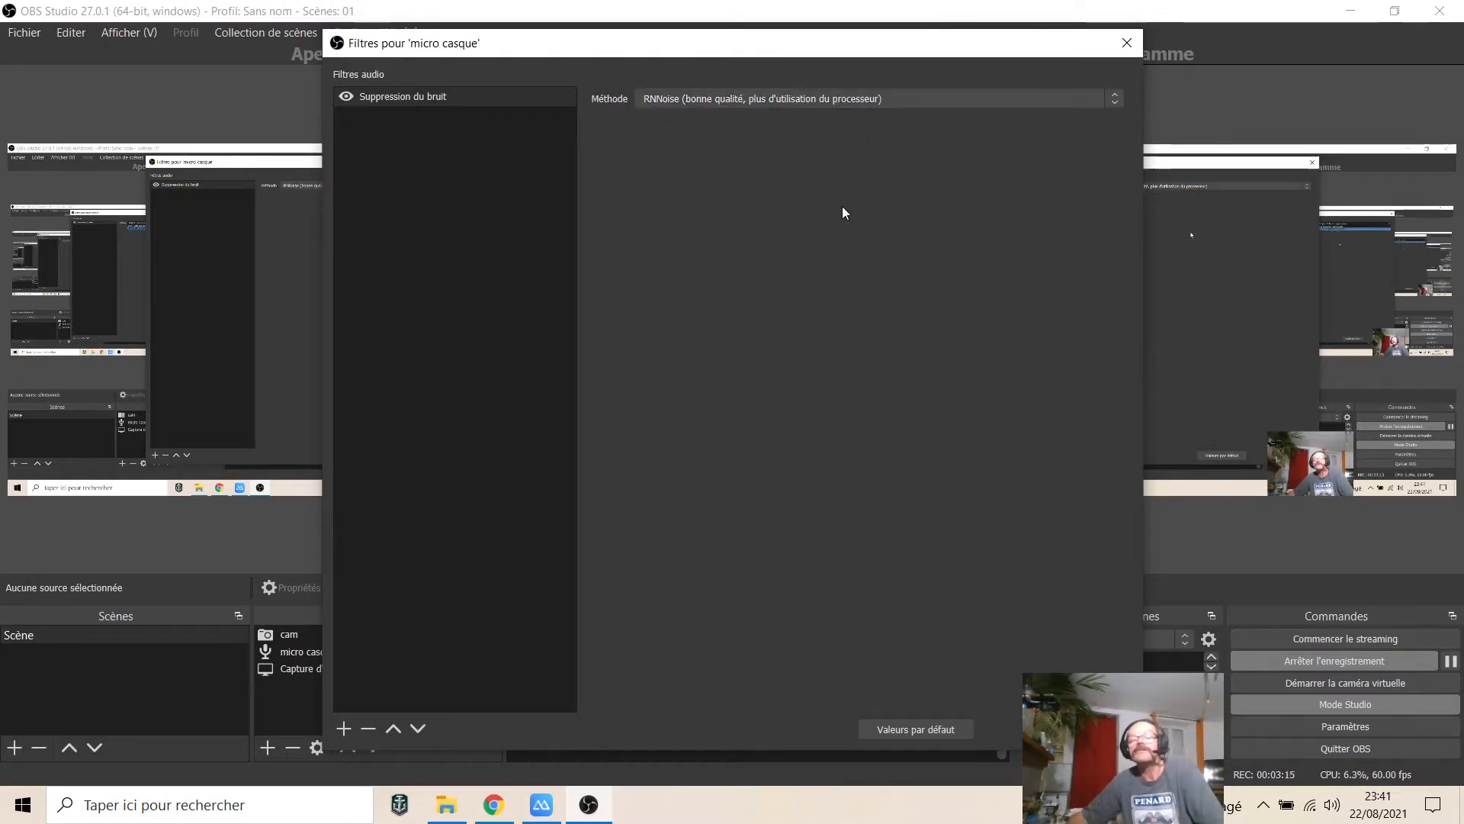
left_click(1076, 729)
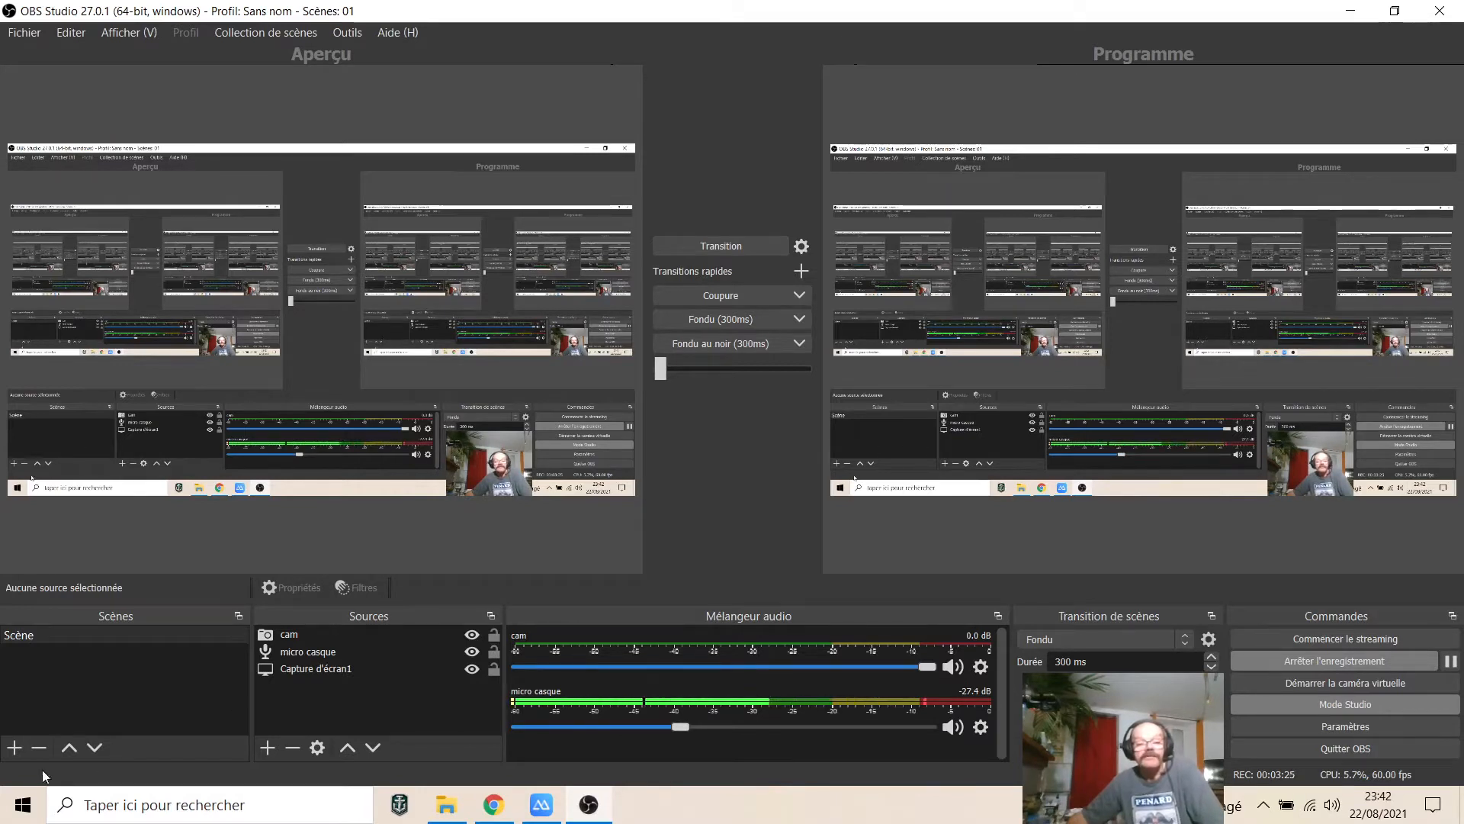
Step: Add a new scene named Scène 1
left_click(15, 747)
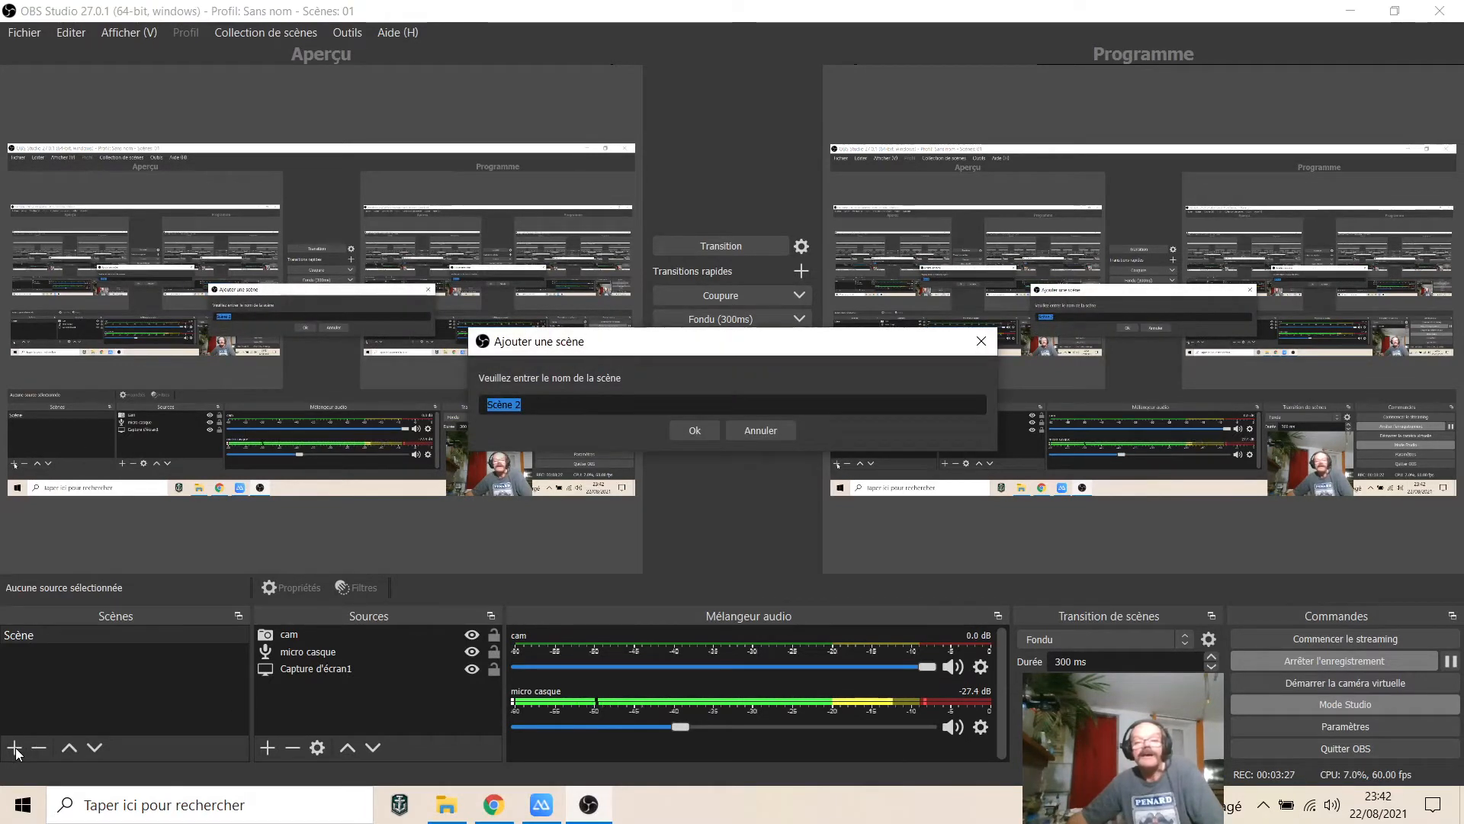
left_click(538, 407)
key("BackSpace")
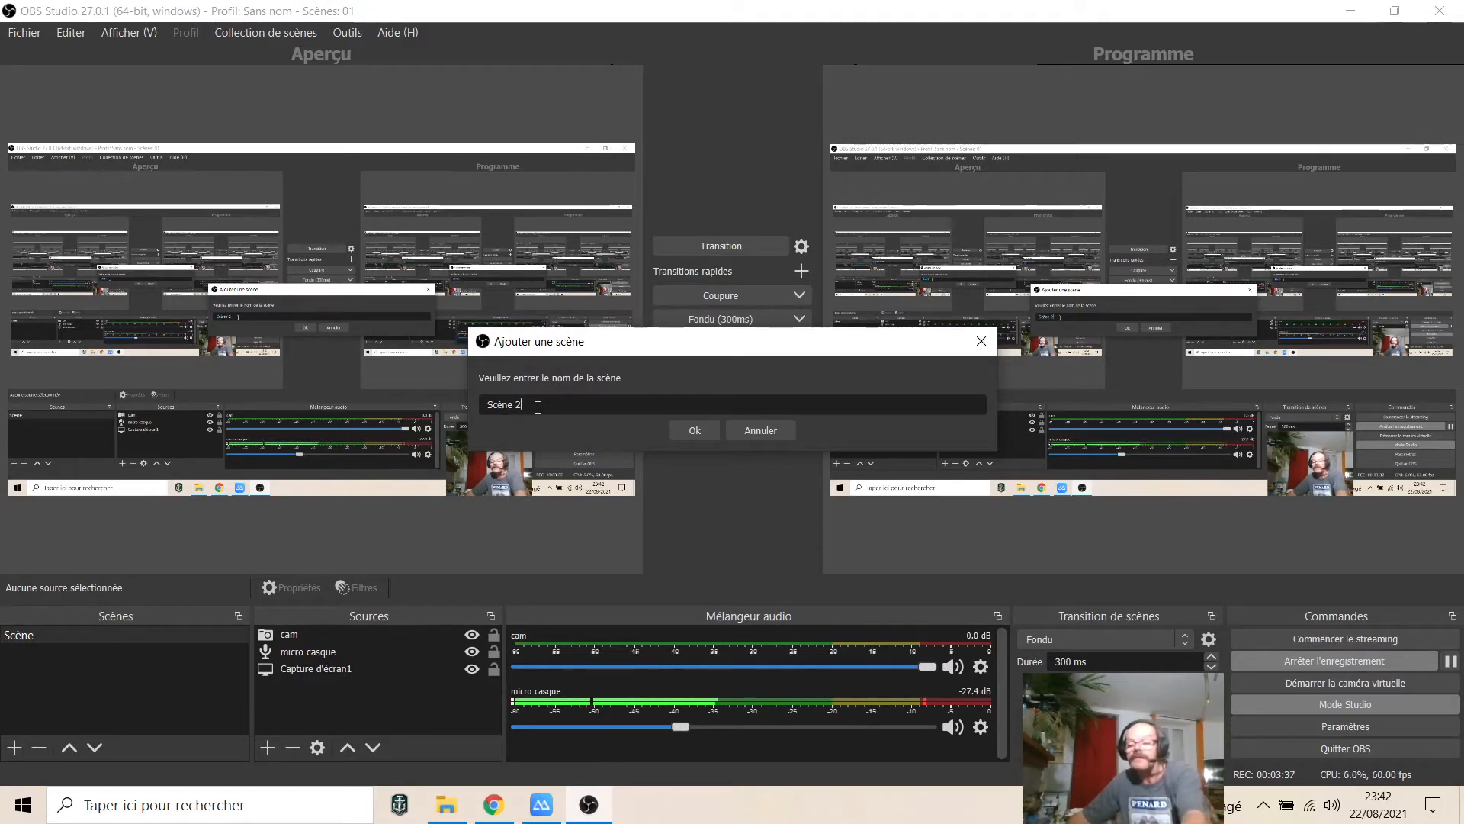
left_click(678, 430)
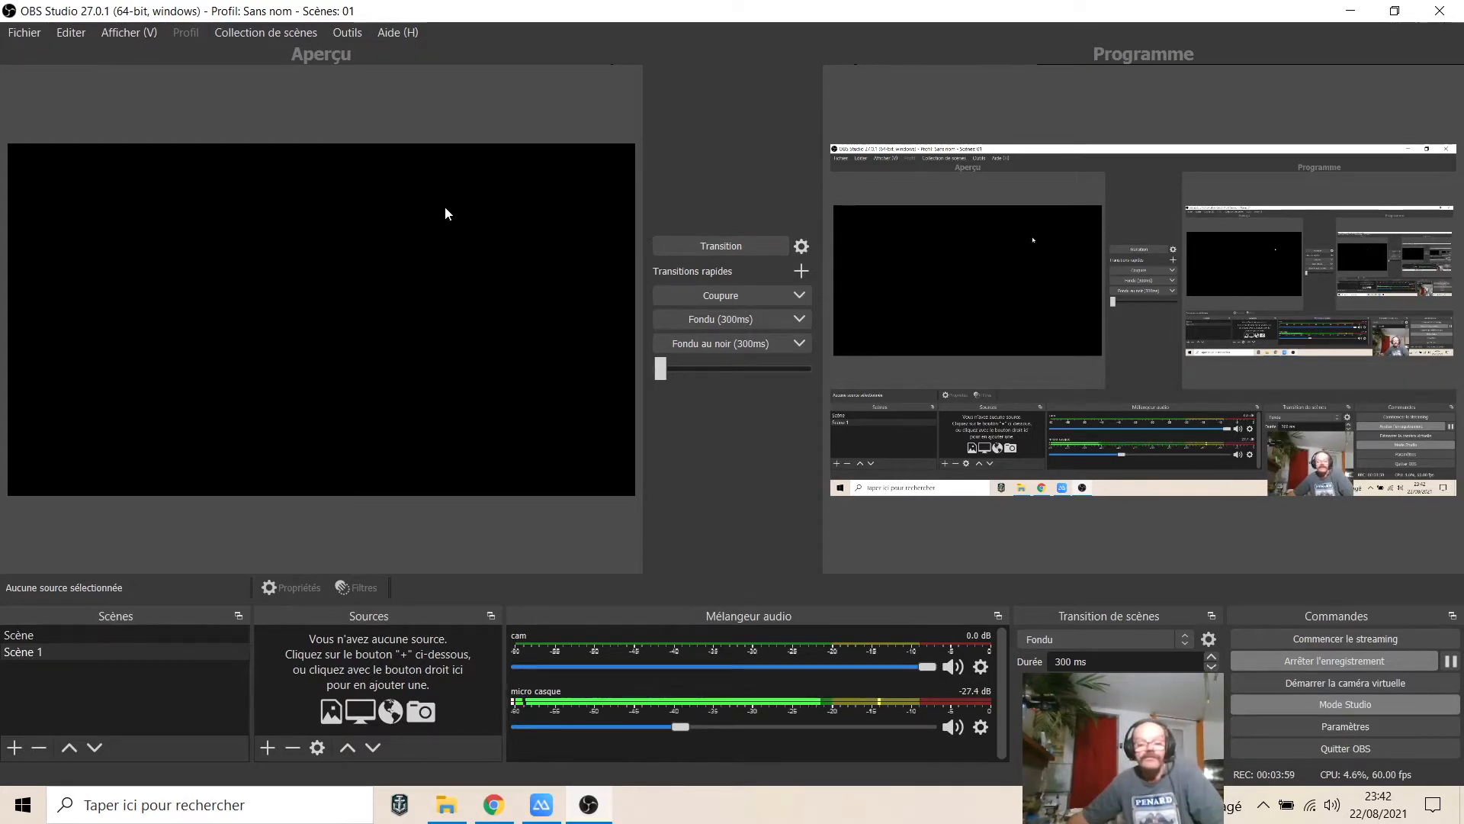
Step: Add a new image source named train to Scène 1
left_click(269, 744)
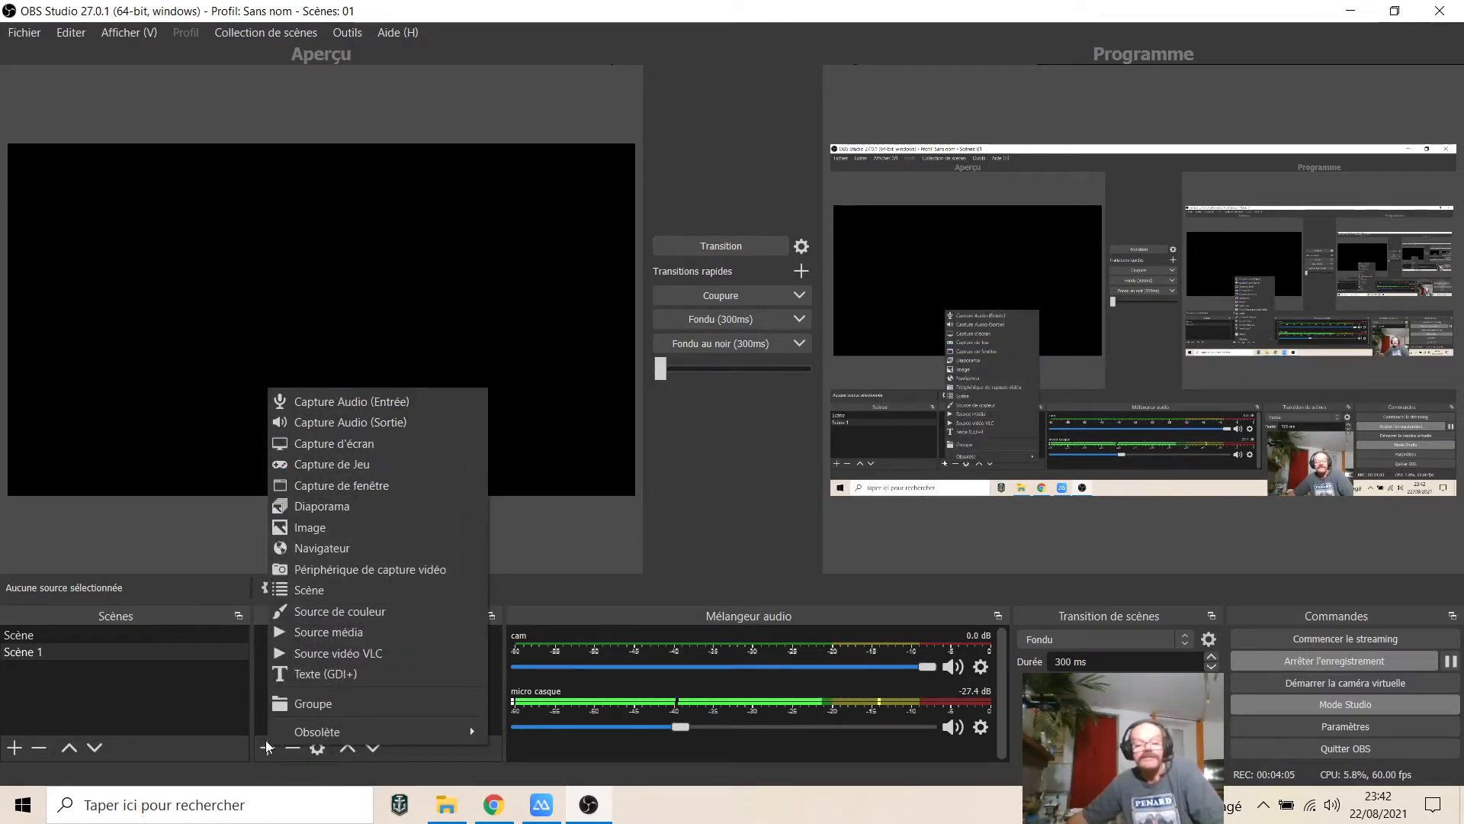
left_click(305, 529)
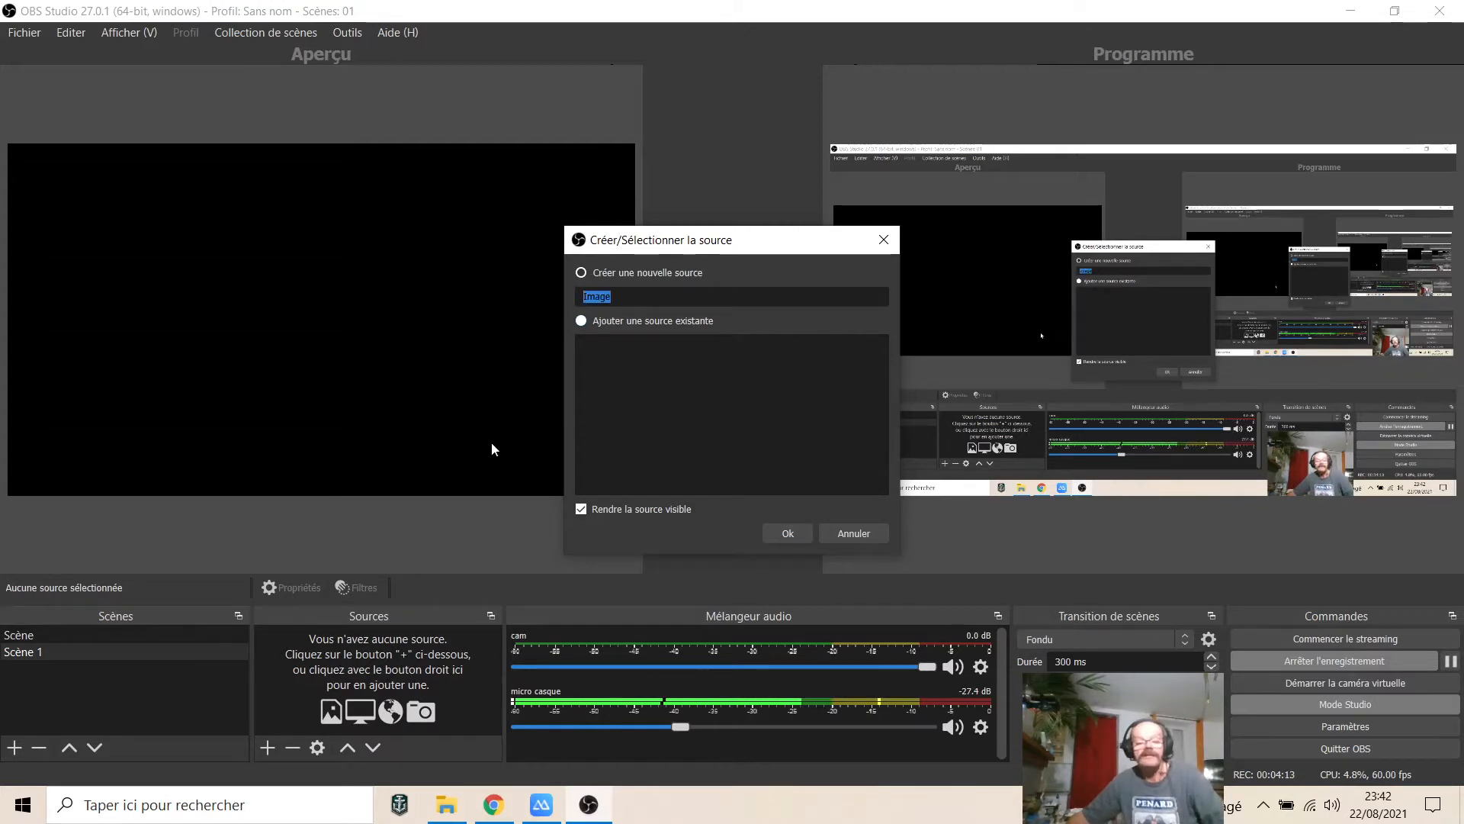
type("train")
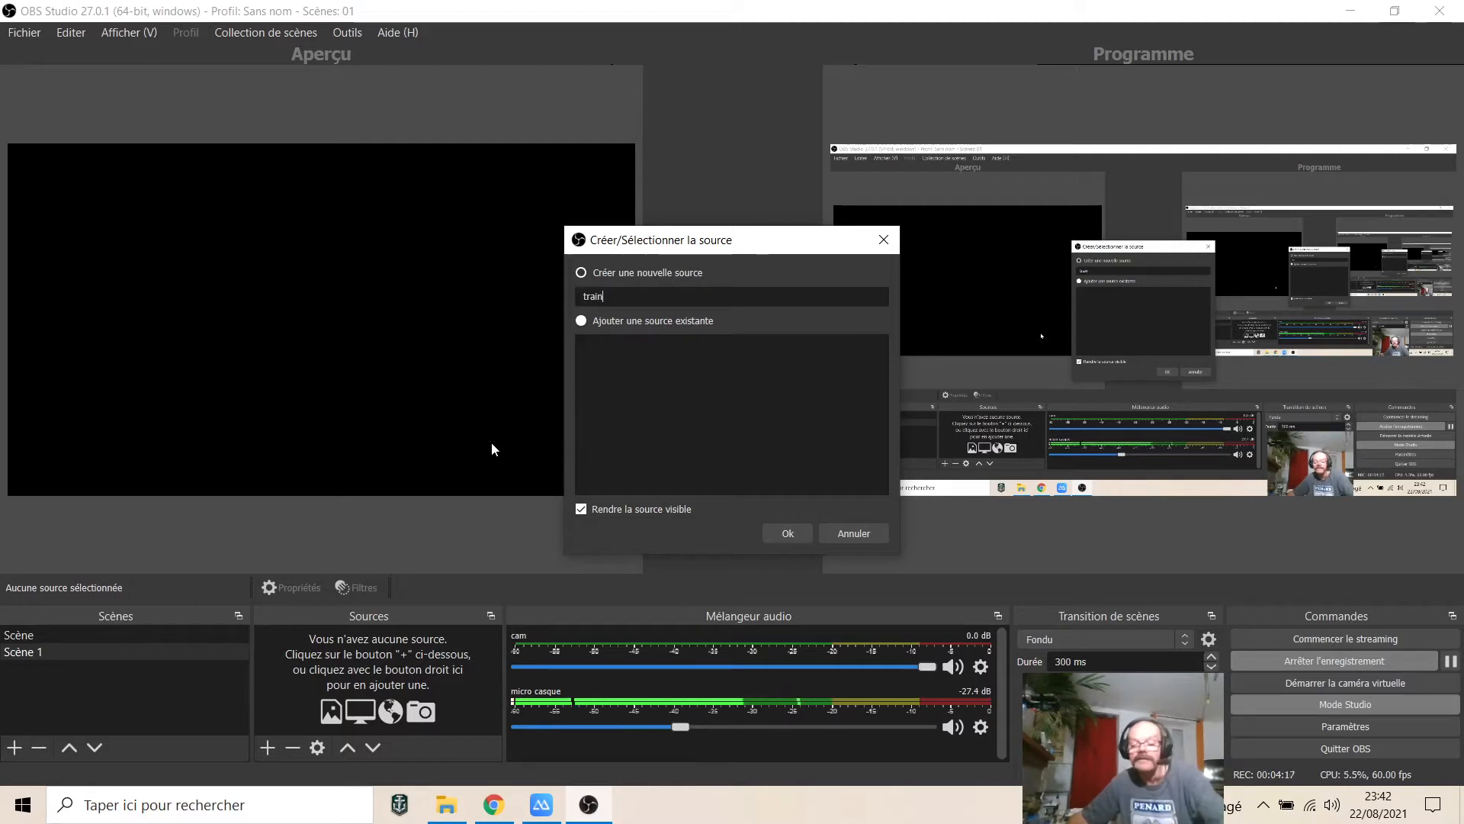
left_click(789, 532)
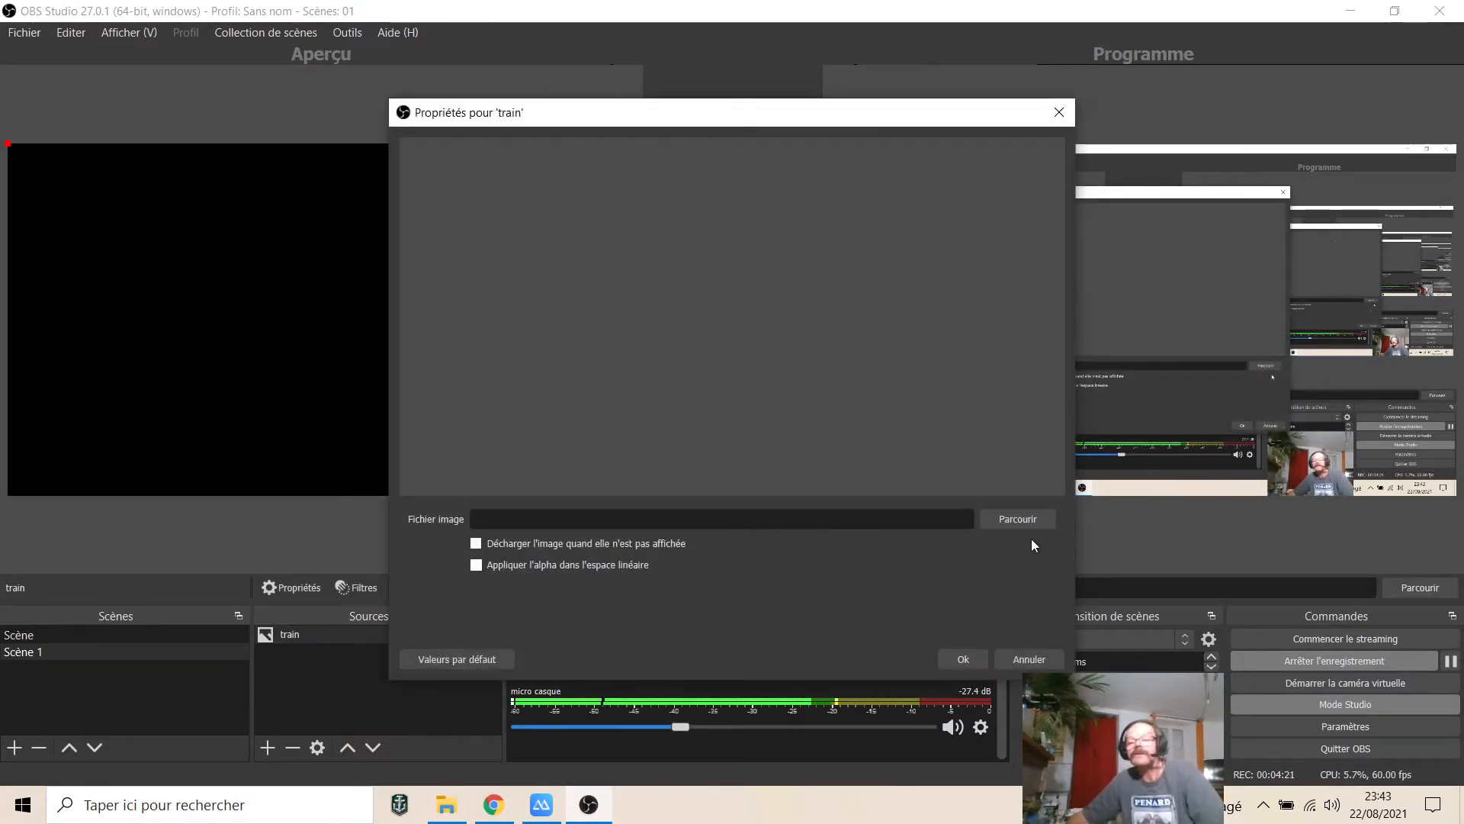
Step: Set the train source's image file to the 241-p-17 locomotive photo from the desktop folder obs, subfolder s 1
left_click(1018, 520)
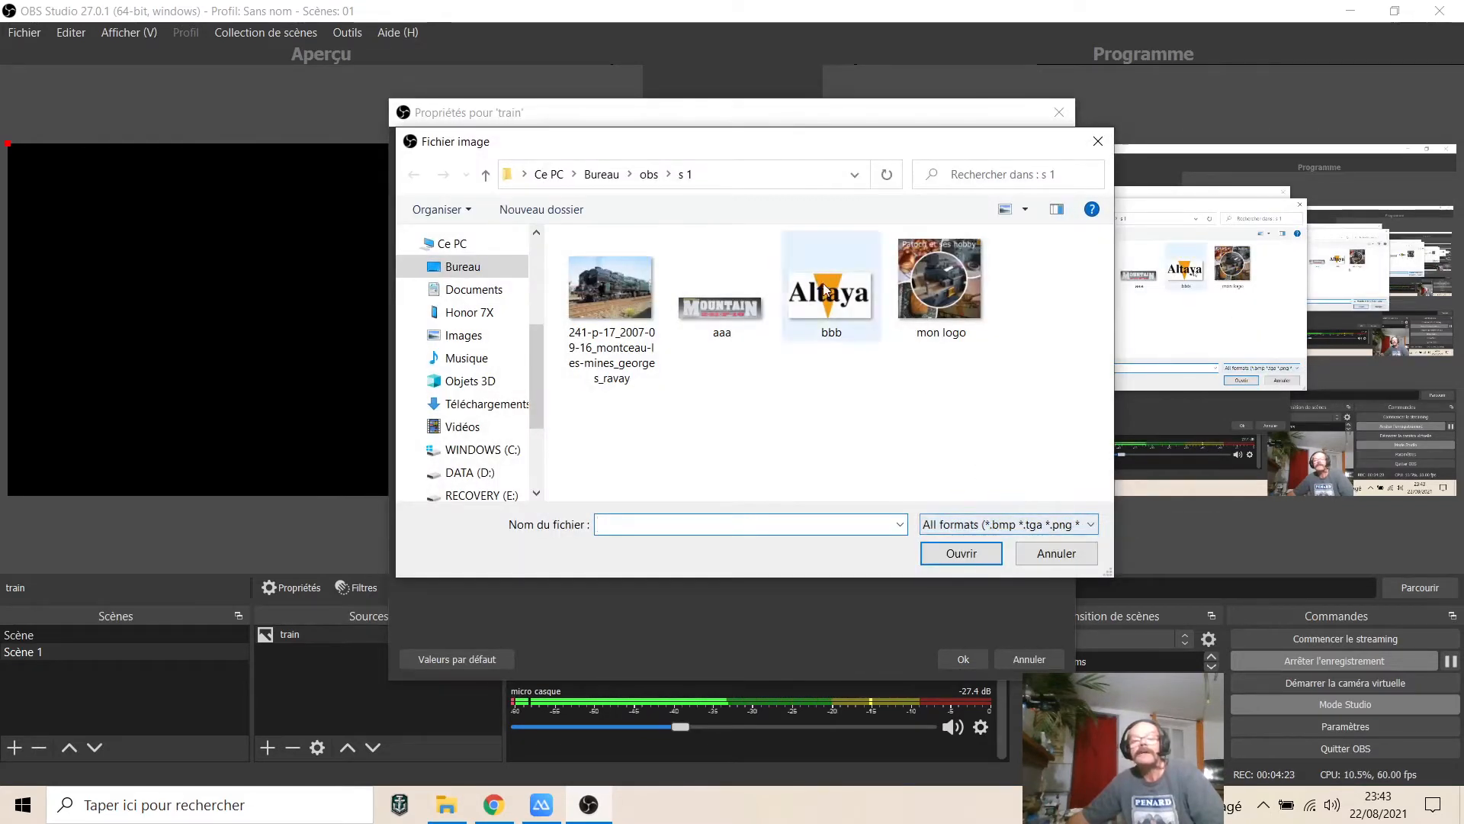
left_click(452, 246)
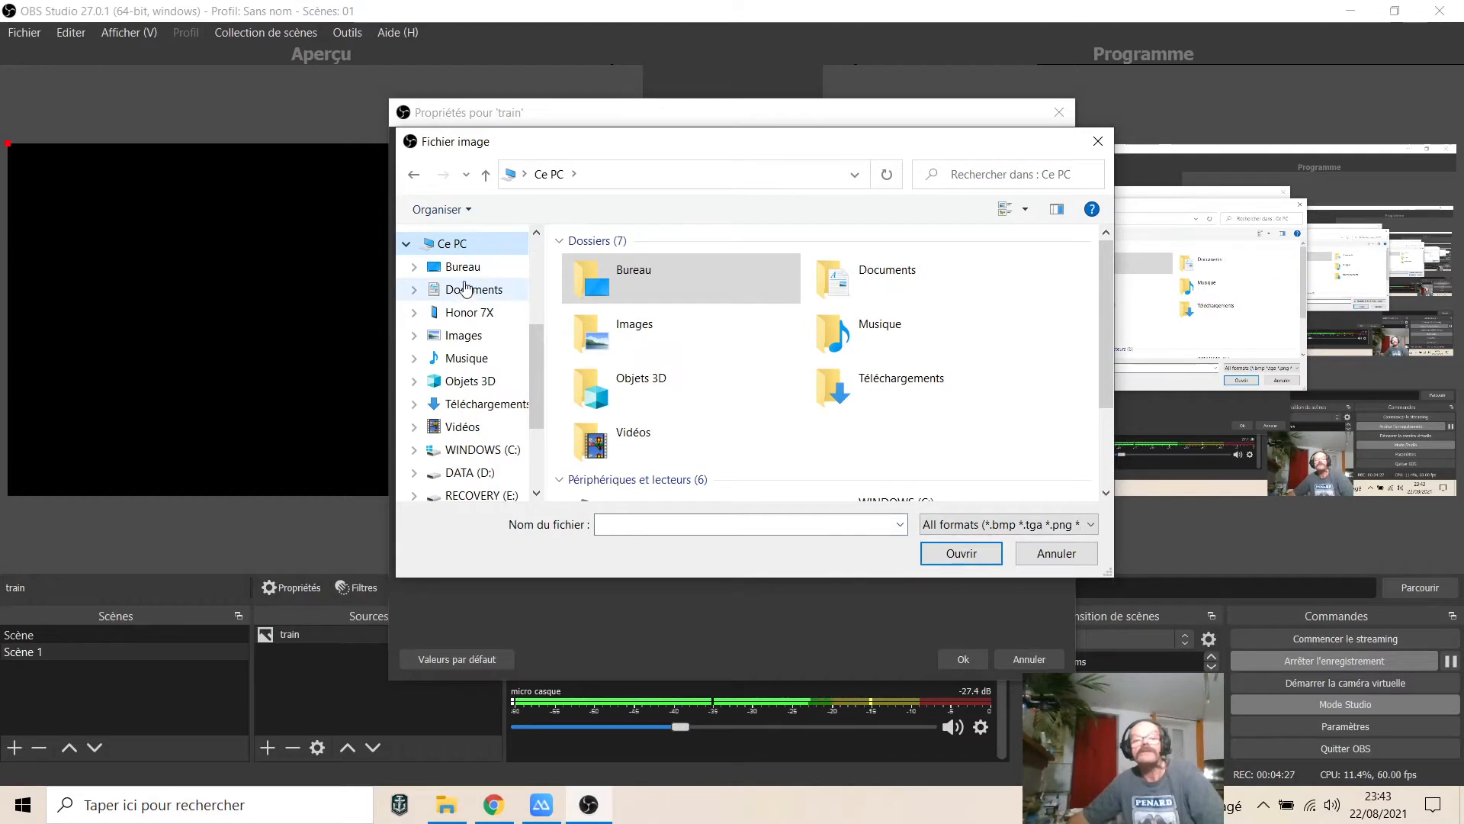
left_click(464, 269)
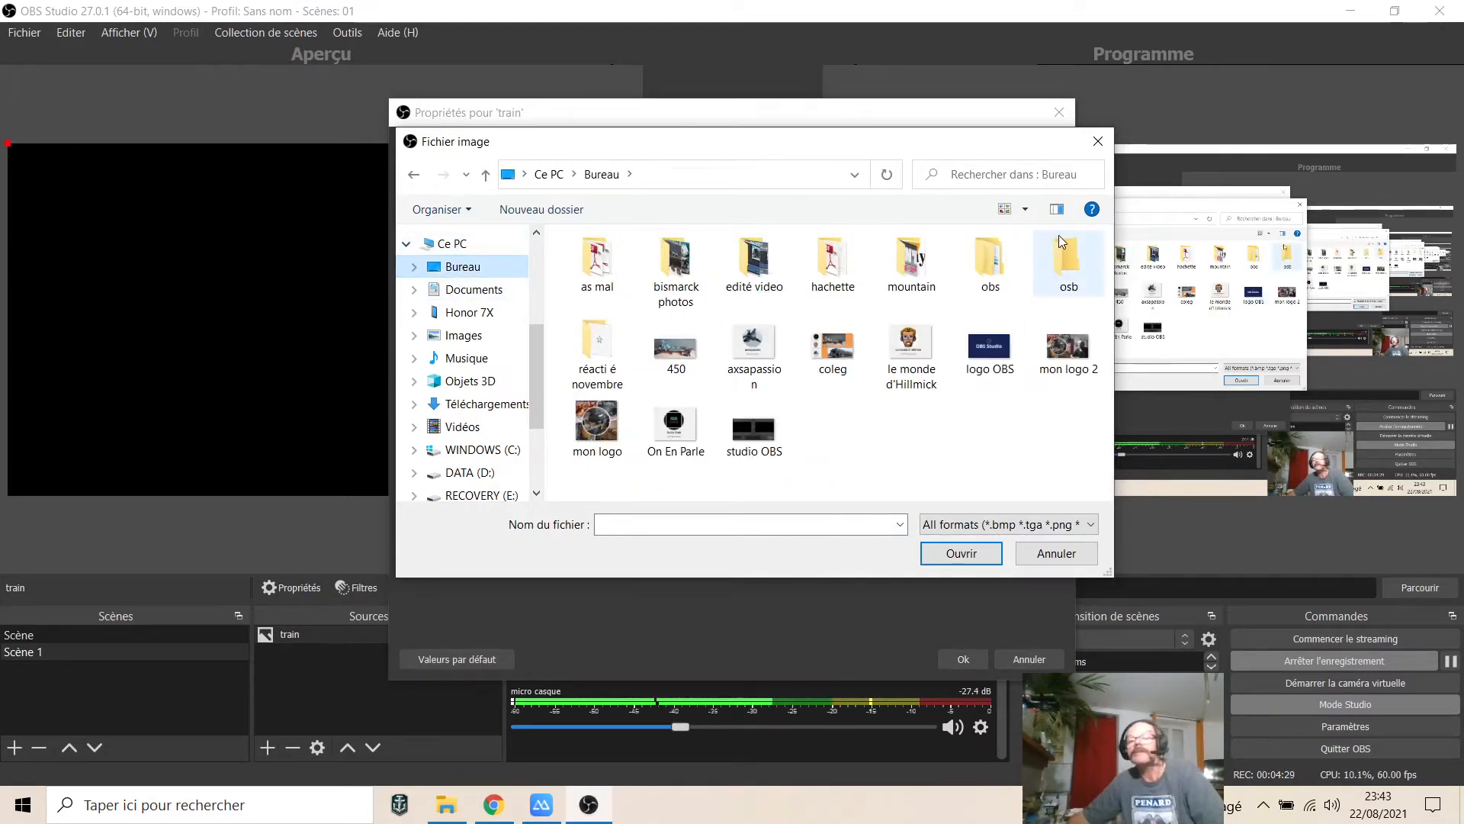
double_click(997, 260)
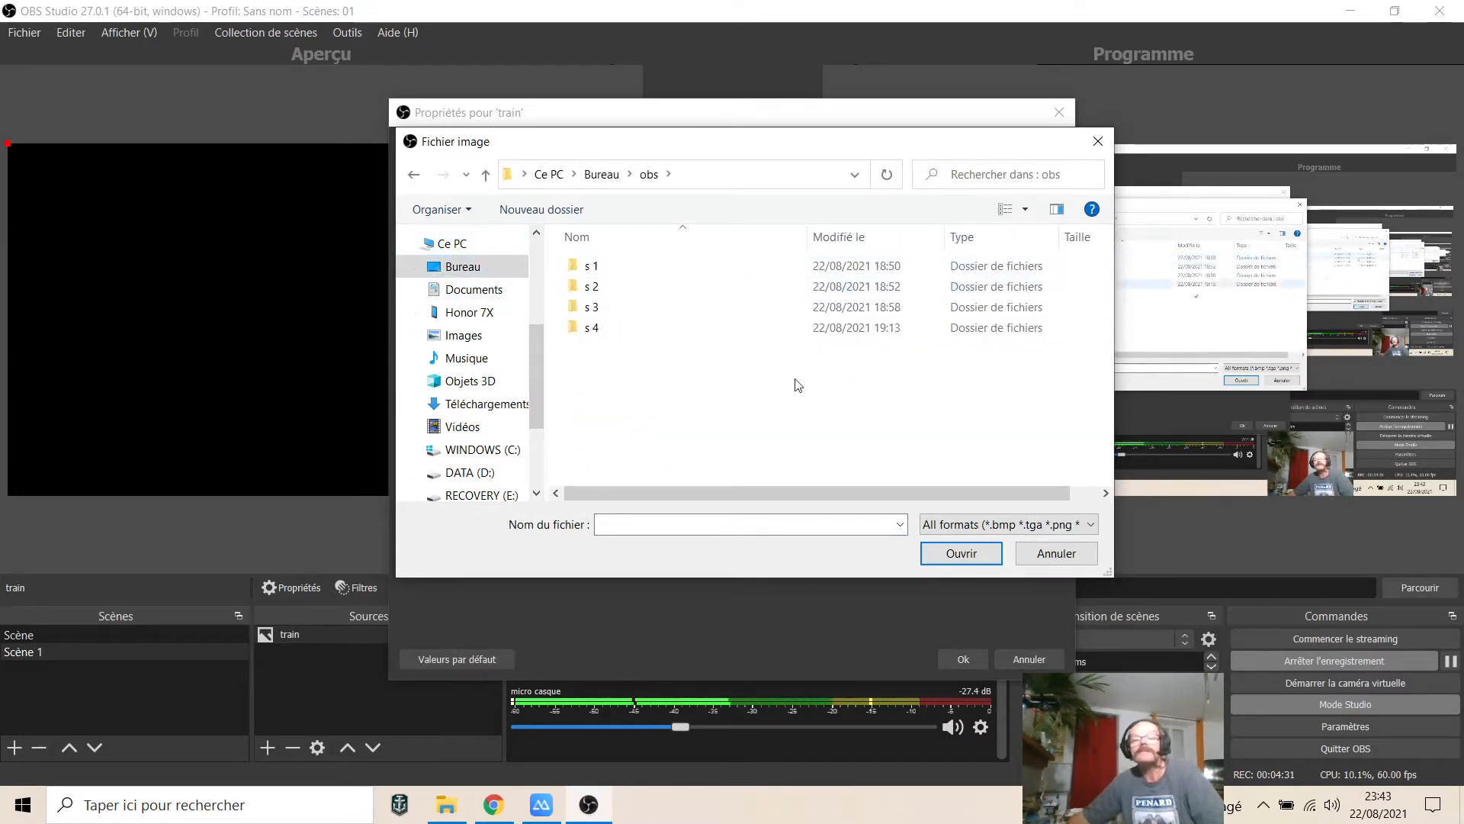
double_click(589, 269)
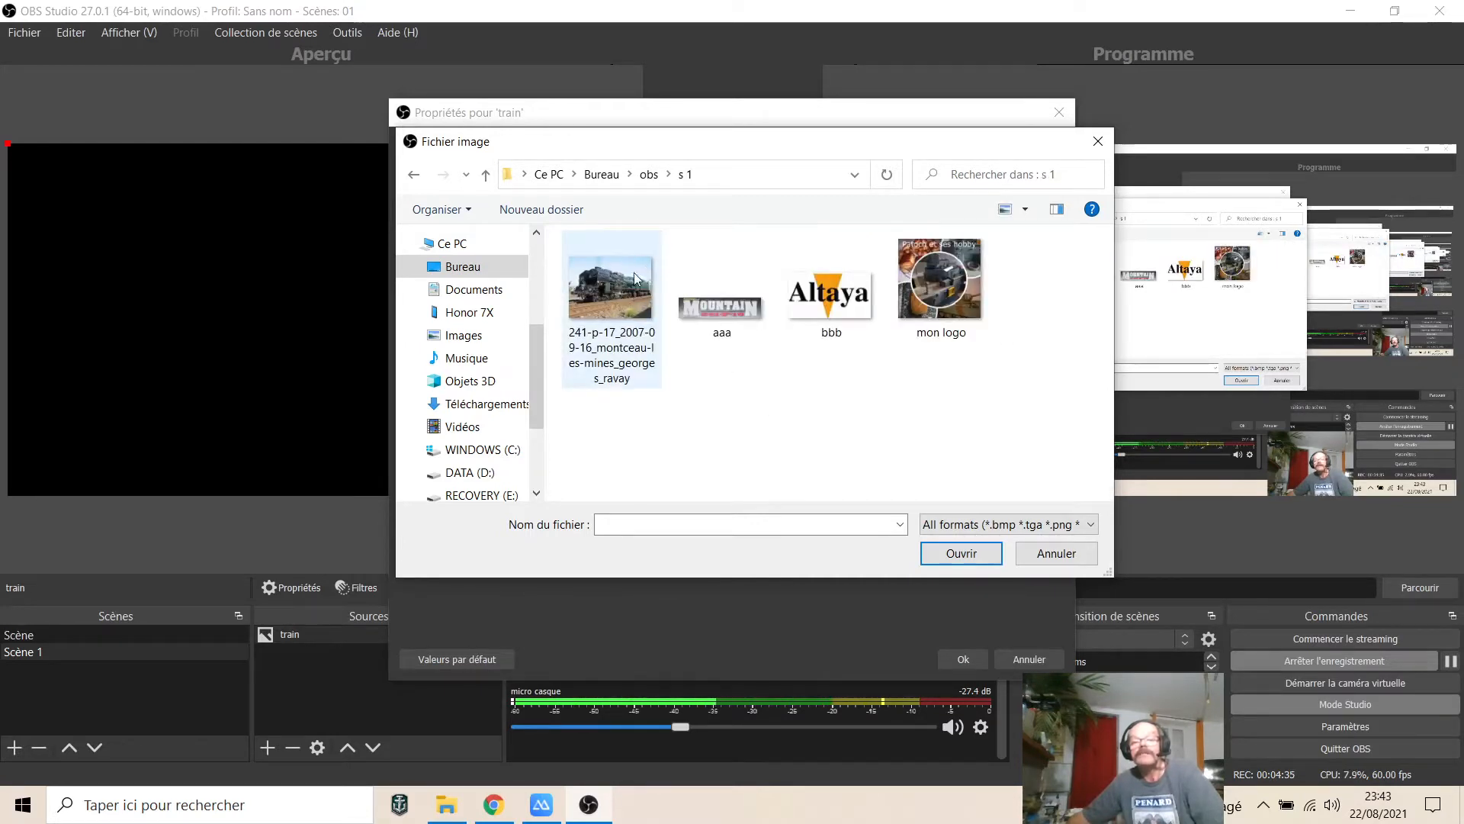
left_click(615, 287)
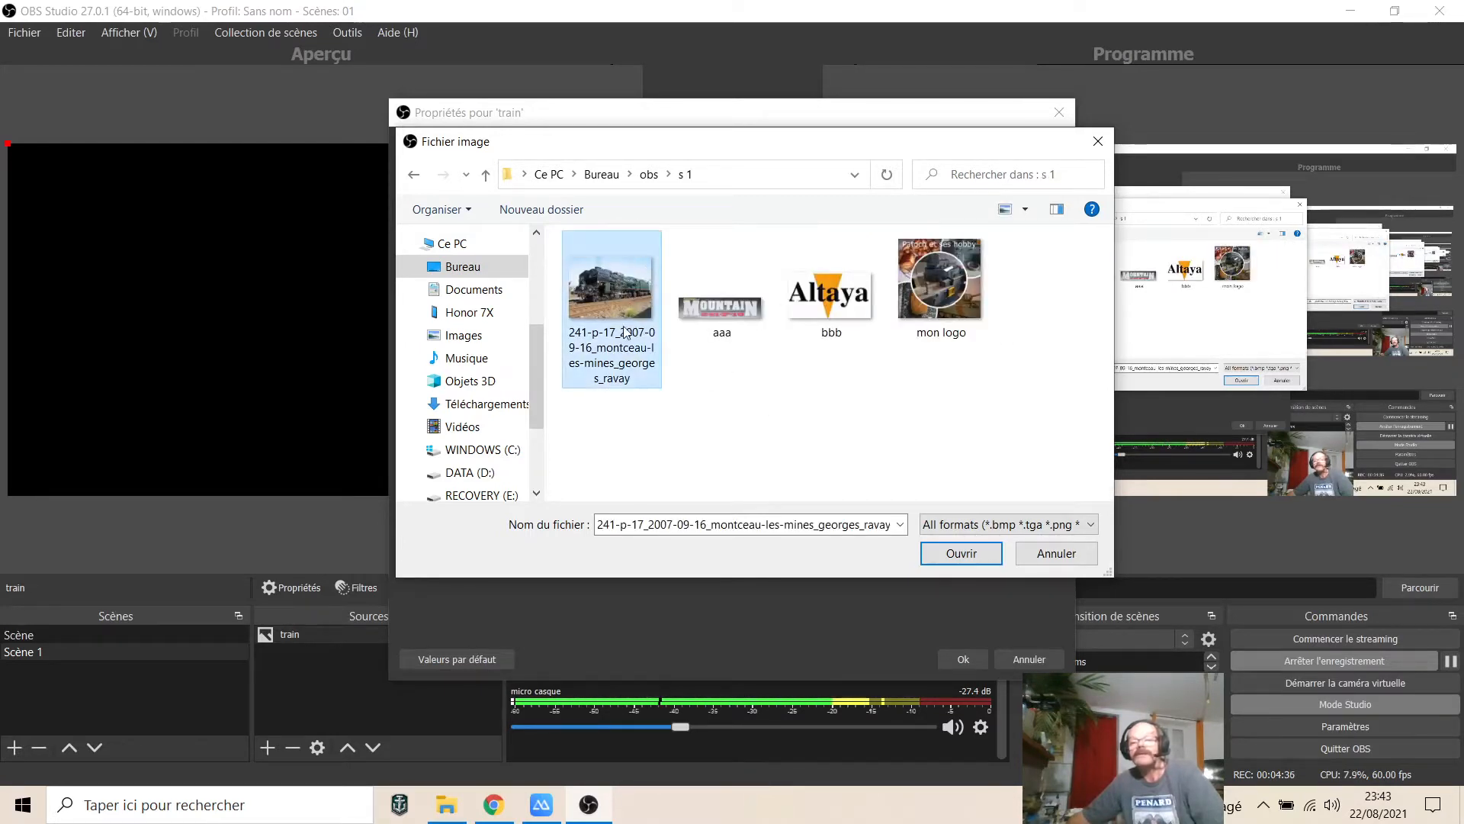
left_click(962, 550)
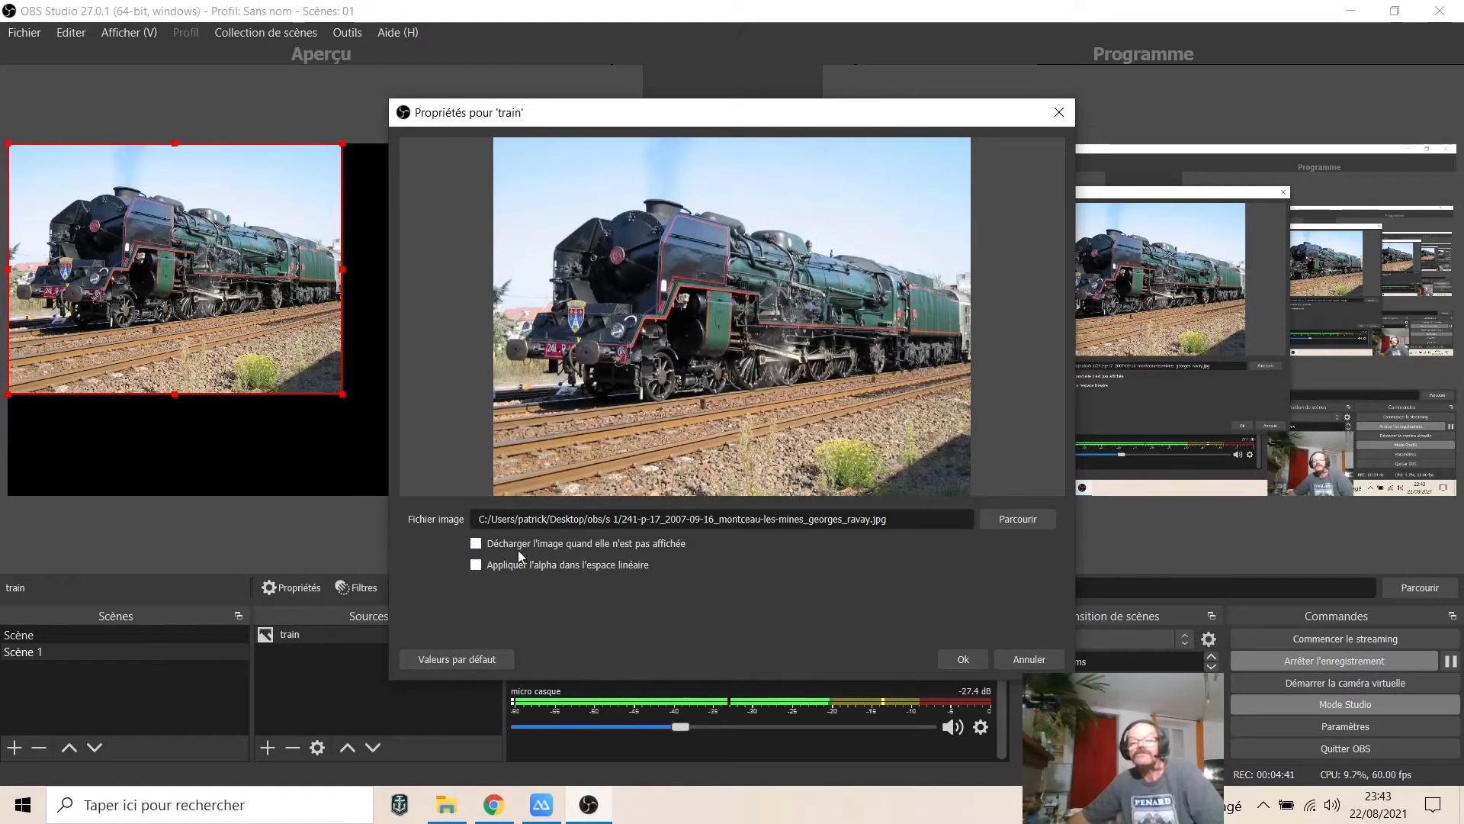
left_click(963, 659)
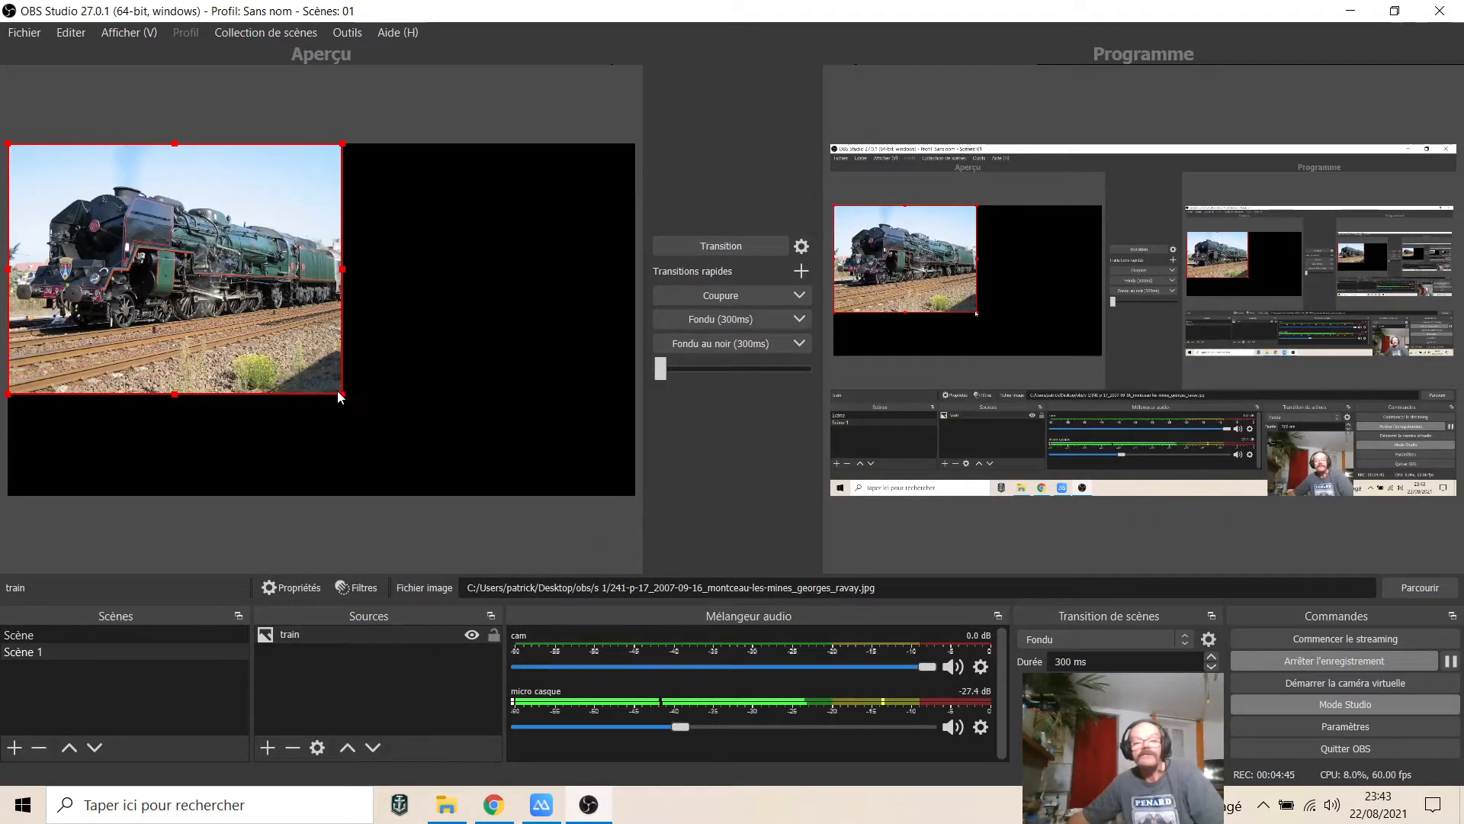
Step: Enlarge the train image to the full canvas width and shift it slightly upward so it covers the whole canvas
left_click_drag(345, 397, 488, 471)
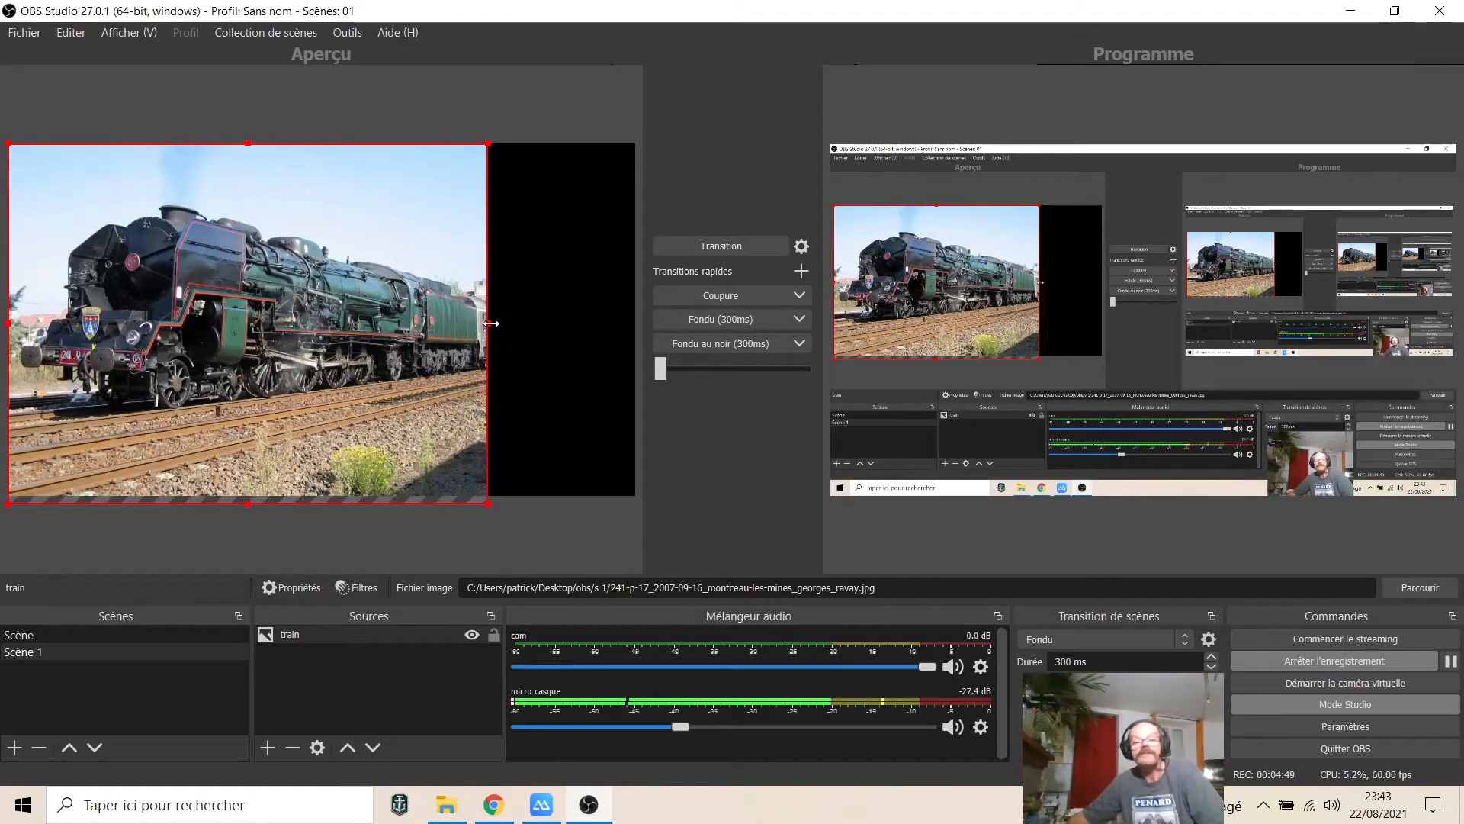
left_click_drag(491, 323, 638, 374)
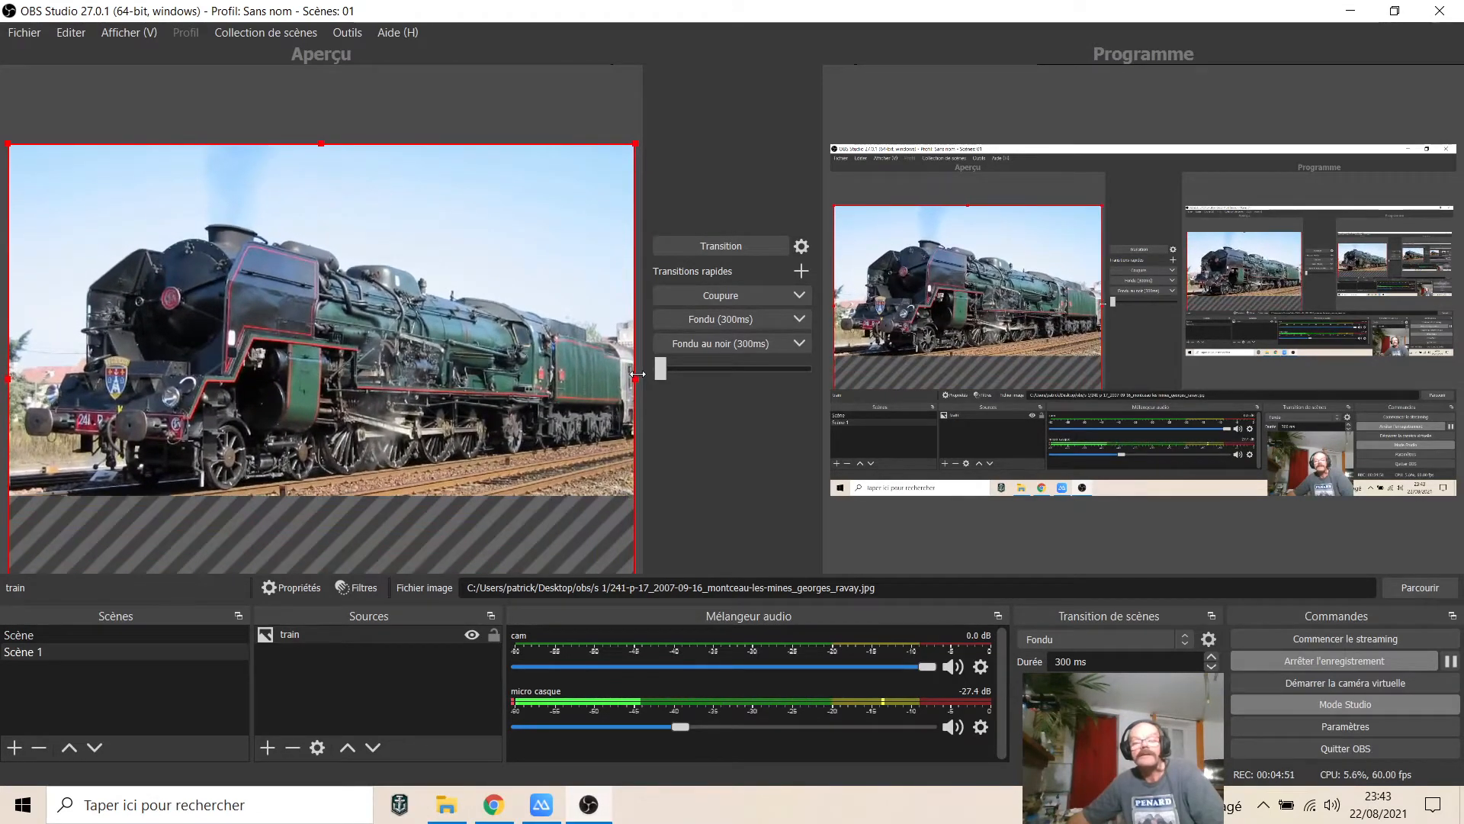
left_click_drag(420, 420, 427, 385)
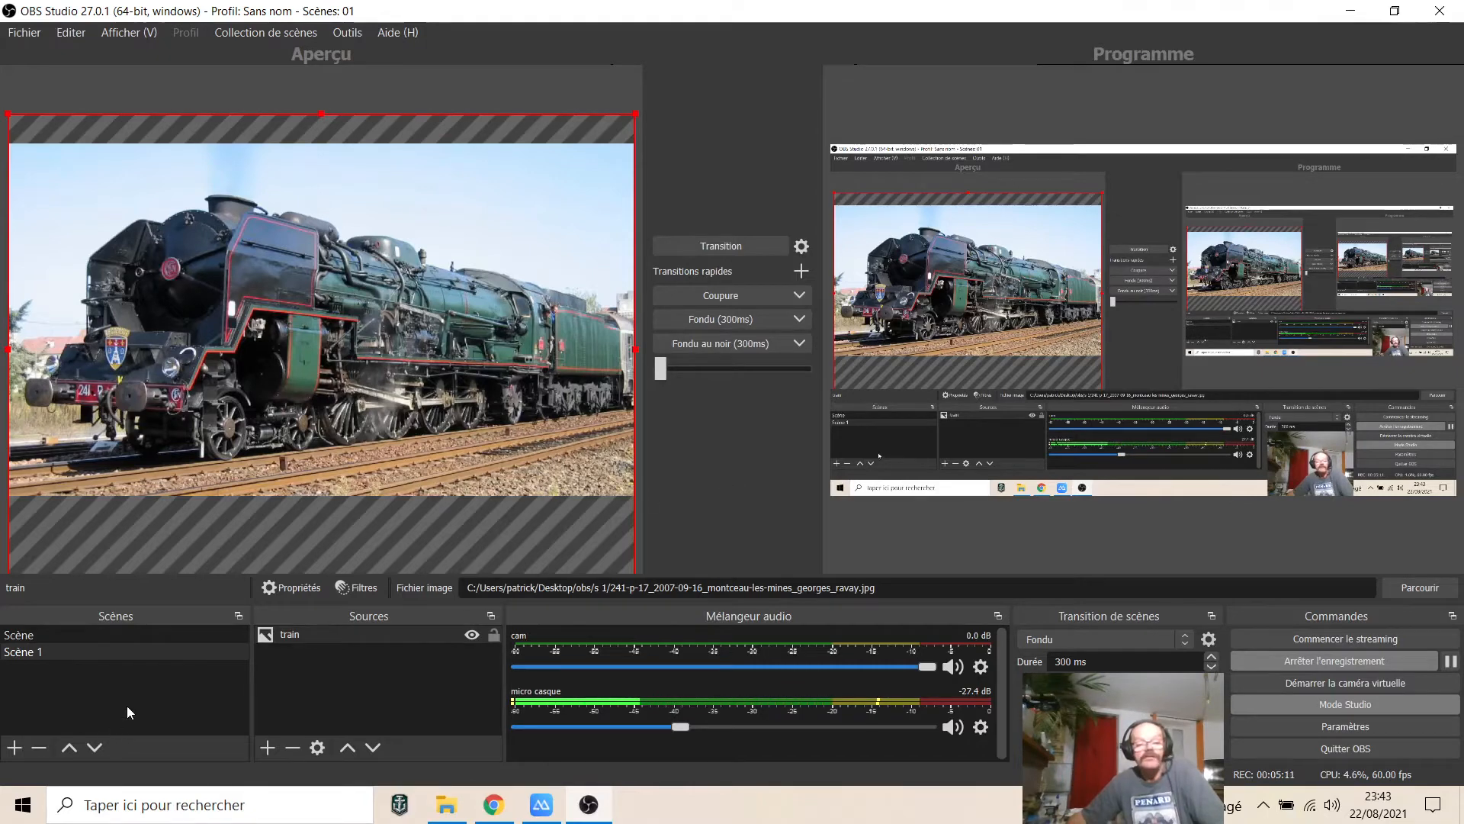
Step: Copy the micro casque source from Scène and paste it as a reference into Scène 1
left_click(79, 638)
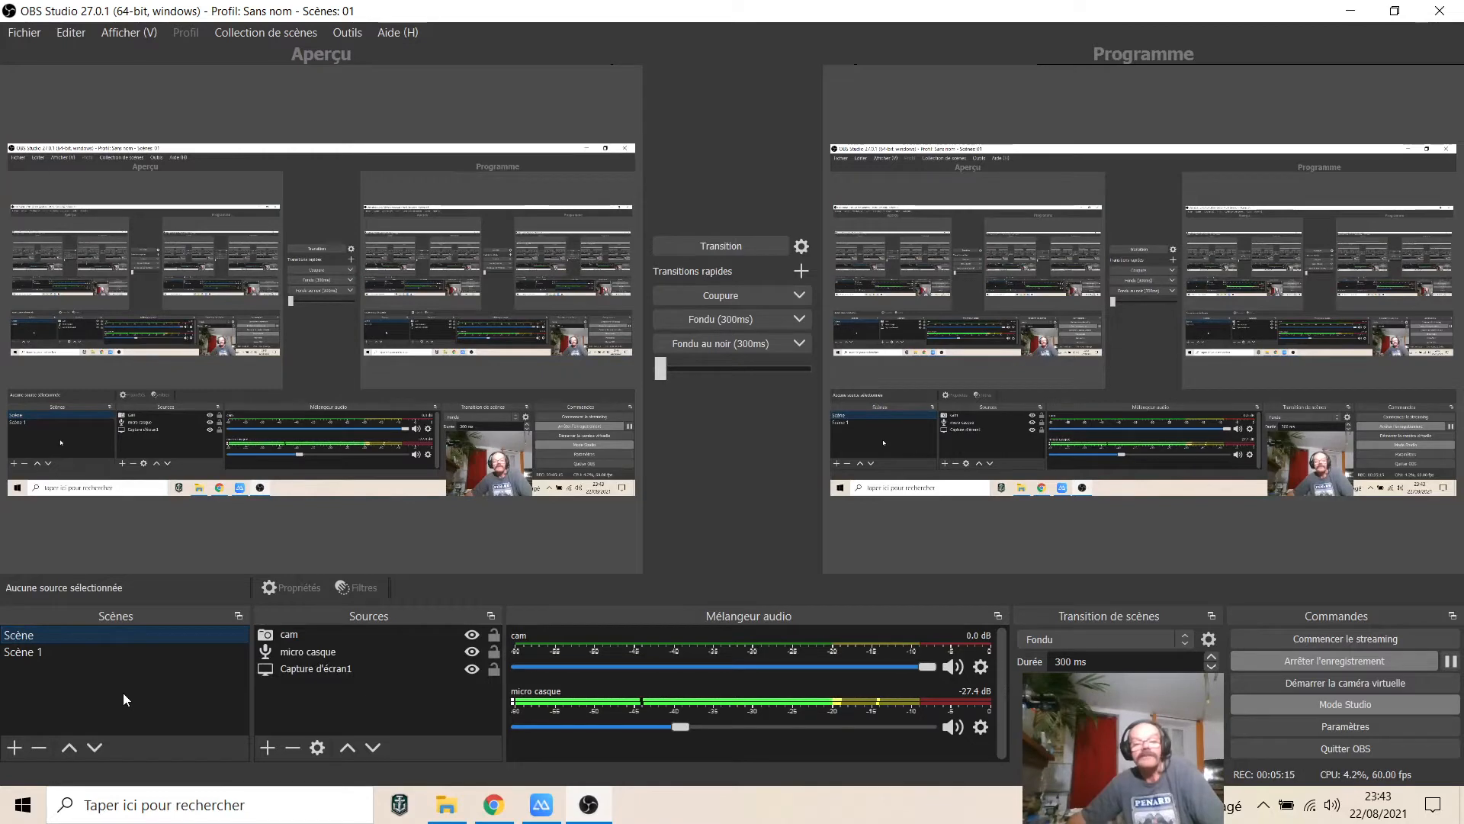
right_click(302, 649)
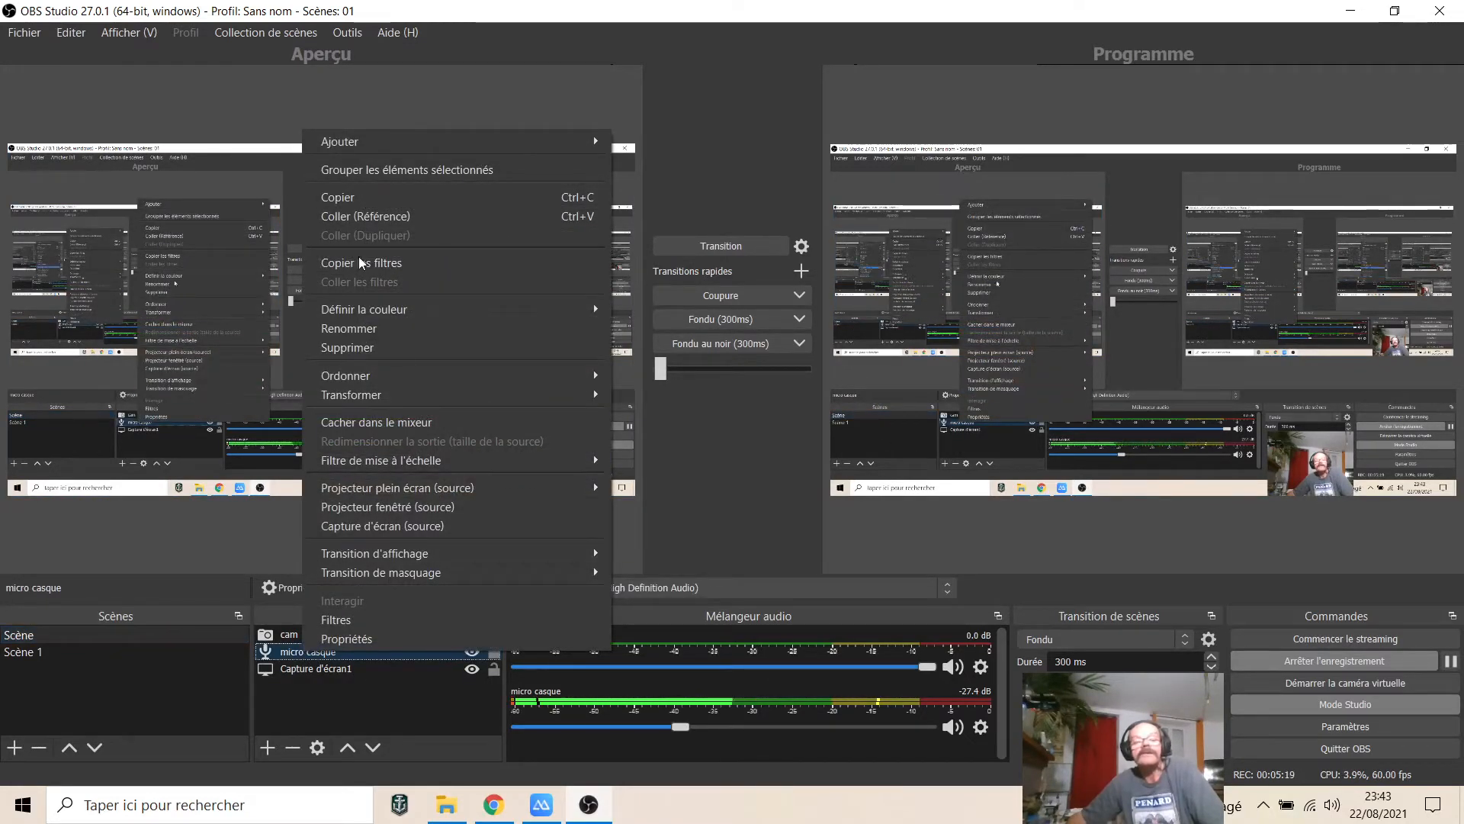
left_click(351, 203)
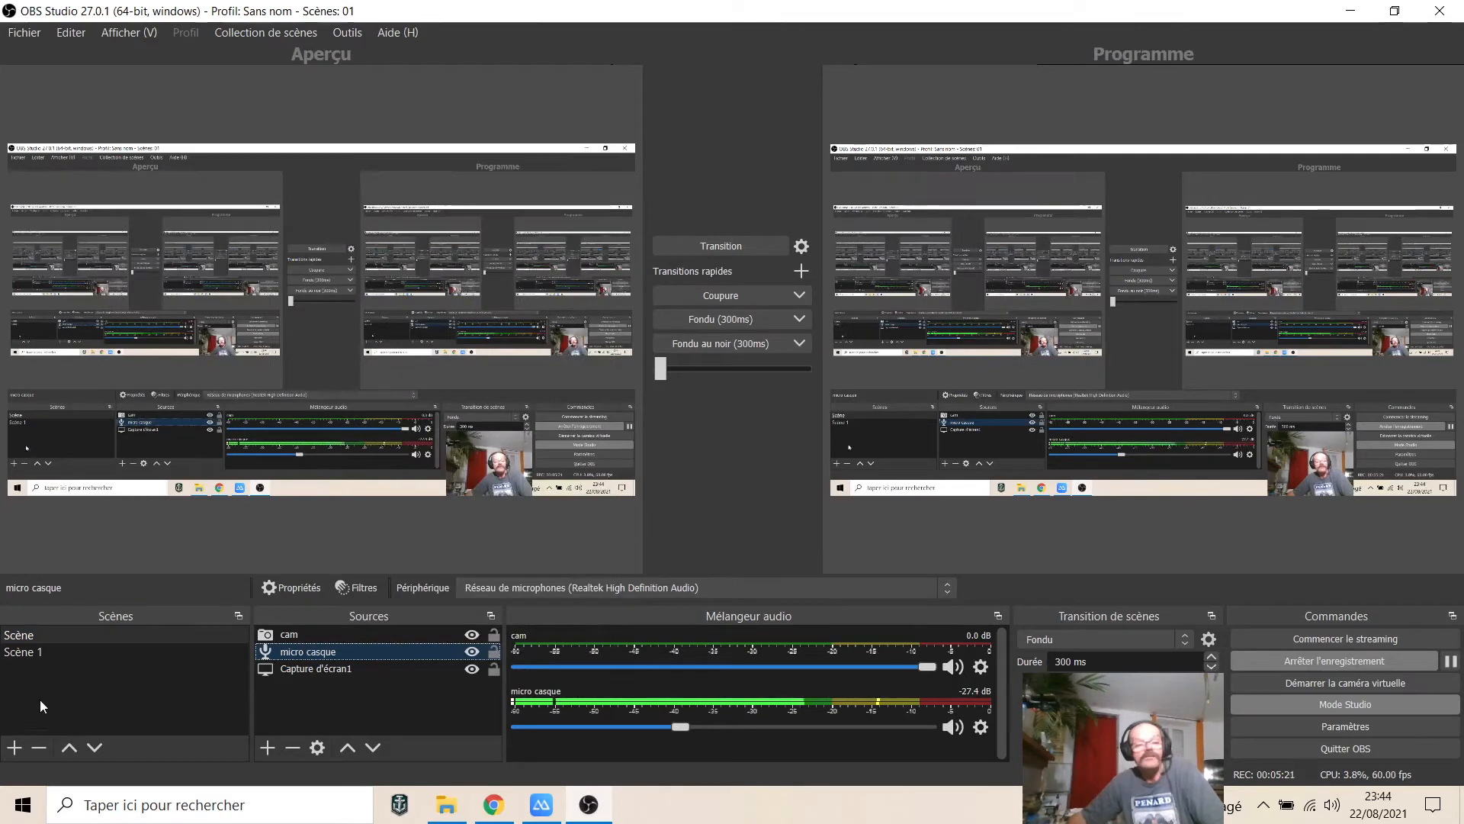
left_click(33, 652)
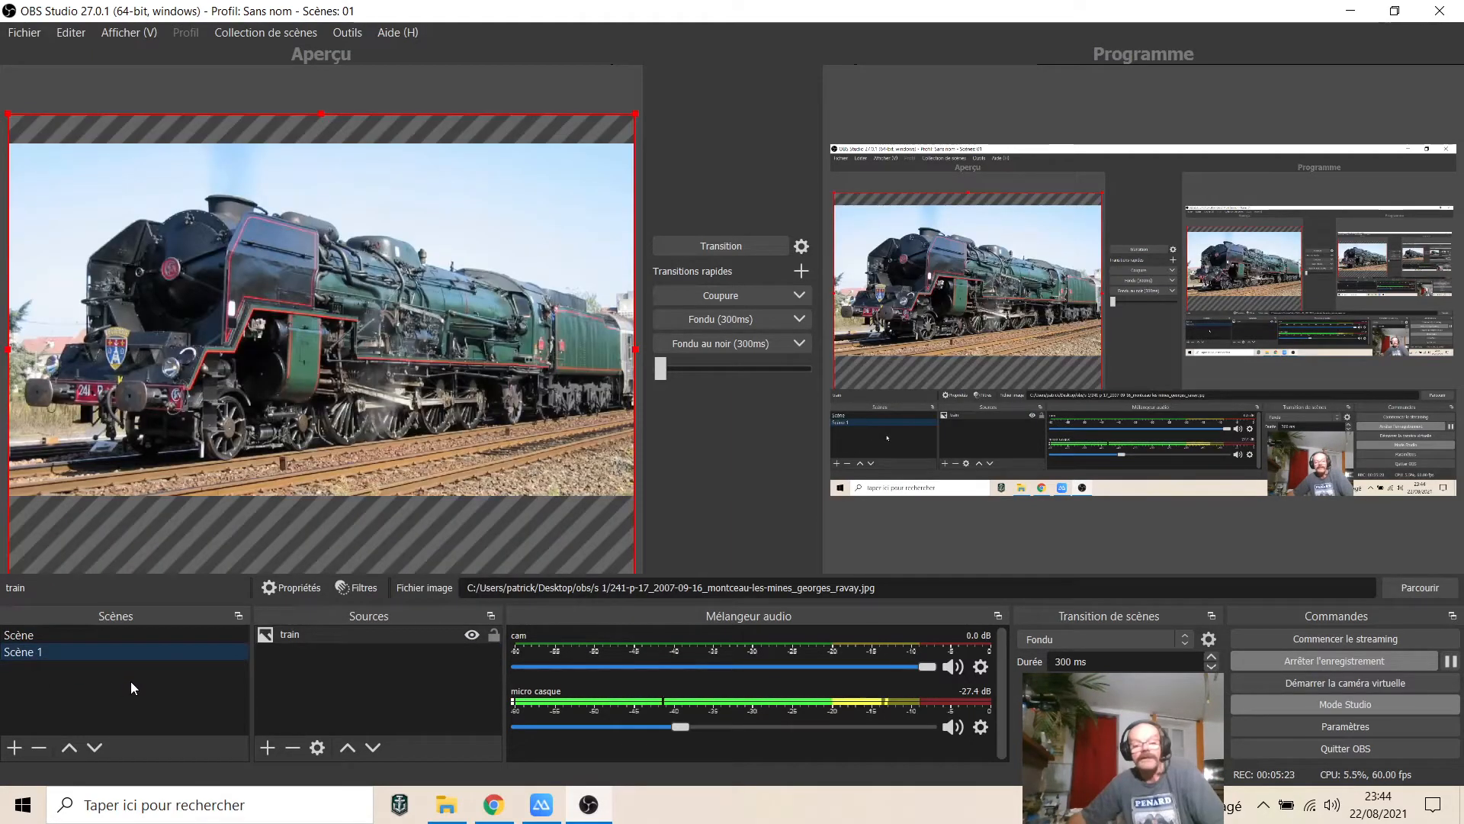
right_click(292, 660)
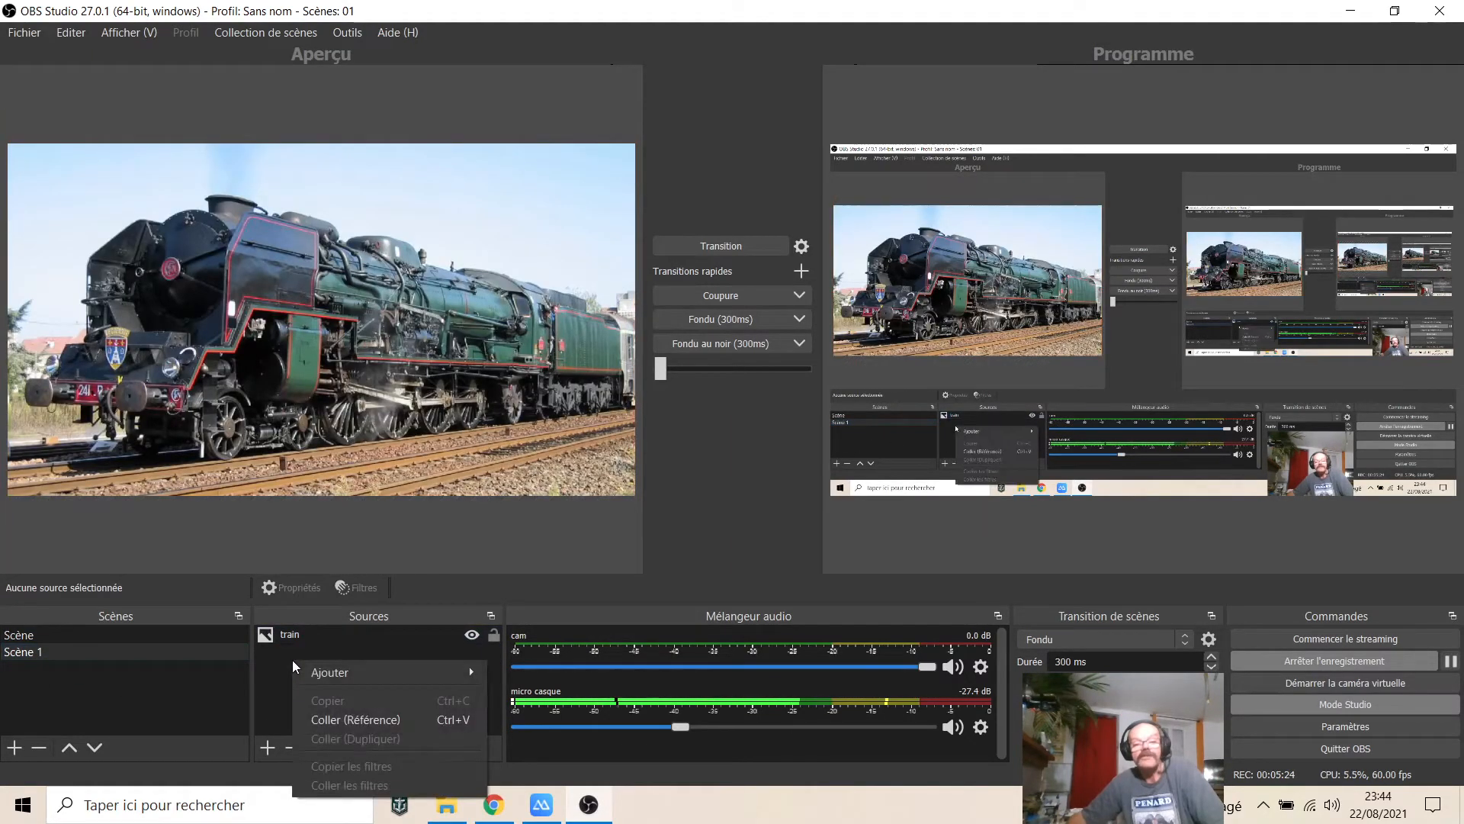
left_click(350, 724)
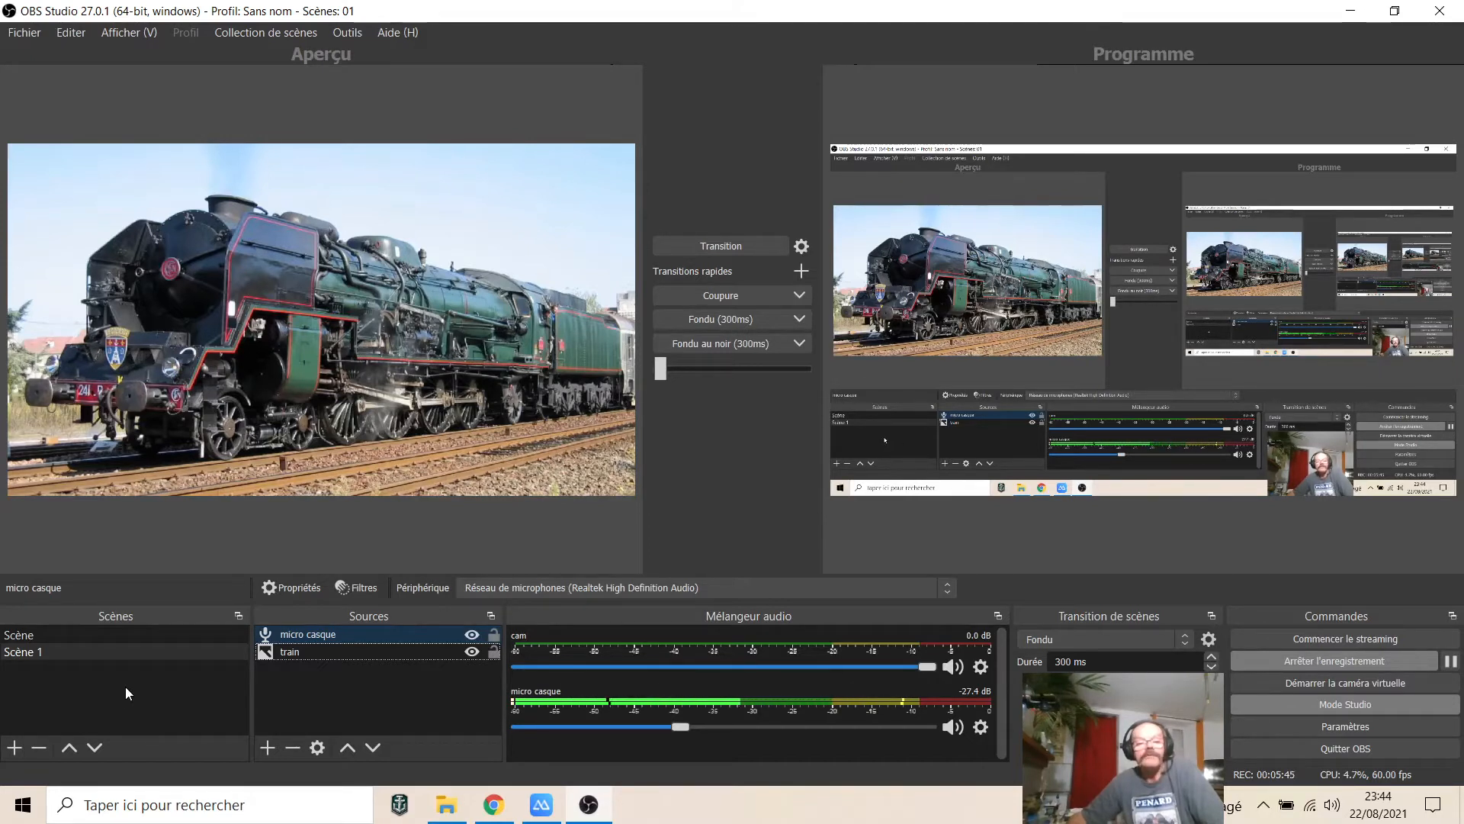
Step: Add a new image source named logo1 to Scène 1
left_click(267, 746)
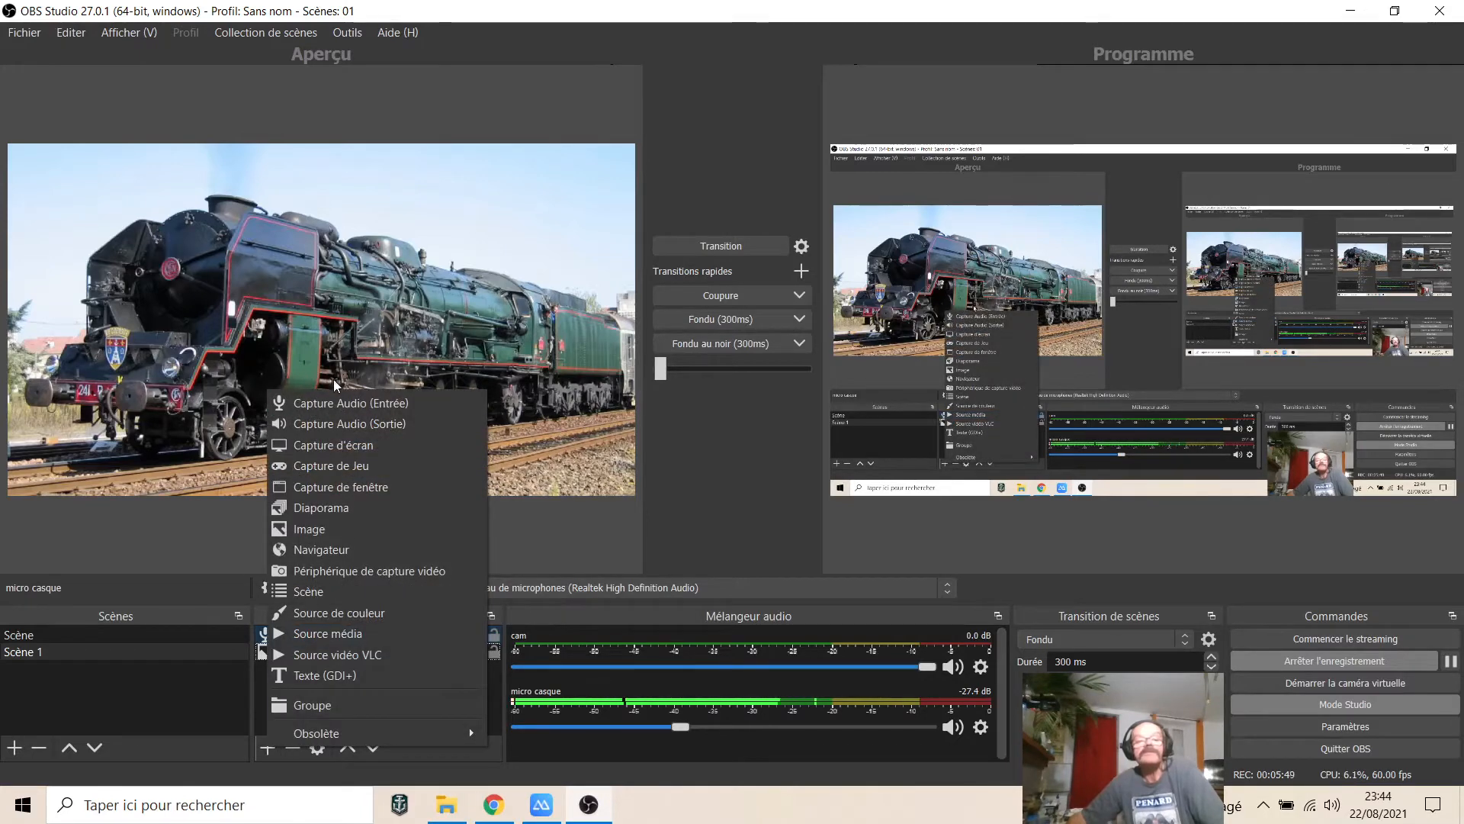
left_click(297, 529)
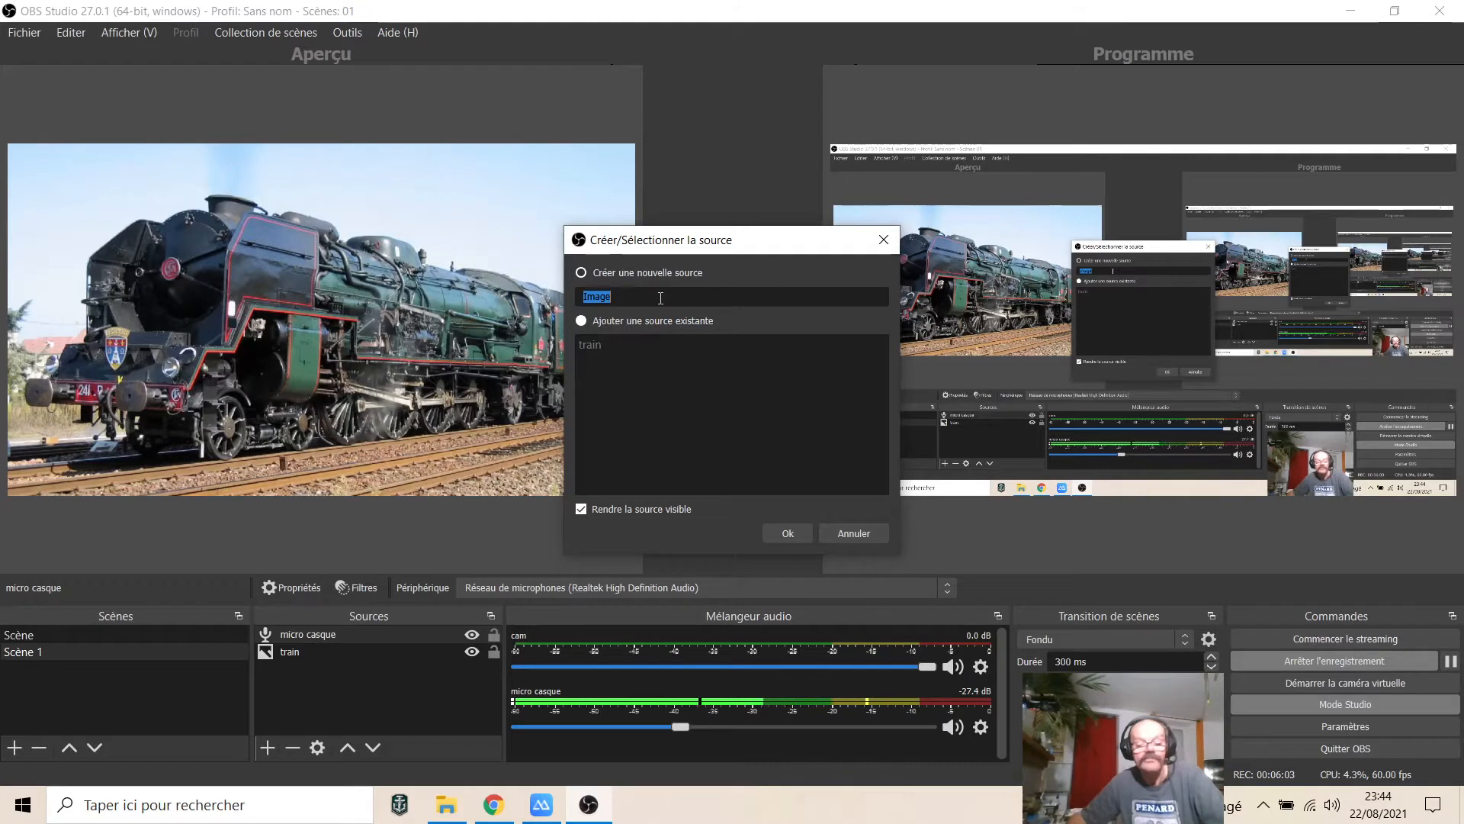
type("ogo1")
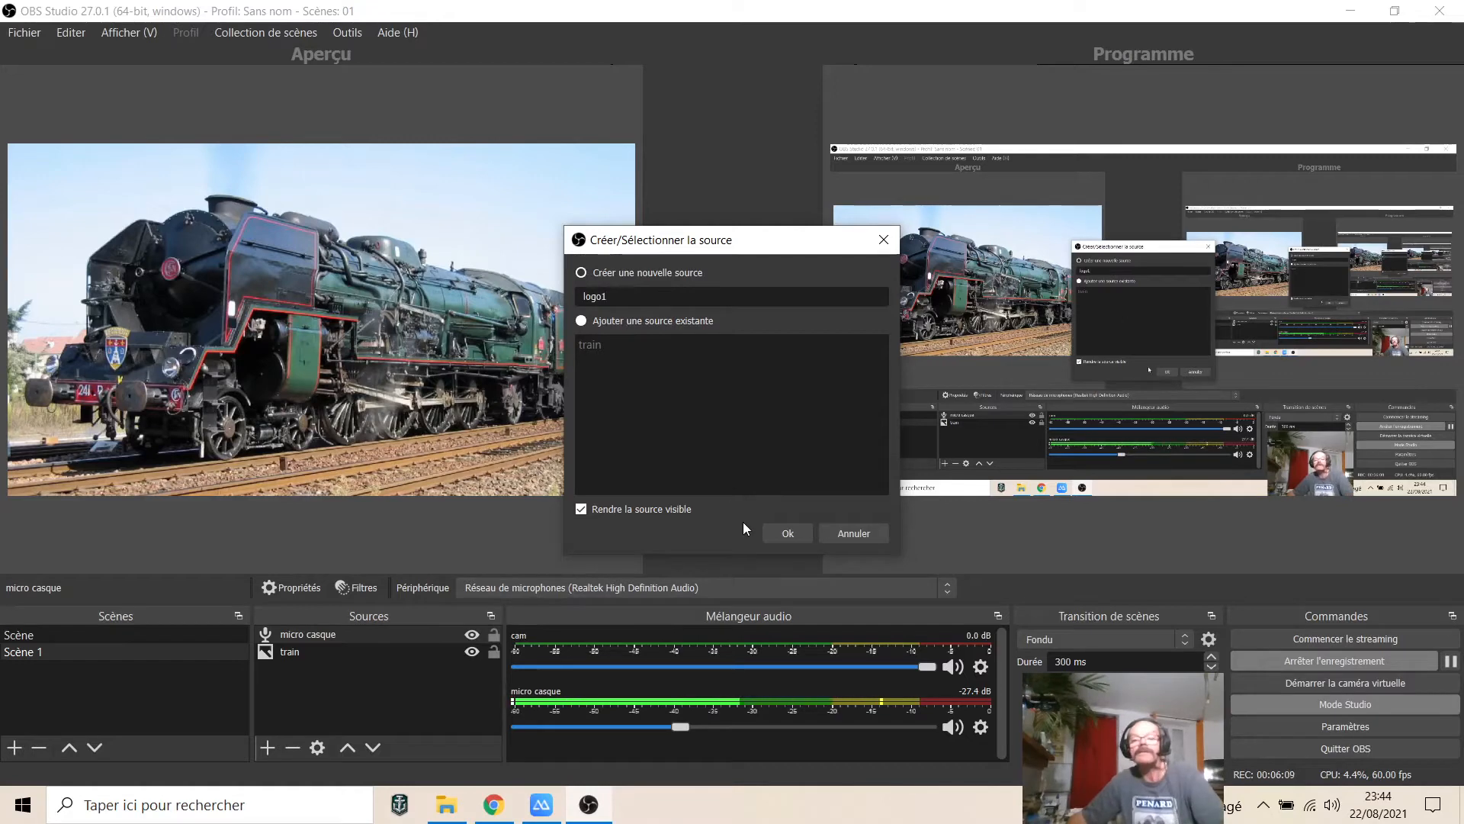
left_click(776, 531)
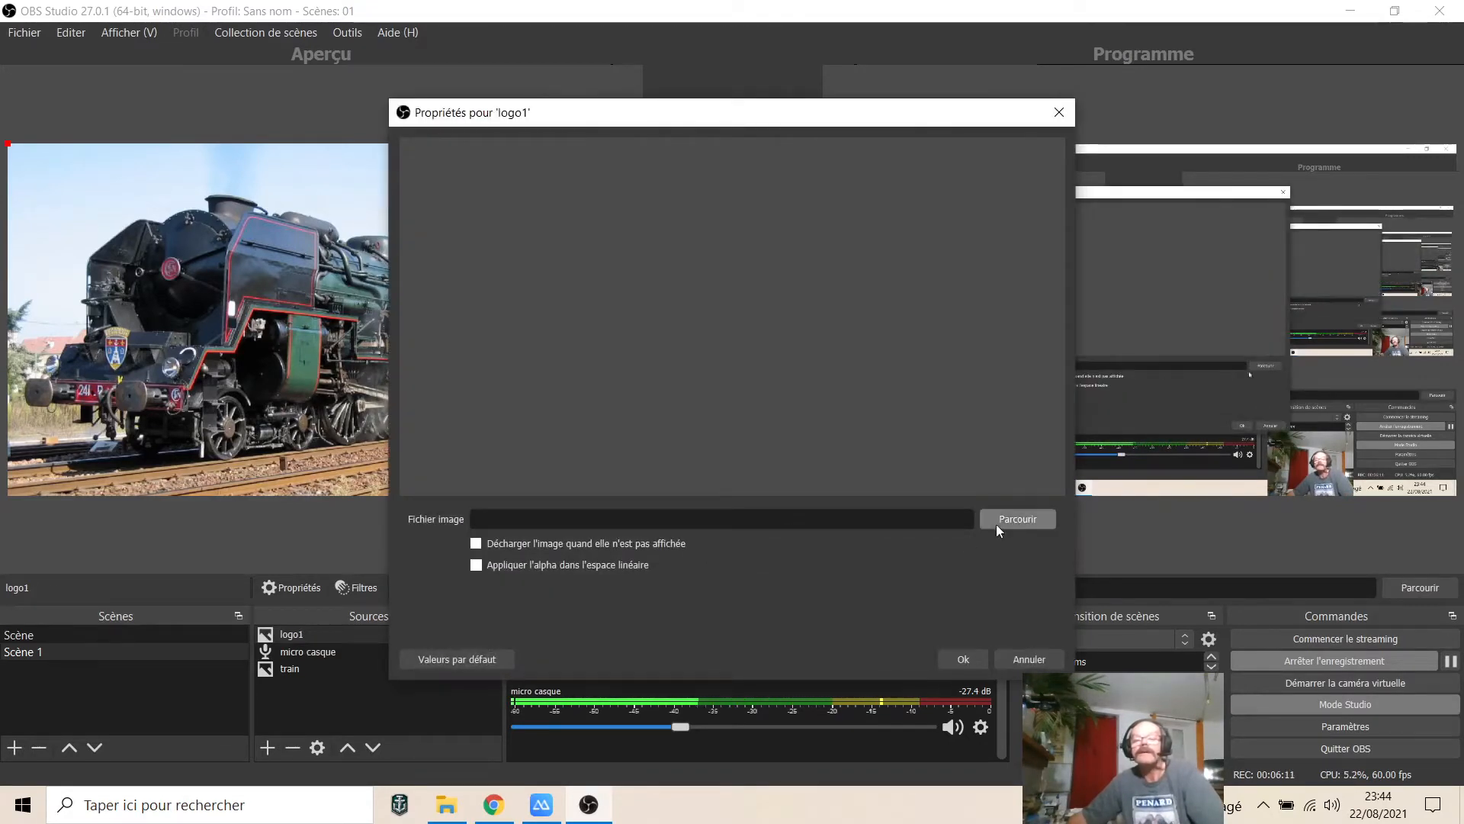
Step: Load the aaa image from folder s 1 into logo1 and place it, slightly reduced, in the canvas's lower-right corner
left_click(1022, 517)
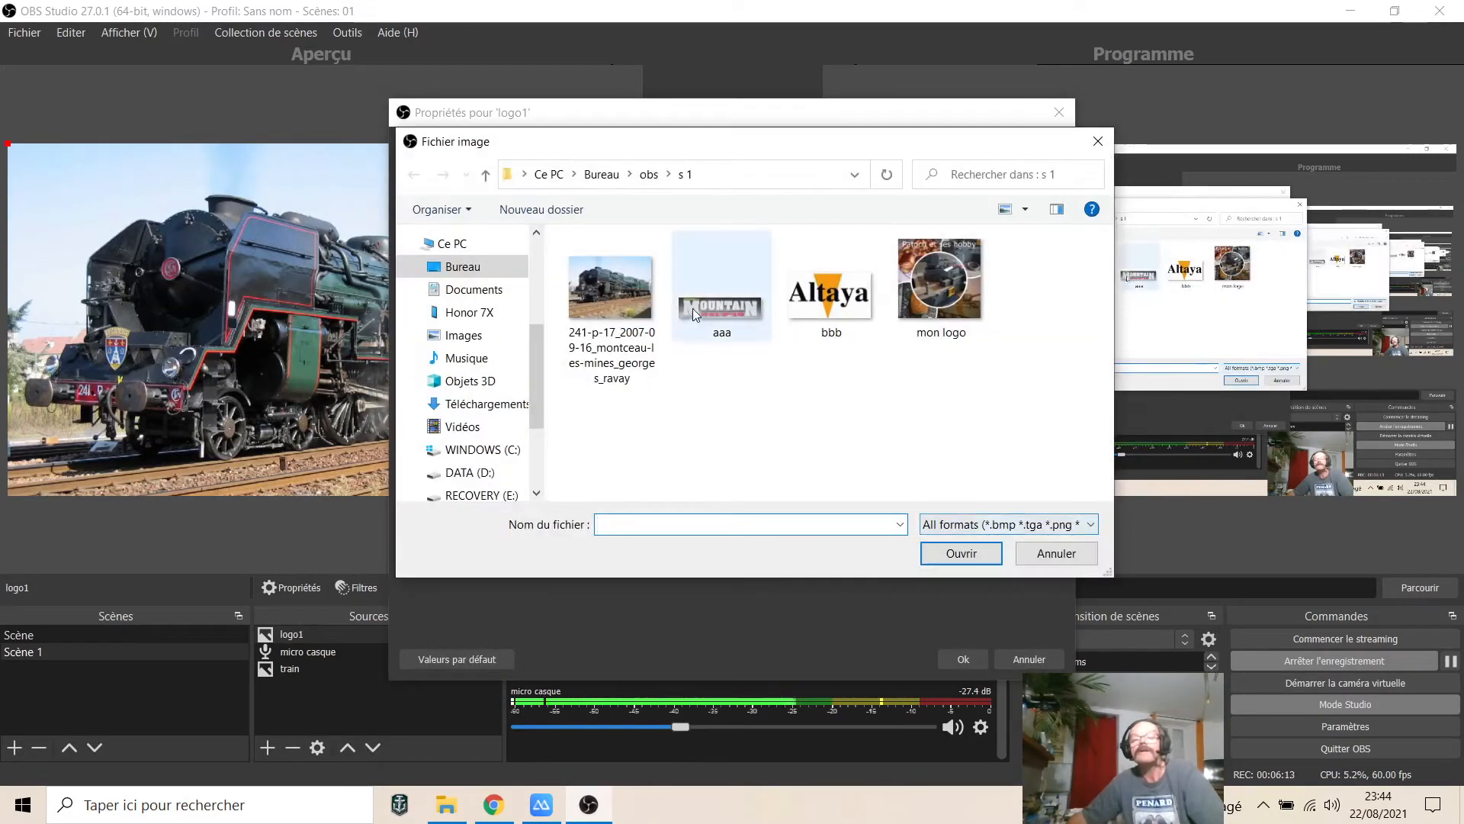
left_click(725, 306)
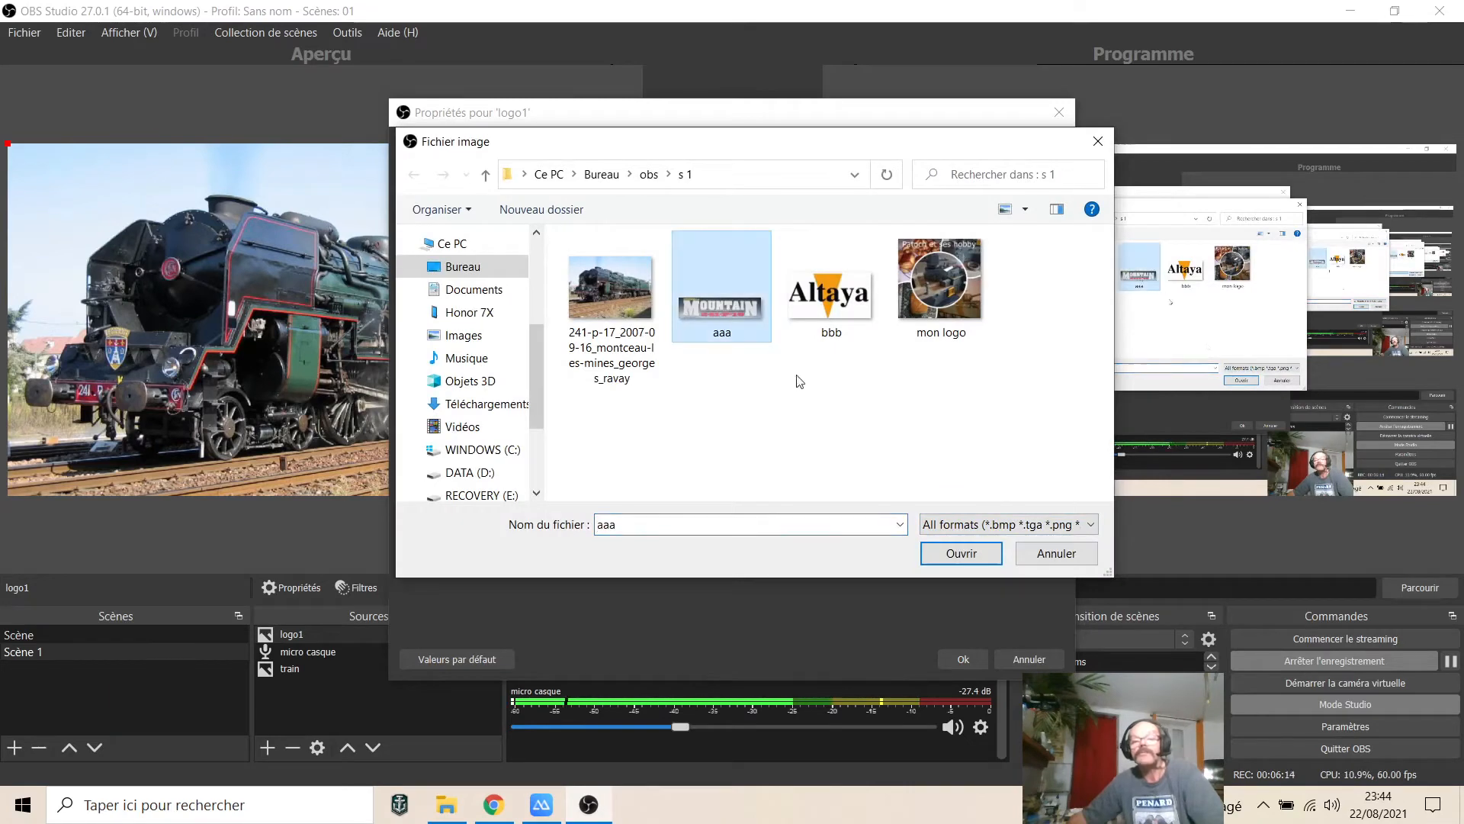
left_click(975, 552)
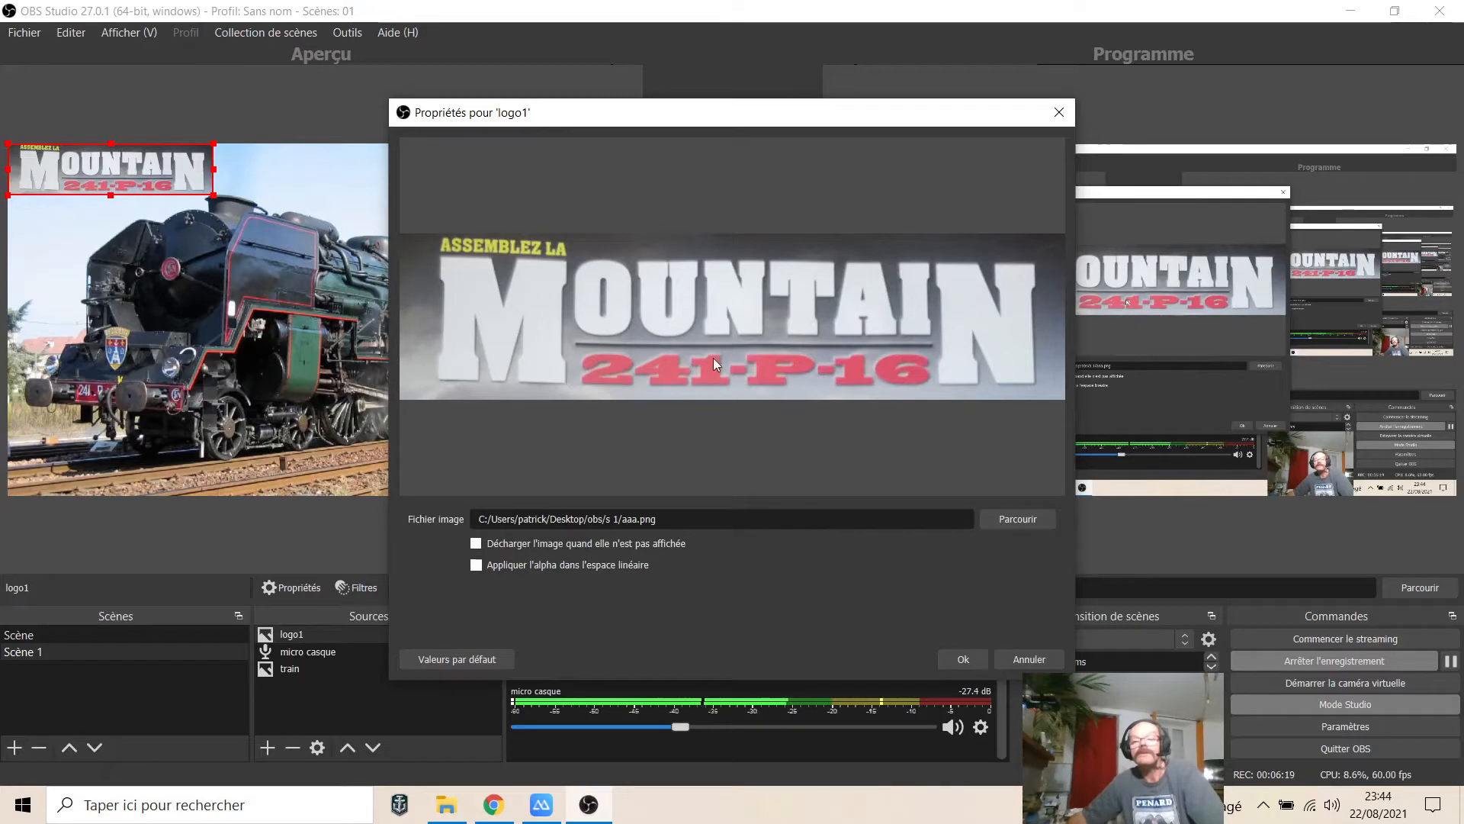
left_click(963, 659)
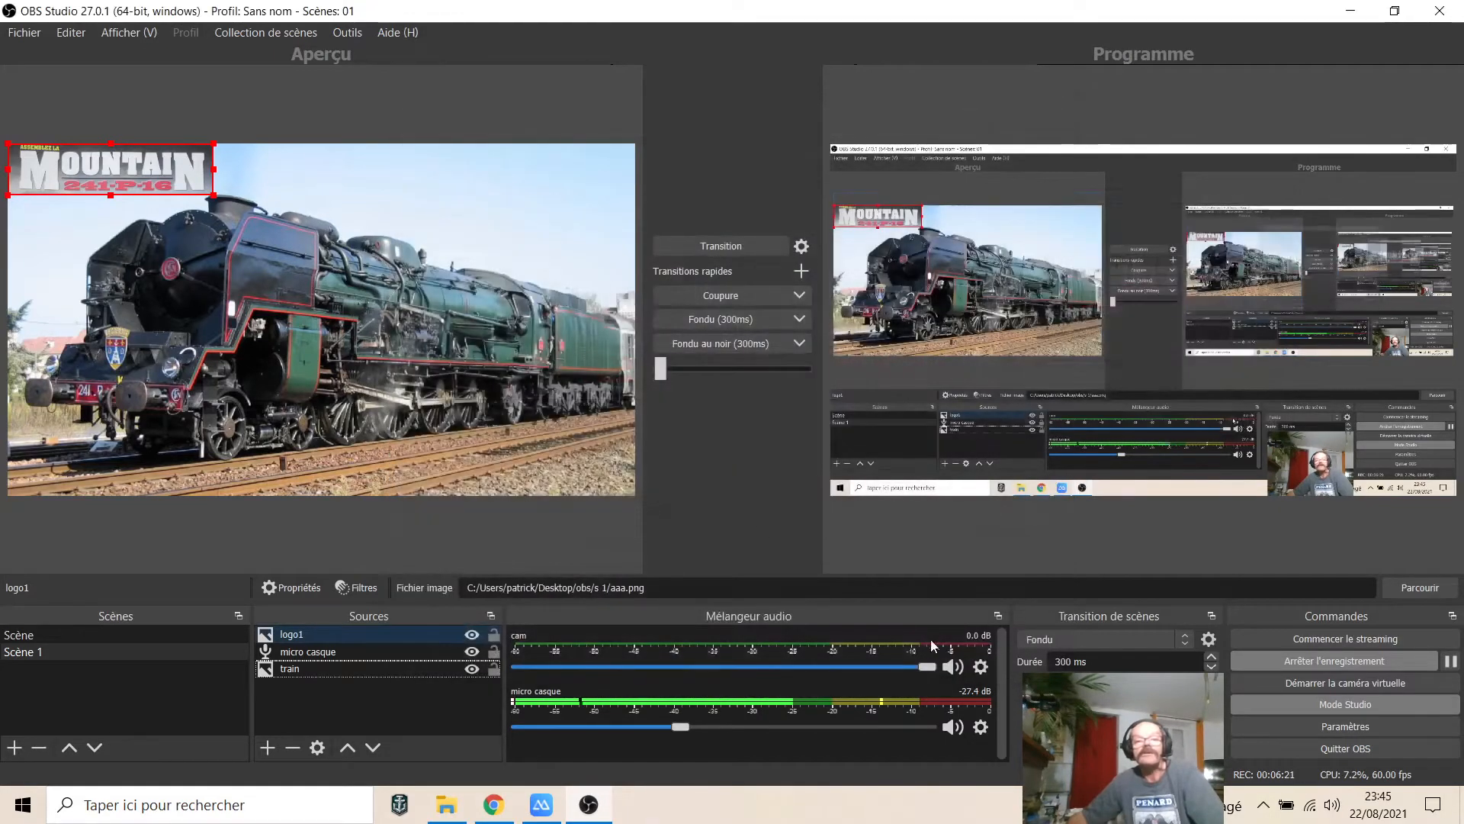
left_click_drag(127, 180, 517, 469)
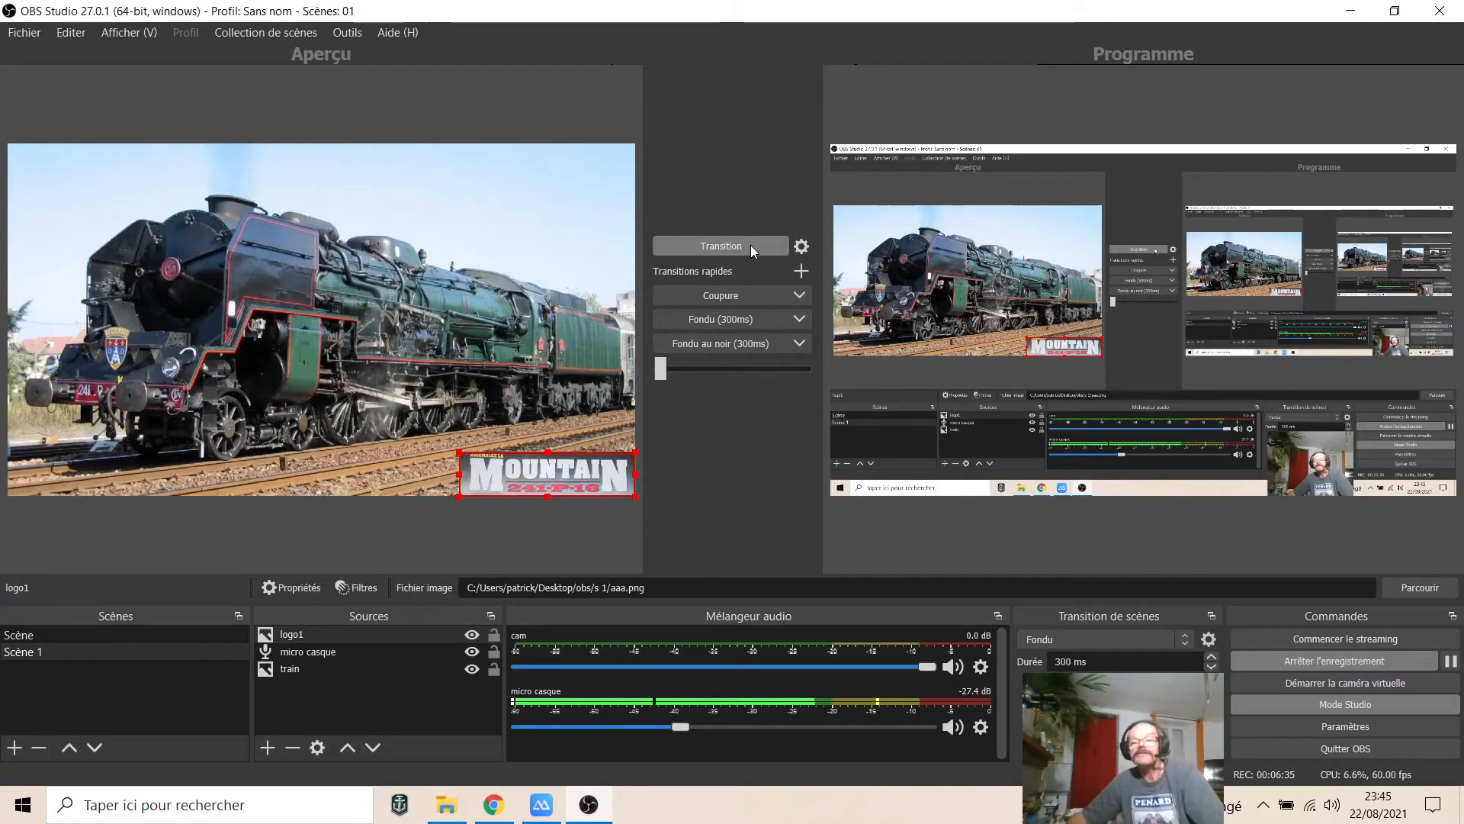
left_click(729, 245)
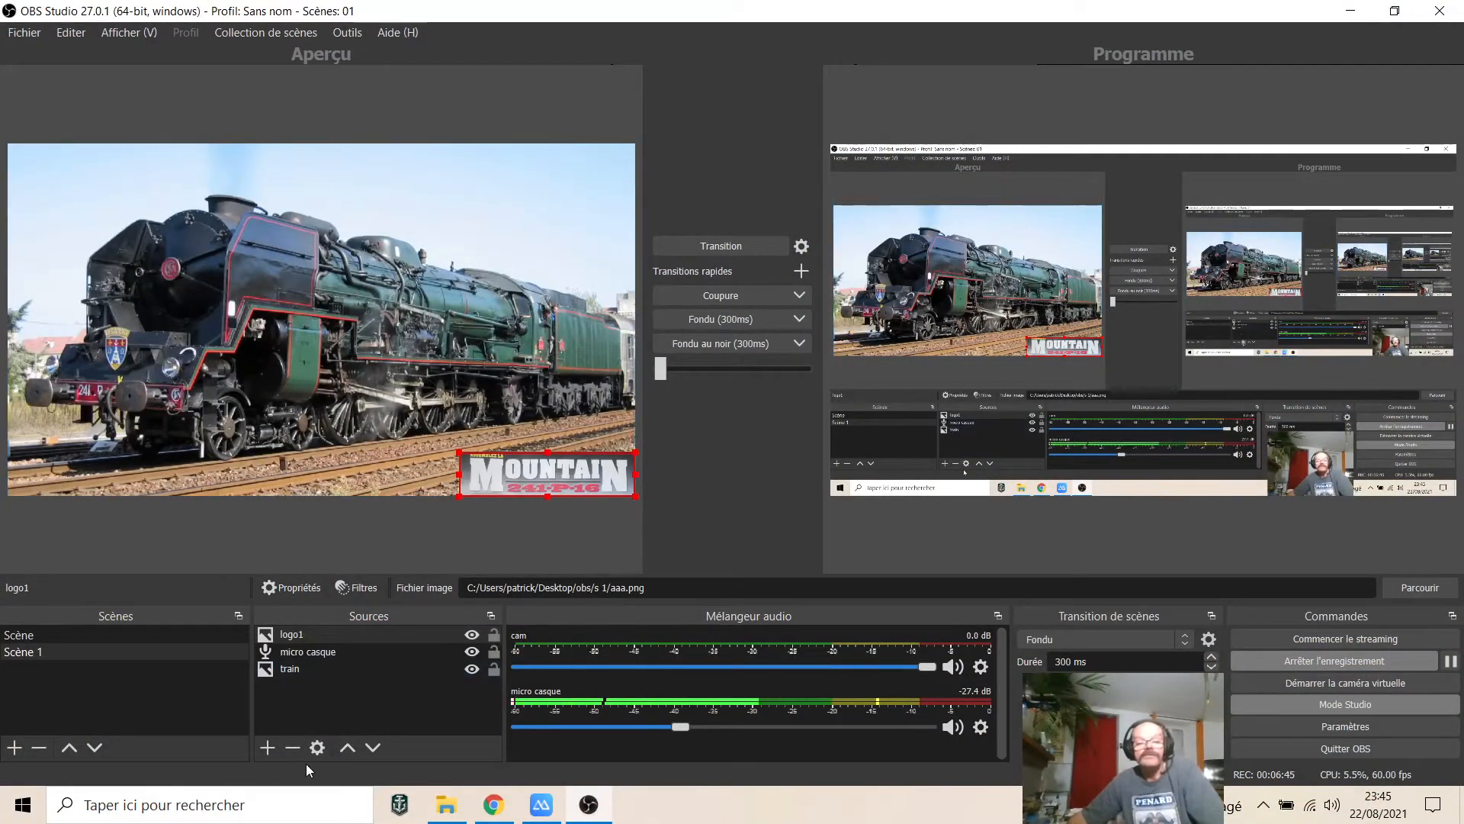
Step: Add a new image source named logo2 to Scène 1
left_click(270, 750)
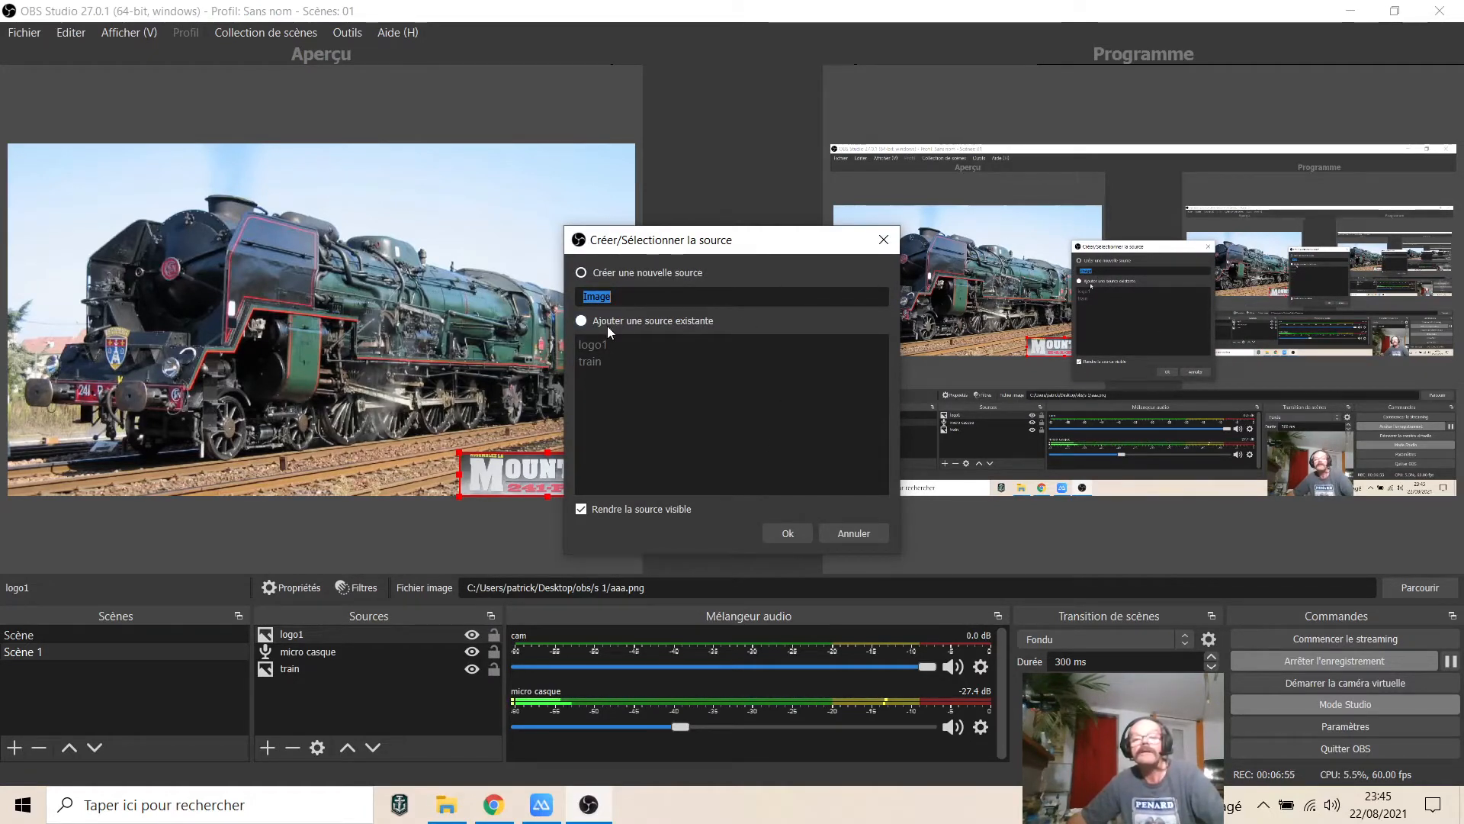
left_click(626, 295)
key("BackSpace")
type("log")
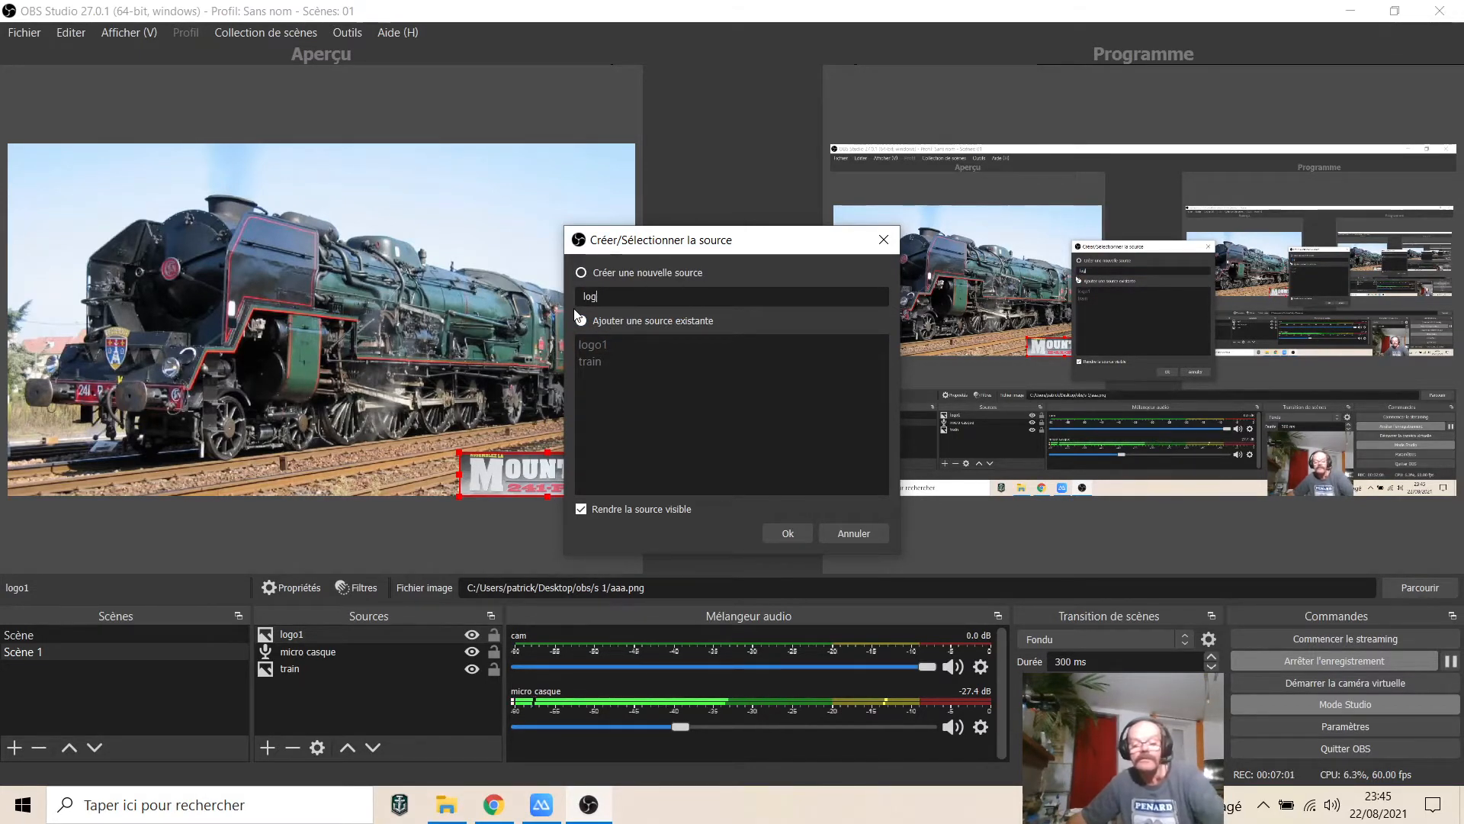
type("o2")
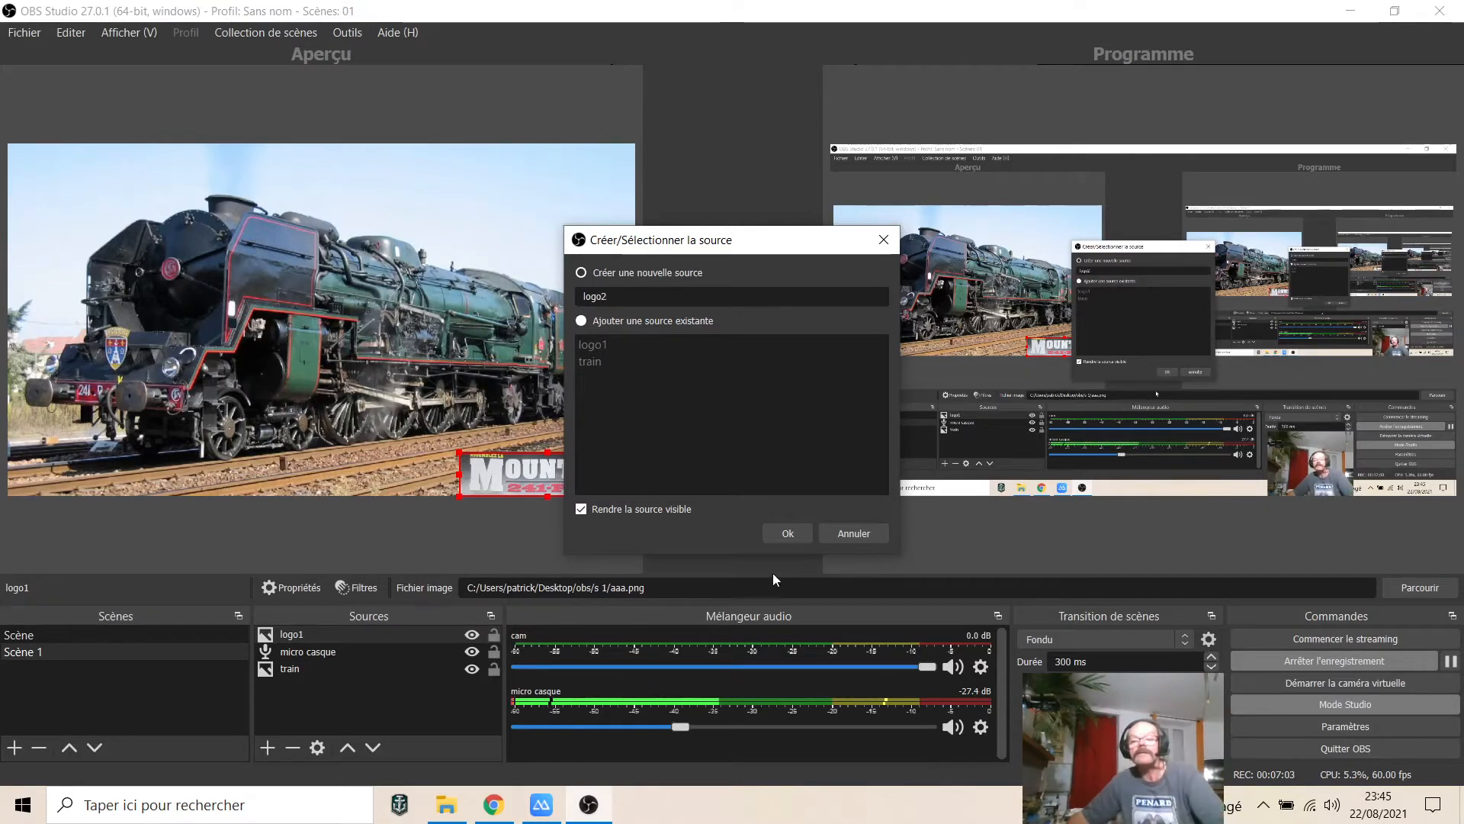
left_click(788, 533)
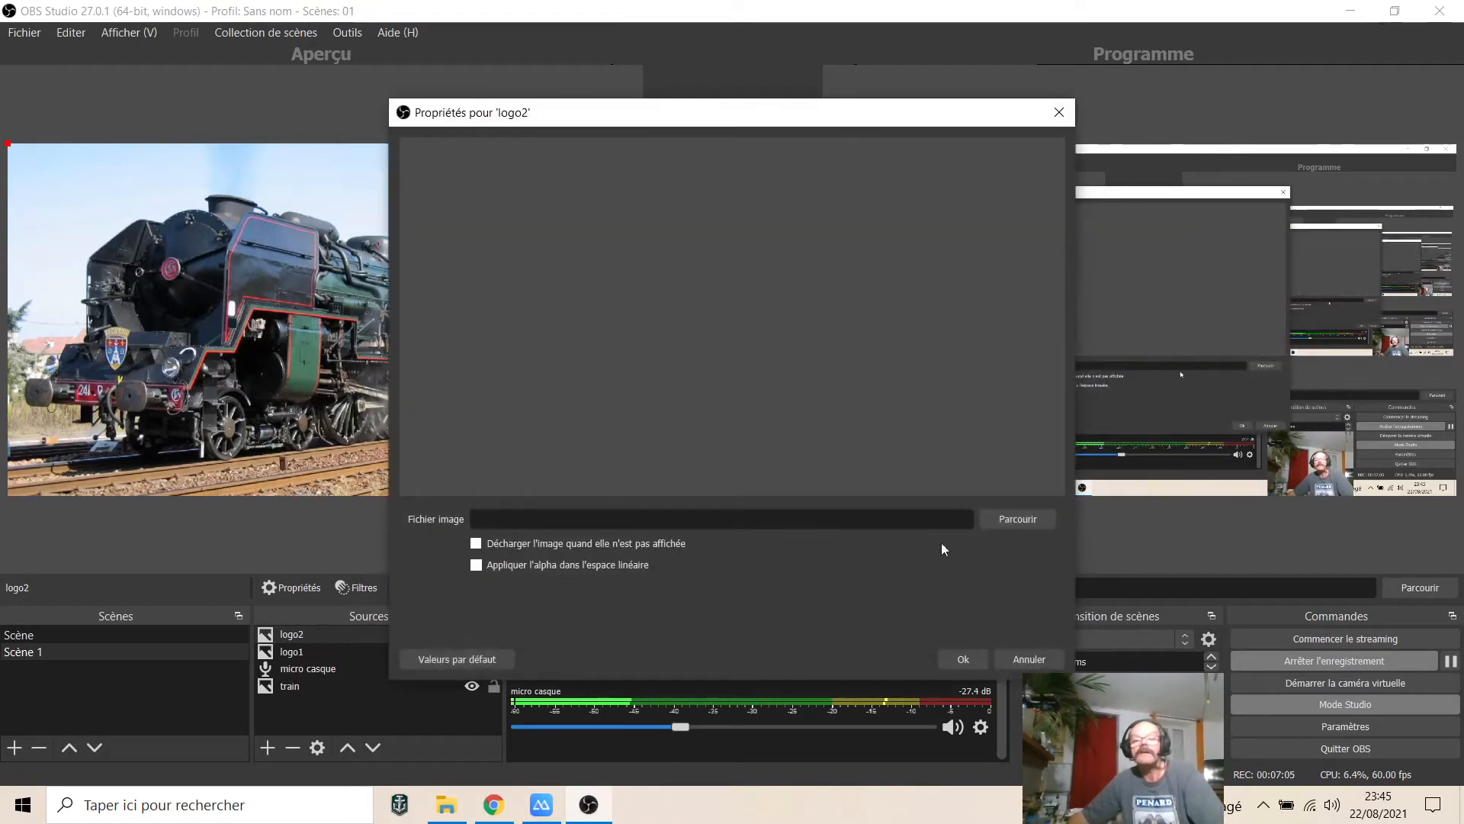
Step: Set logo2's image file to the bbb picture from folder s 1, leaving it in the canvas's upper-left corner
left_click(1007, 520)
left_click(839, 298)
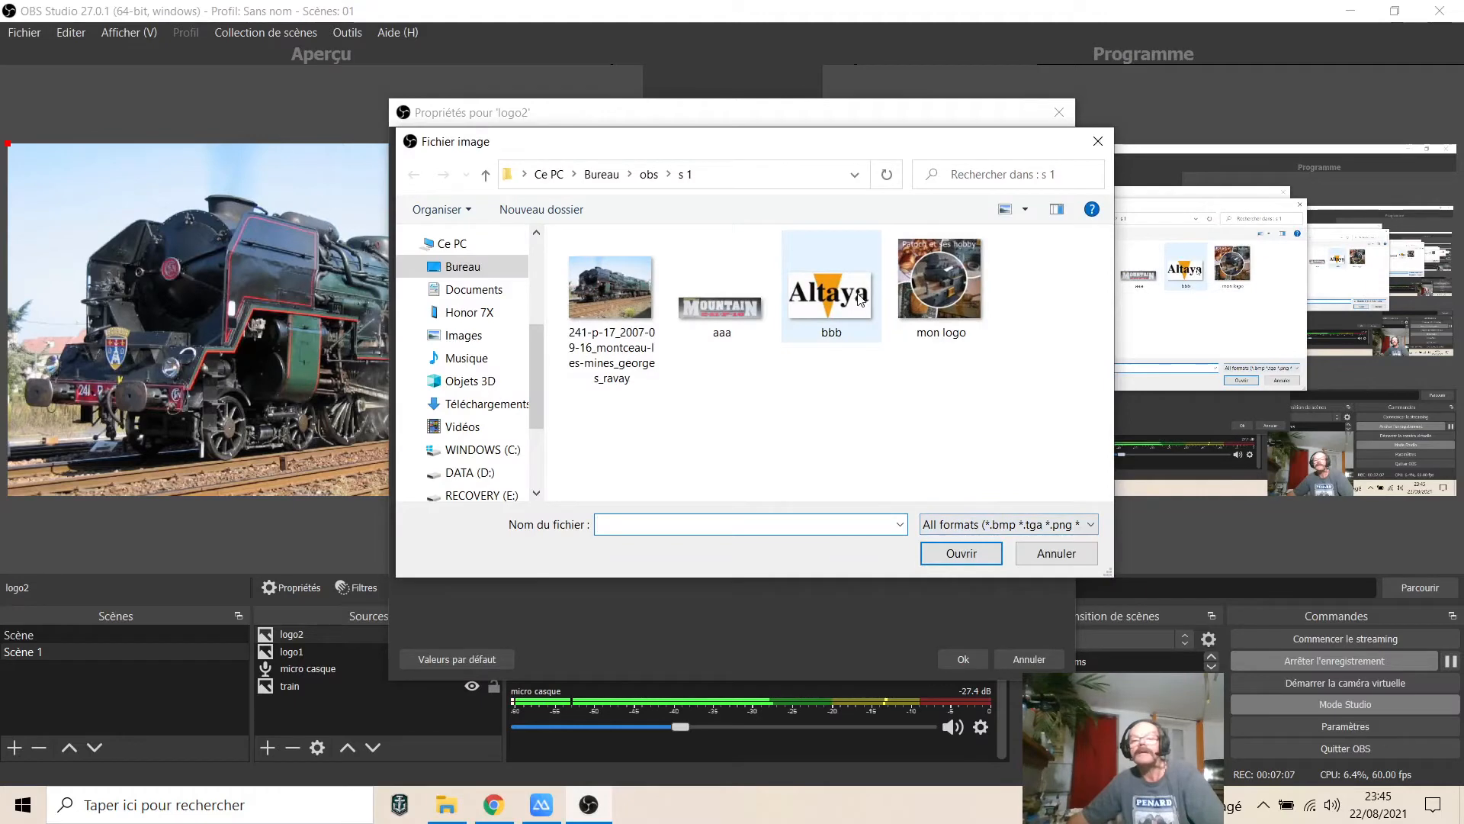
left_click(958, 554)
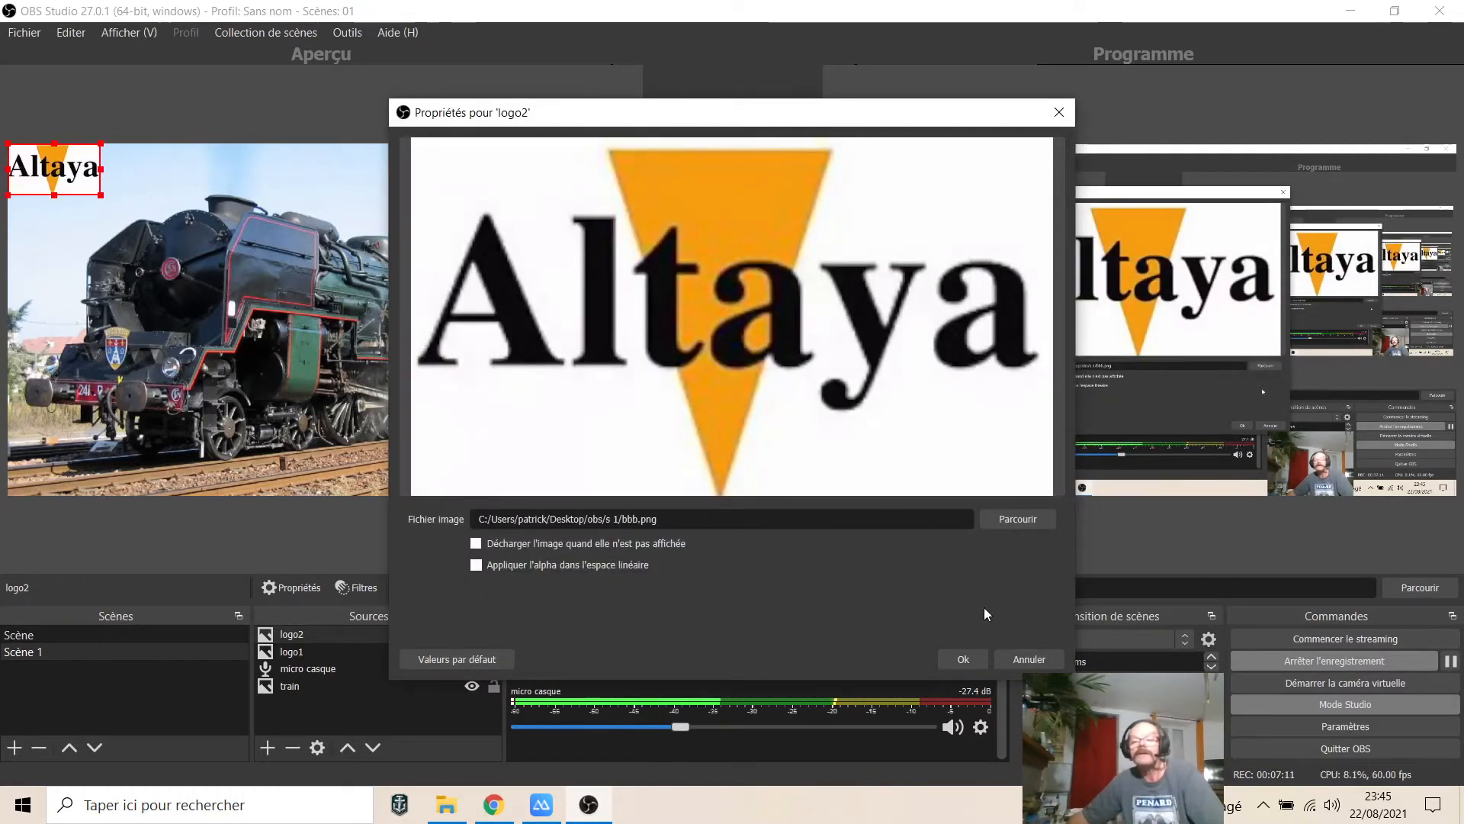
left_click(961, 659)
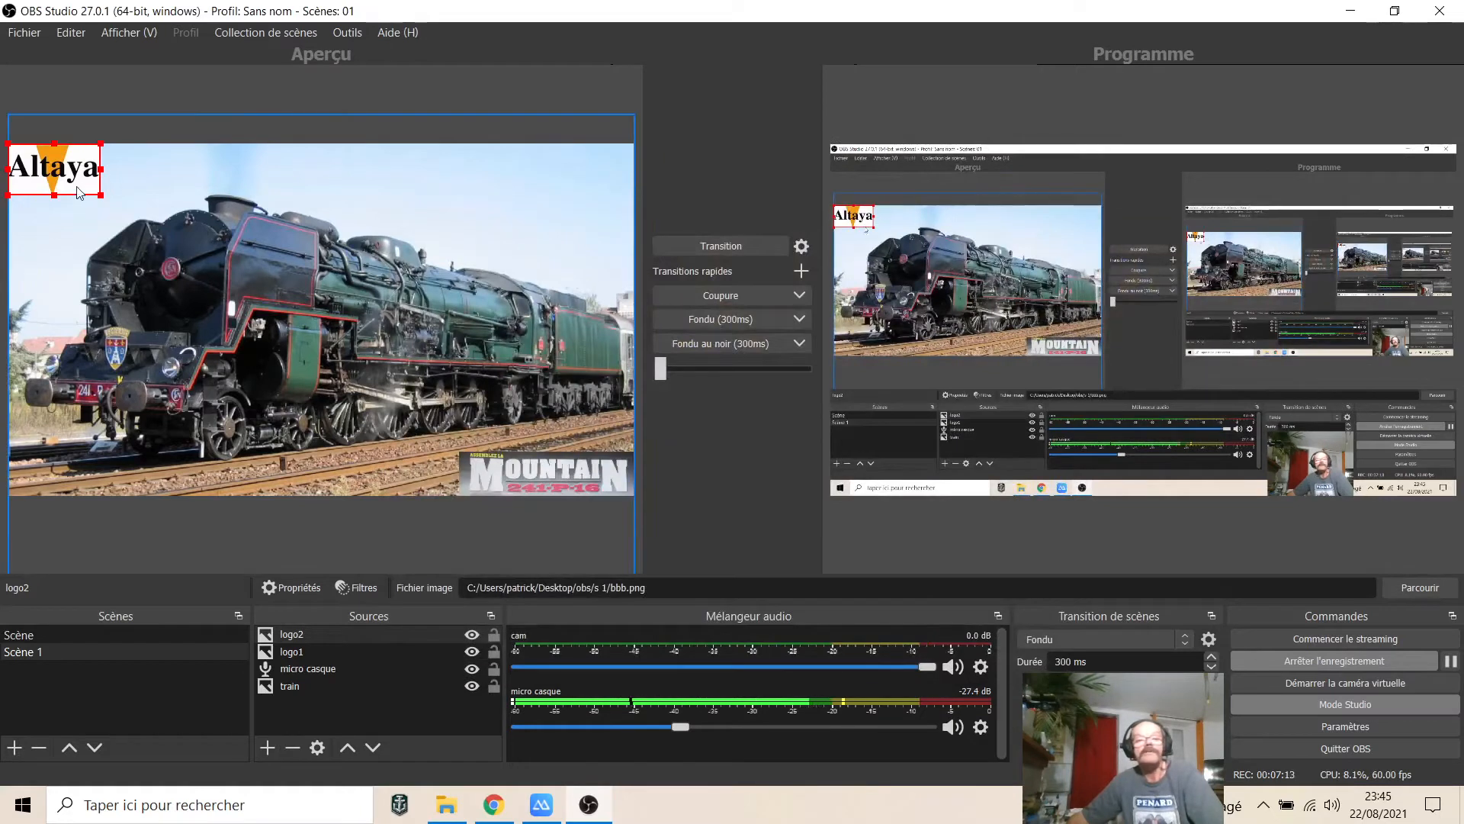
left_click(71, 226)
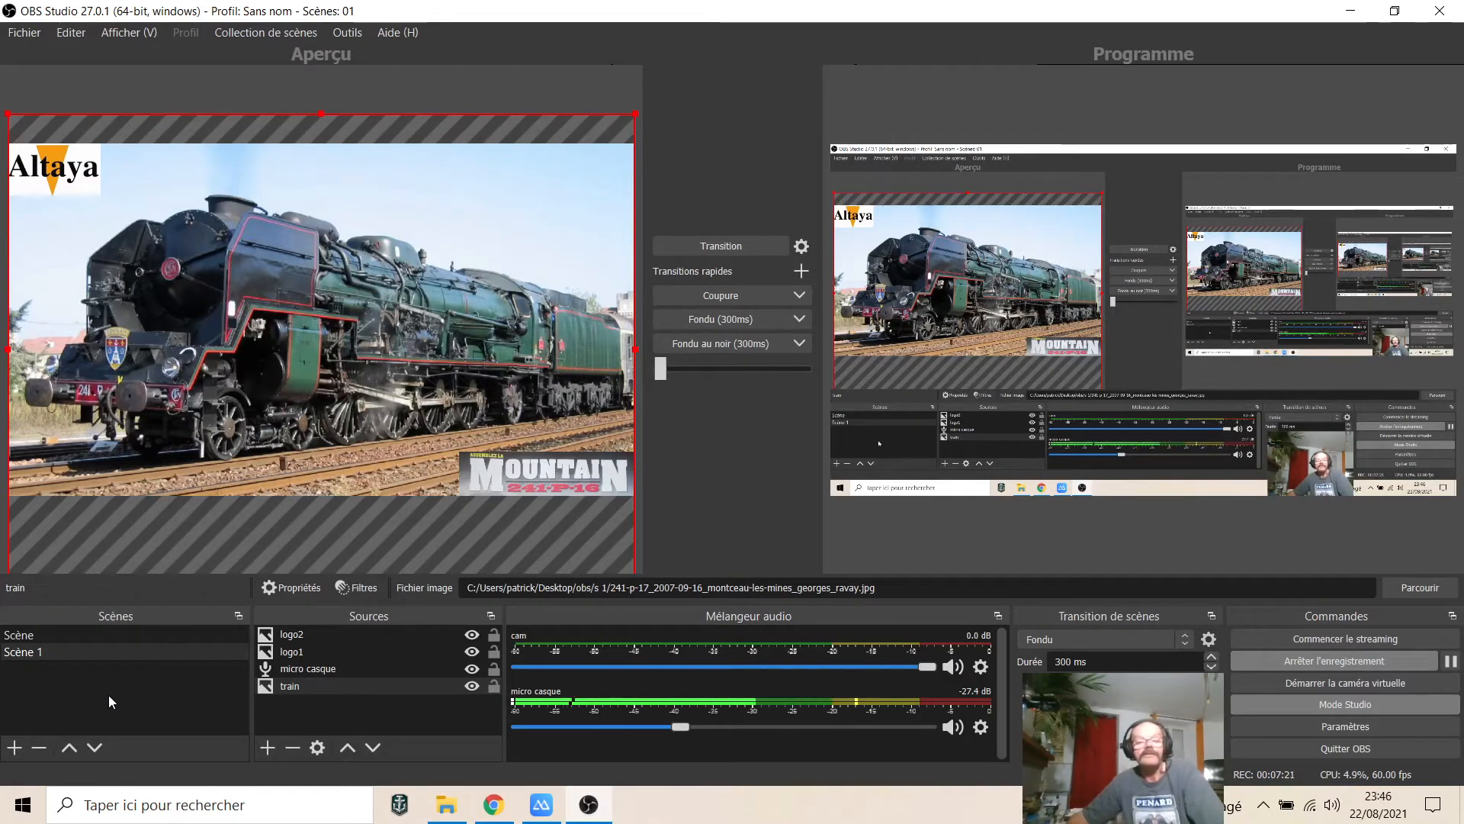
Step: Add a new image source named mon logo to Scène 1
left_click(263, 749)
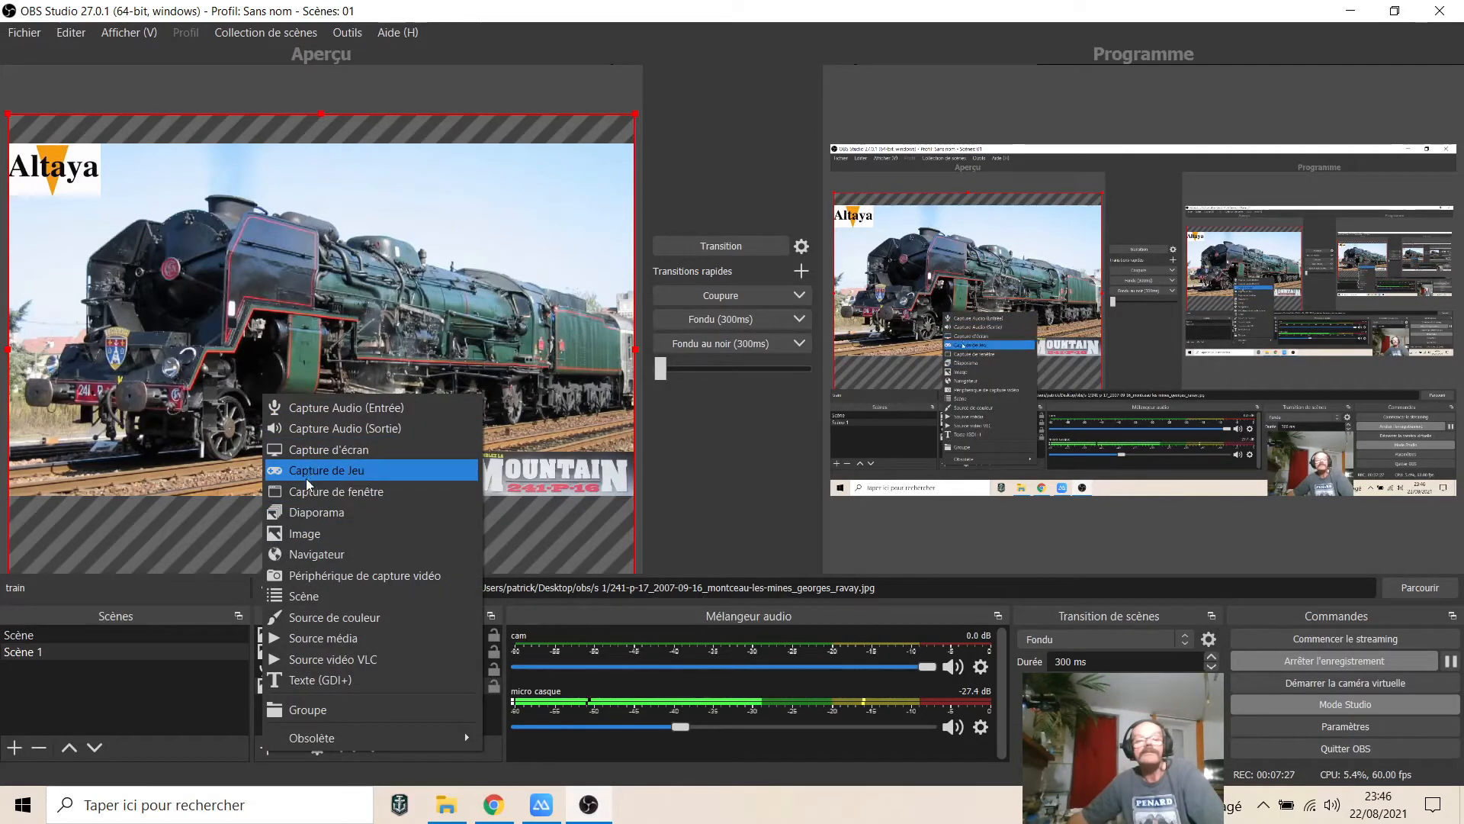
left_click(295, 534)
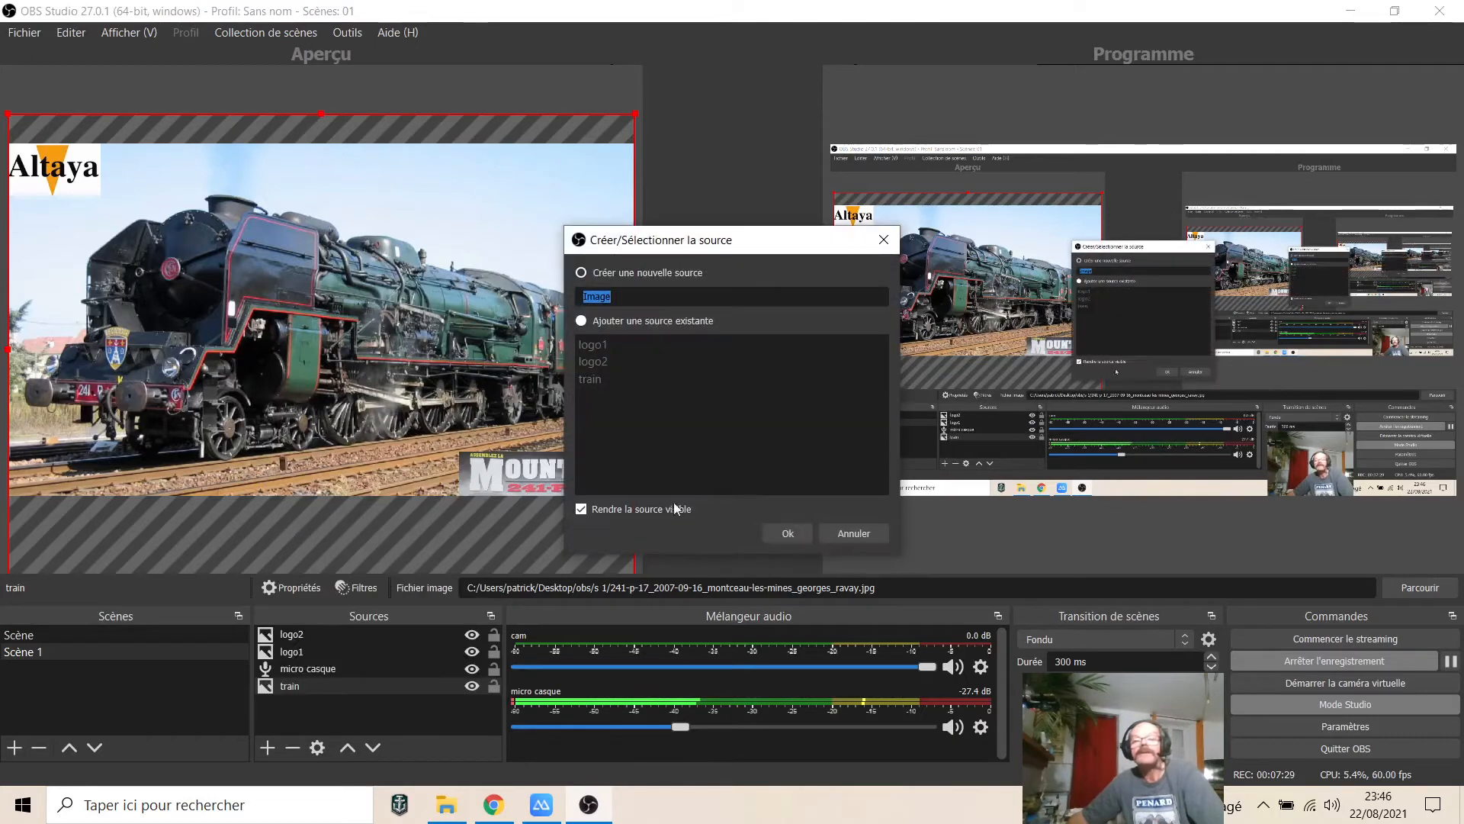
type("mon")
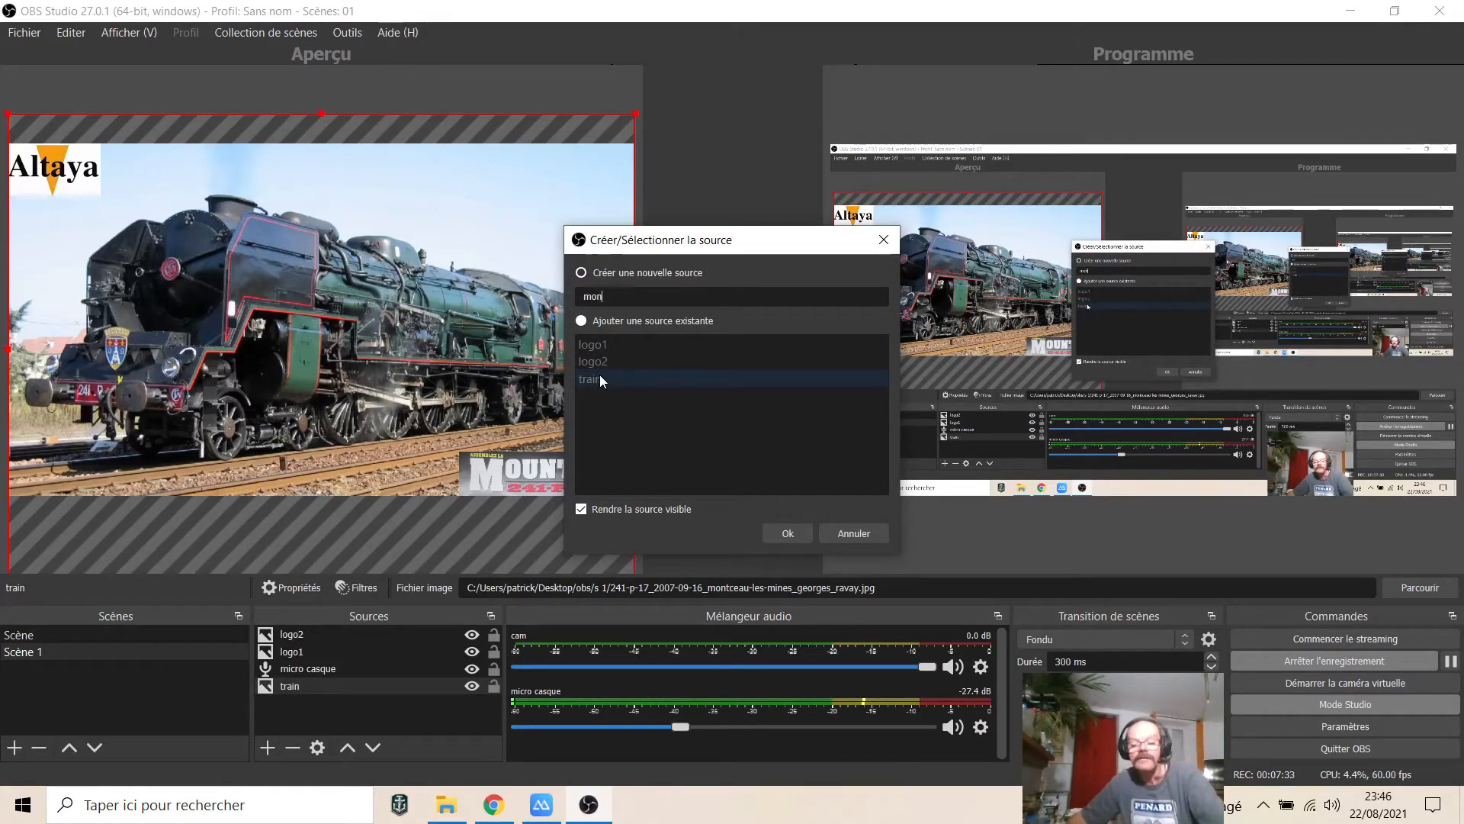
type(" lo")
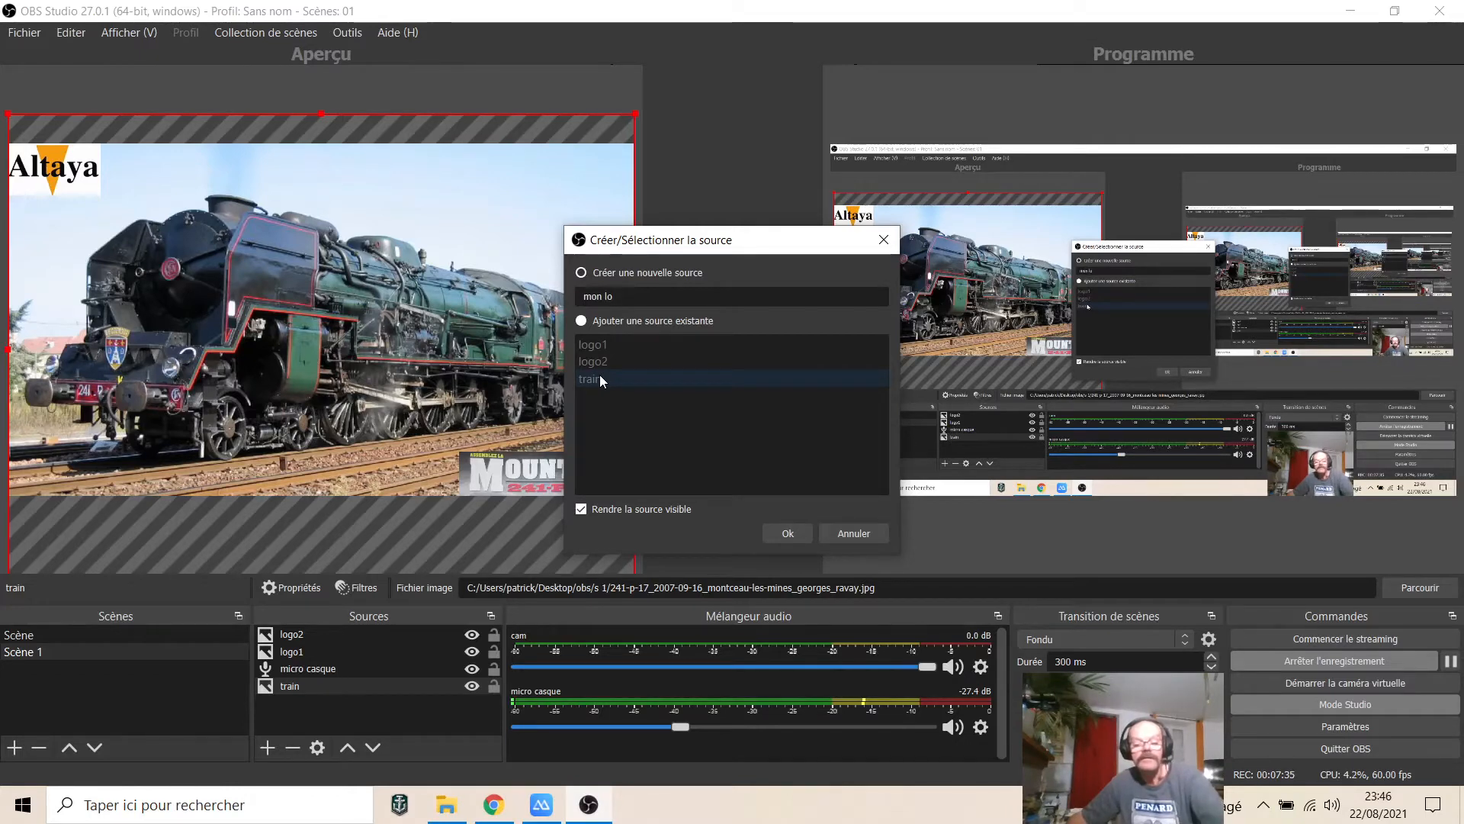
type("go")
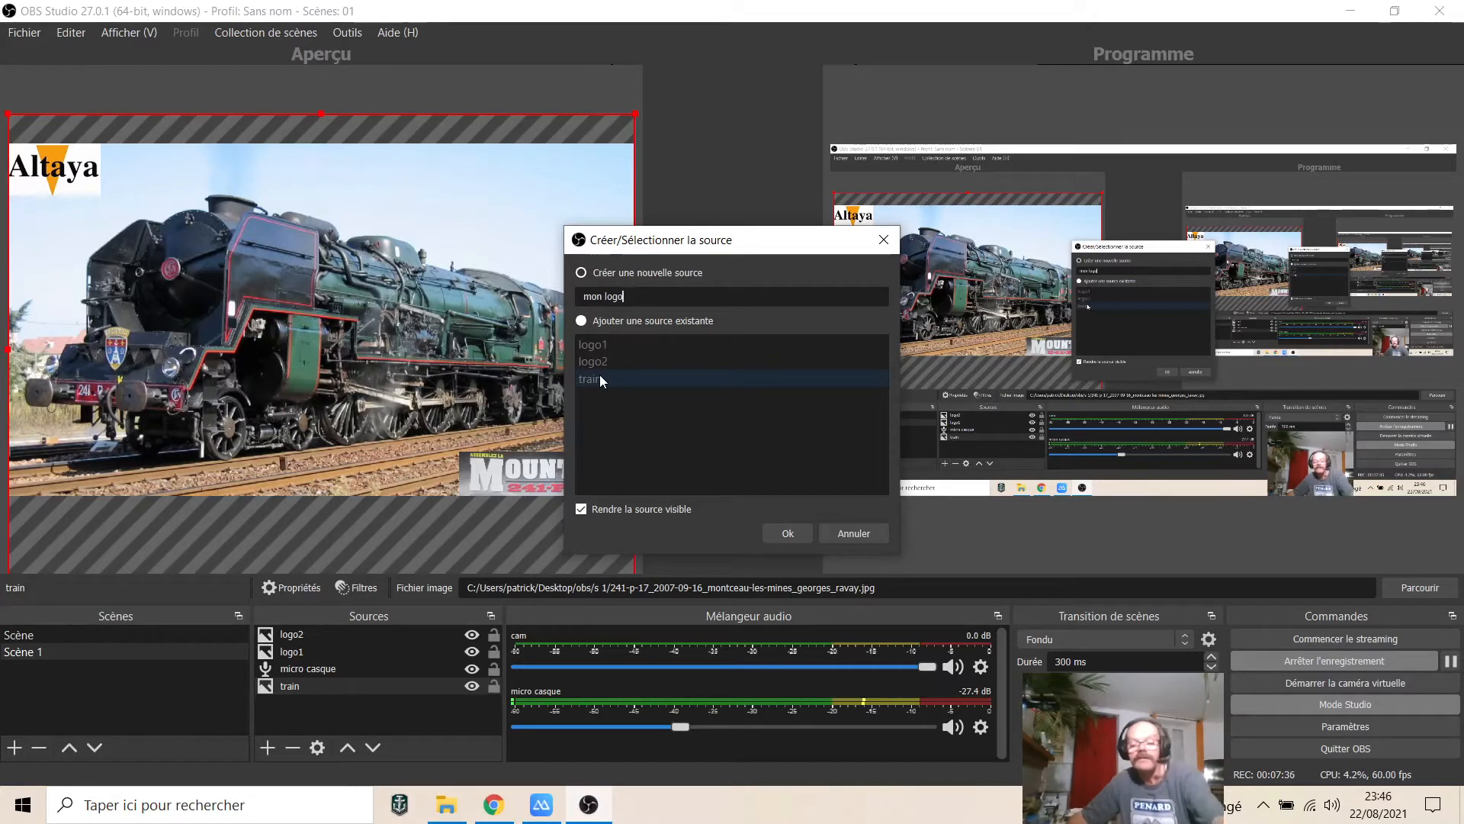
left_click(786, 533)
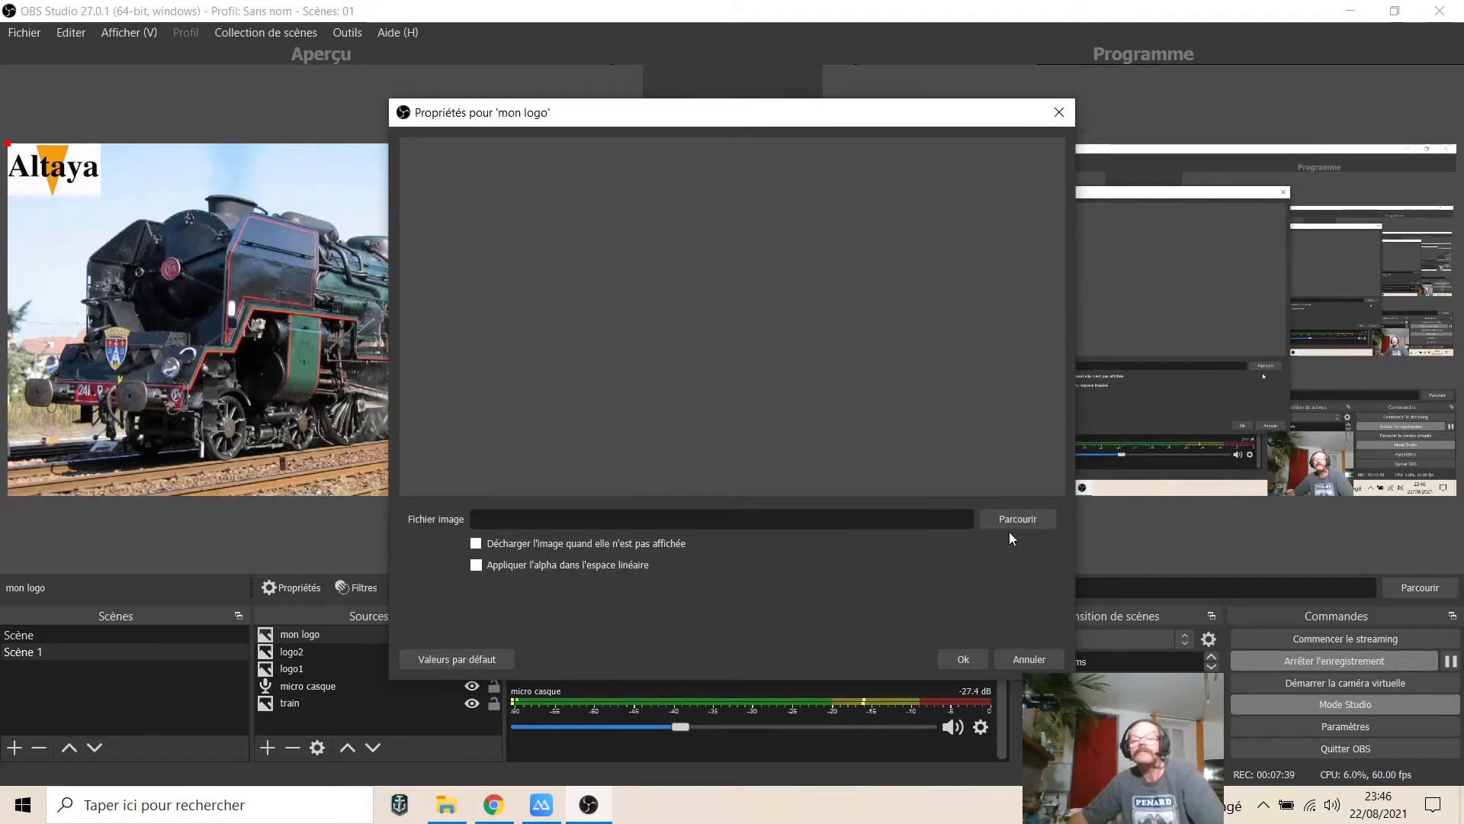
Step: Set the mon logo source's image file to the mon logo picture from folder s 1
left_click(1008, 519)
left_click(940, 286)
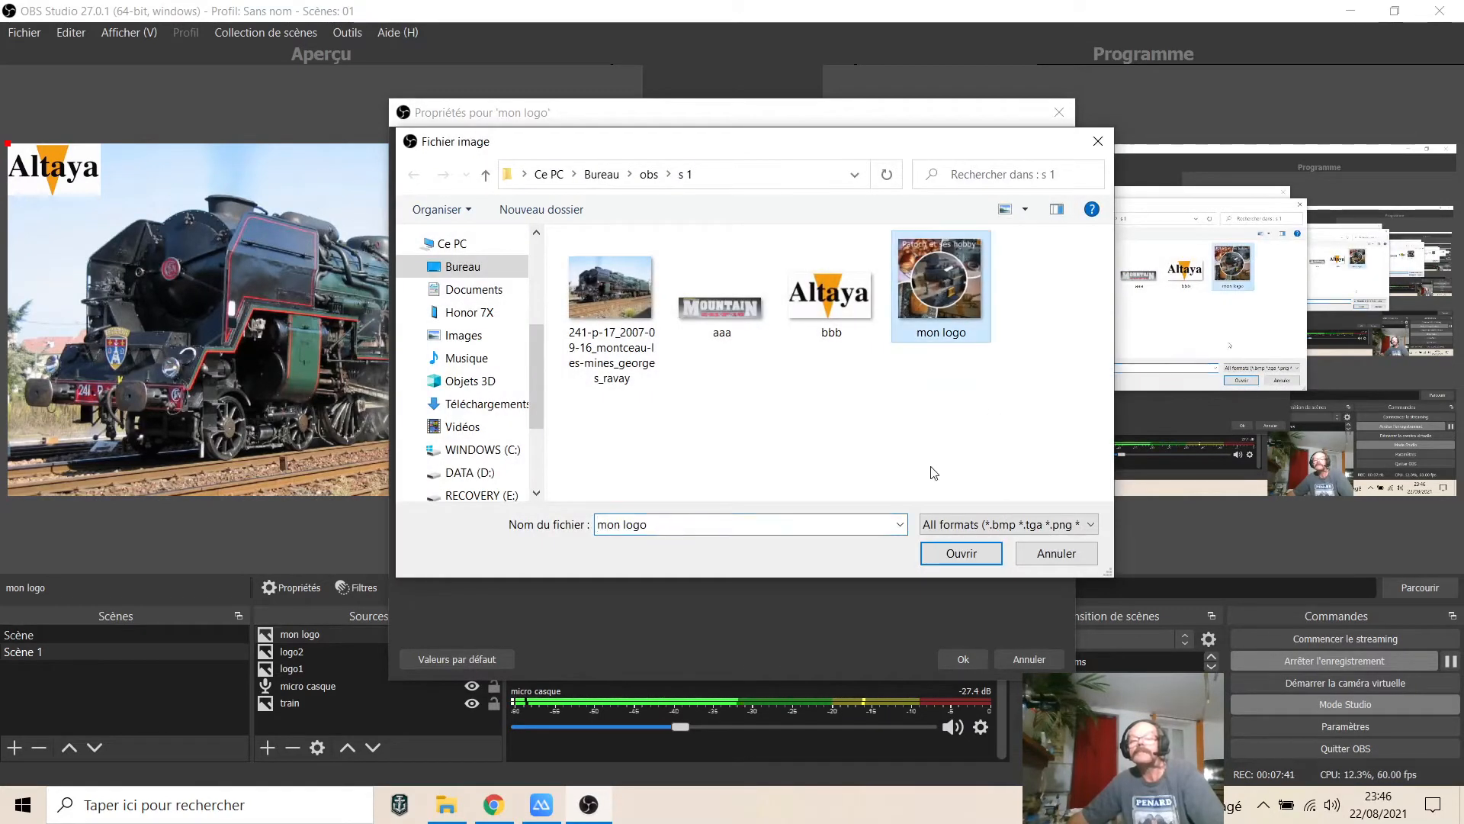
left_click(961, 554)
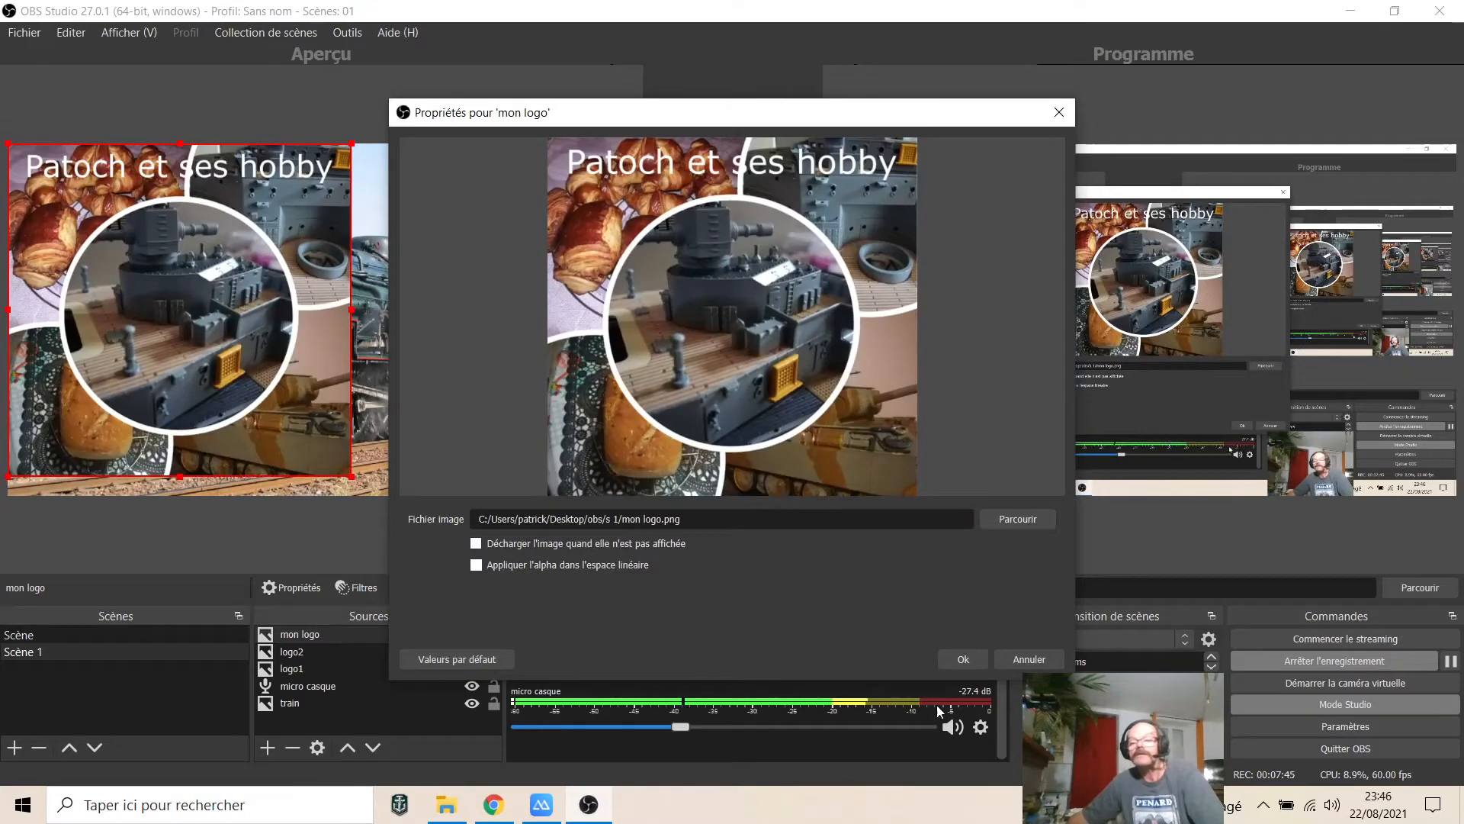
left_click(964, 659)
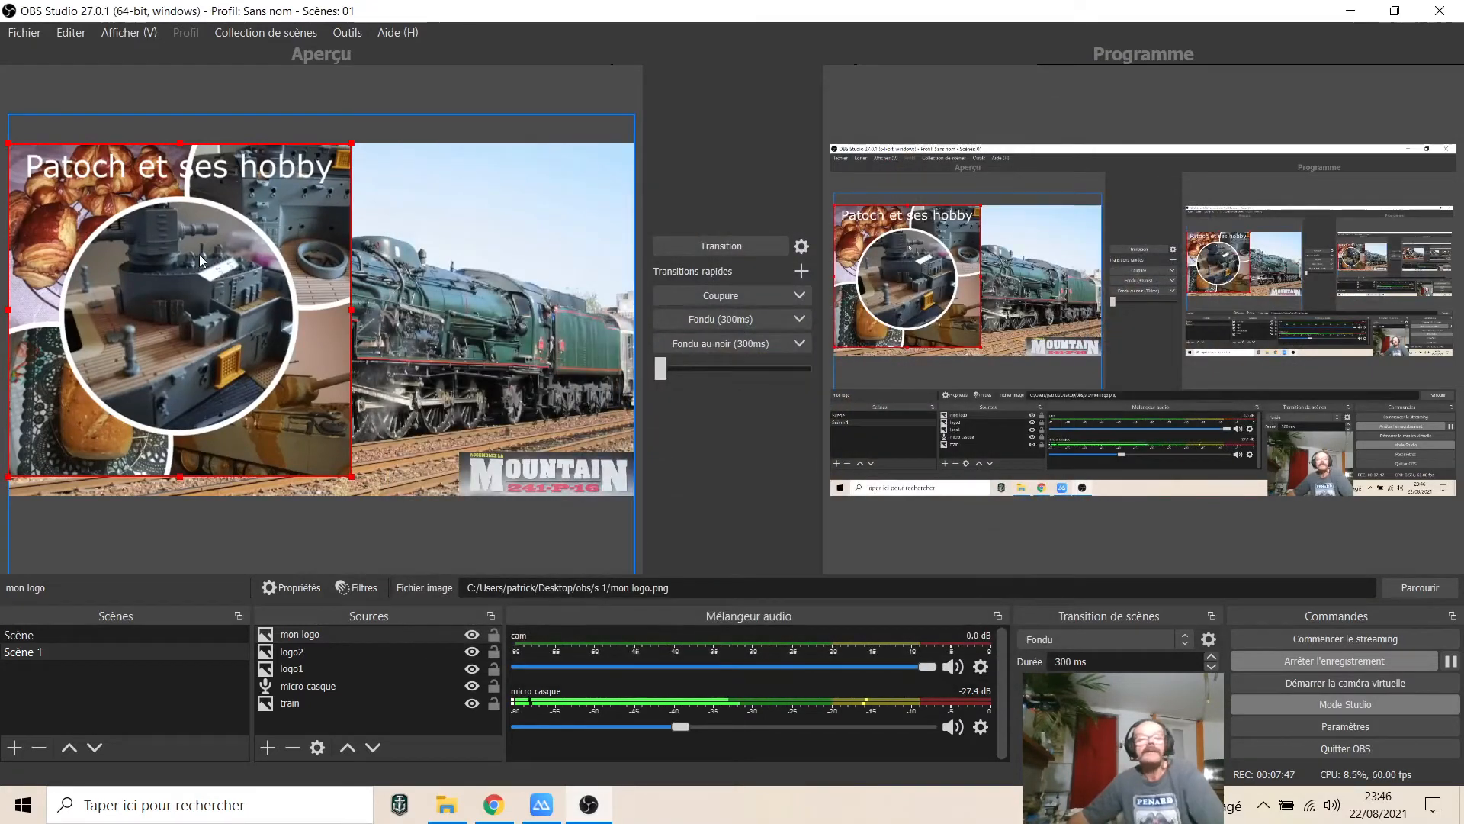
Step: Shrink the mon logo image to about a tenth of the canvas width and move it to the canvas's upper-right corner
left_click(203, 285)
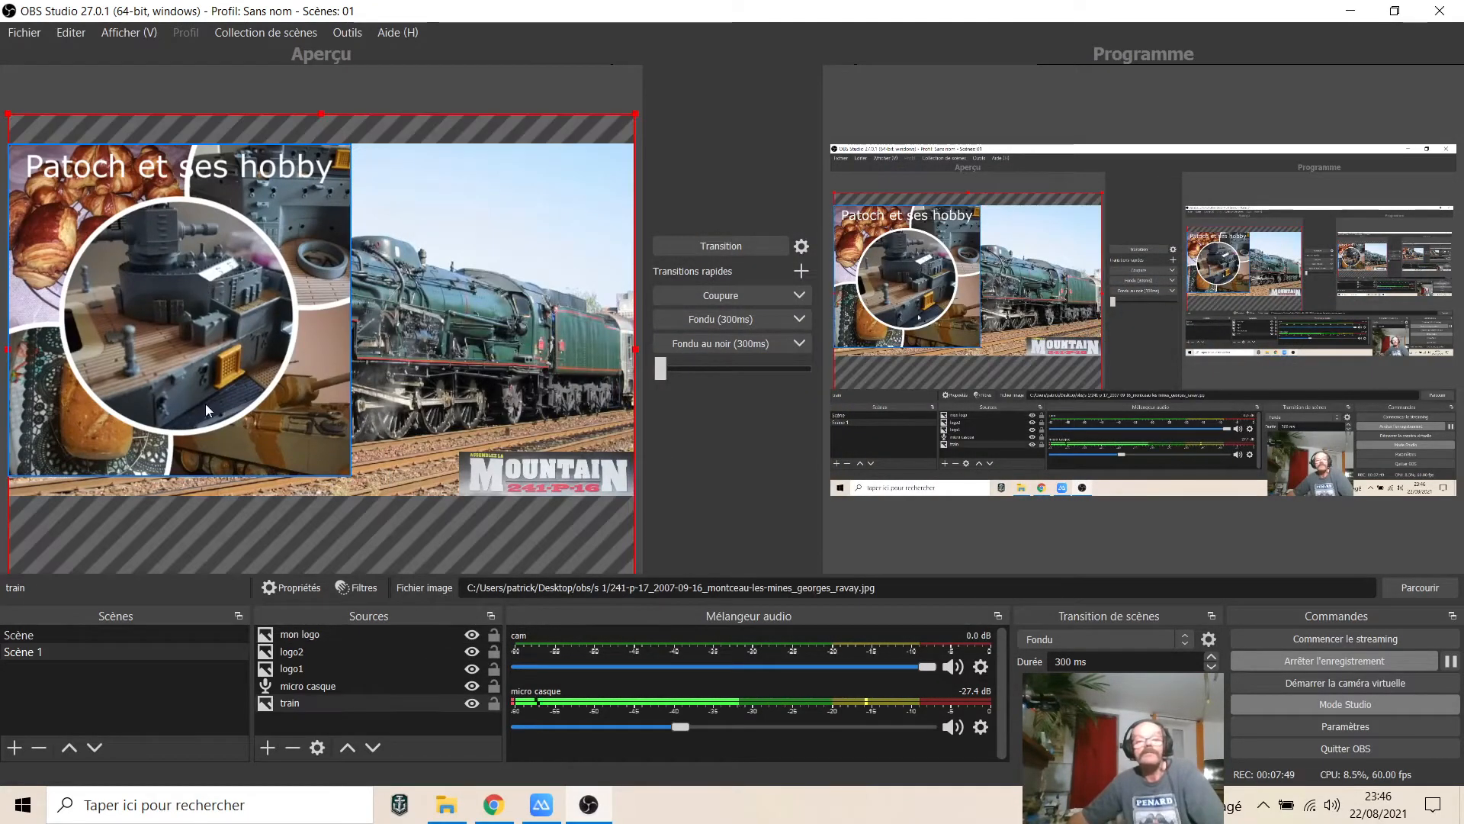
left_click(208, 422)
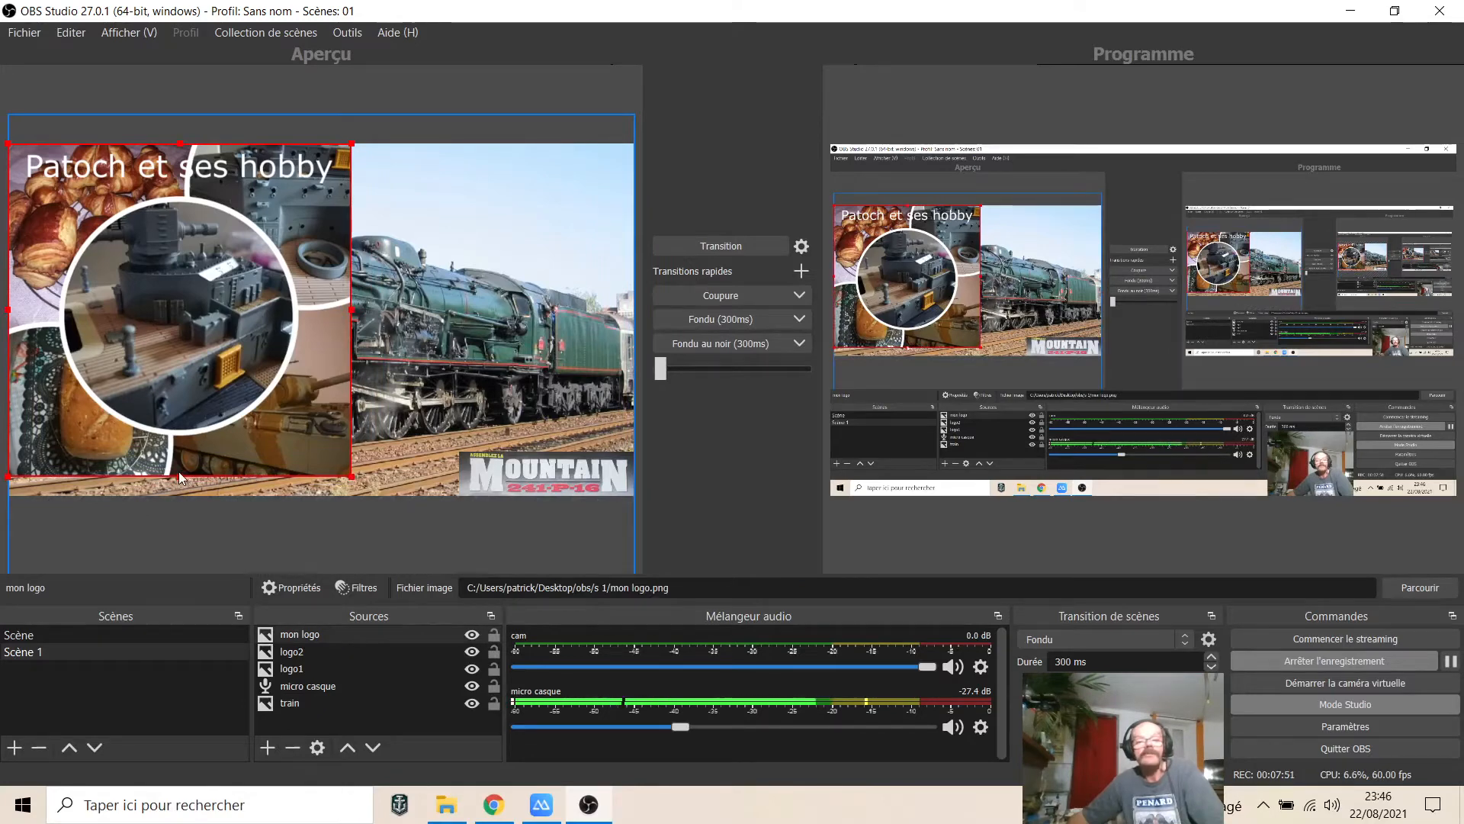
left_click_drag(179, 472, 131, 224)
left_click_drag(46, 197, 605, 174)
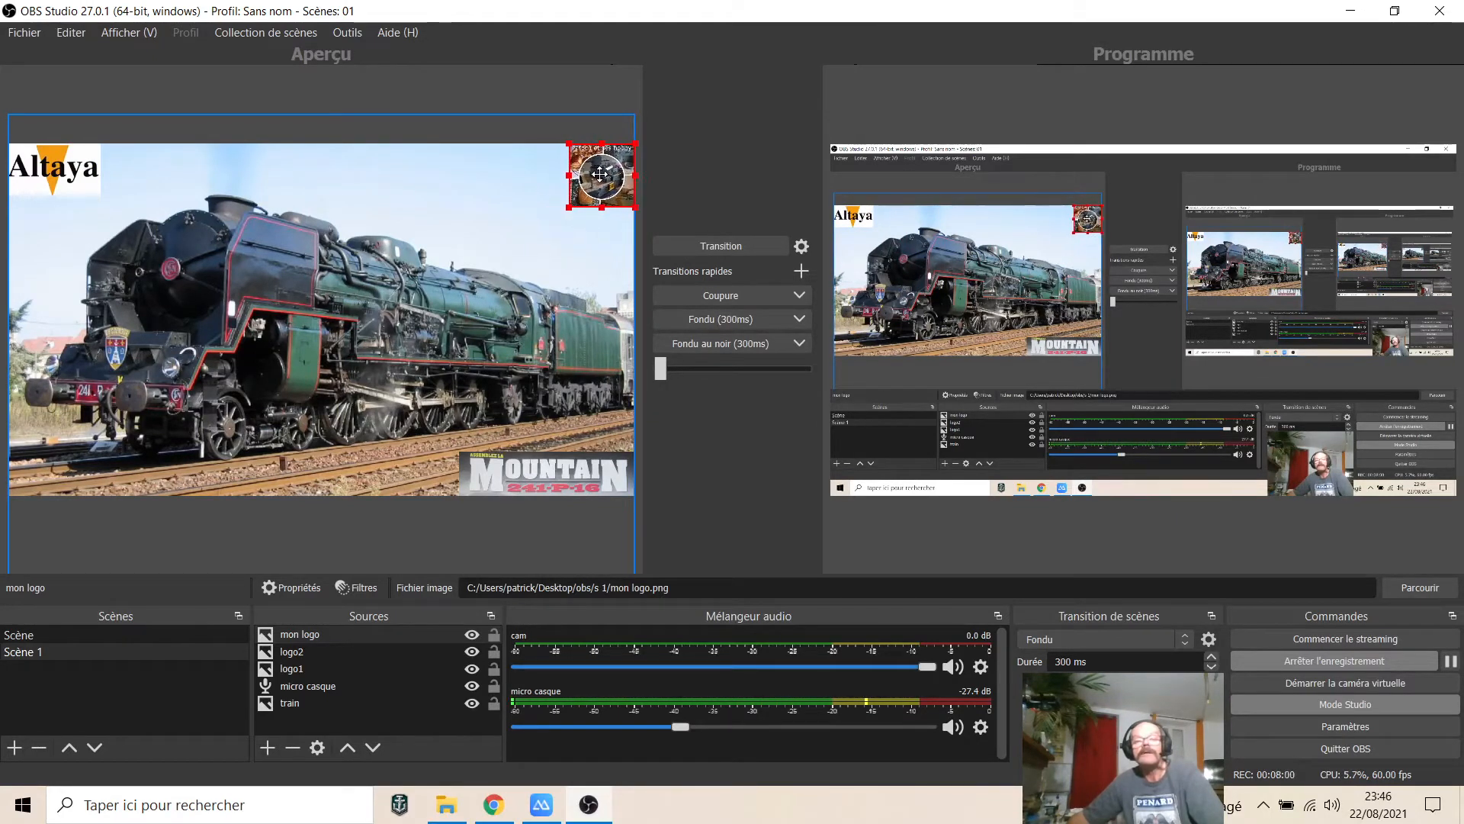
left_click(464, 270)
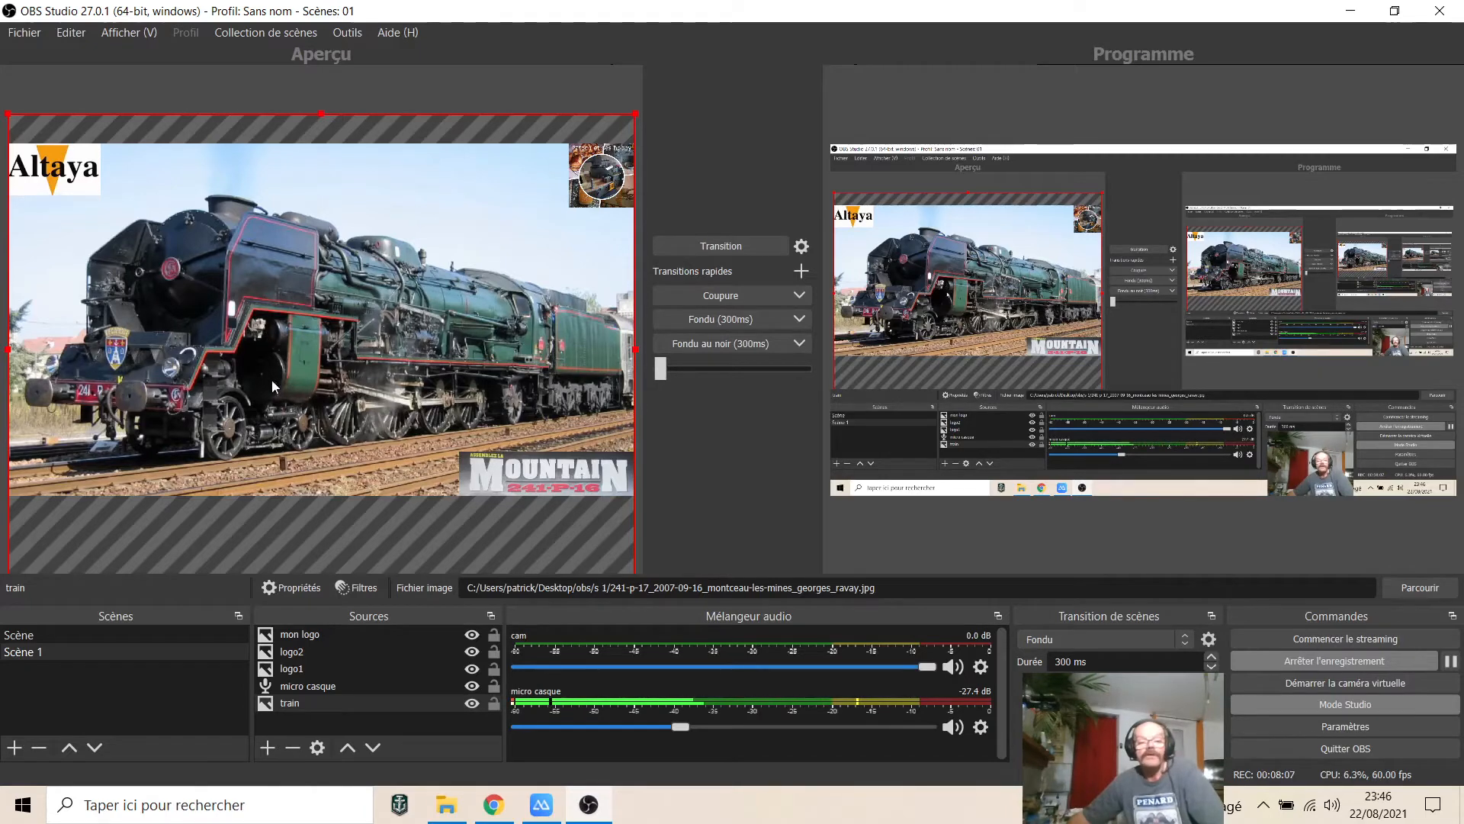
Step: Add a new Texte (GDI+) source named 1 to Scène 1
left_click(264, 747)
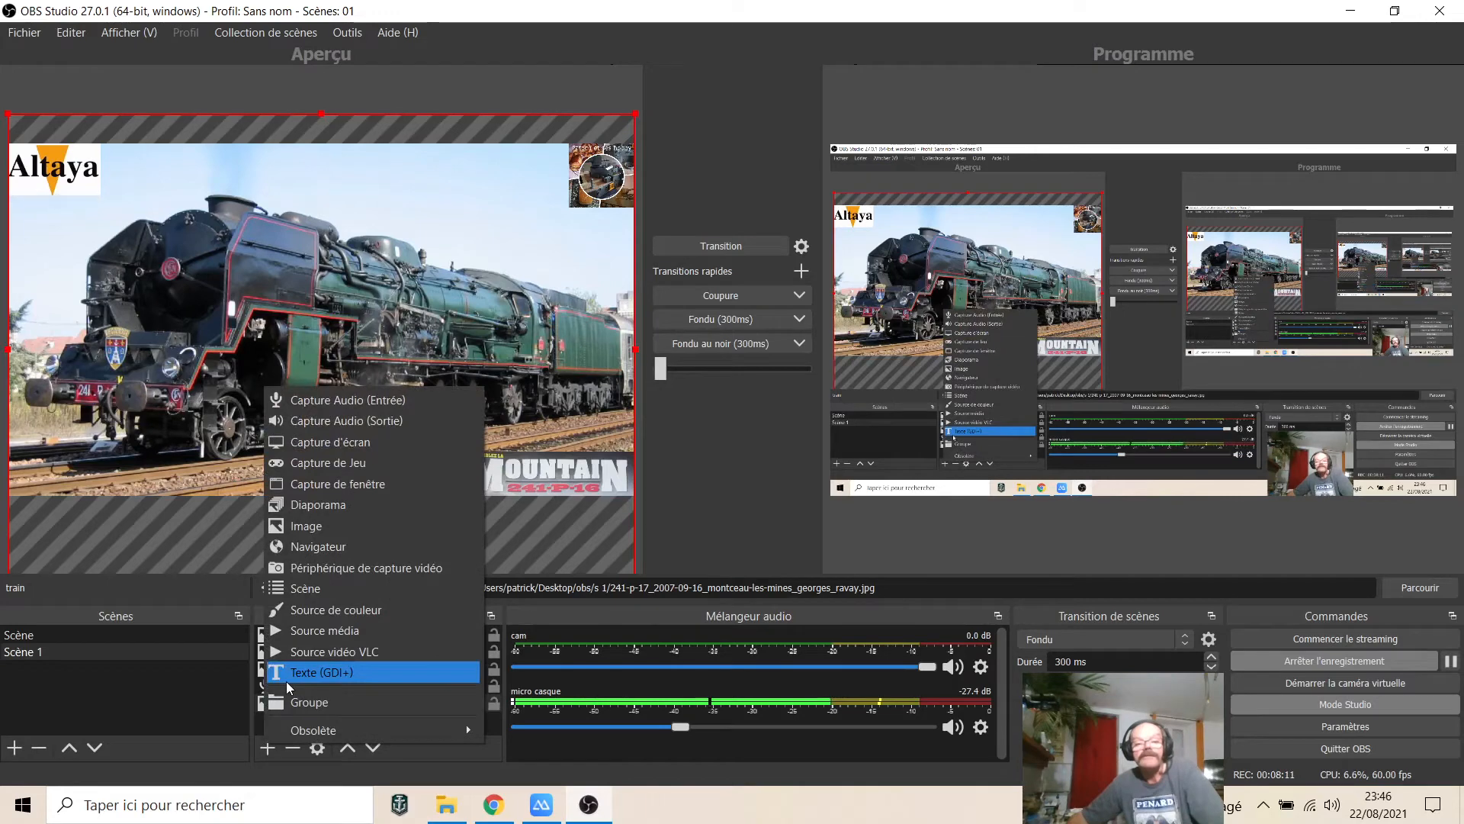
left_click(320, 671)
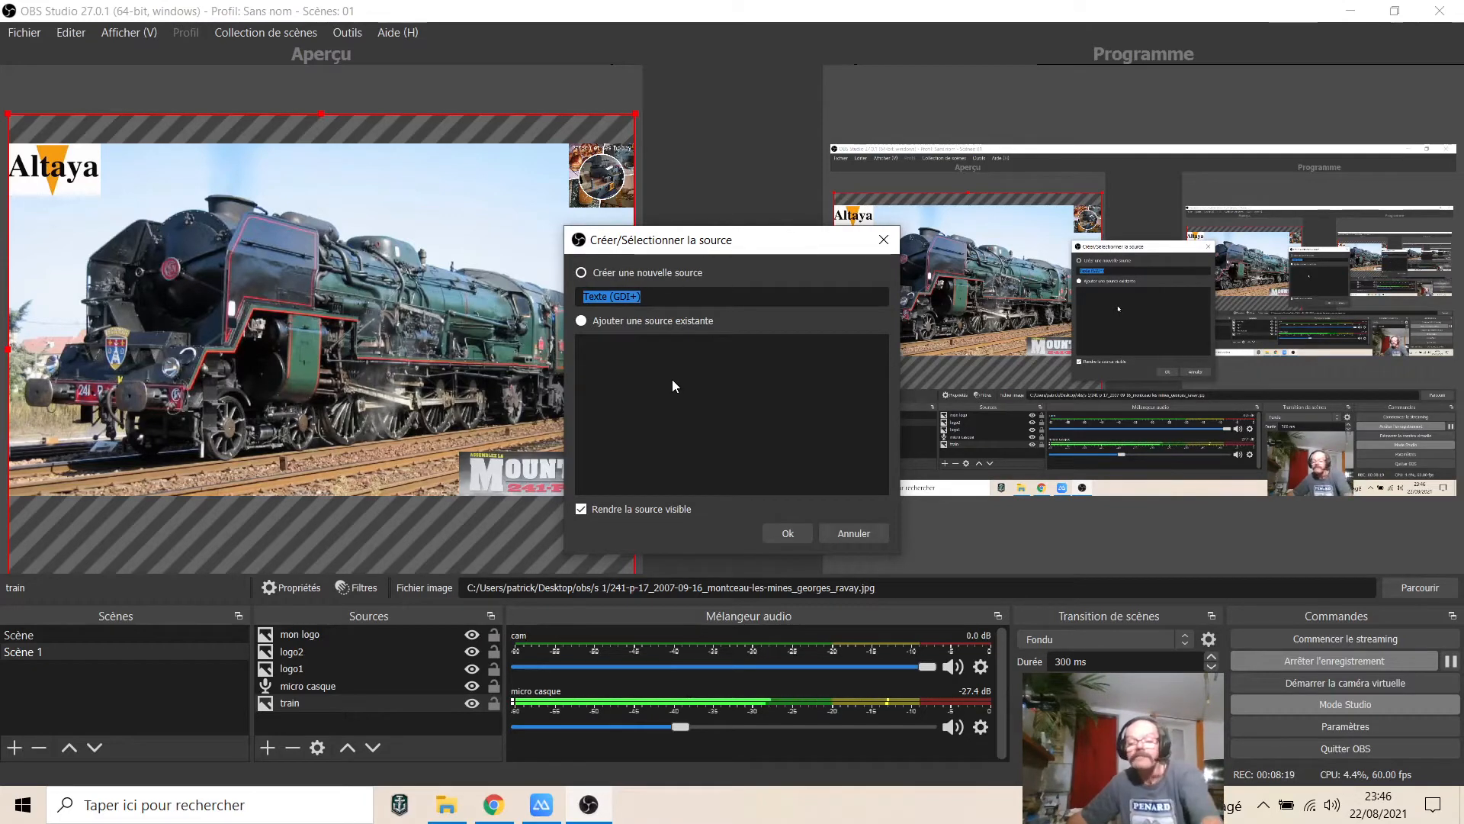
type("1")
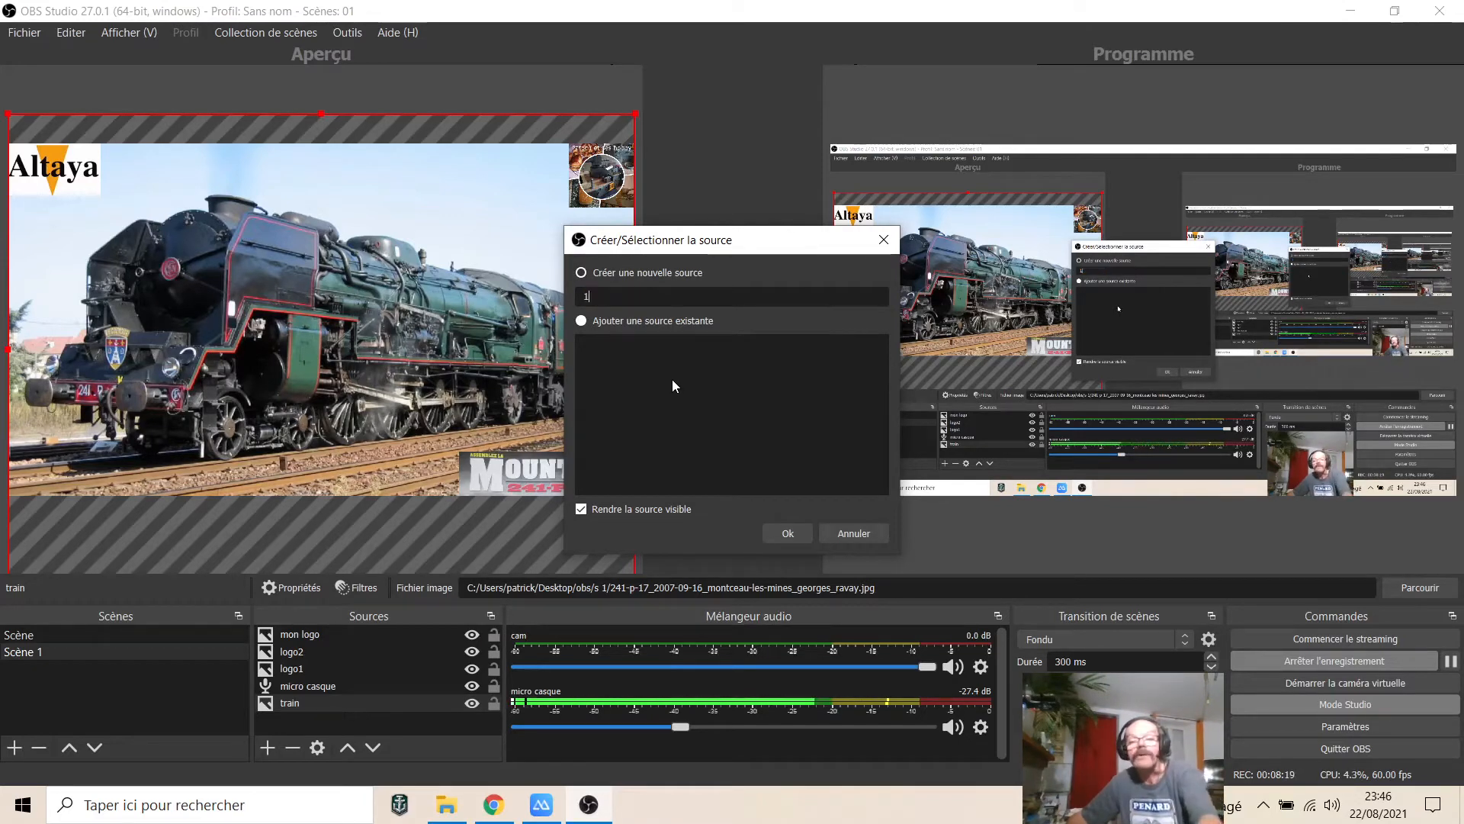
left_click(787, 533)
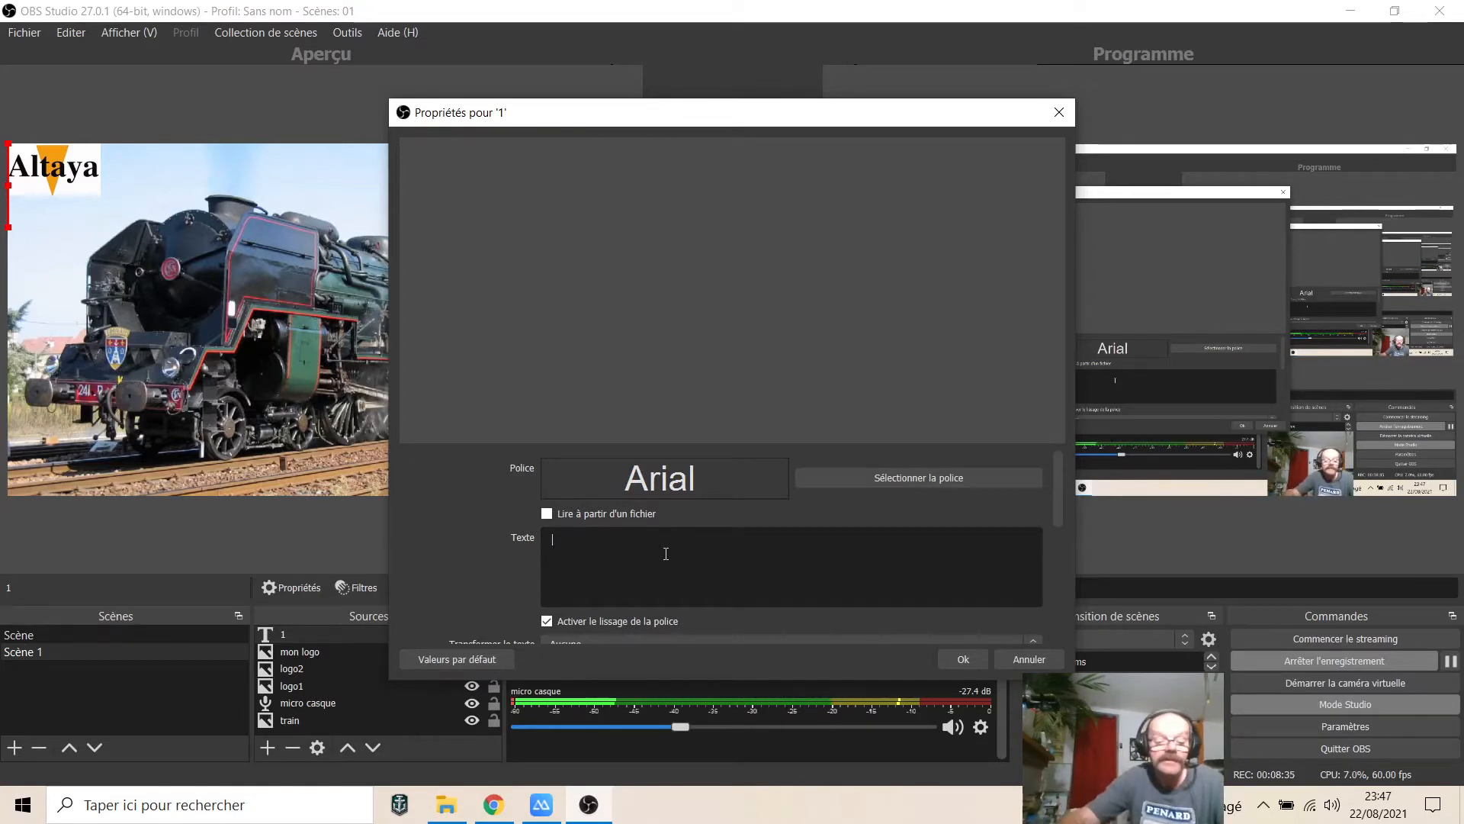
Step: Set the content of text source 1 to N°2 and accept its properties
type("N")
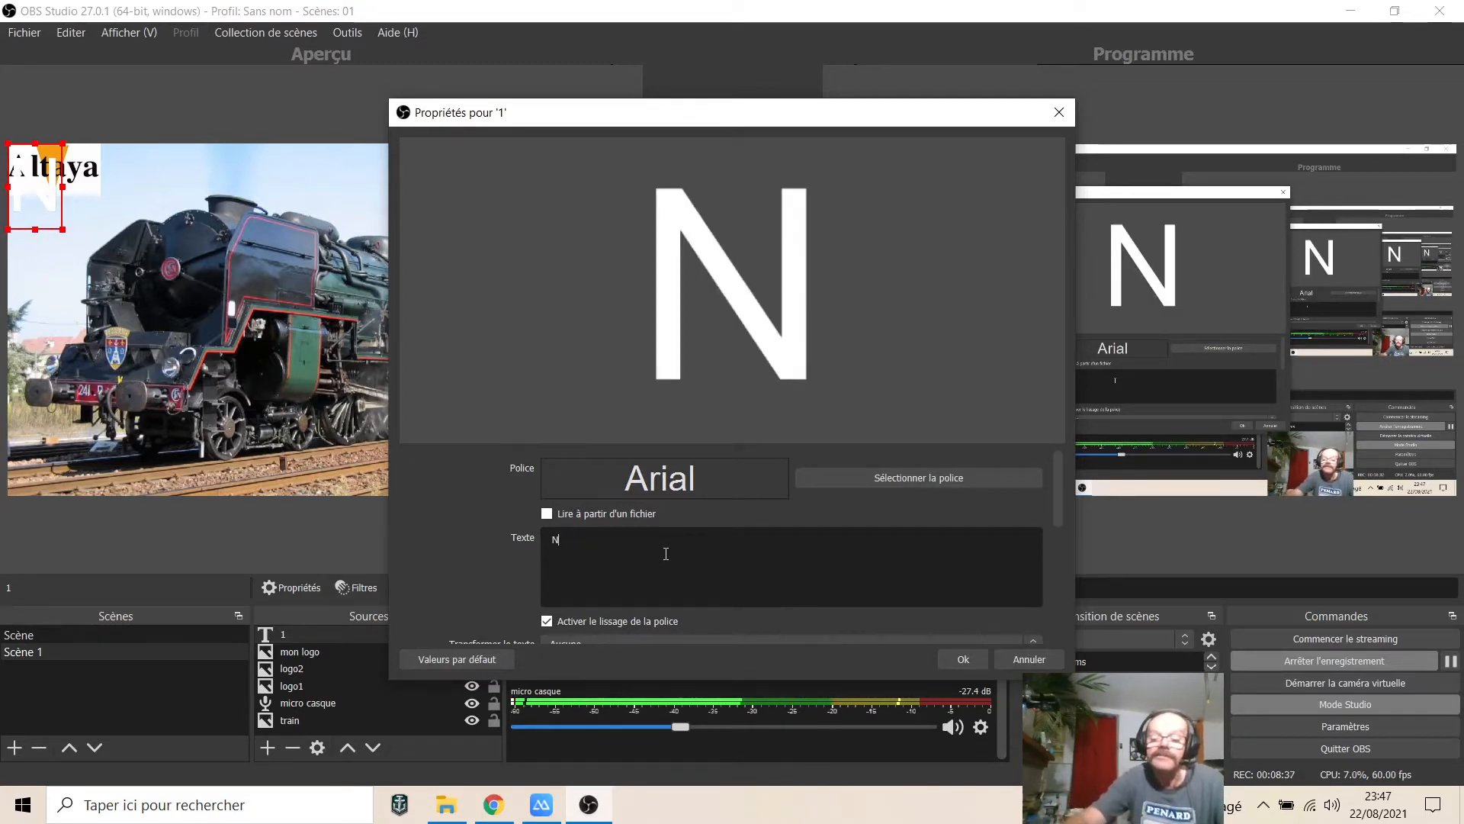
type("°")
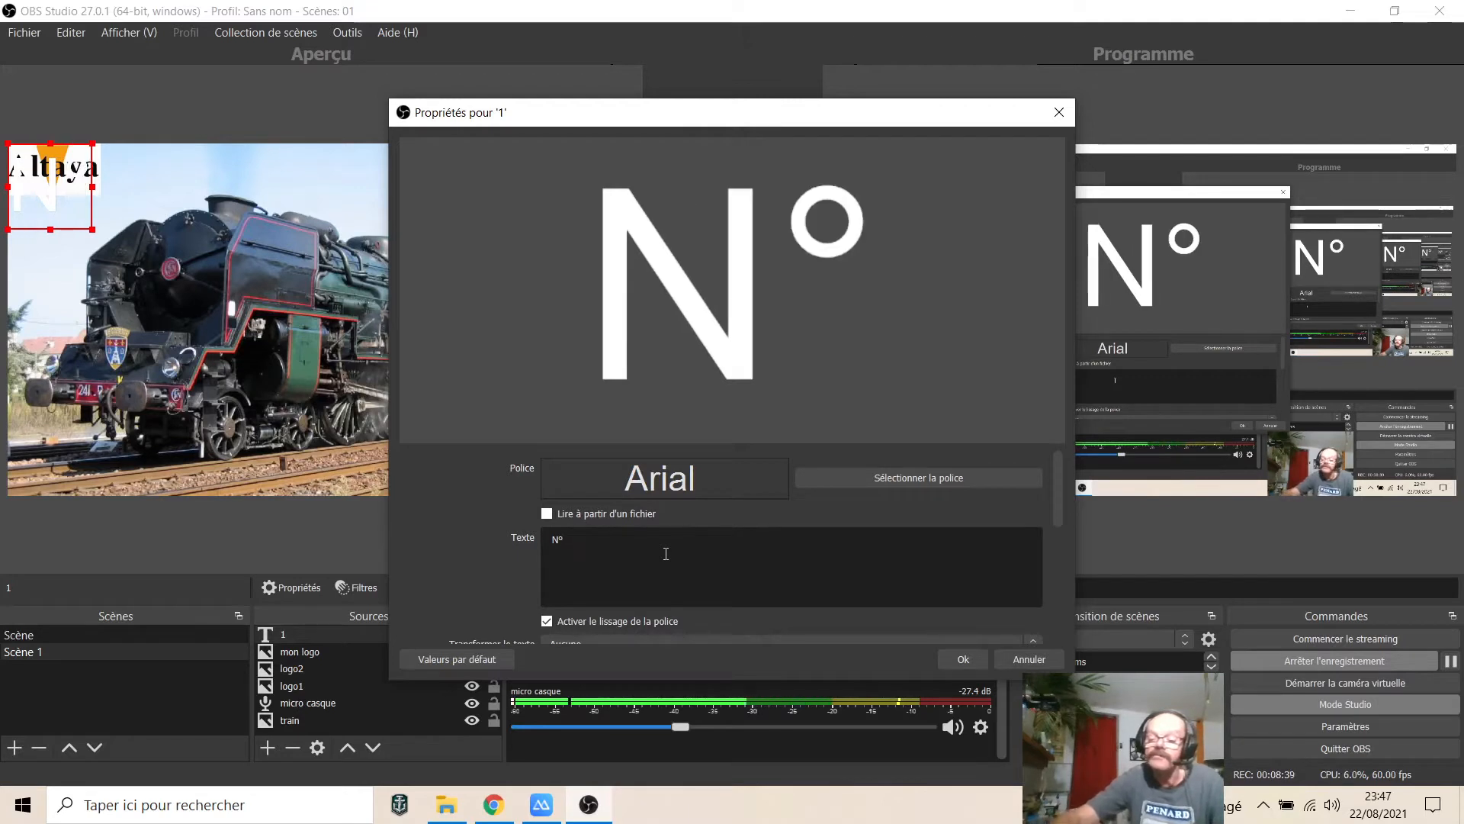
type("2")
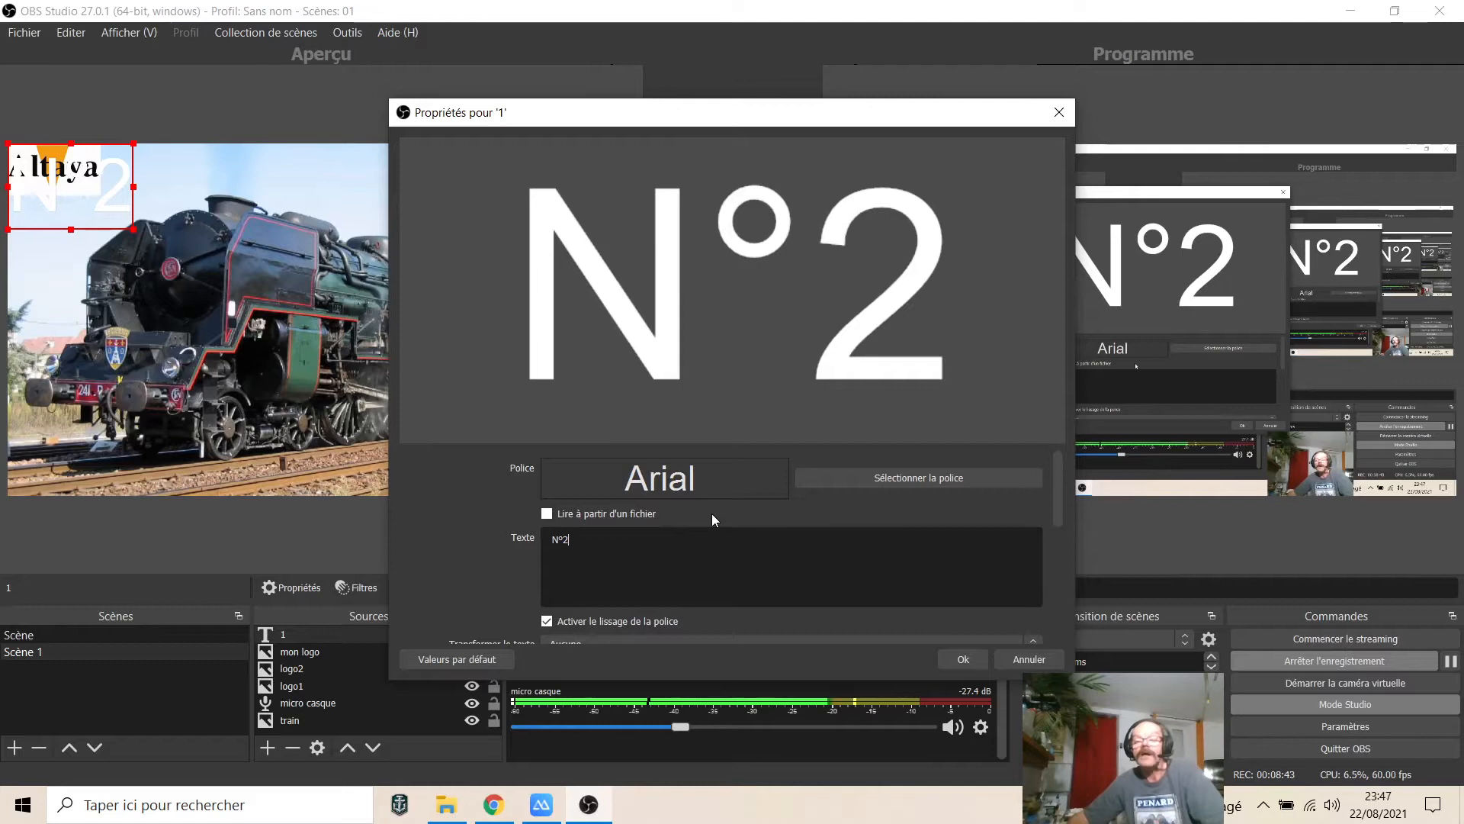
scroll(712, 514, "down", 3)
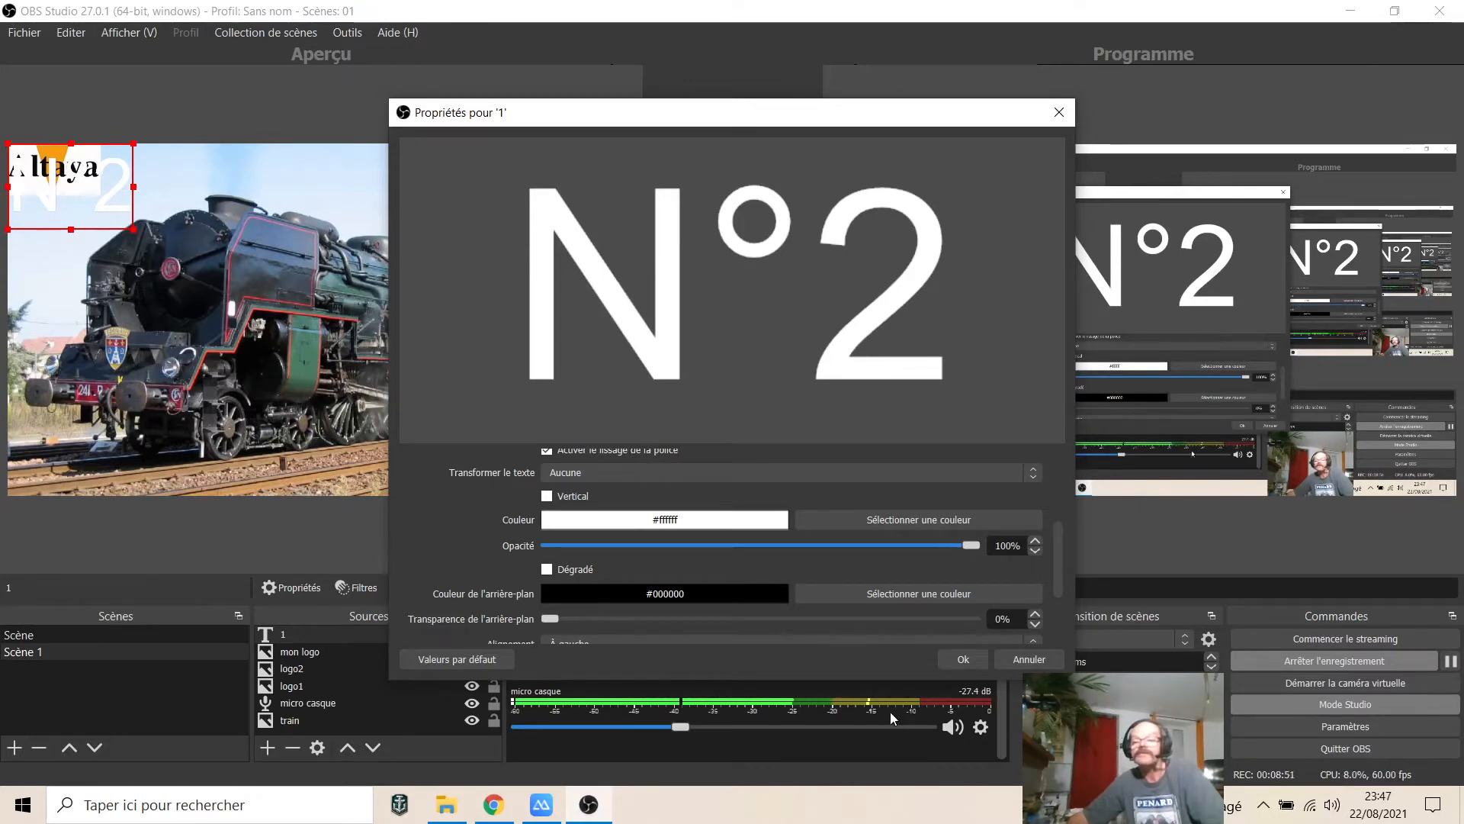
left_click(963, 660)
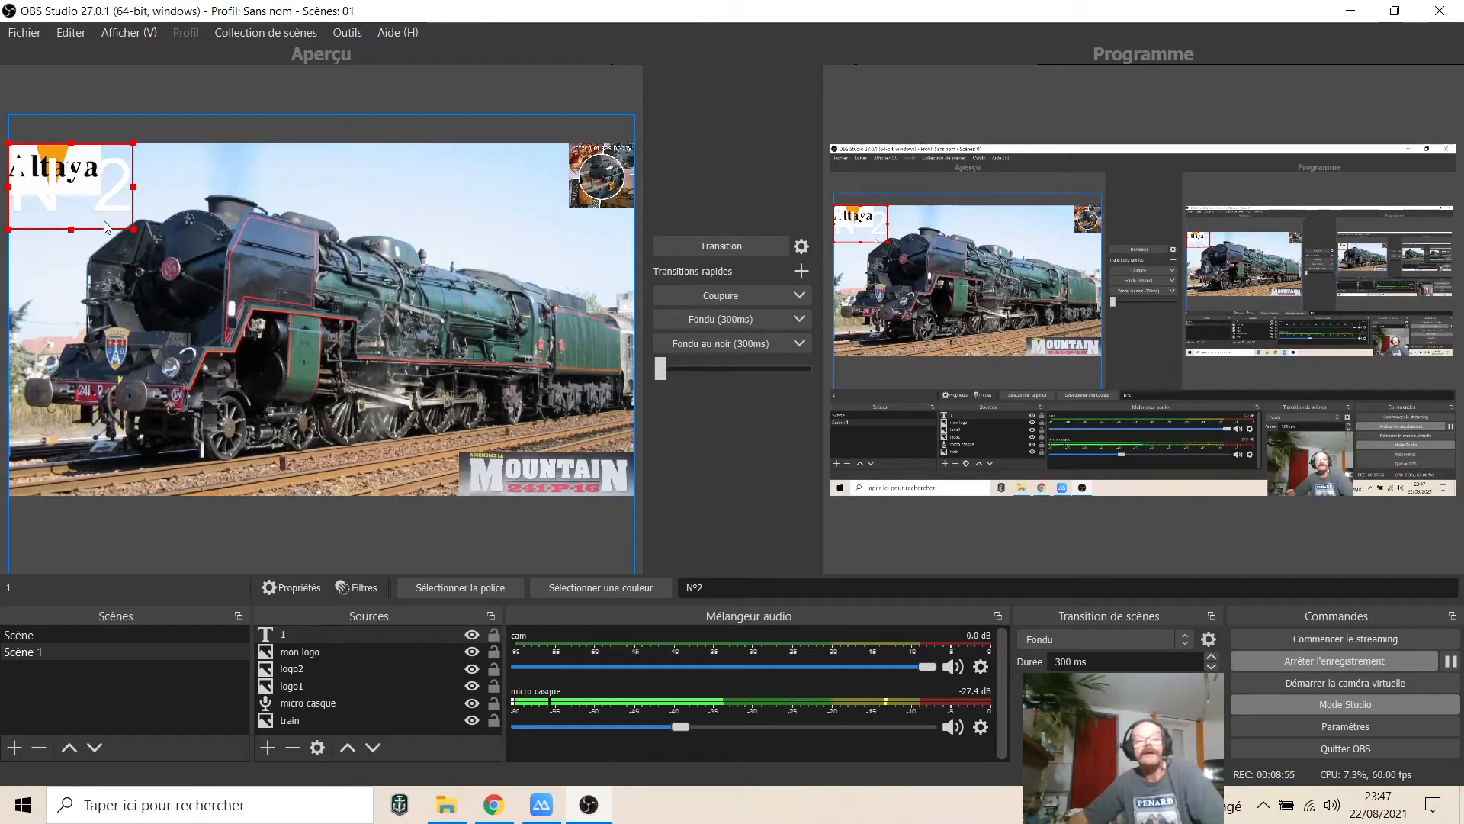
Step: Move the N°2 text from the canvas's upper-left corner onto the front part of the locomotive
left_click_drag(107, 226, 264, 314)
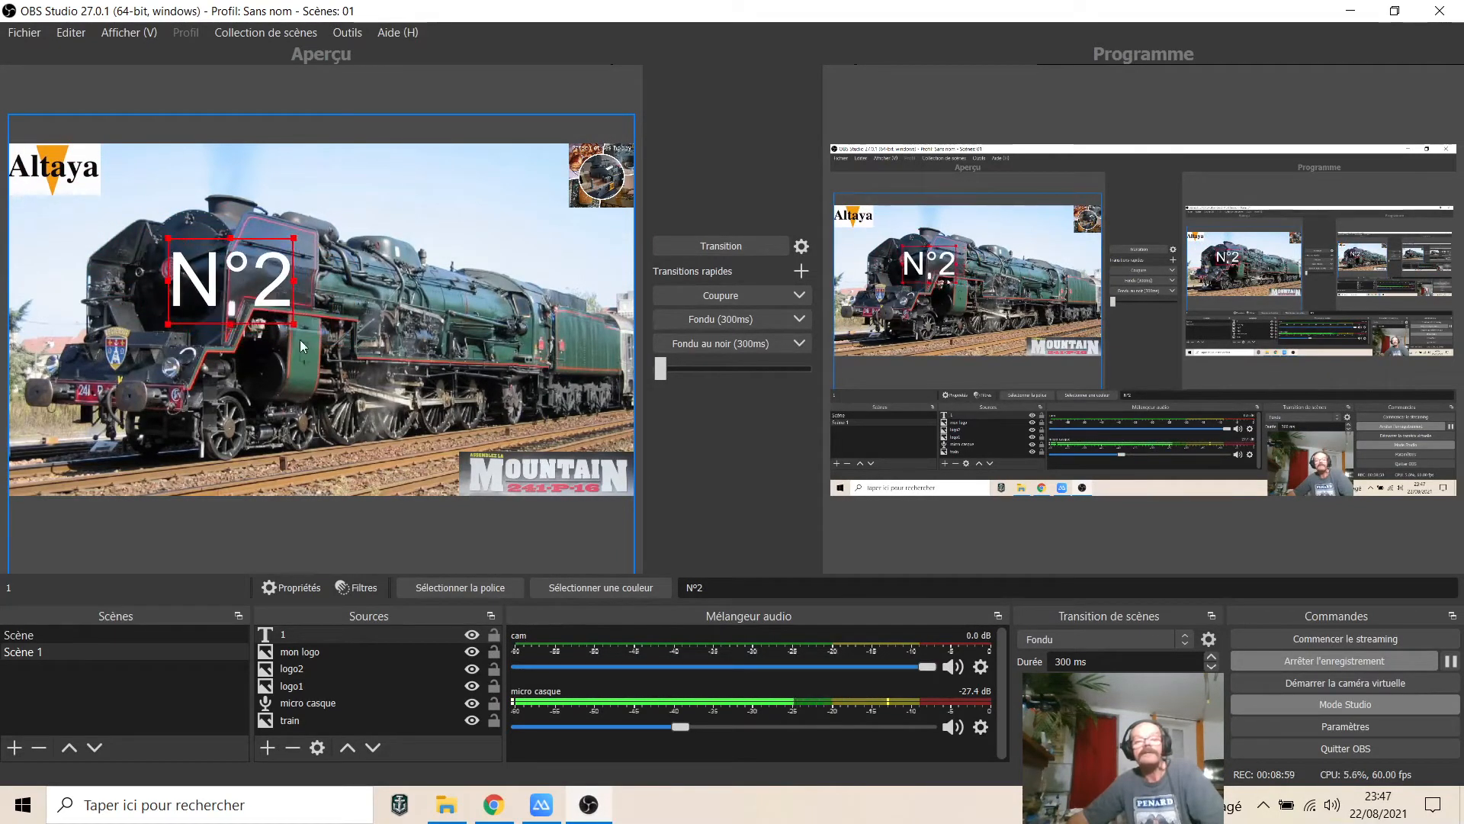
left_click(318, 350)
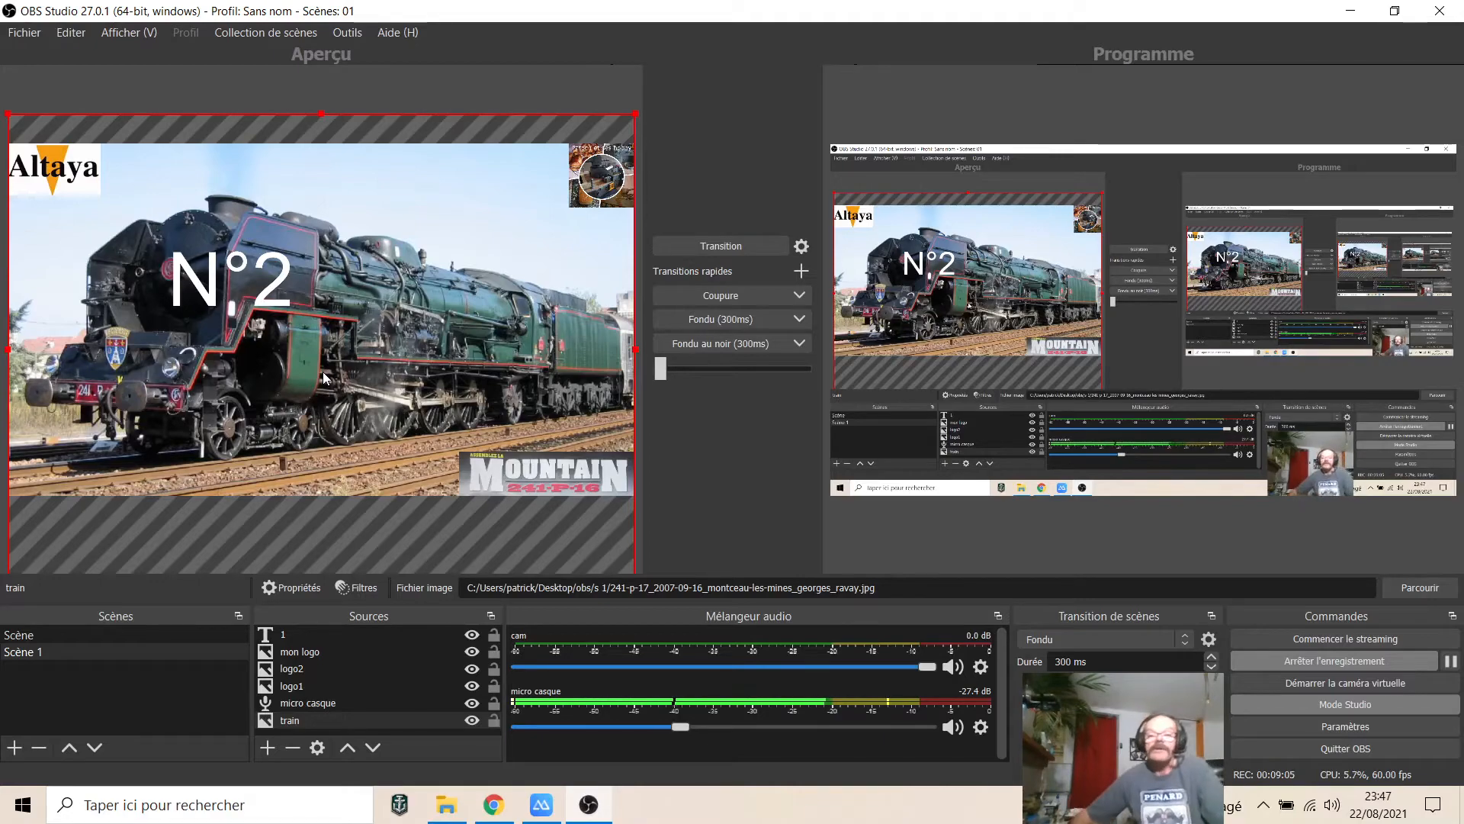
left_click(680, 242)
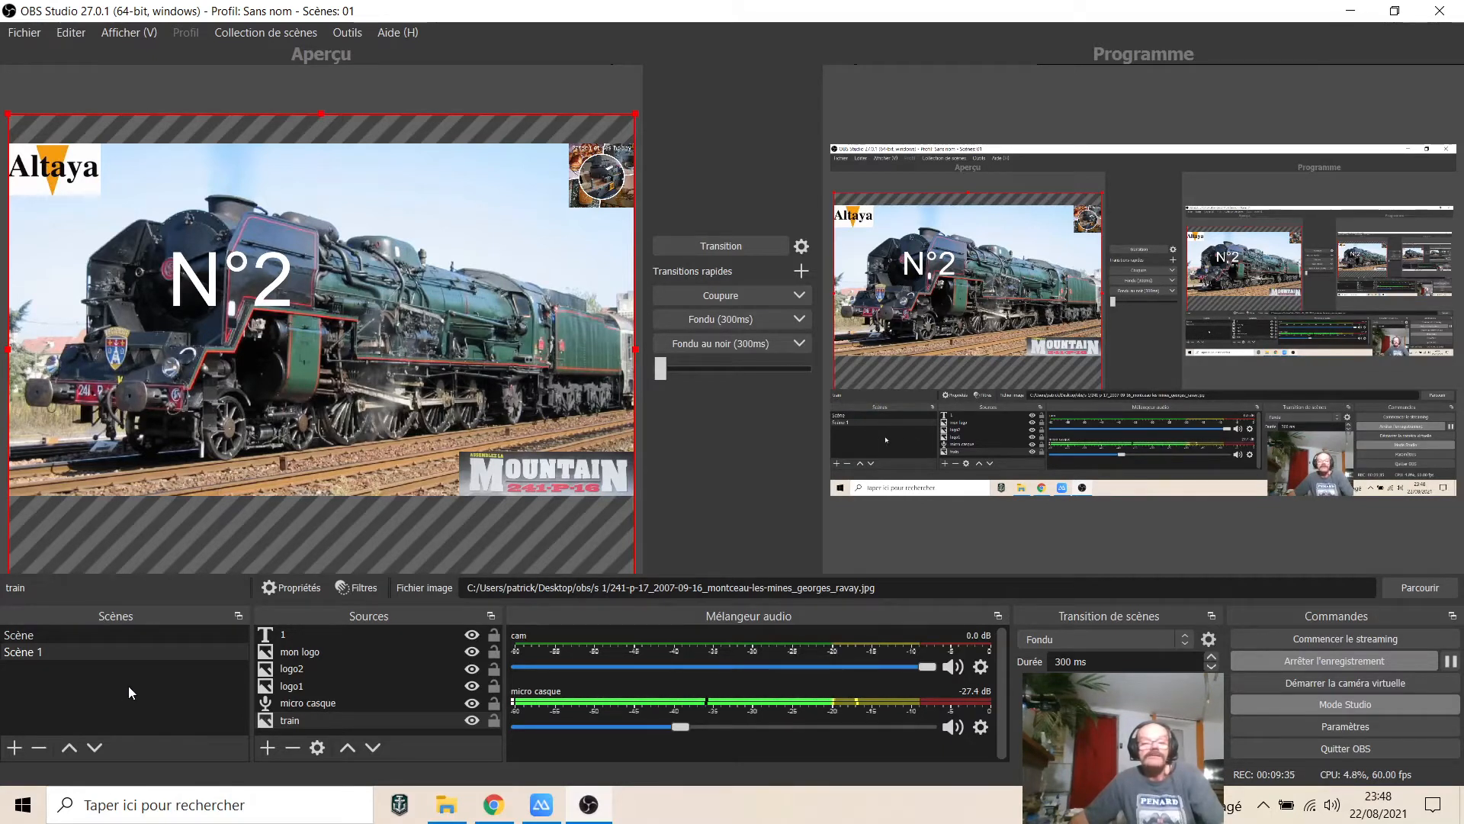
Step: Add a new scene named Scène 2 and paste into it a reference copy of Scène 1's micro casque source
left_click(15, 747)
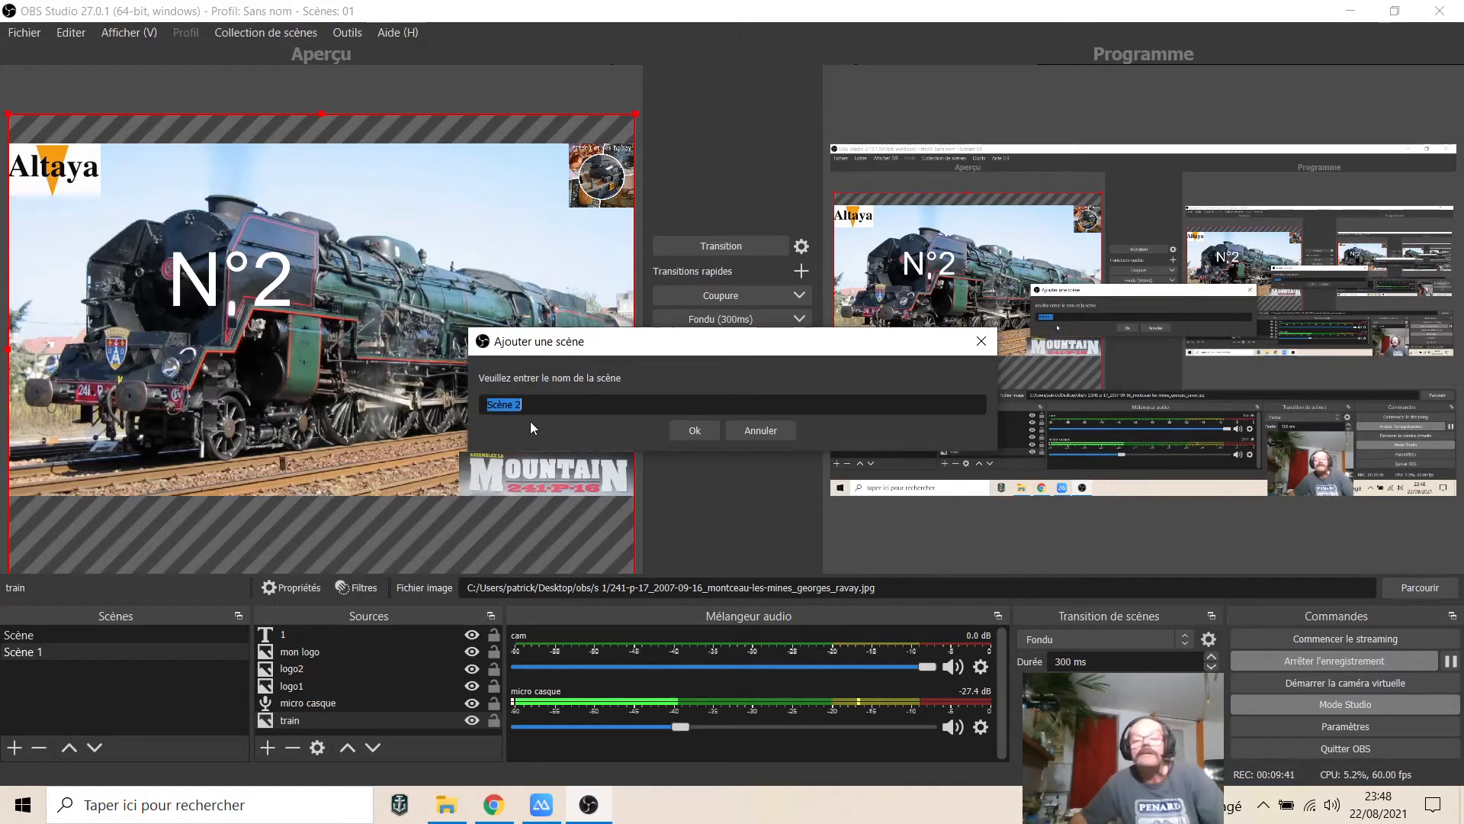
left_click(694, 430)
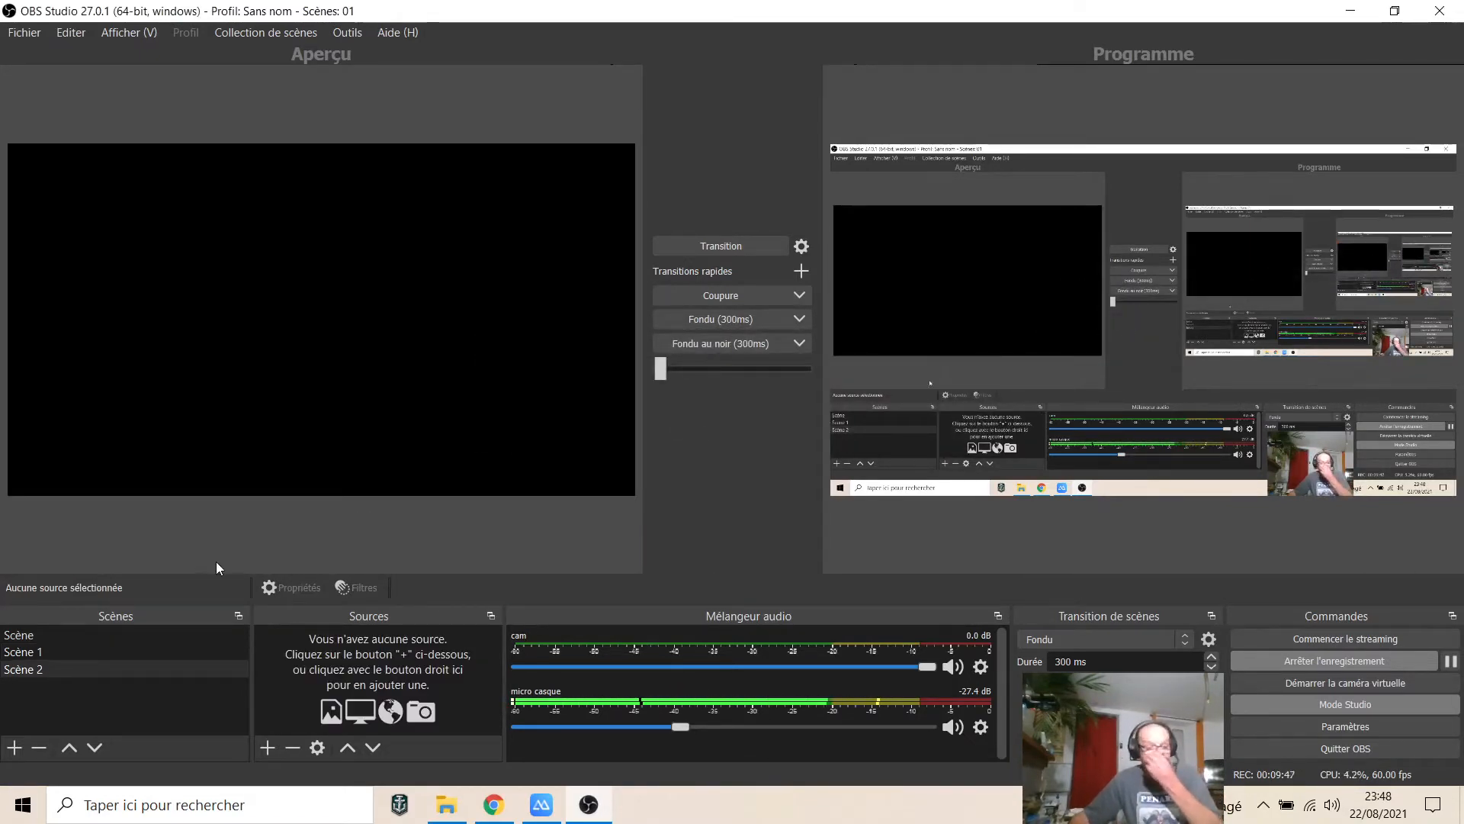
left_click(30, 651)
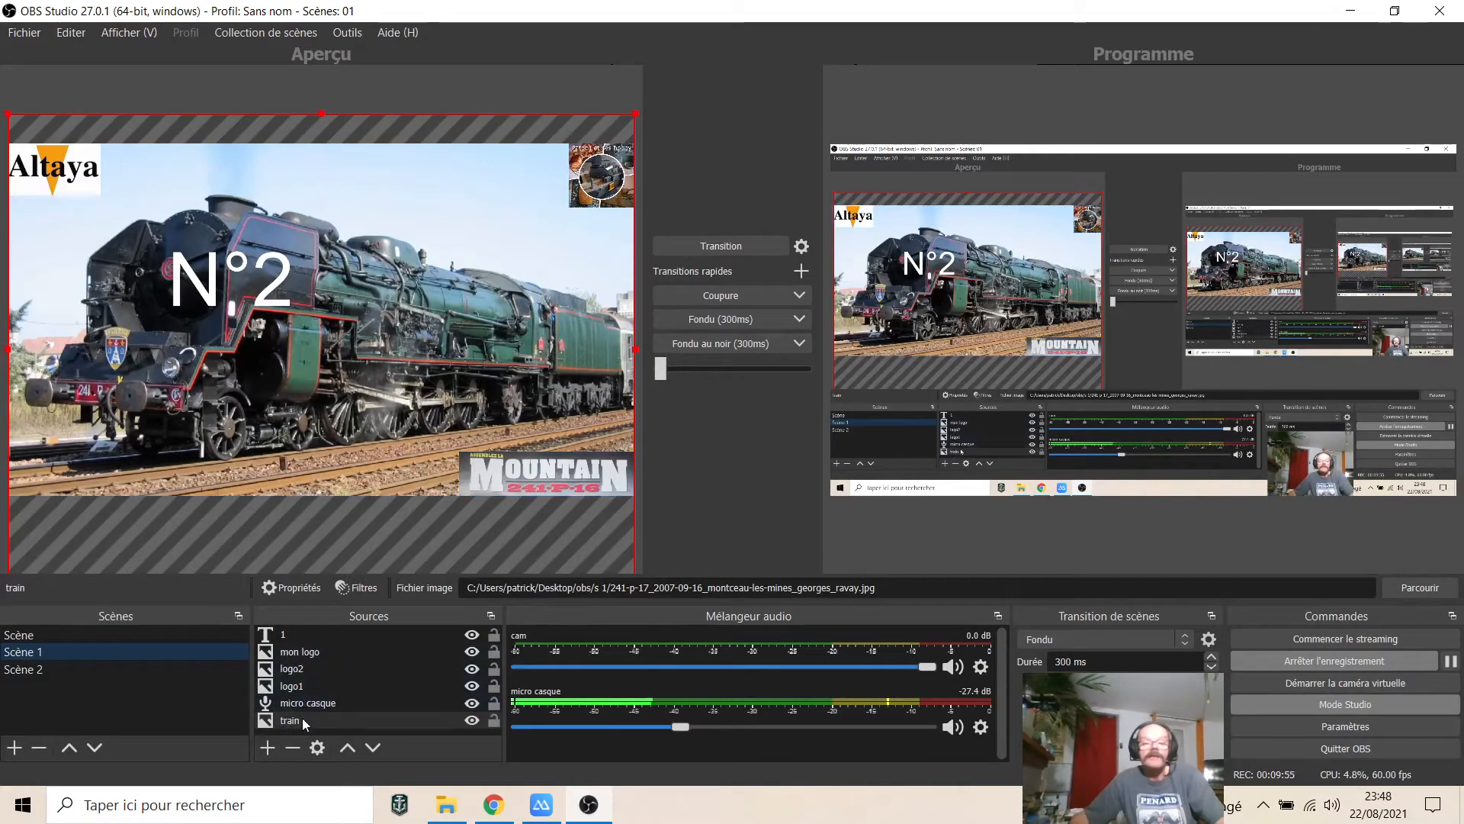
right_click(290, 706)
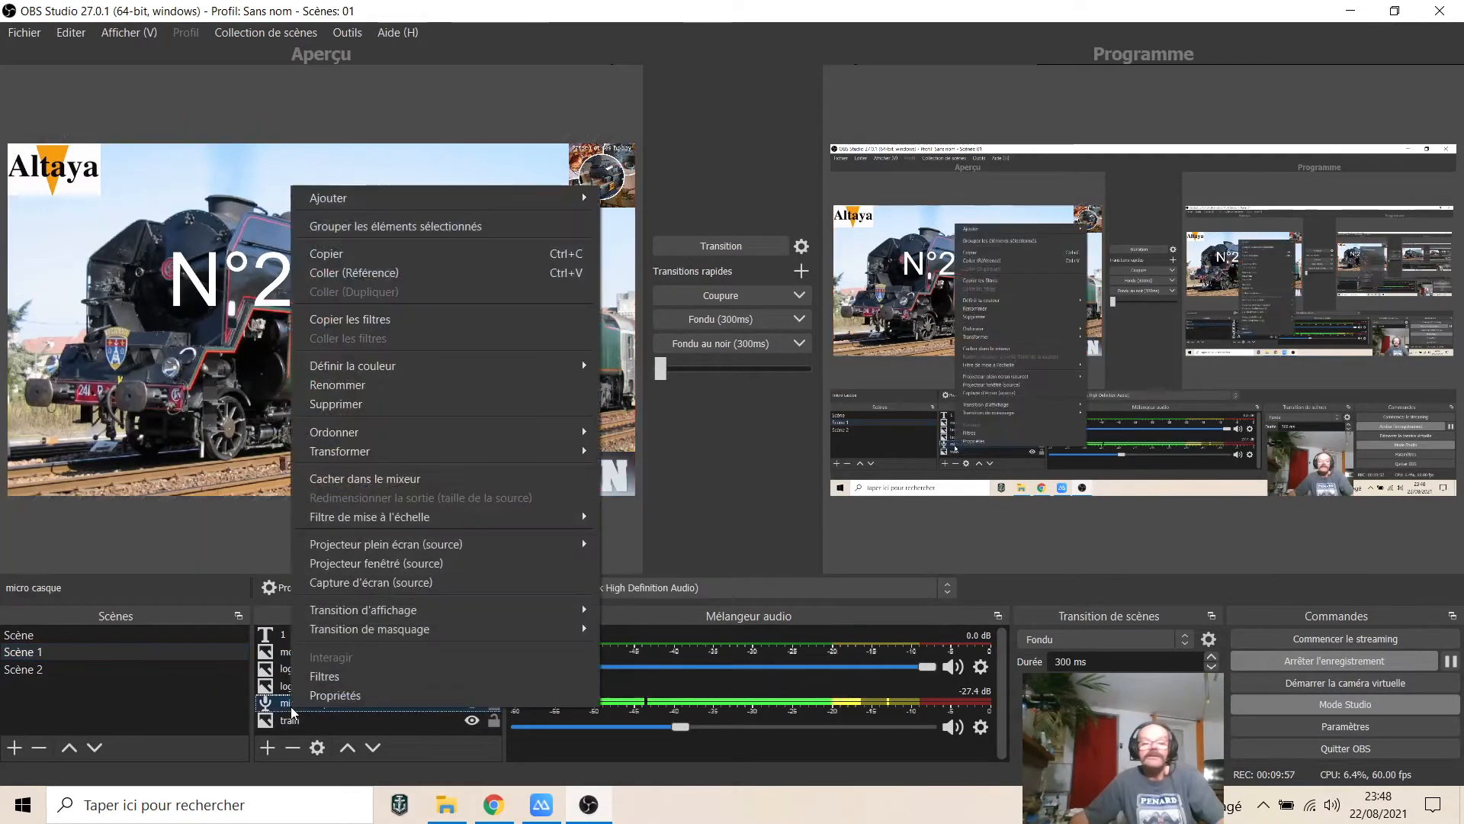
left_click(324, 253)
left_click(23, 669)
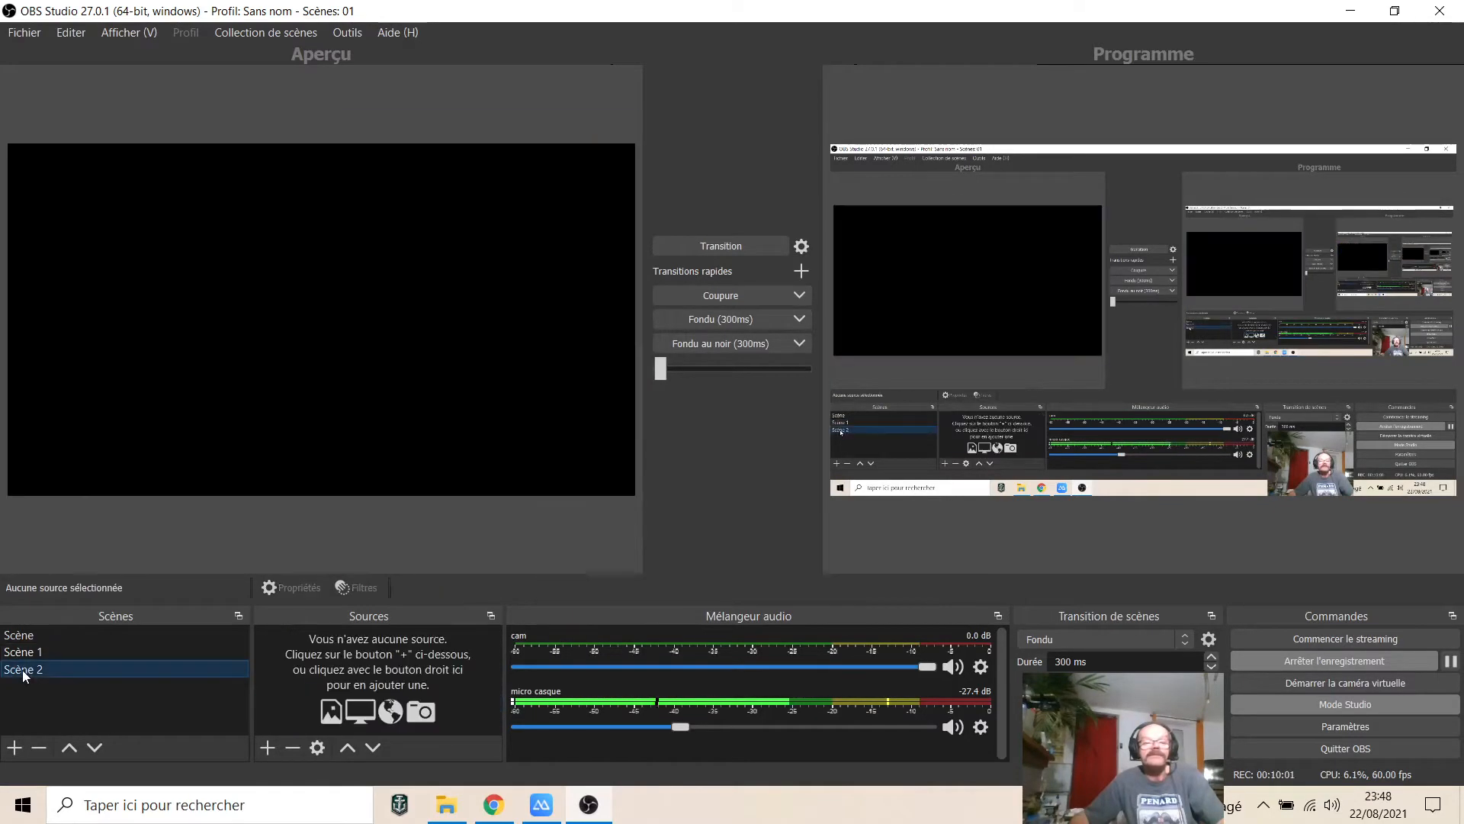
right_click(340, 664)
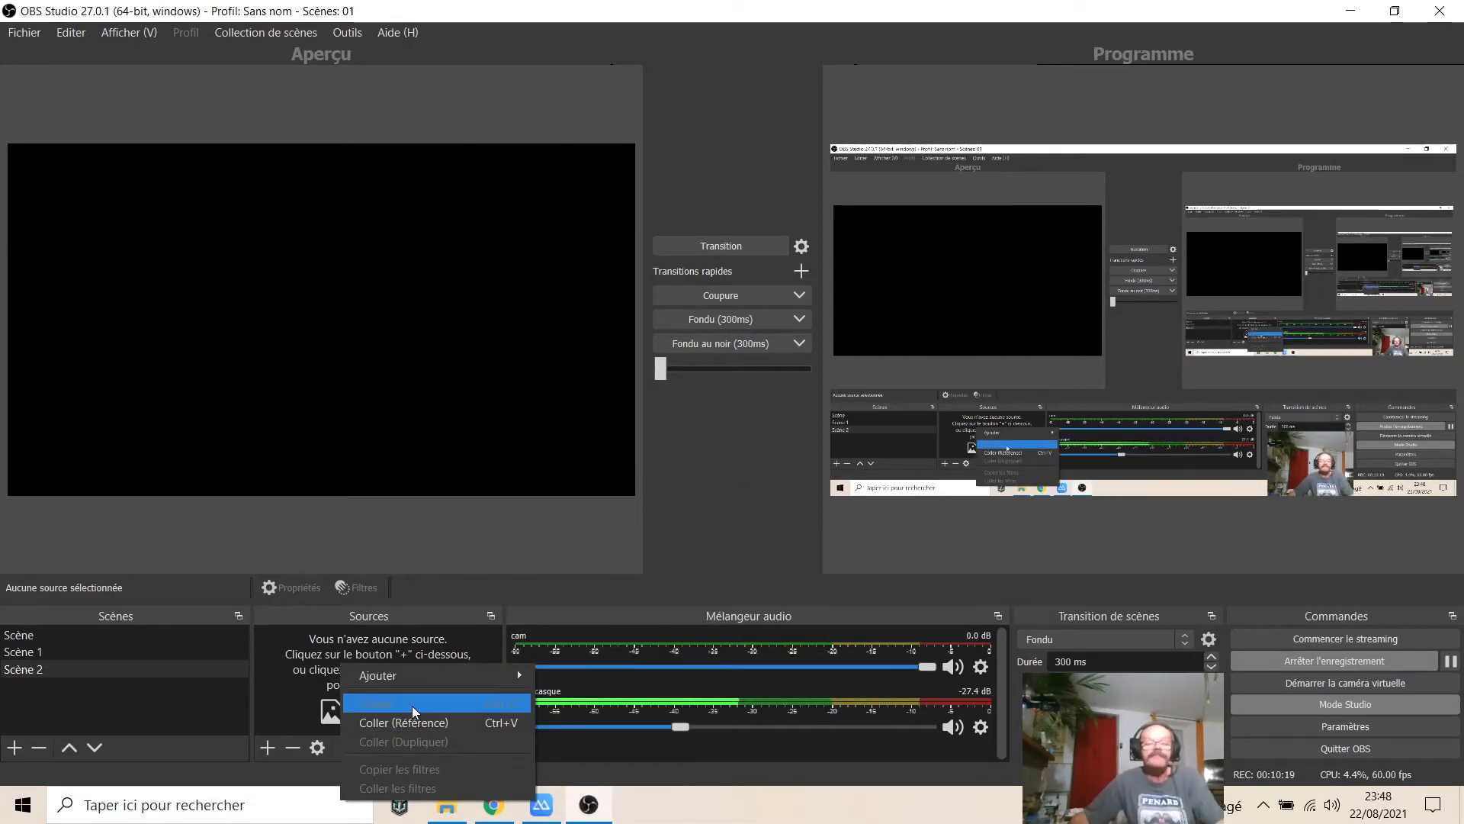
left_click(395, 723)
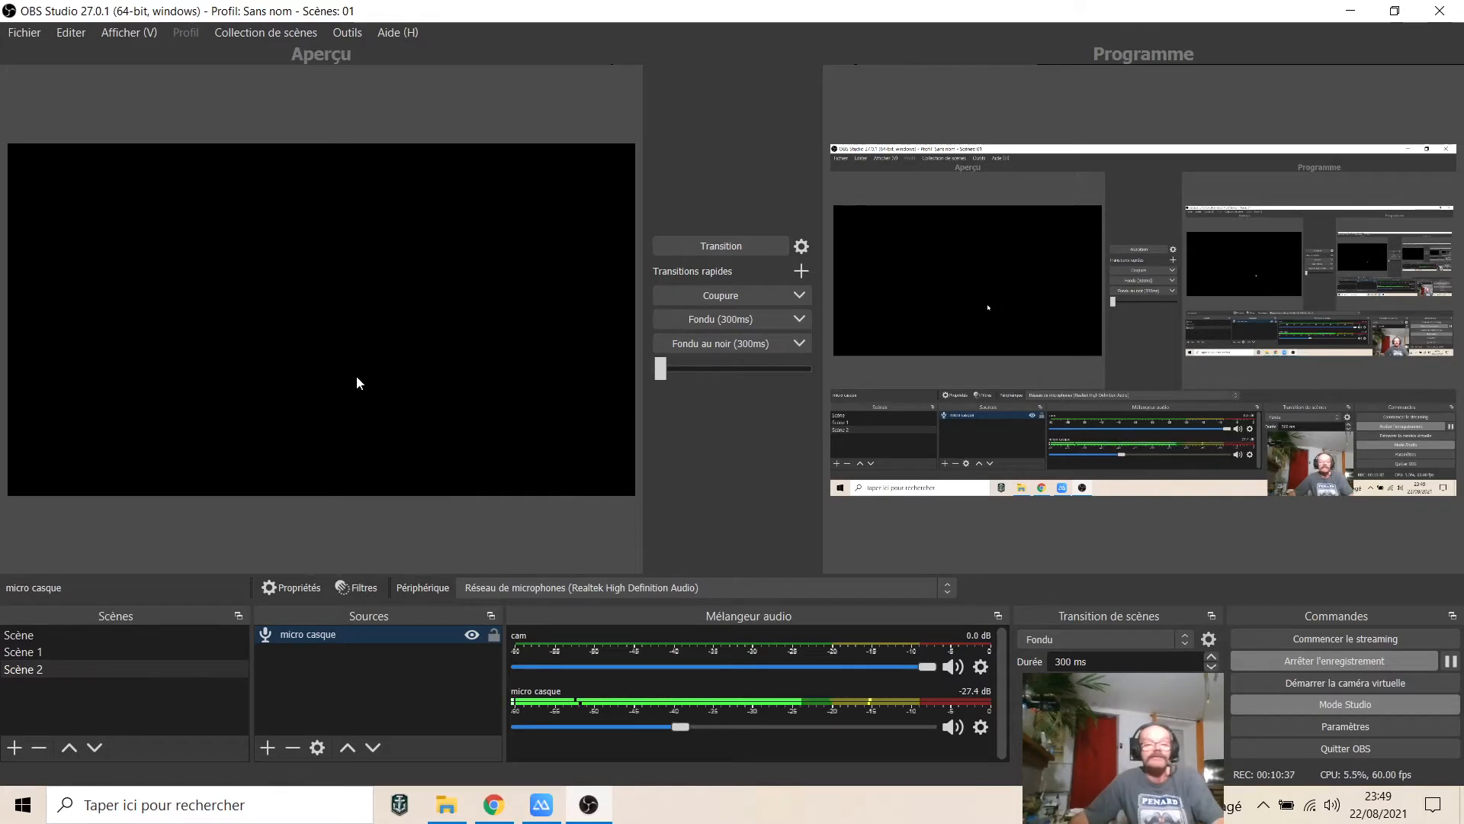
Step: Copy the mon logo source from Scène 1 and paste it as a reference into Scène 2
left_click(267, 747)
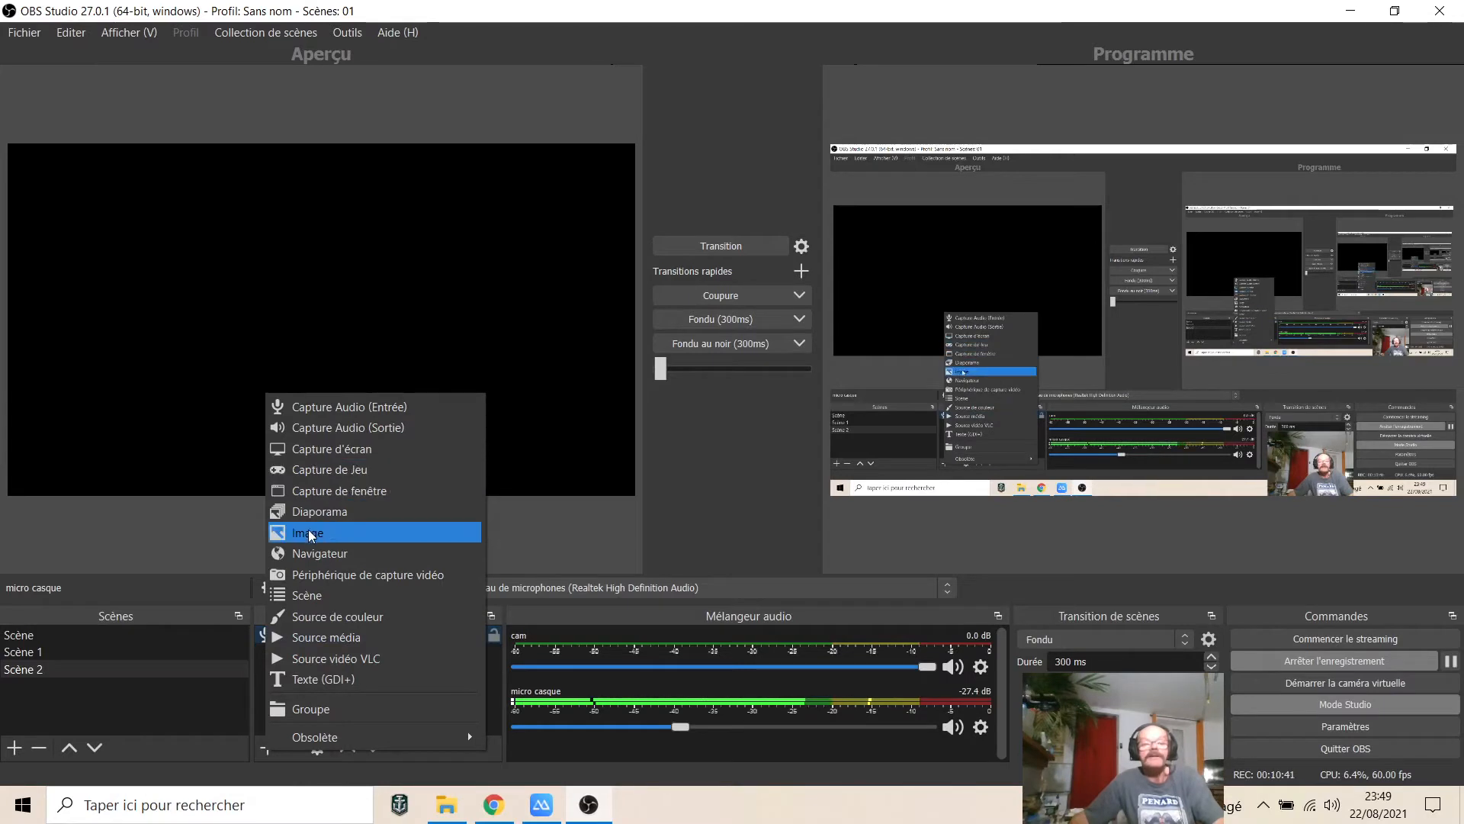
left_click(222, 699)
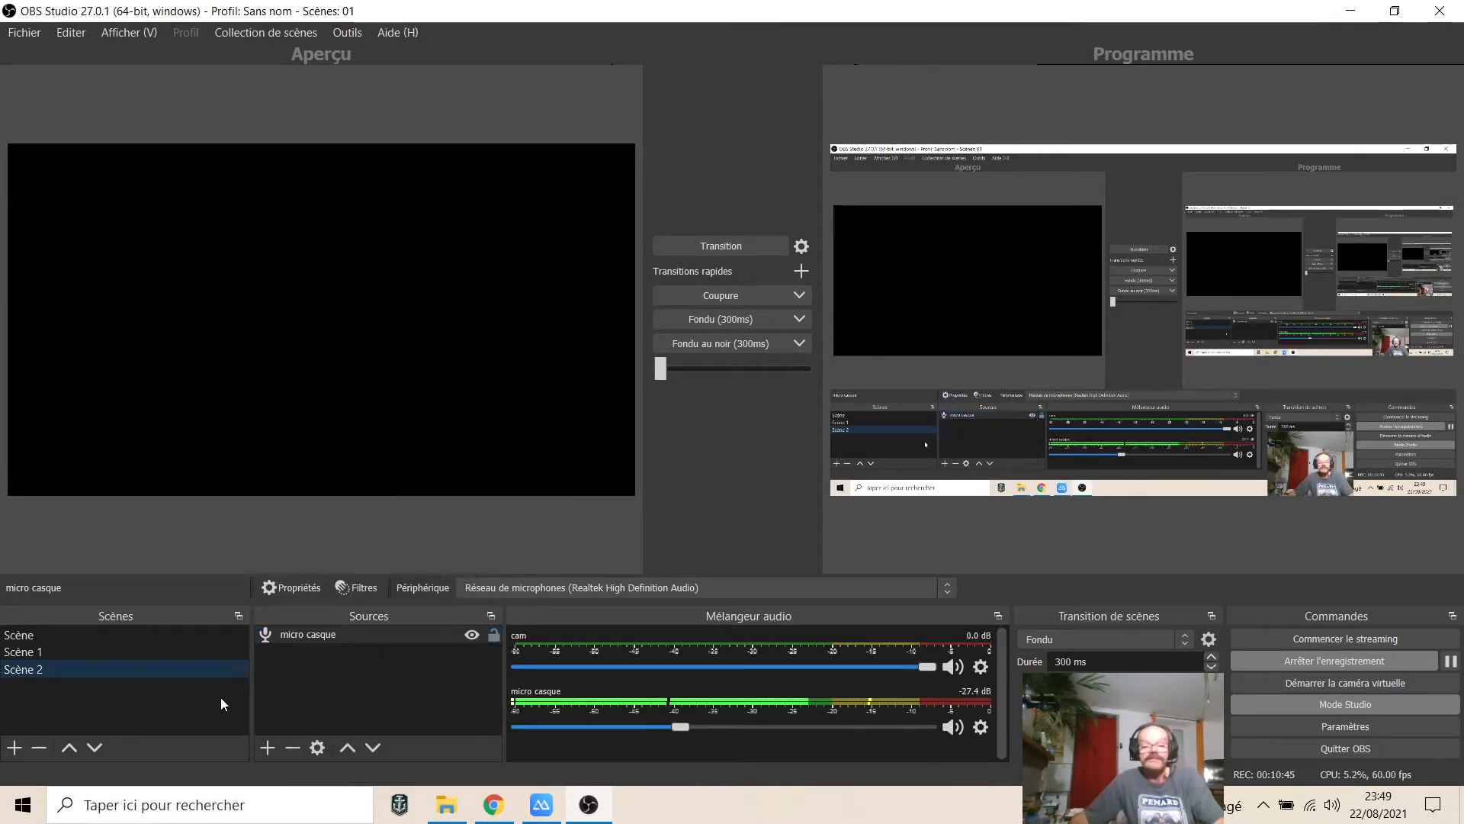
left_click(48, 651)
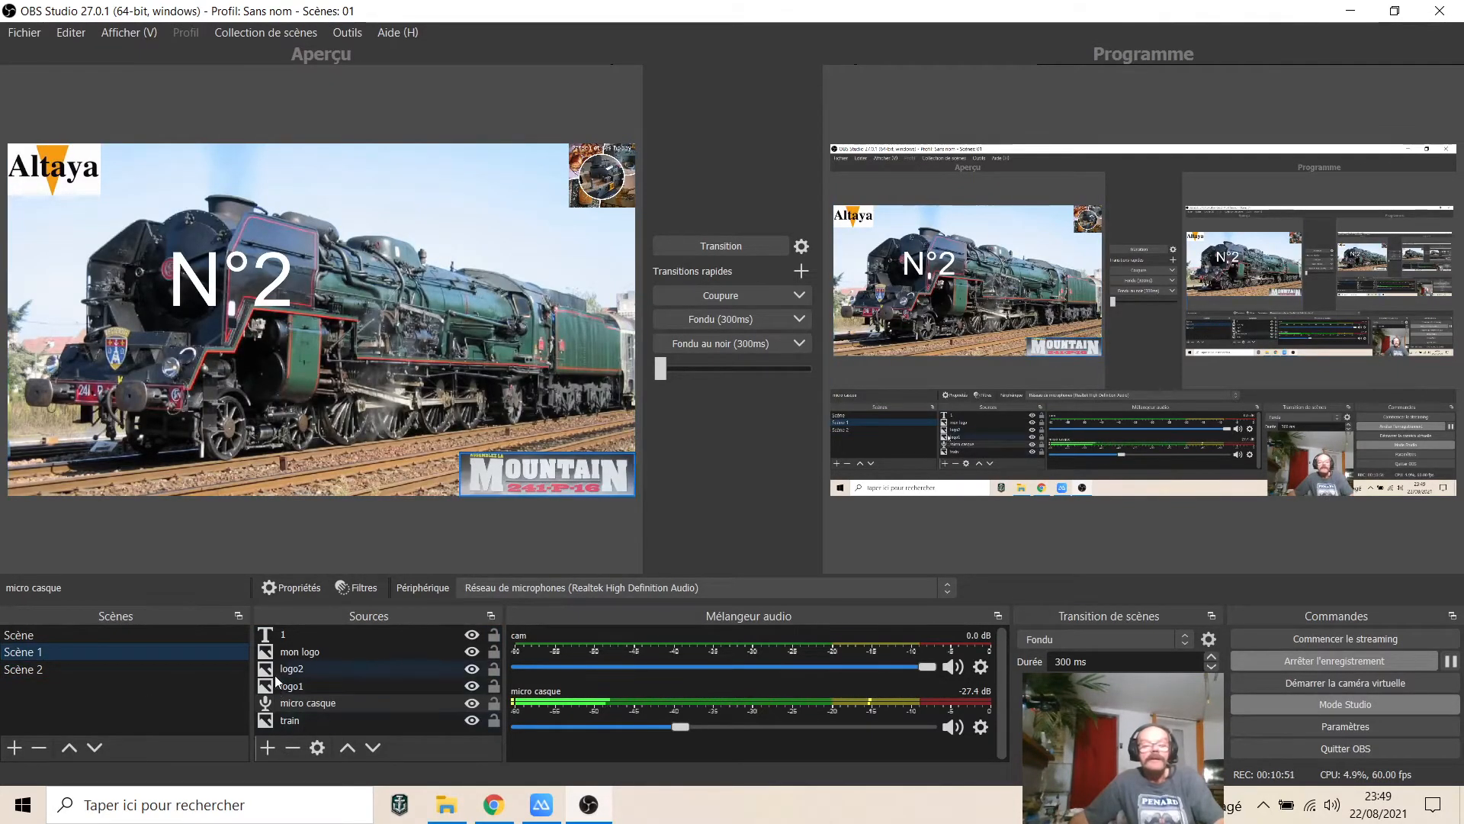
left_click(274, 650)
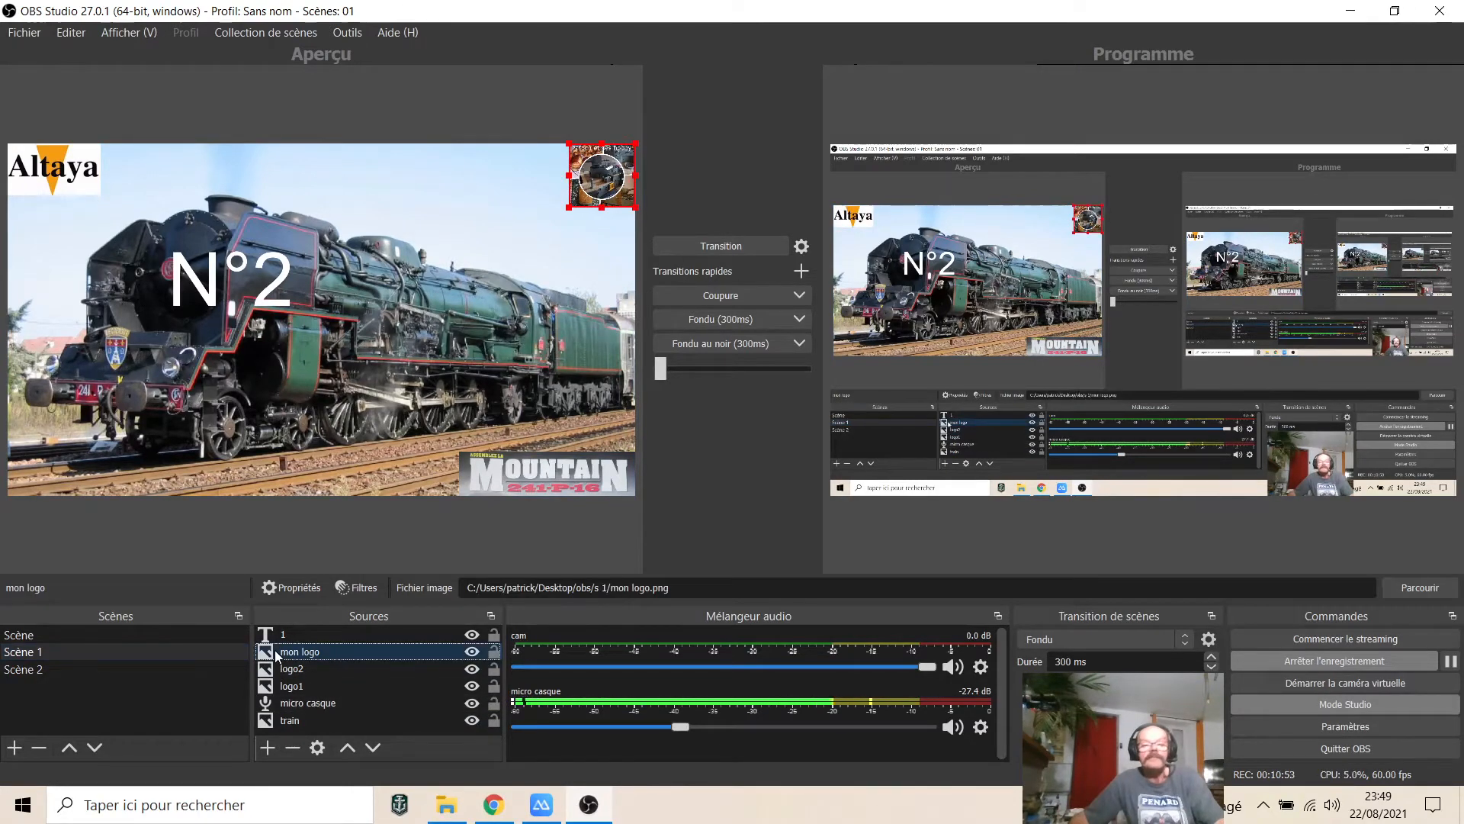
right_click(274, 650)
left_click(458, 216)
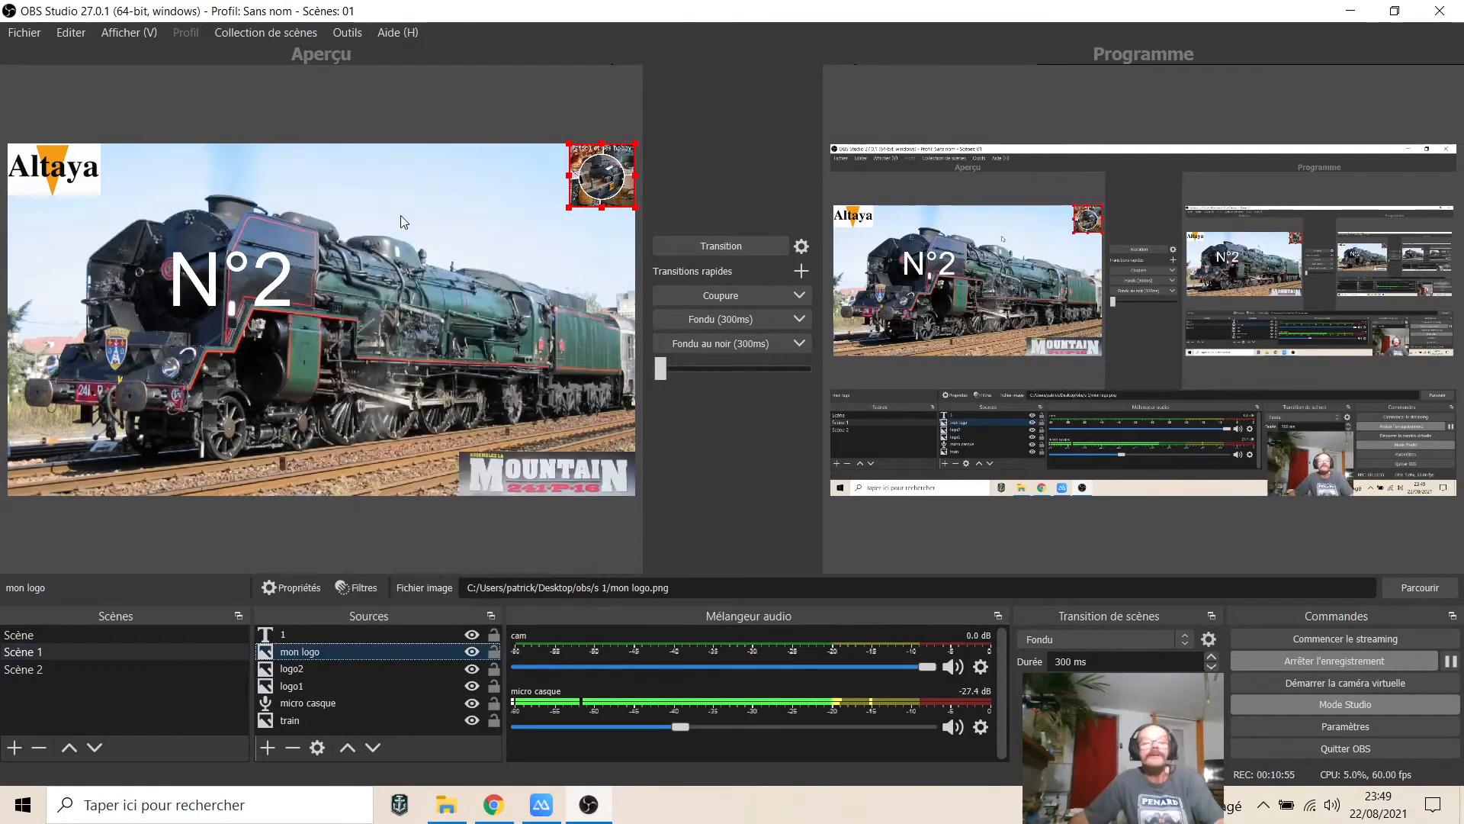
left_click(46, 668)
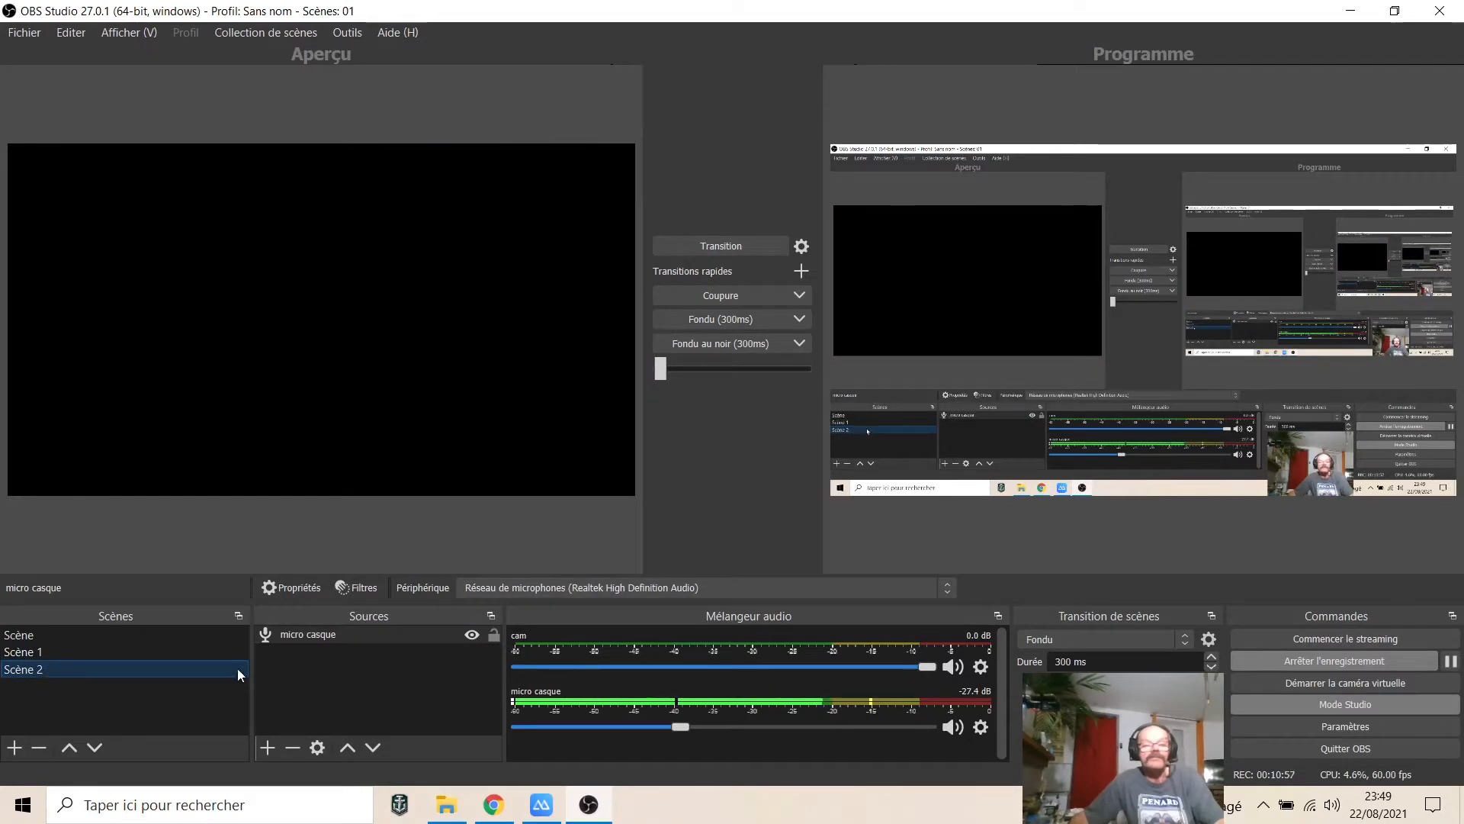
right_click(313, 673)
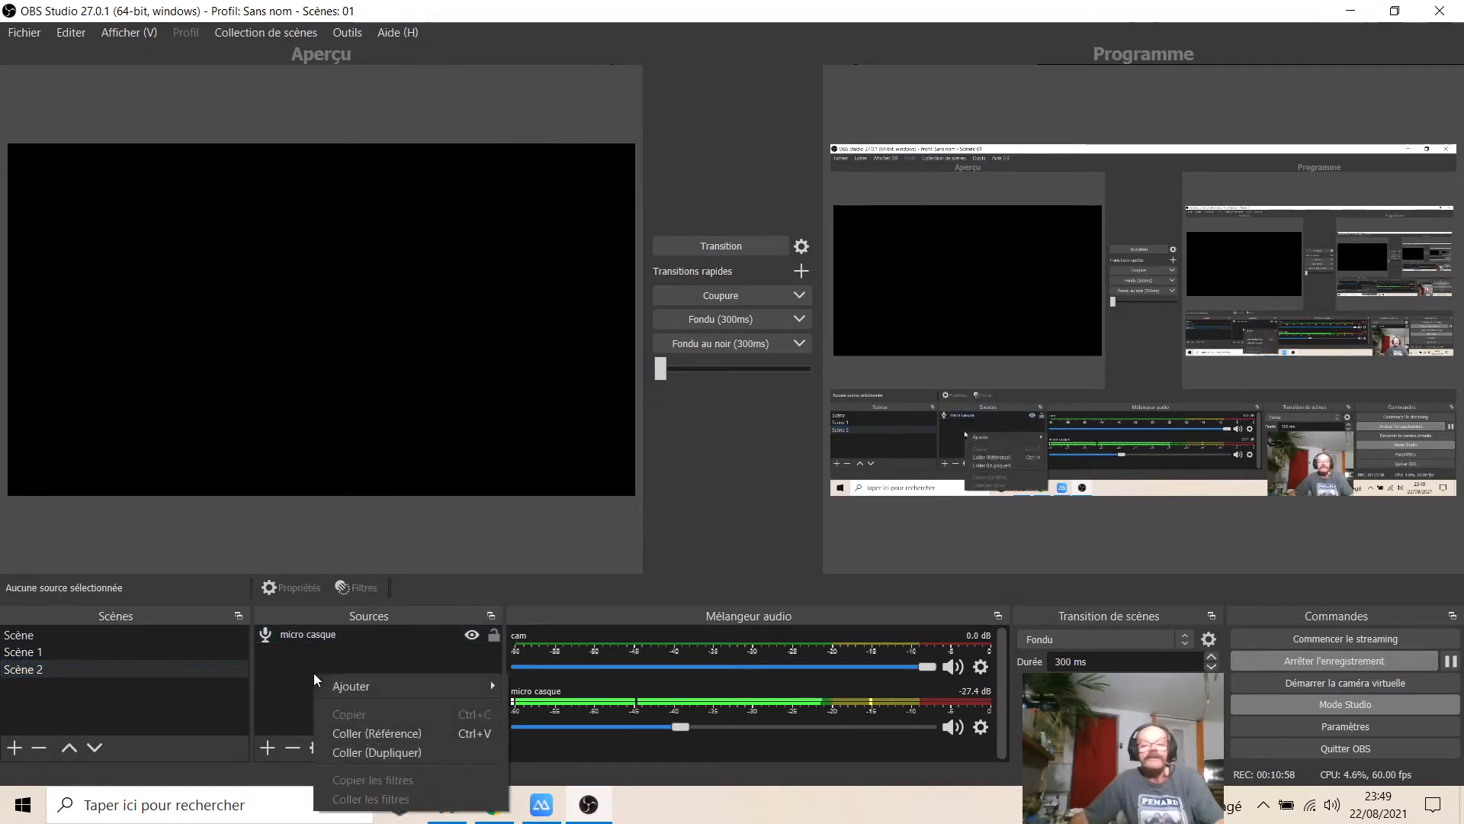
left_click(345, 735)
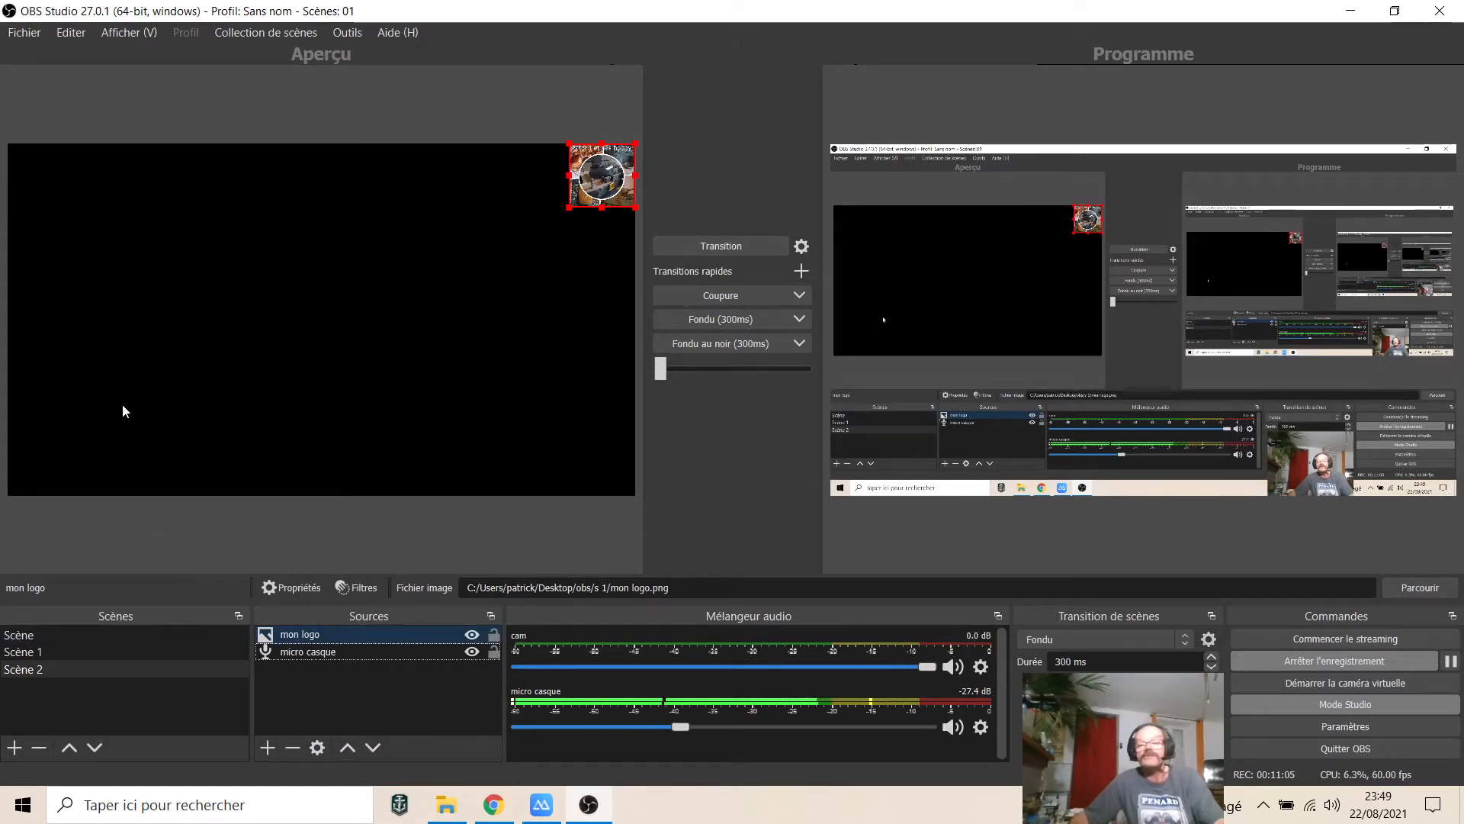
Step: Enlarge the mon logo image in Scène 2 to about the full canvas height and move it against the canvas's left edge
left_click_drag(602, 174, 142, 238)
left_click_drag(159, 161, 194, 126)
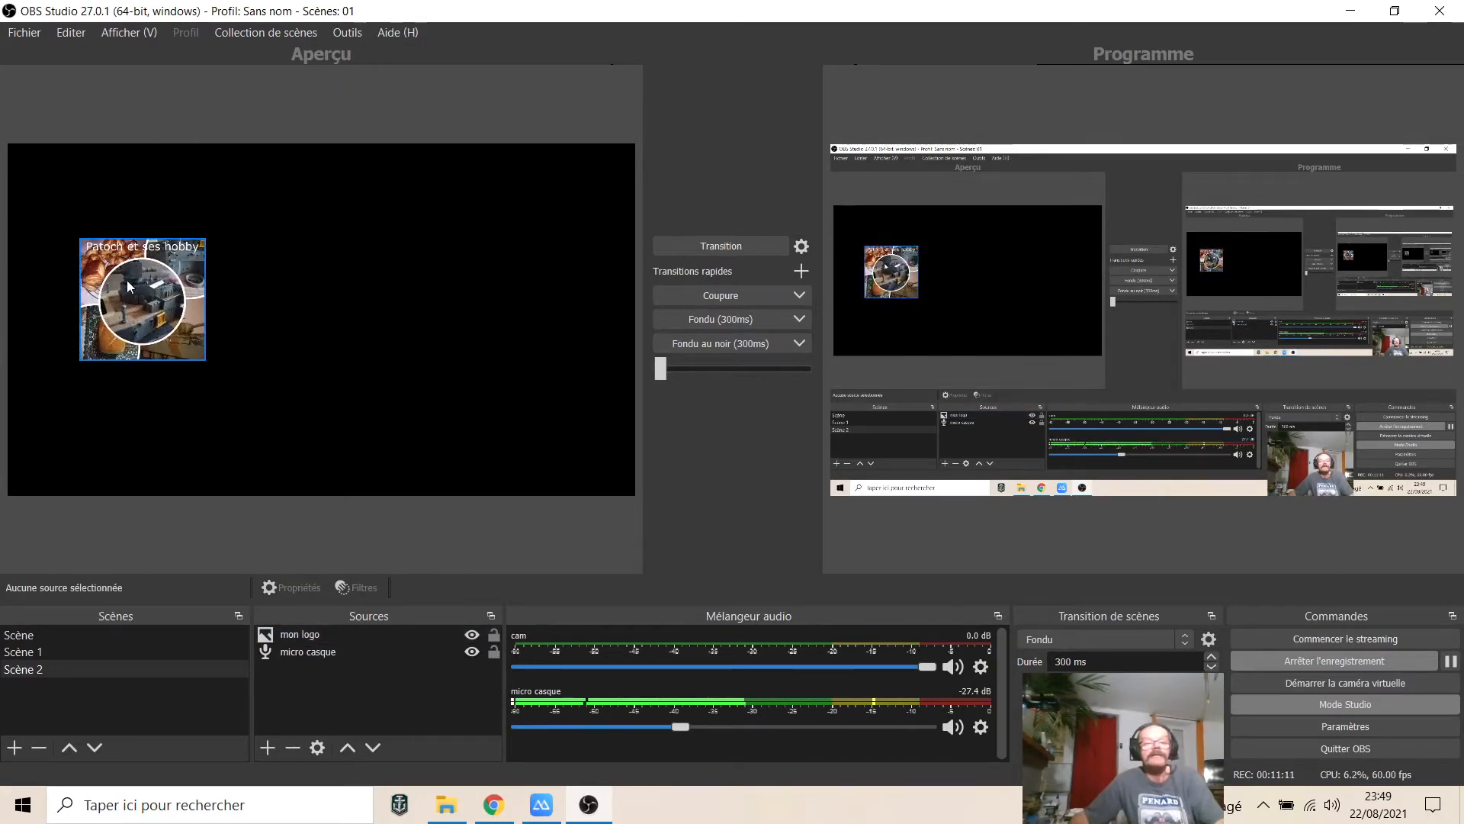
left_click(143, 263)
left_click_drag(144, 234, 160, 132)
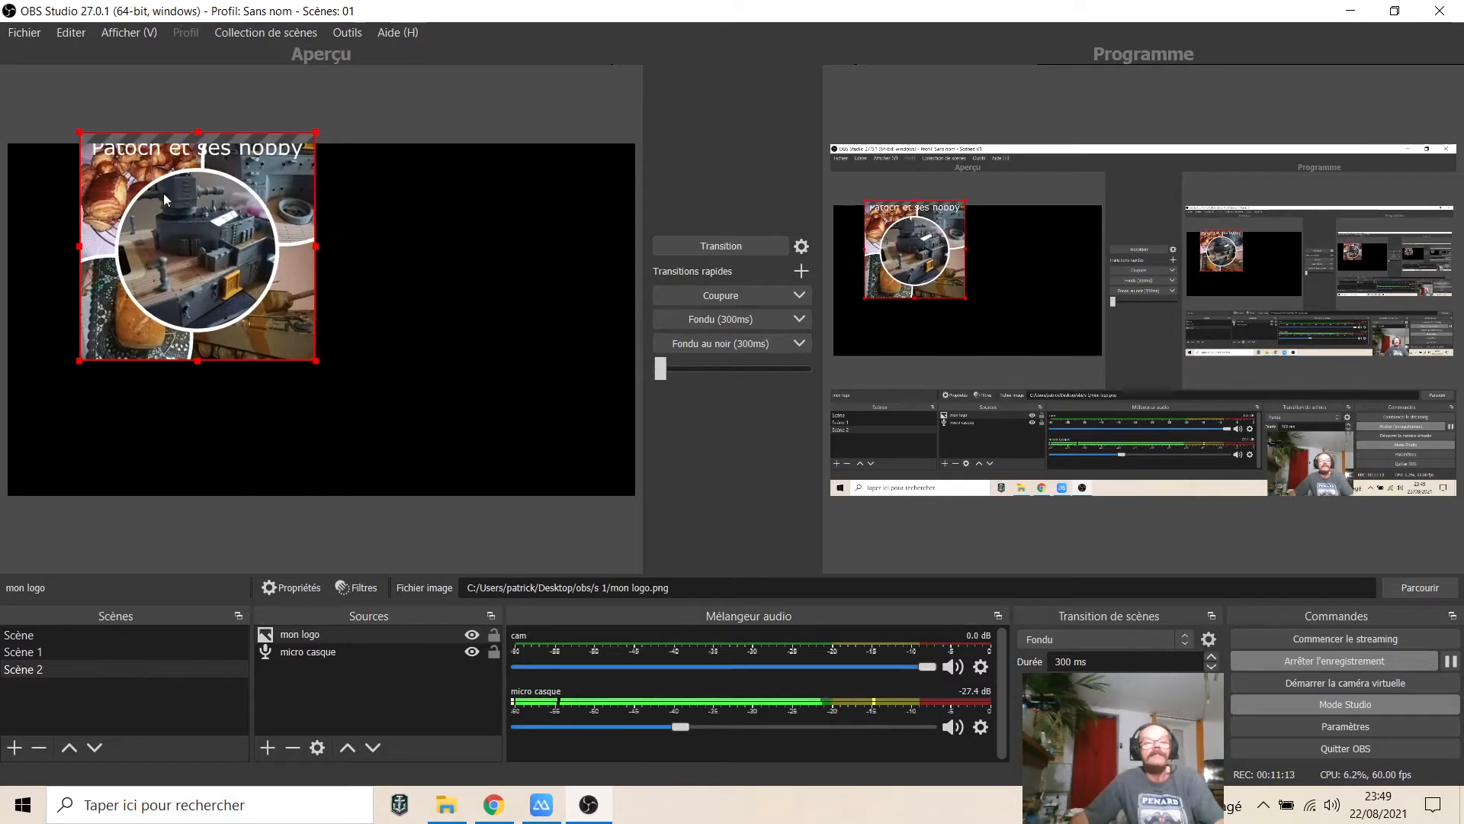
left_click_drag(198, 361, 218, 499)
left_click_drag(287, 381, 201, 384)
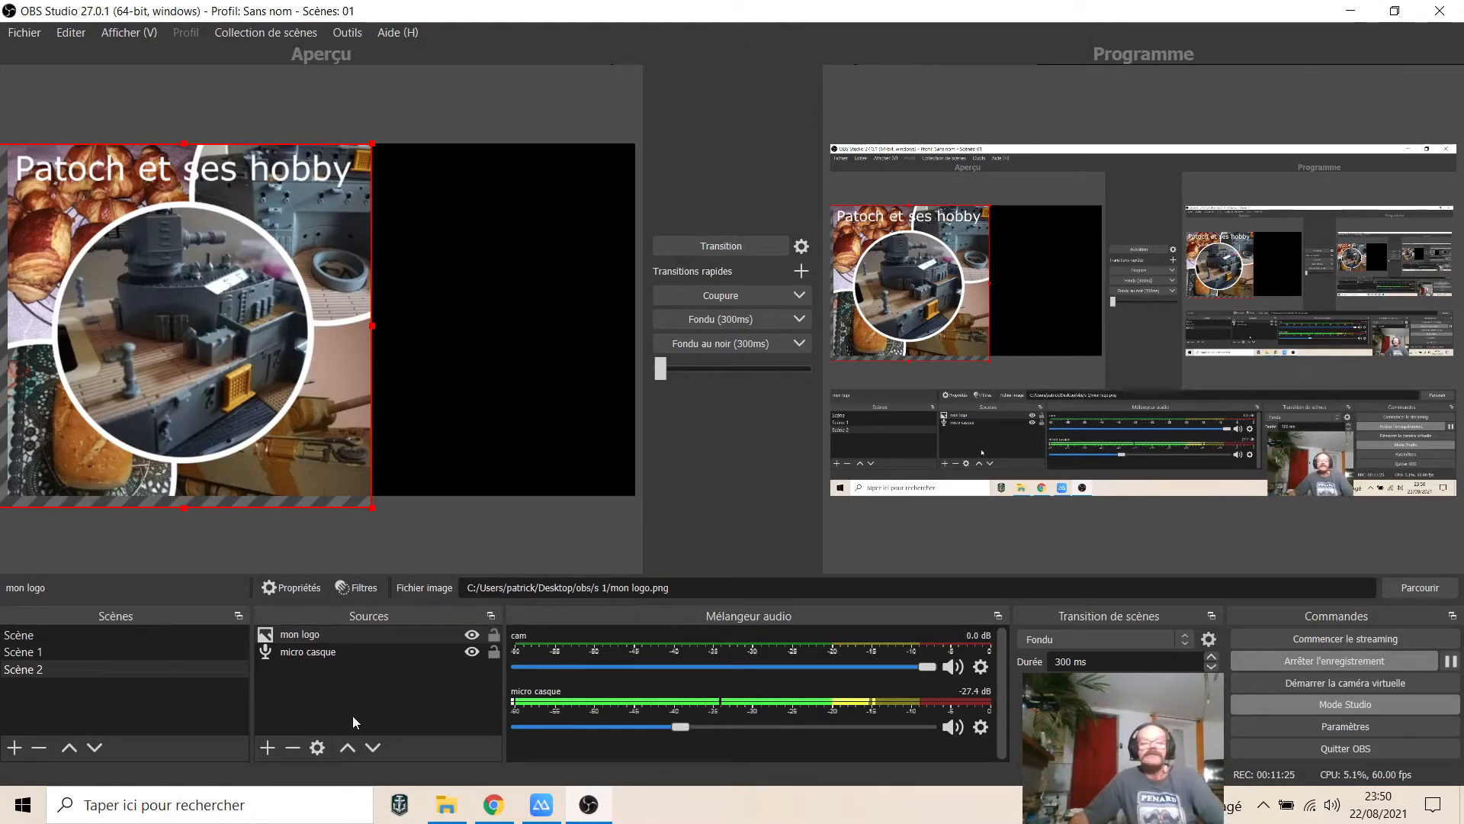
Step: Copy the cam source from the scene named Scène and paste it as a reference into Scène 2
left_click(268, 752)
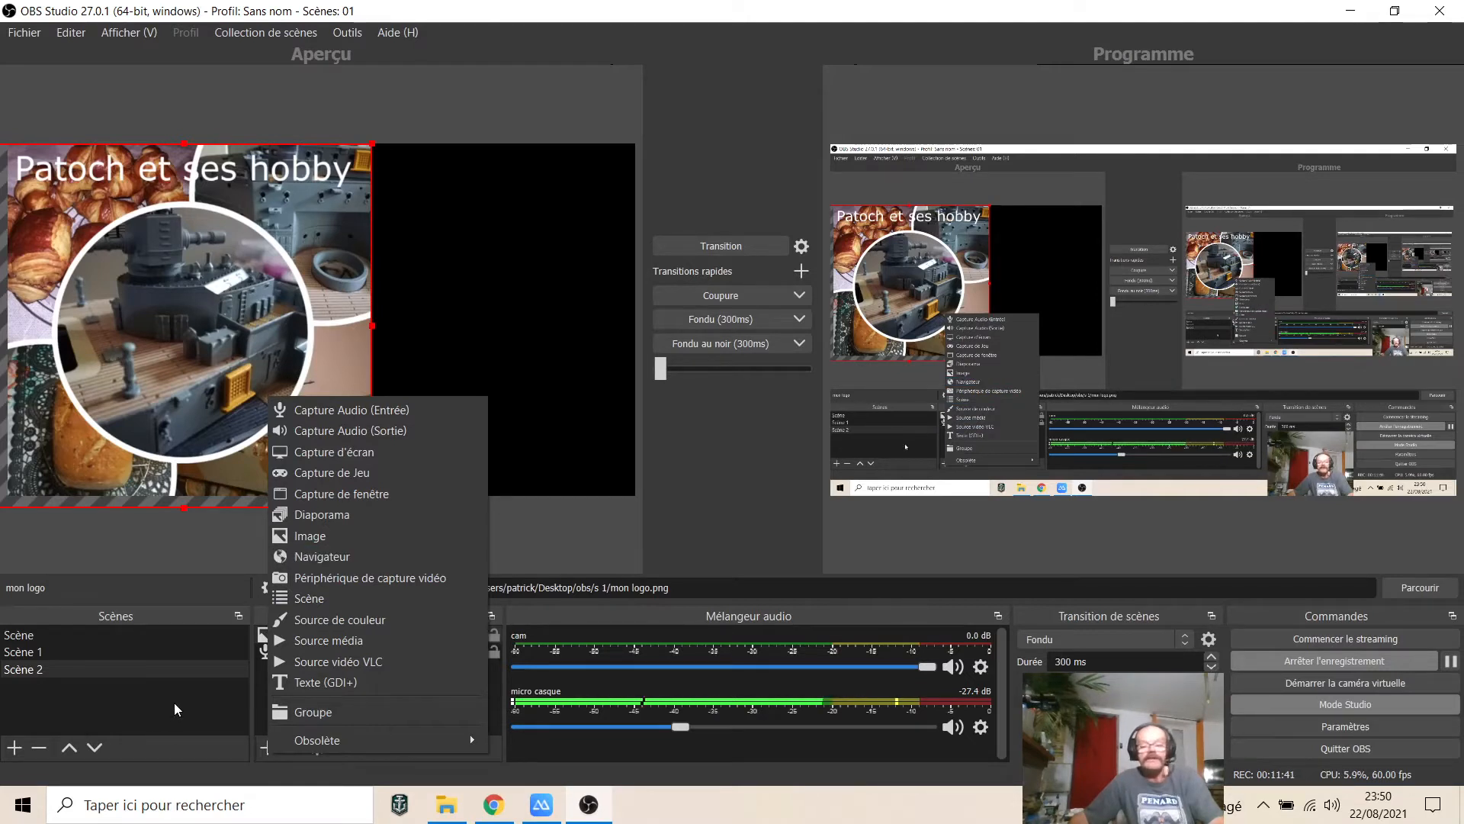
left_click(155, 714)
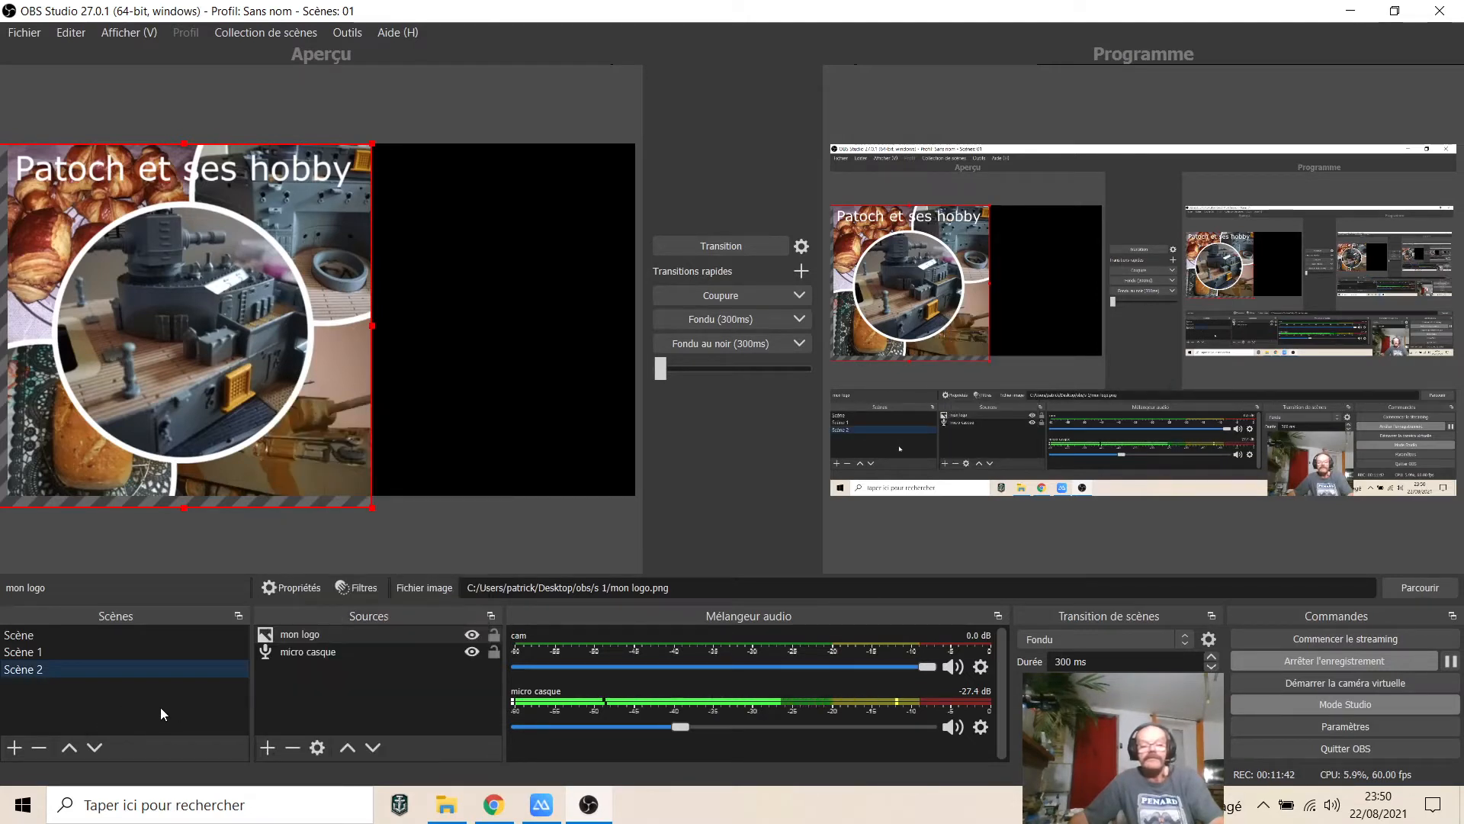
left_click(22, 637)
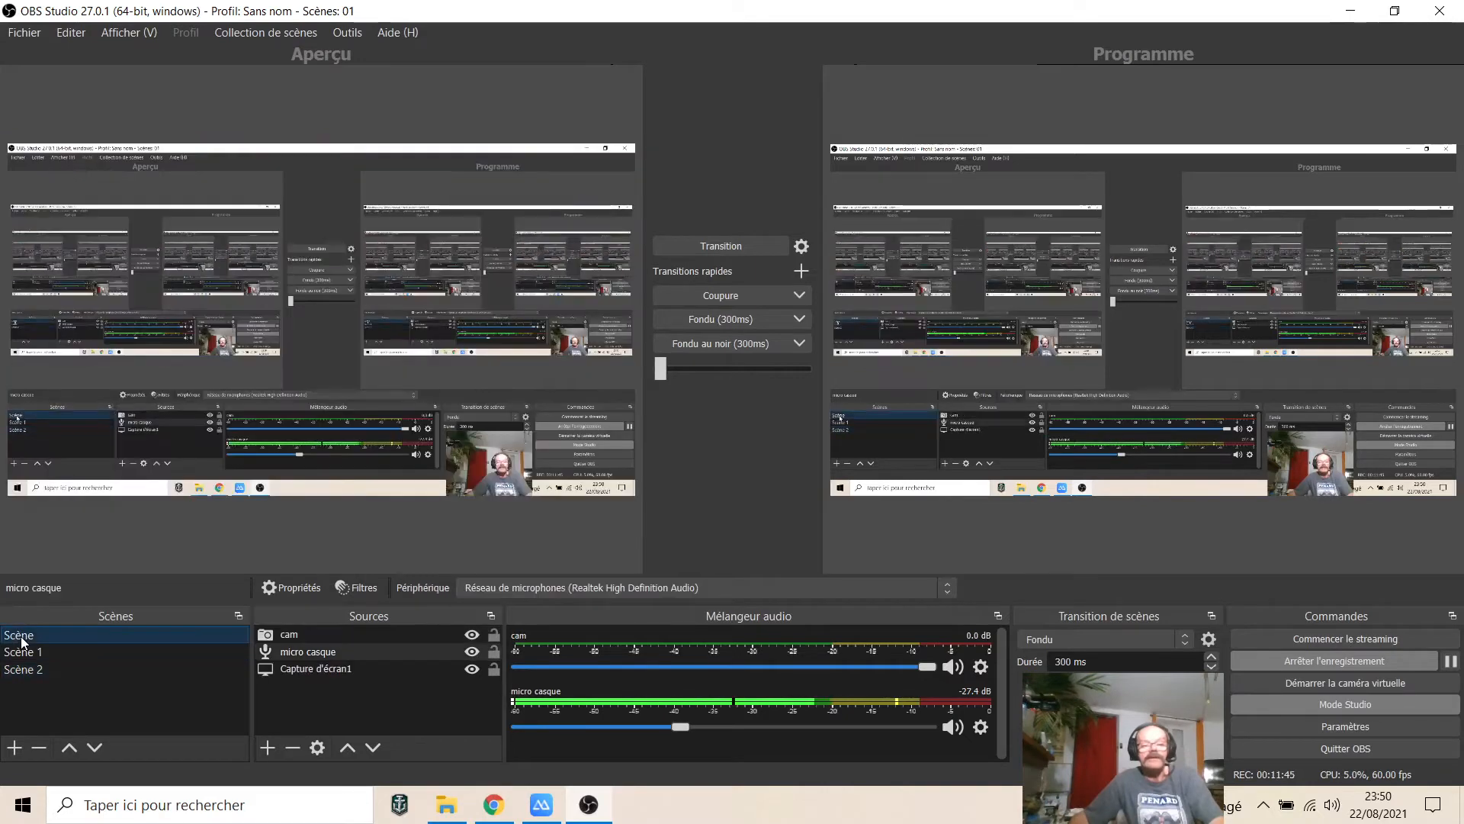
left_click(284, 632)
right_click(281, 639)
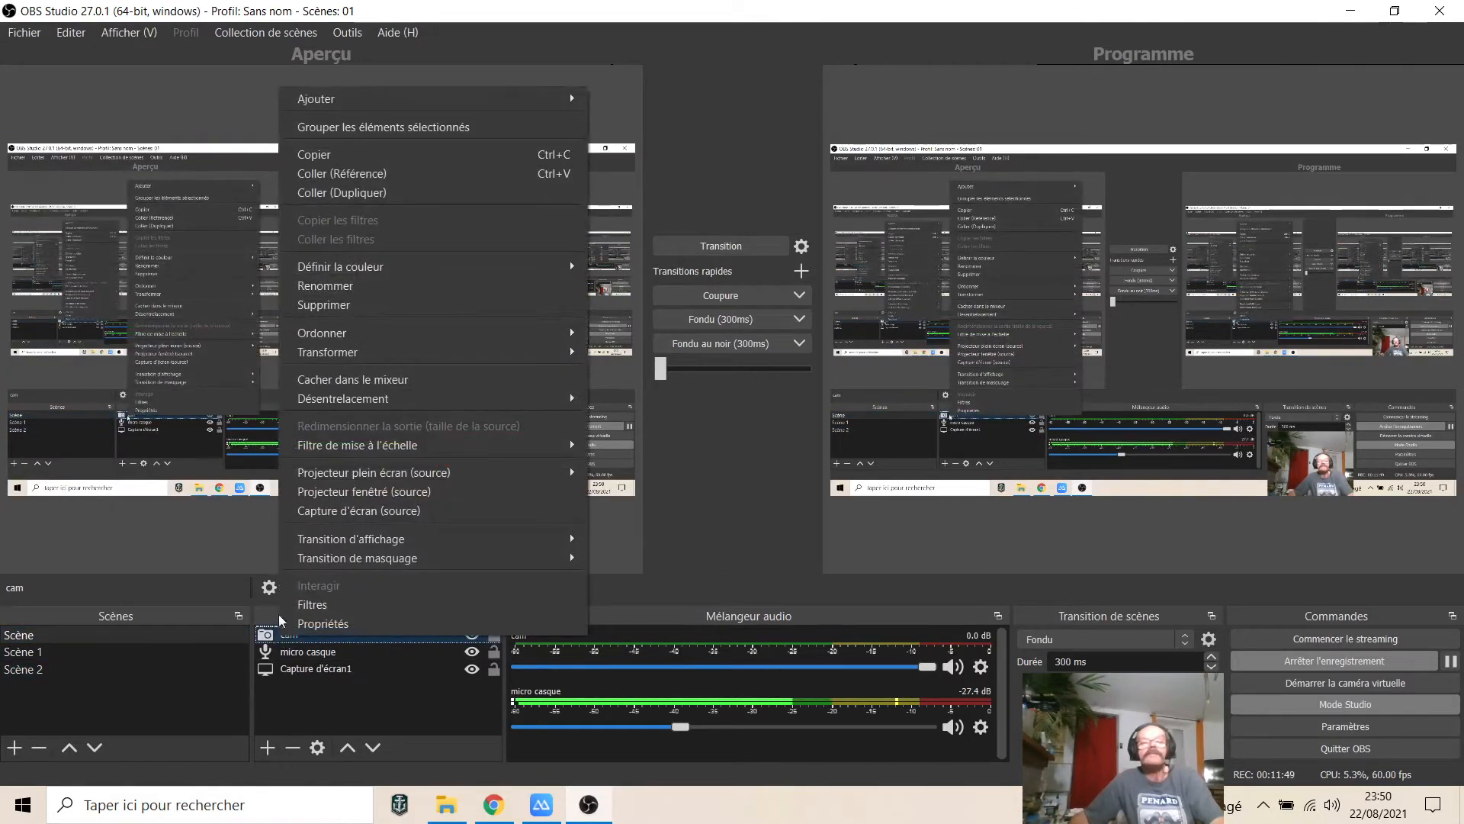
left_click(340, 155)
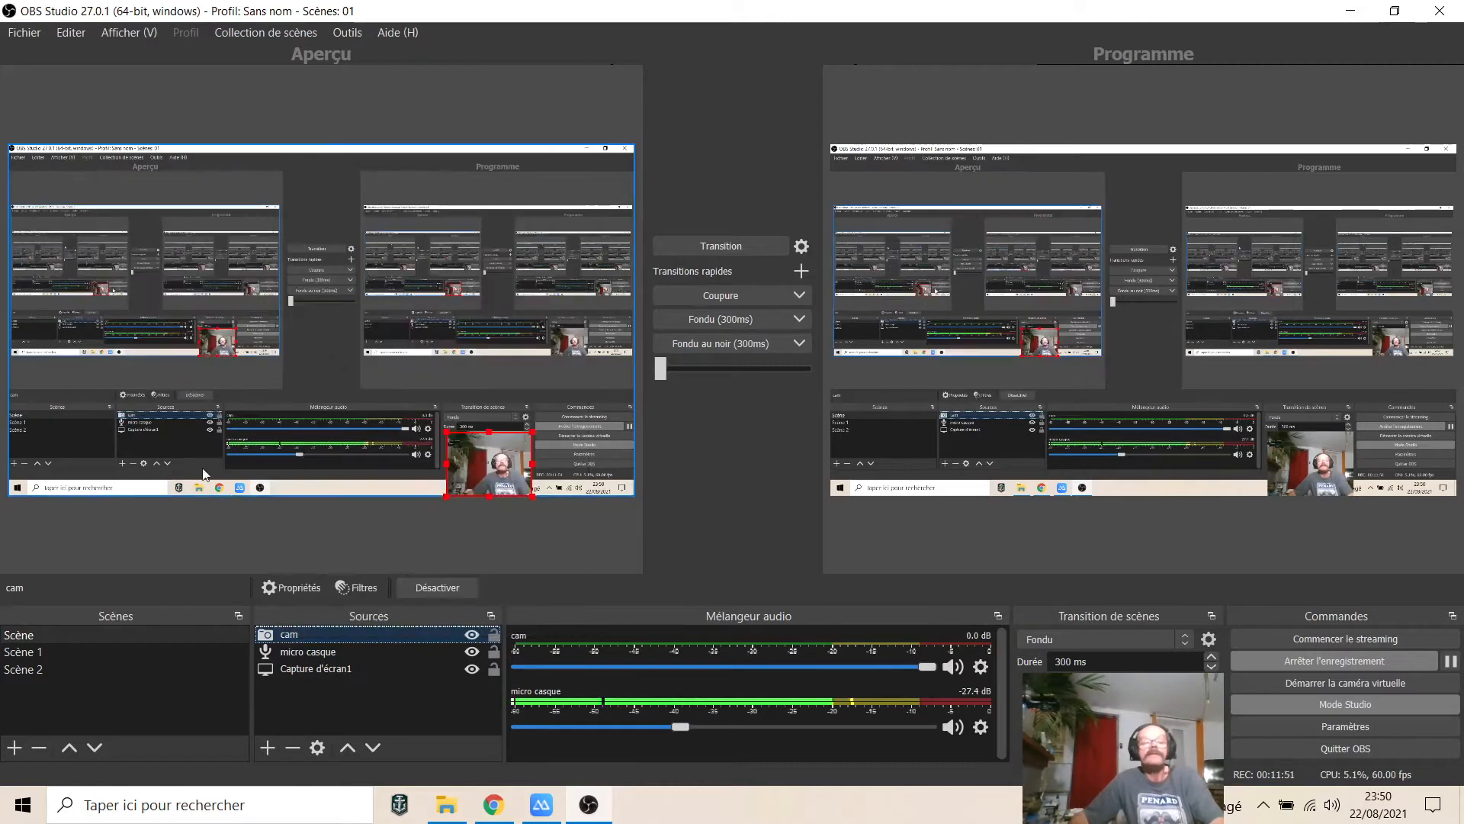
left_click(21, 670)
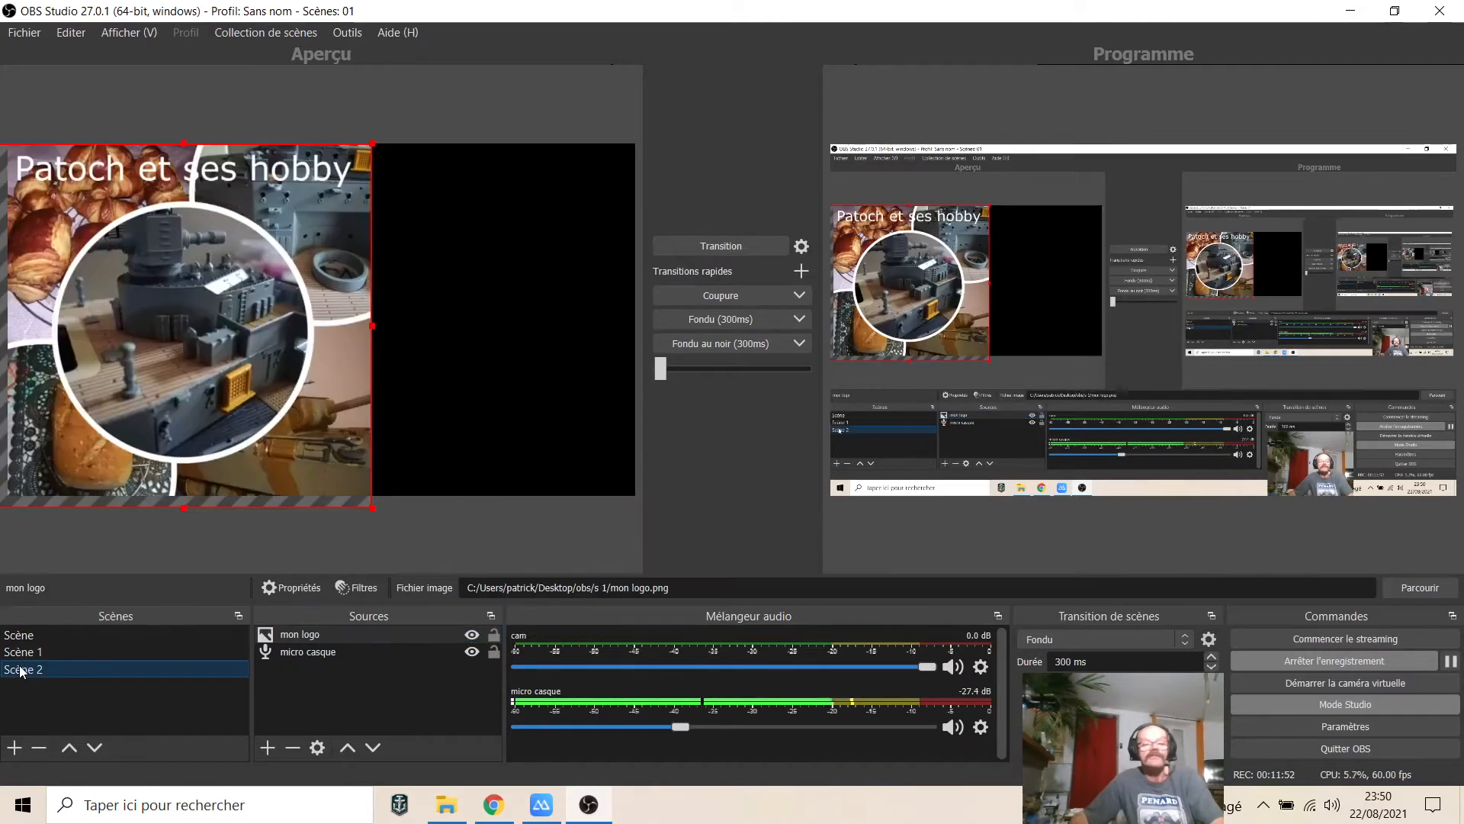
right_click(304, 680)
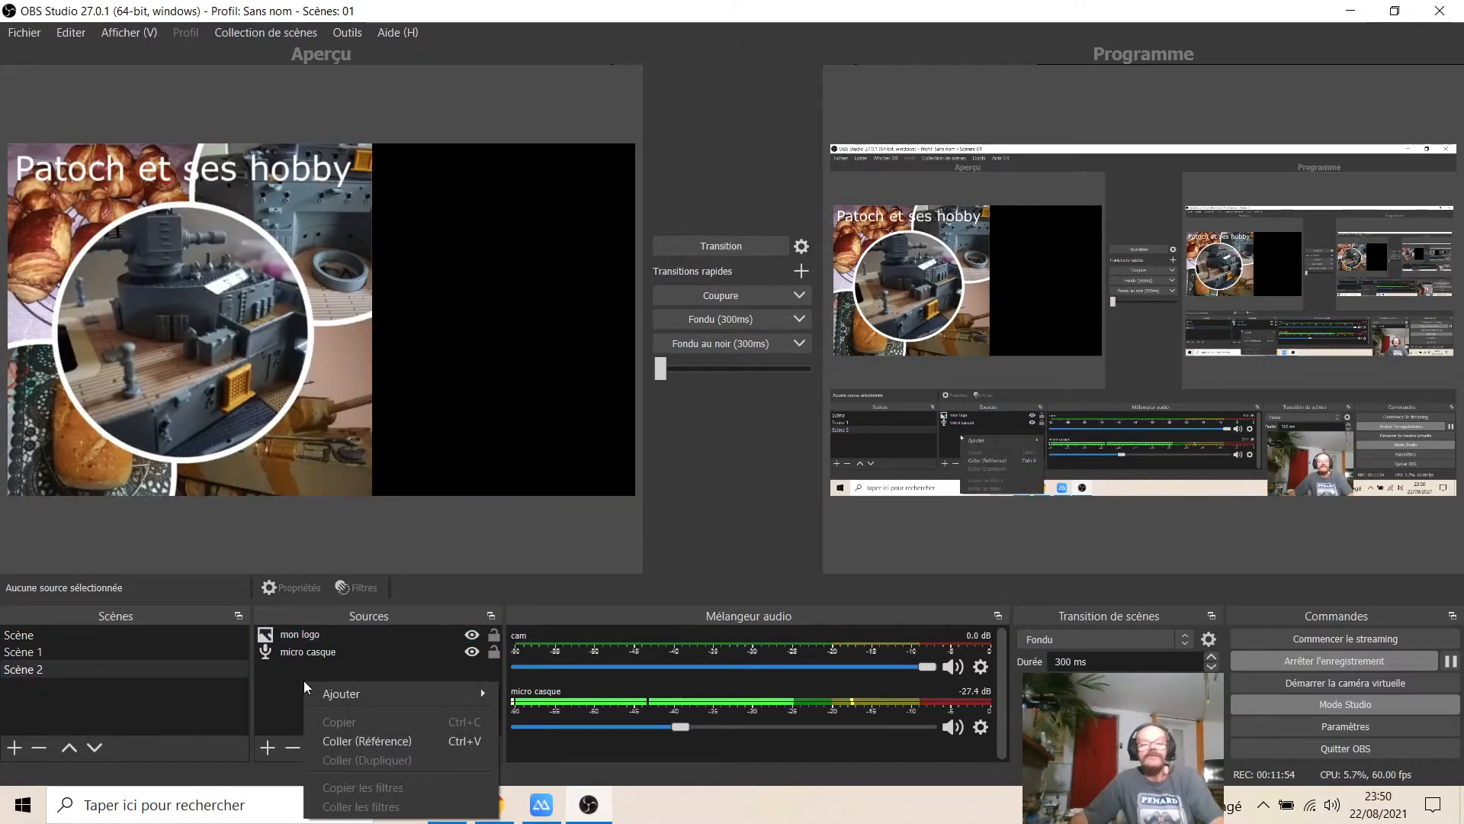
left_click(372, 741)
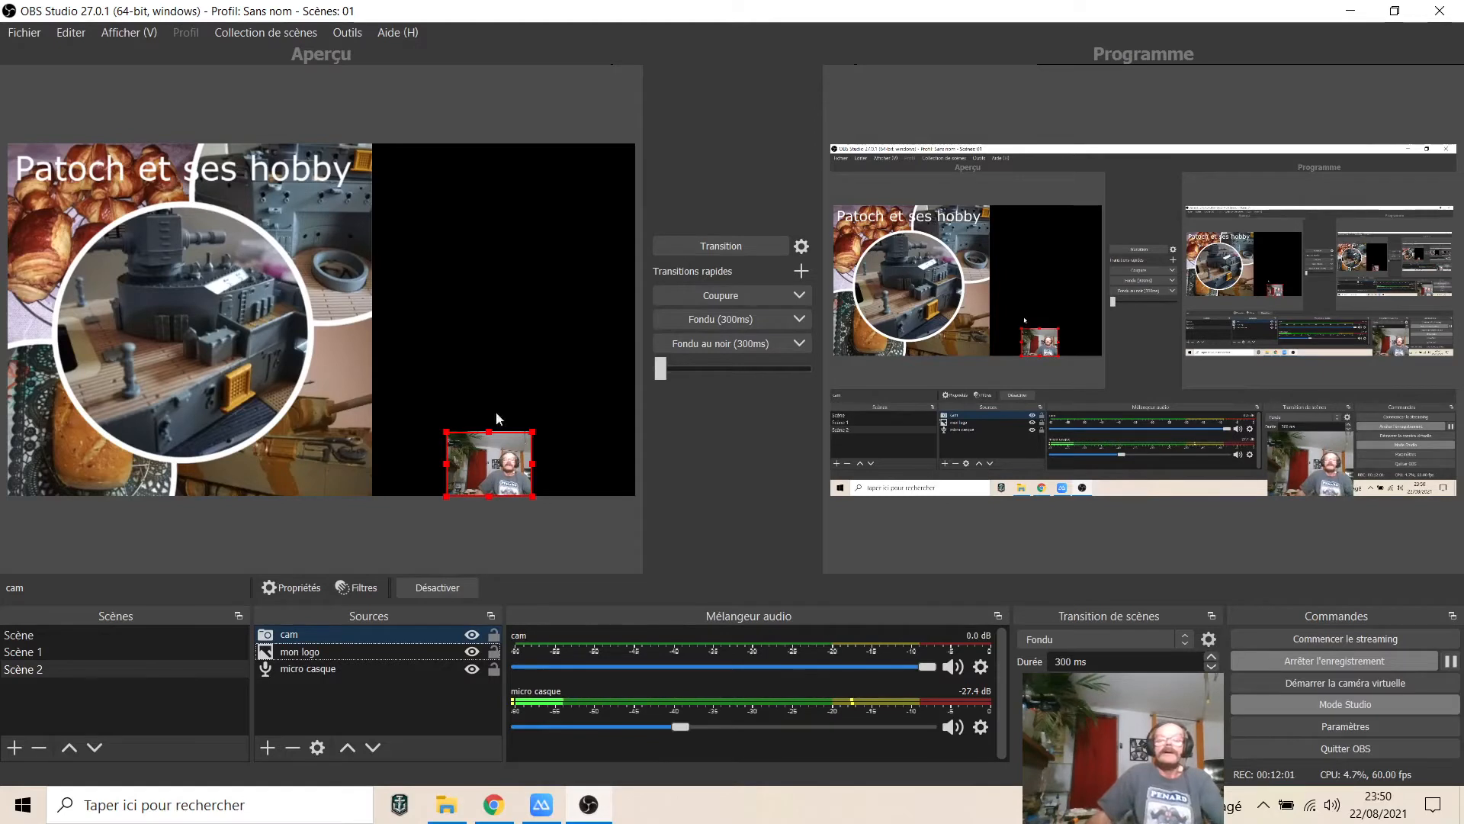
Step: Enlarge the cam image in Scène 2 beyond the canvas height and position it over the canvas's right side
left_click_drag(489, 432, 485, 120)
left_click_drag(446, 308, 228, 316)
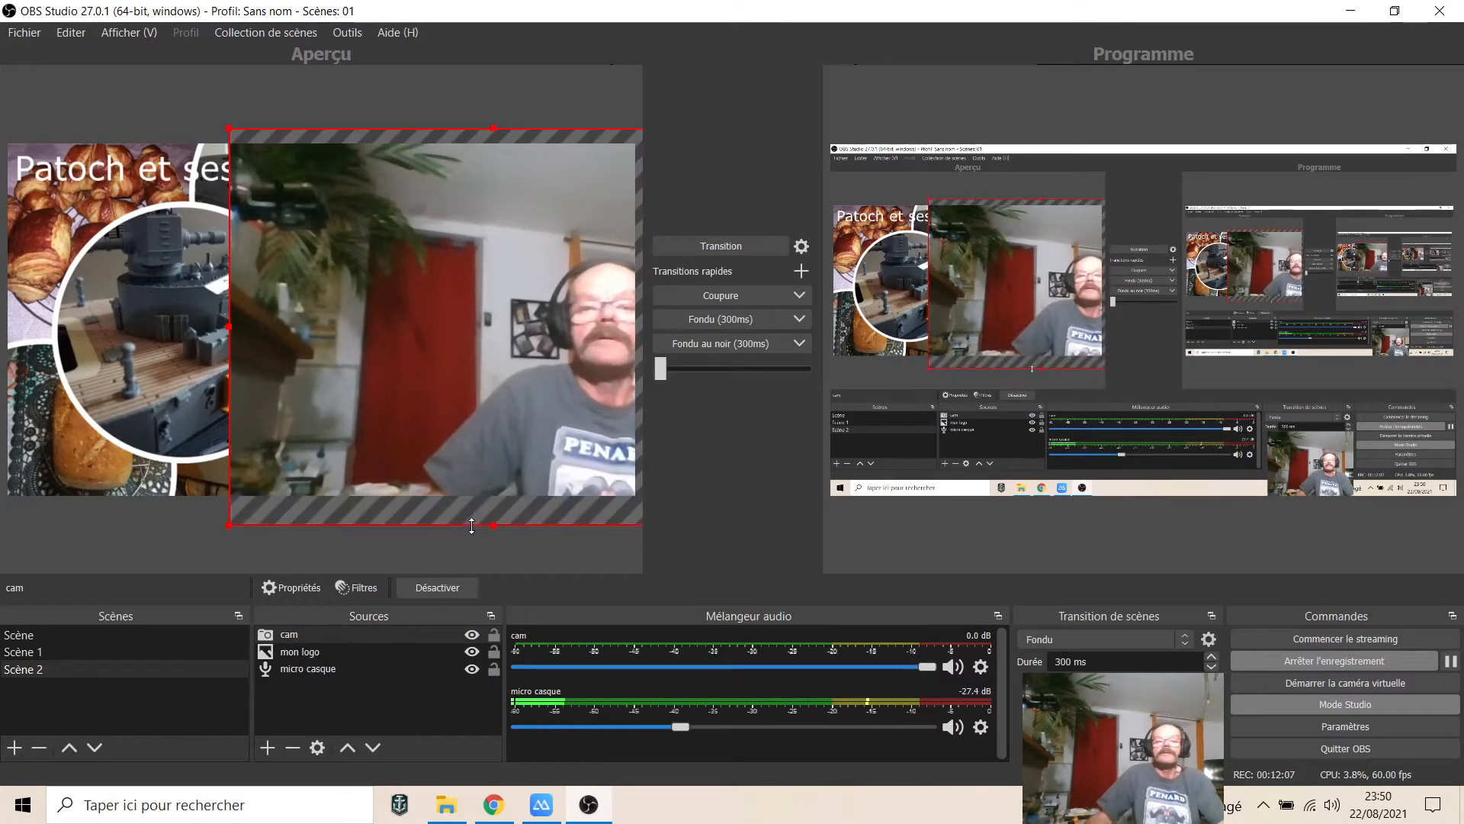
left_click_drag(478, 505, 478, 517)
left_click_drag(474, 338, 439, 344)
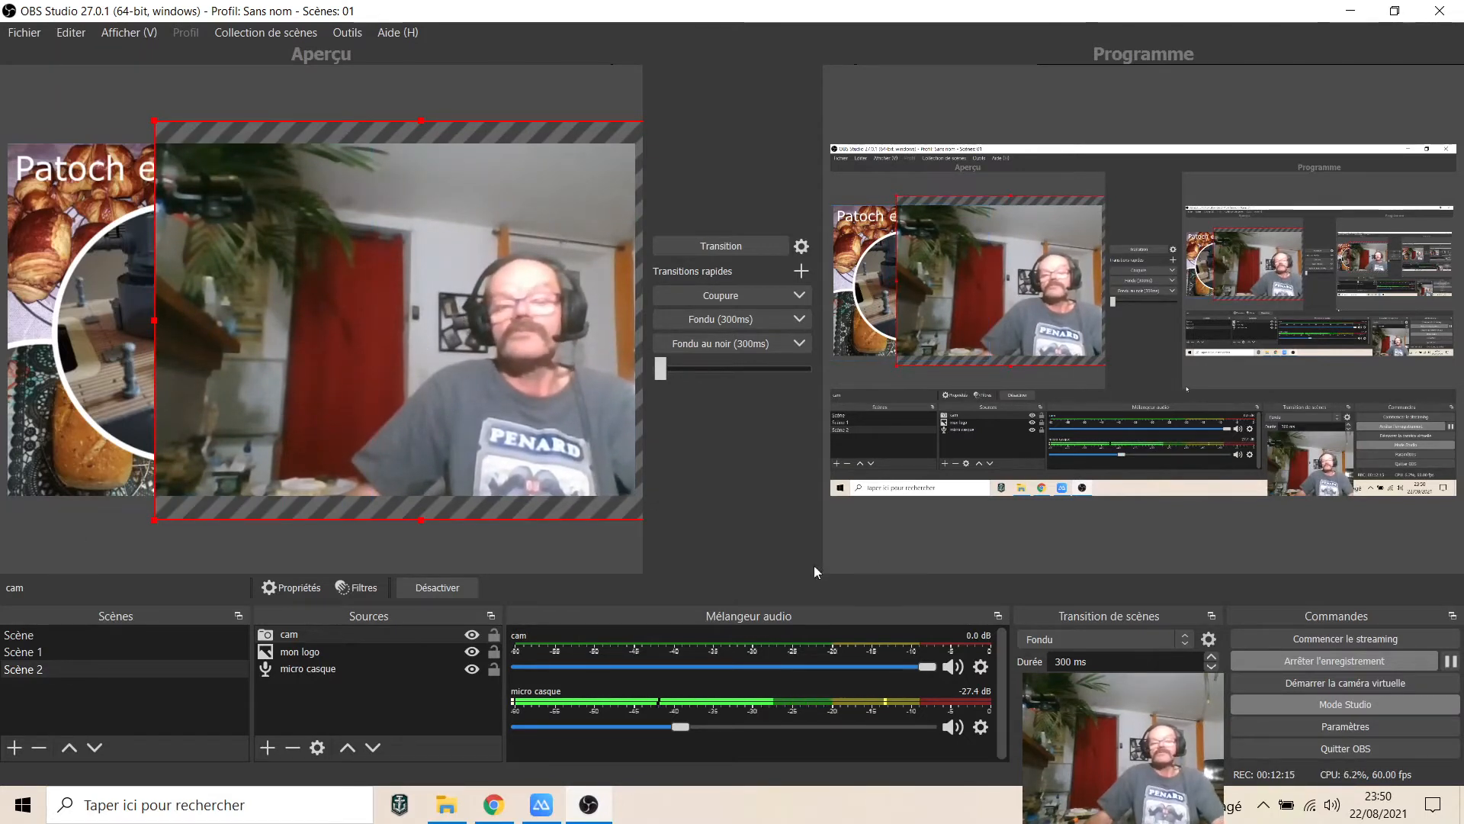
Step: Move the mon logo source above cam in Scène 2's source order and check the scene in the program output
left_click(287, 652)
left_click_drag(287, 653, 281, 638)
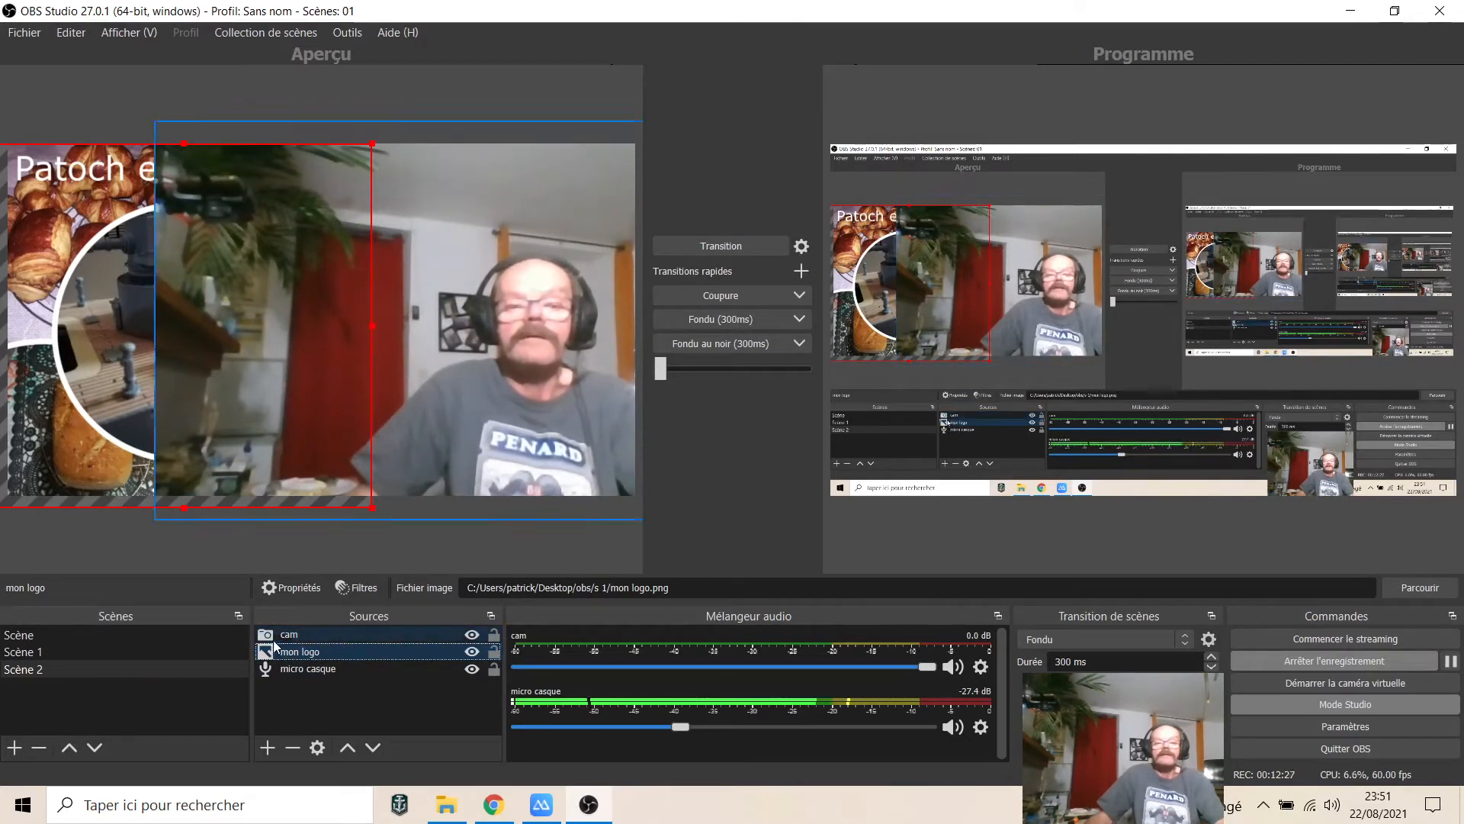
left_click(282, 669)
left_click_drag(282, 669, 279, 639)
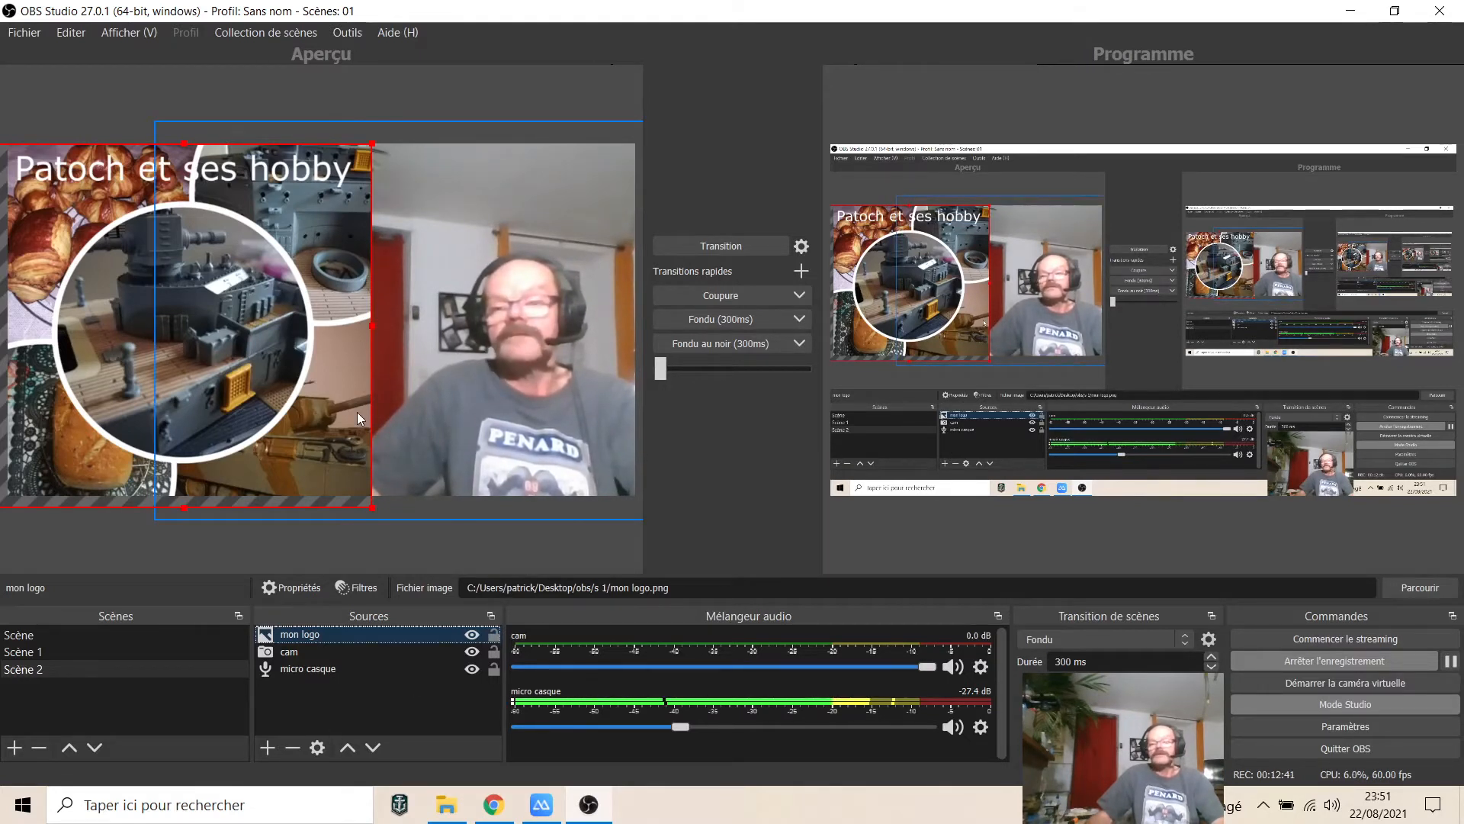
left_click(717, 246)
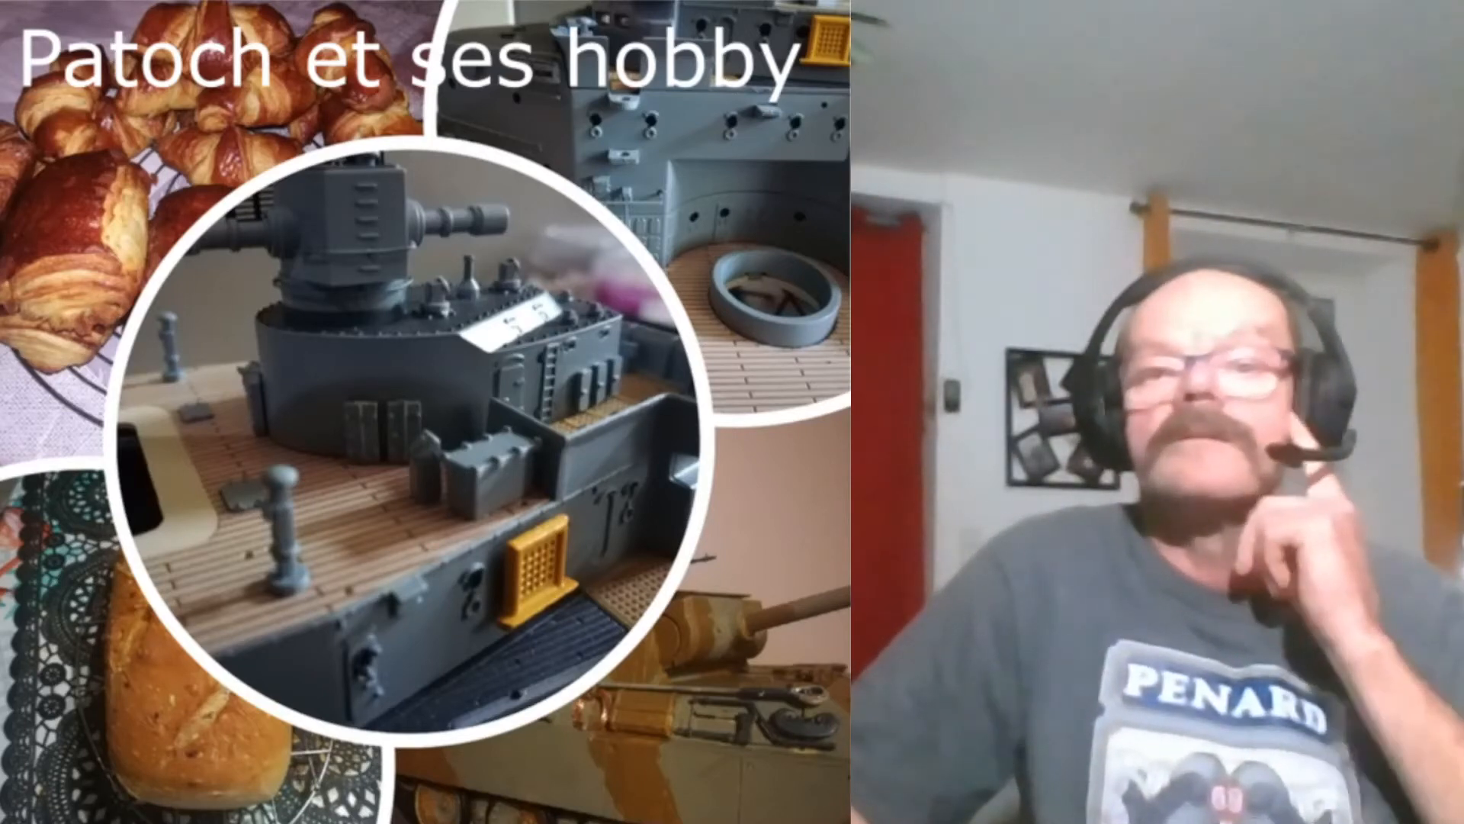
left_click(715, 254)
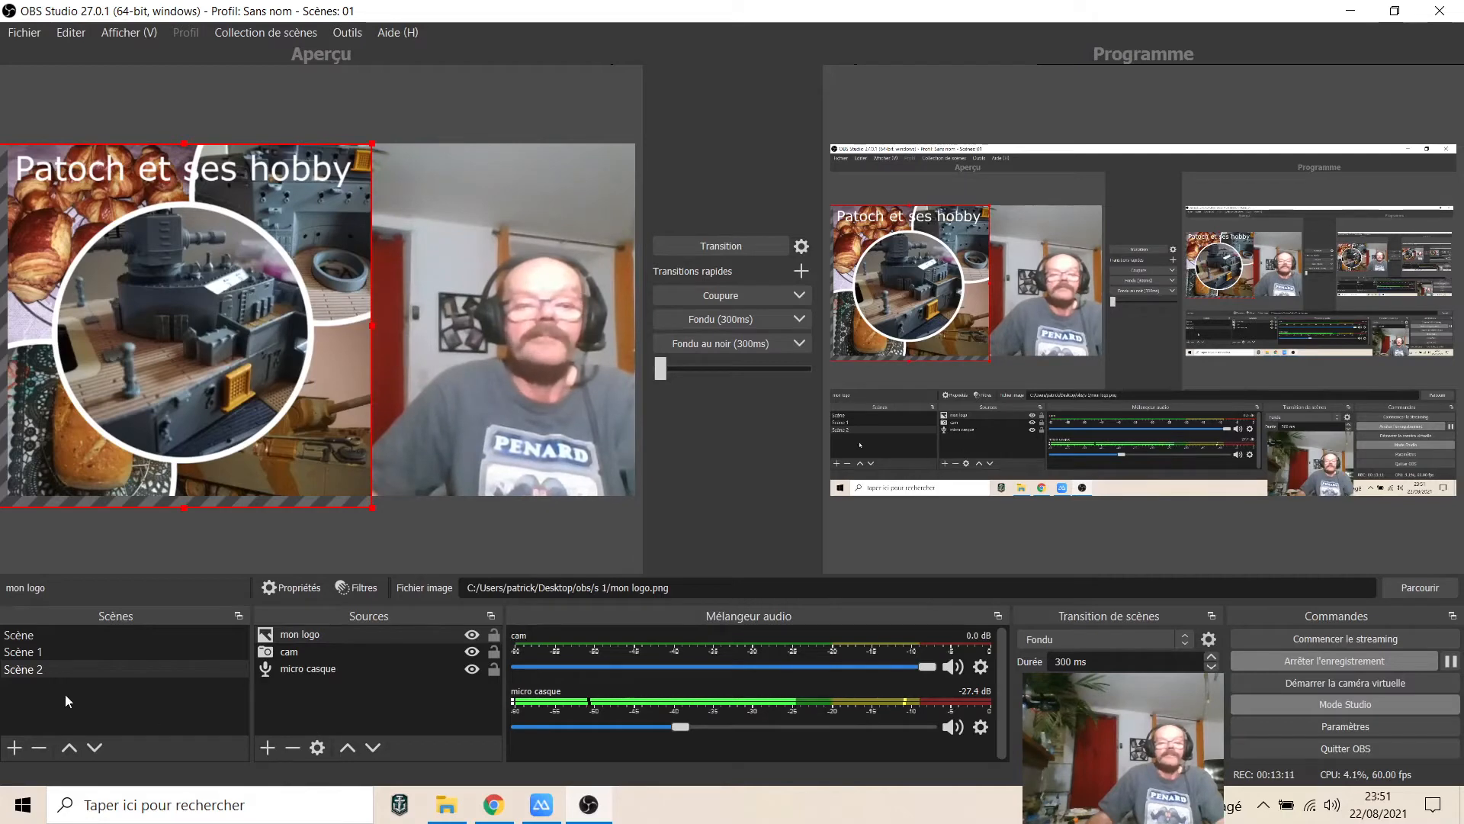
Step: Copy the logo1 source from Scène 1 and paste it as a reference into Scène 2
left_click(13, 658)
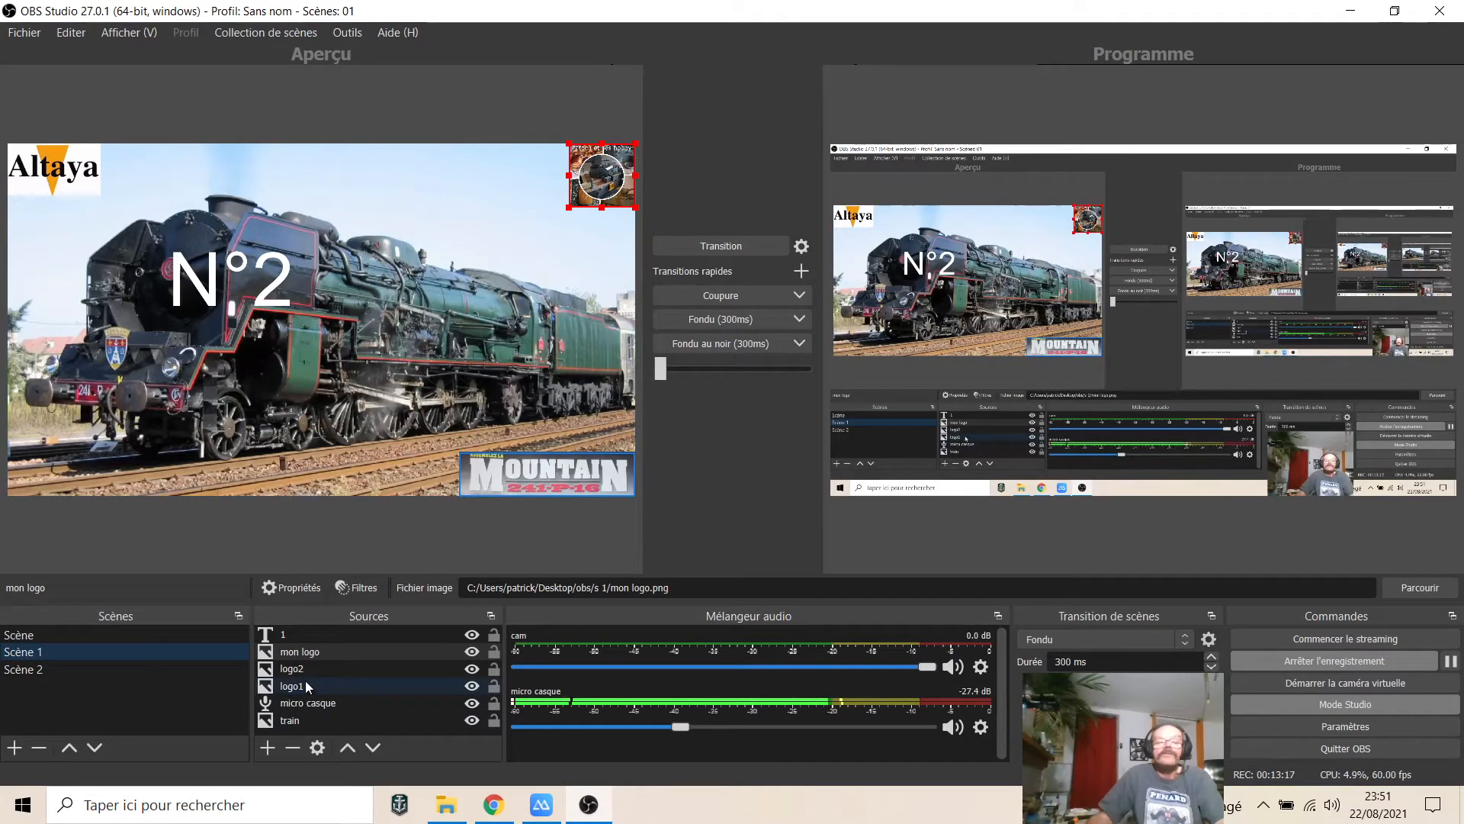
right_click(260, 689)
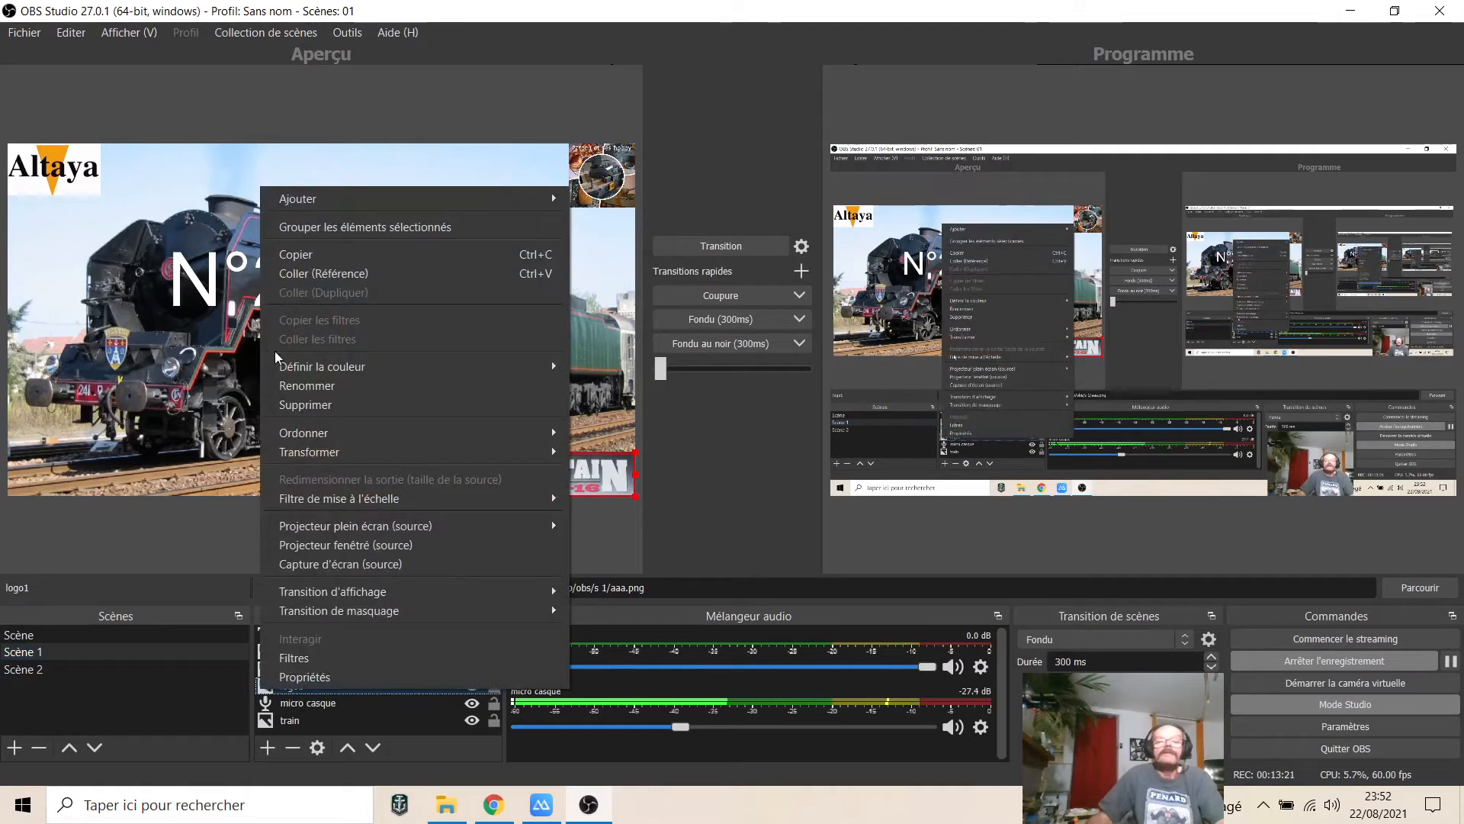
left_click(273, 253)
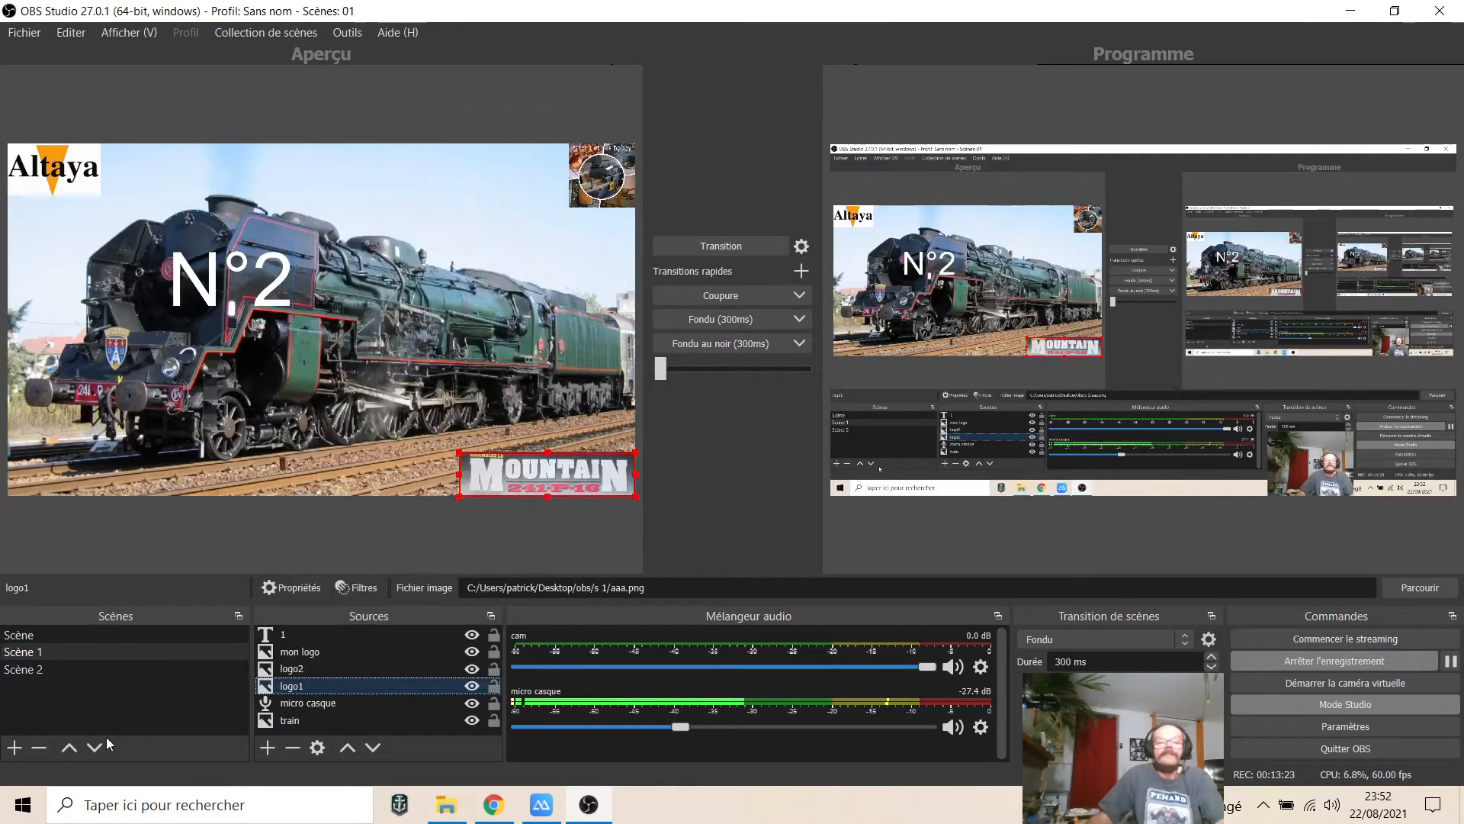
left_click(45, 669)
right_click(302, 695)
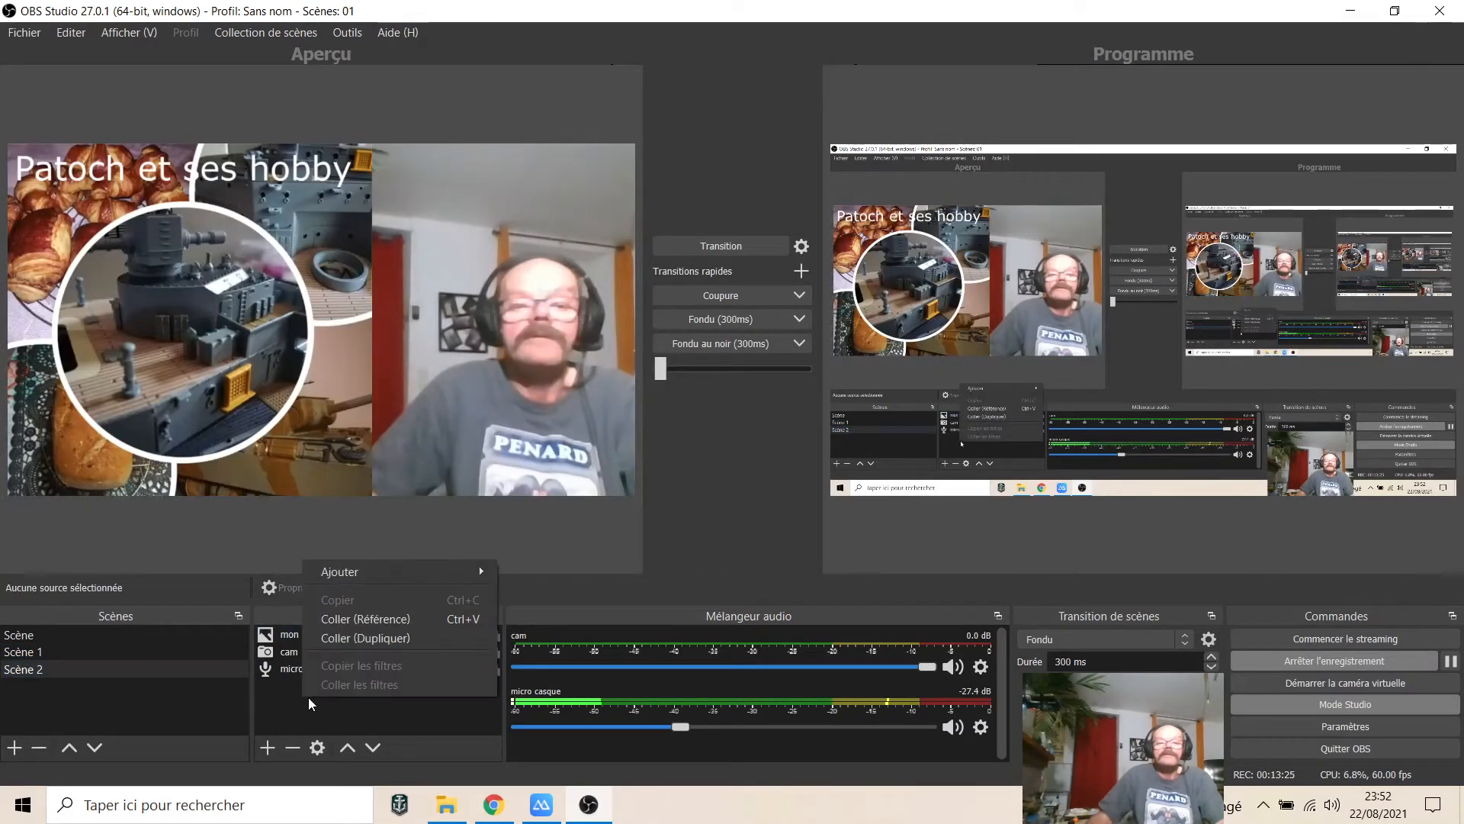
left_click(340, 616)
Step: Move the Mountain logo to the lower-left corner of the visible webcam area in Scène 2 and shrink it
left_click_drag(525, 474, 458, 474)
left_click_drag(450, 475, 440, 477)
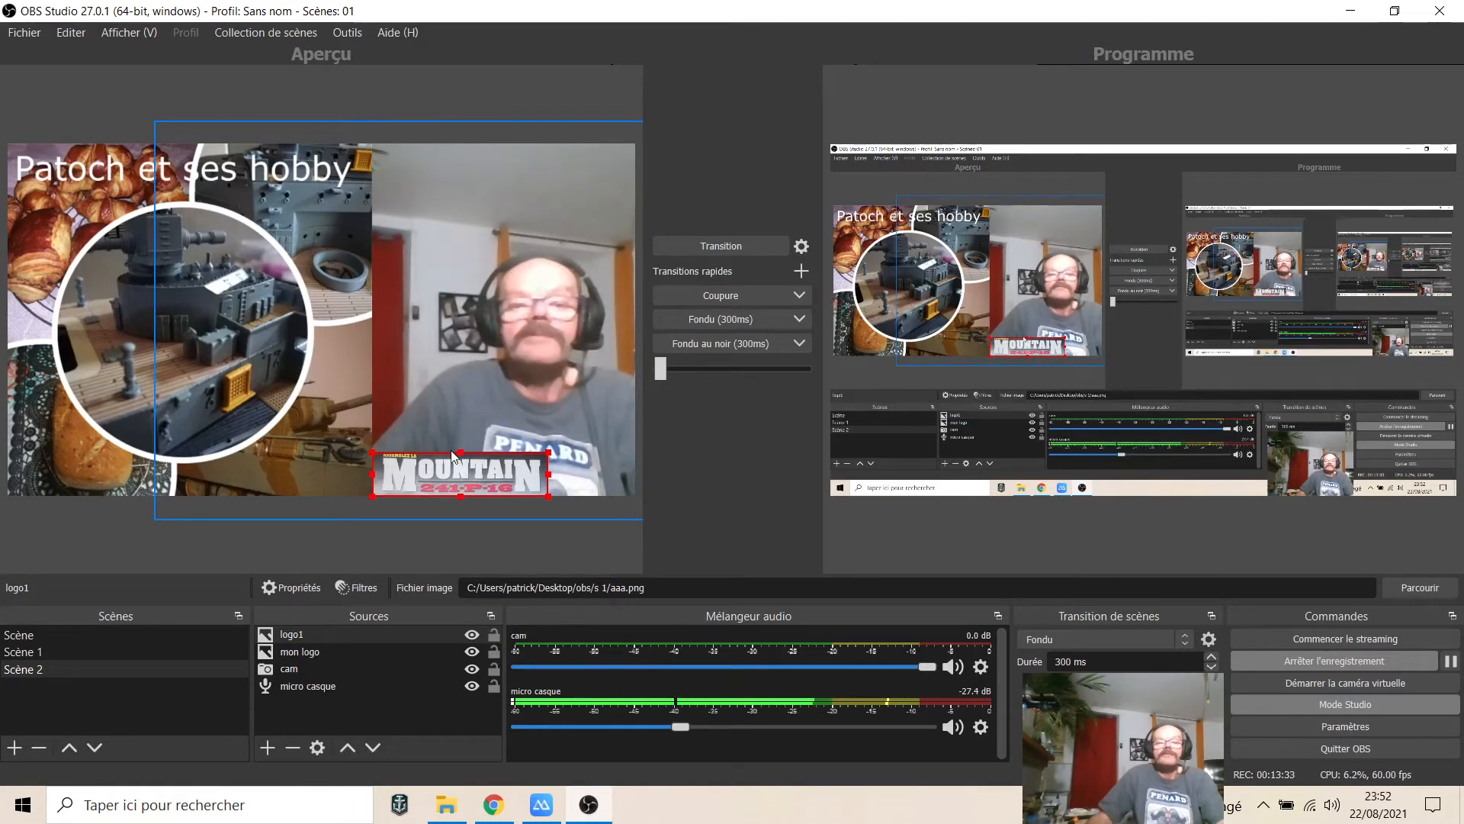
left_click_drag(460, 453, 458, 471)
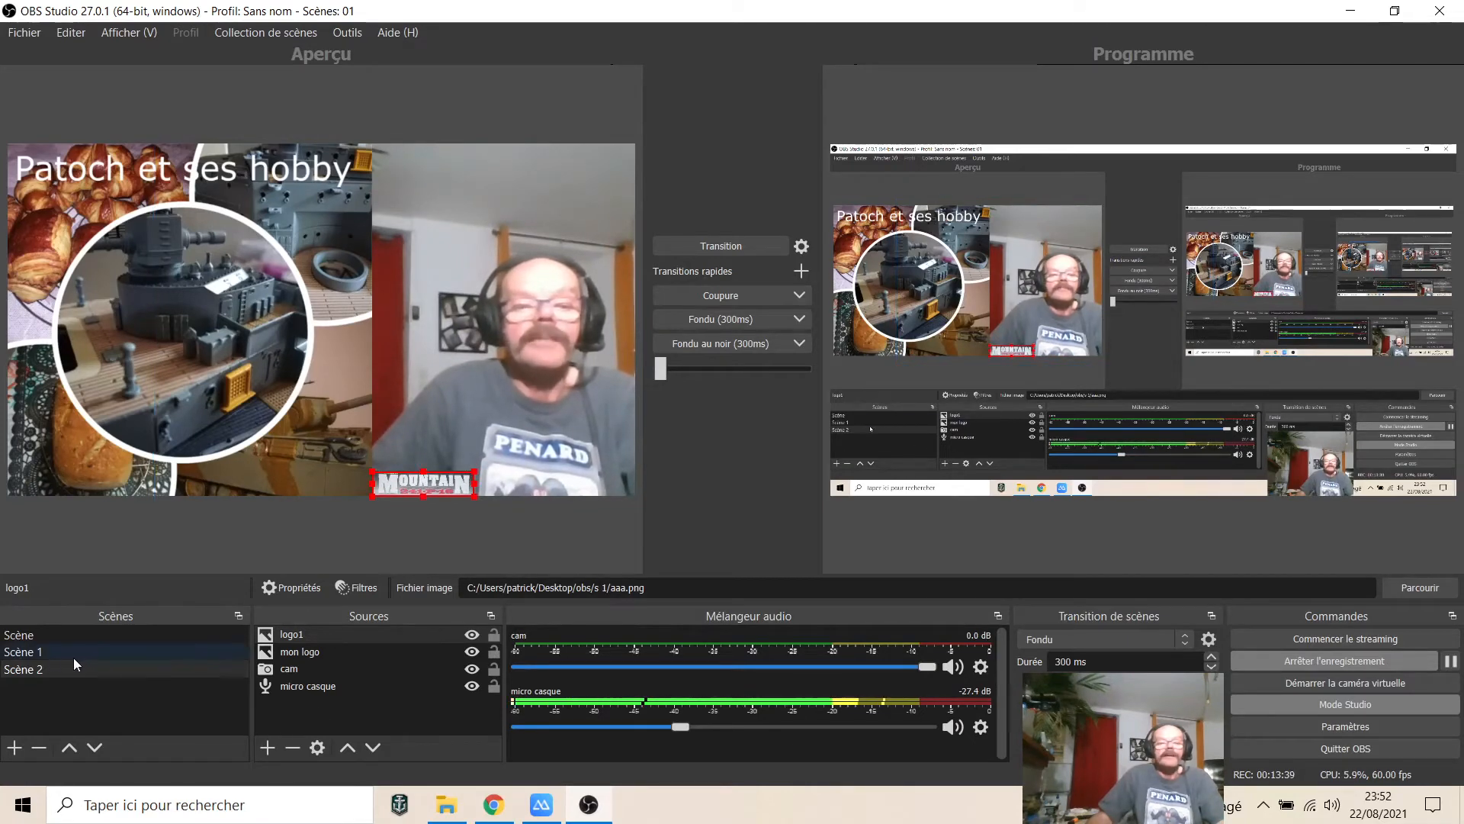
Step: Copy the logo2 source from Scène 1 and paste it as a reference into Scène 2
left_click(40, 651)
left_click(291, 668)
right_click(288, 667)
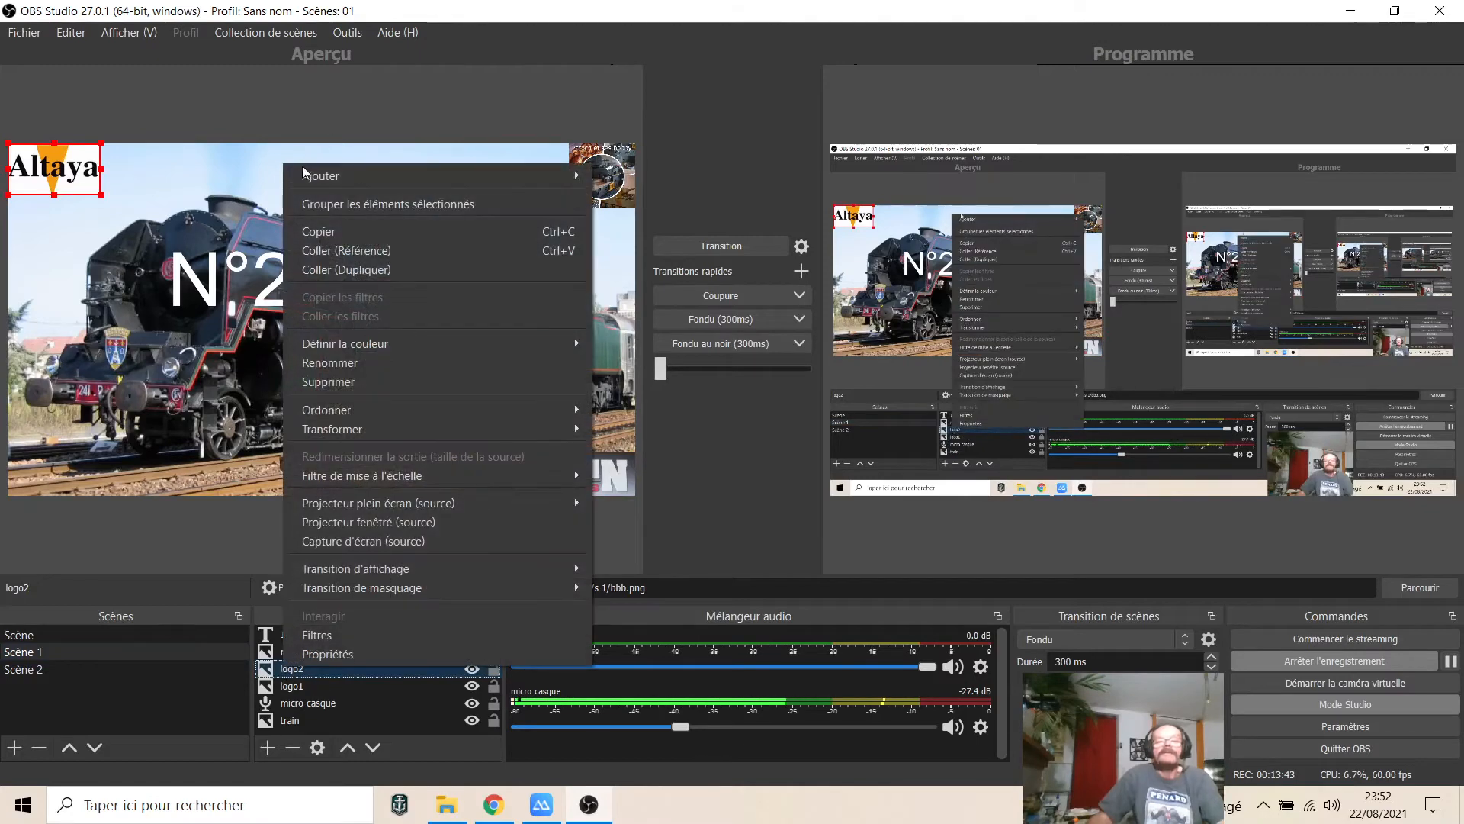
left_click(320, 231)
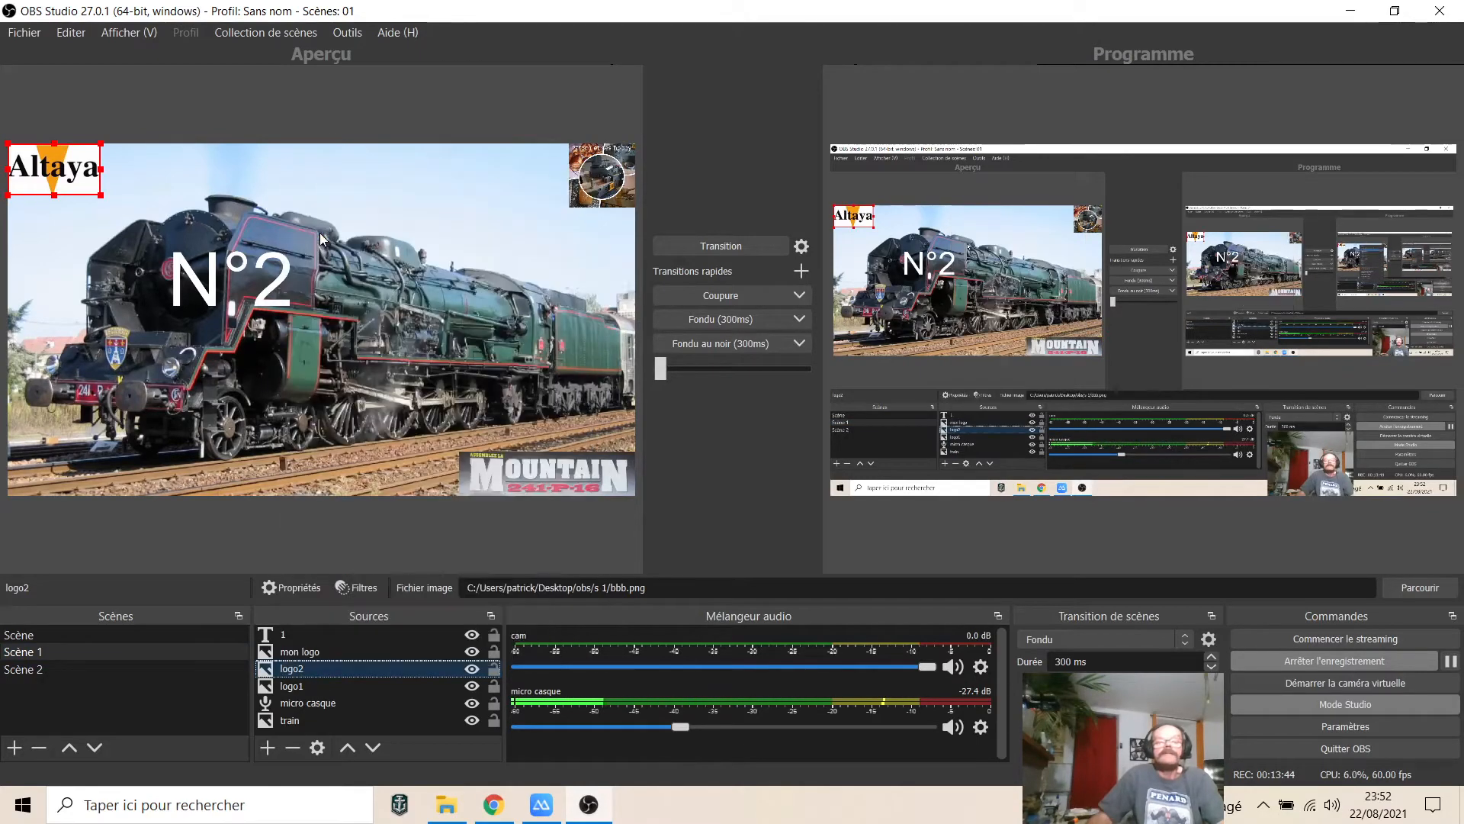
left_click(39, 662)
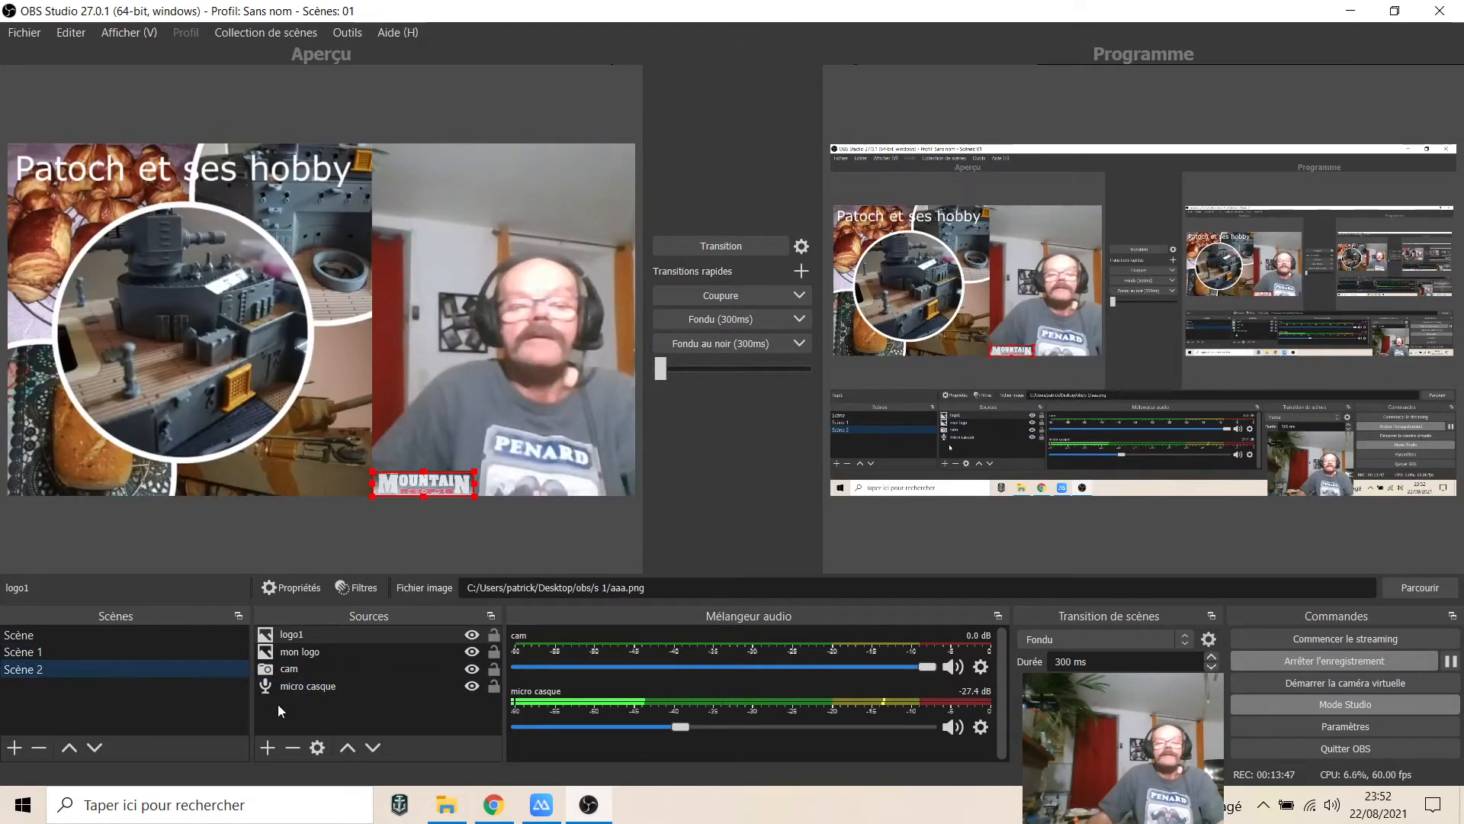
right_click(279, 703)
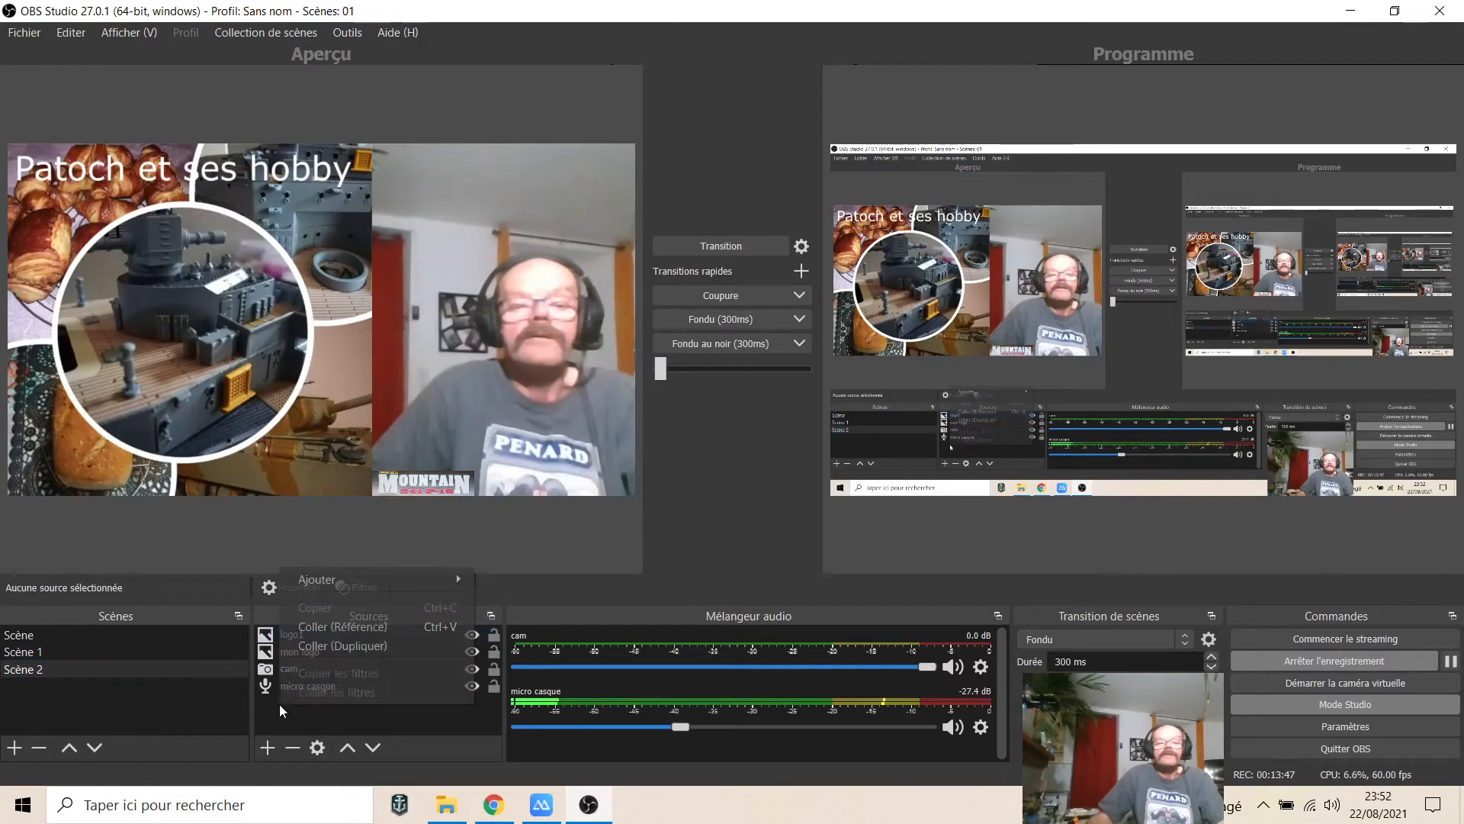
left_click(318, 625)
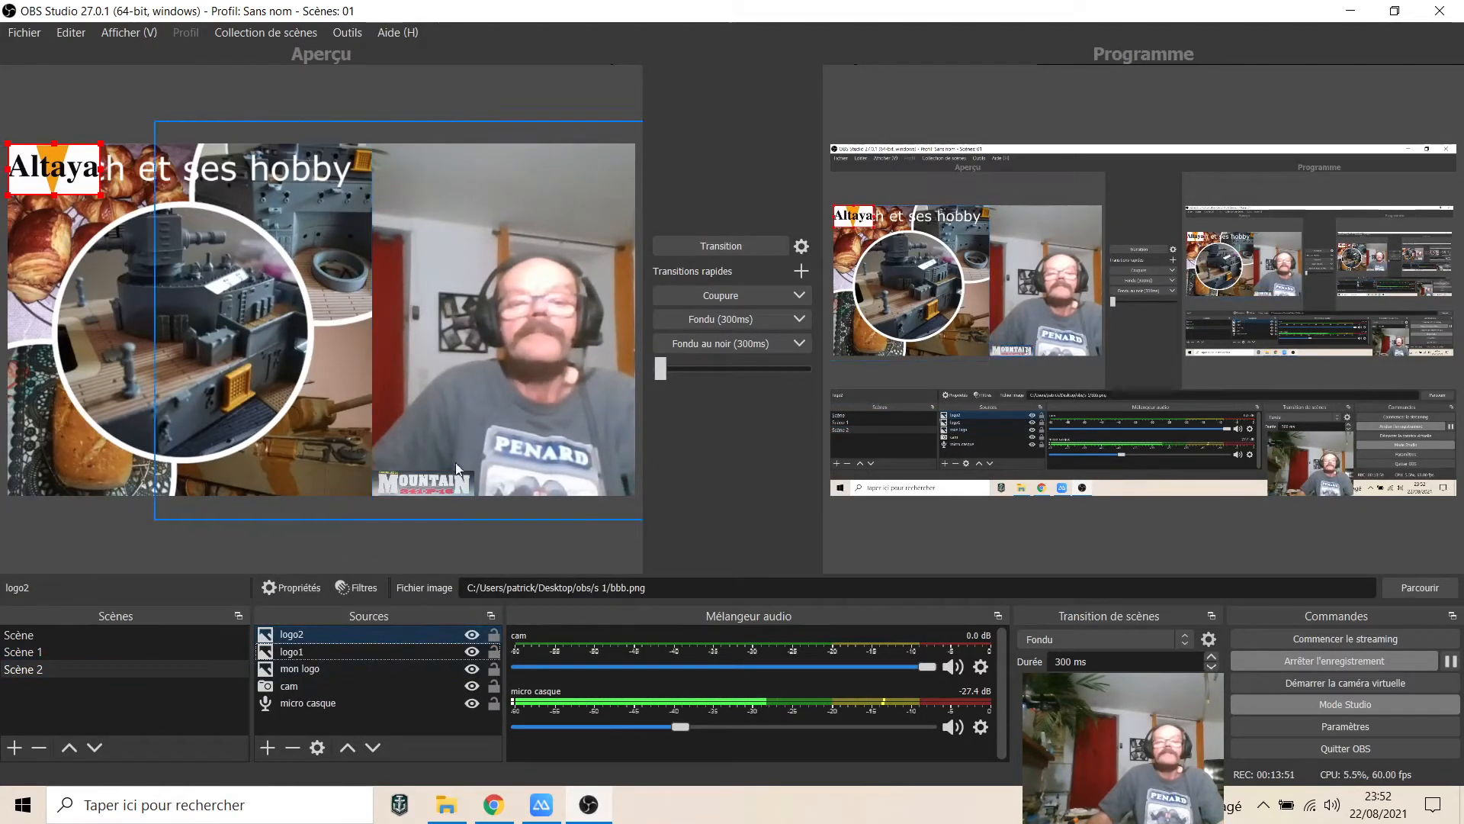
Step: Shrink the Altaya logo and place it at the canvas's lower edge directly left of the Mountain logo, enlarging the Mountain logo slightly to match its height
left_click_drag(47, 181, 322, 482)
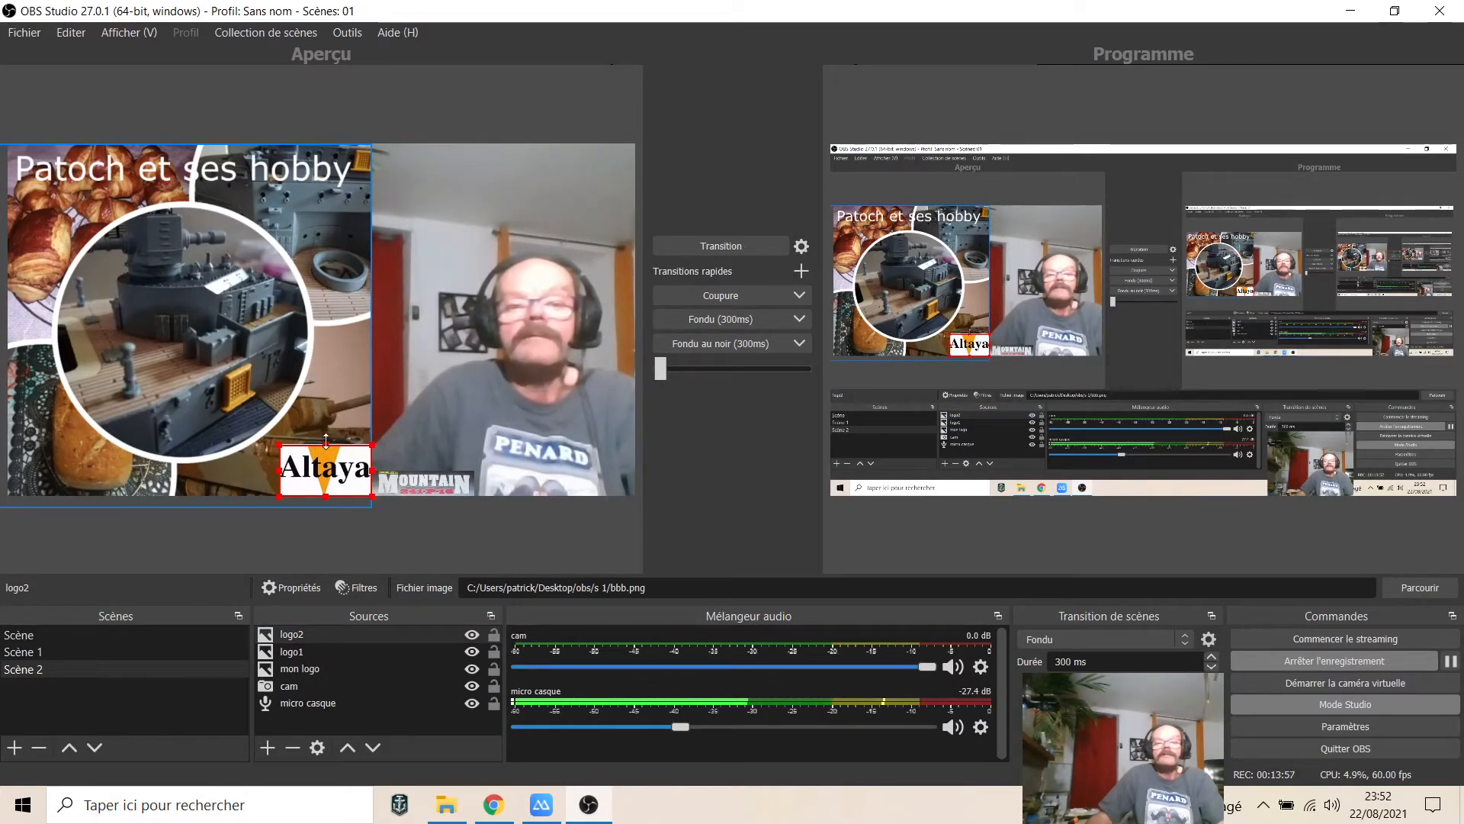
left_click_drag(323, 447, 327, 466)
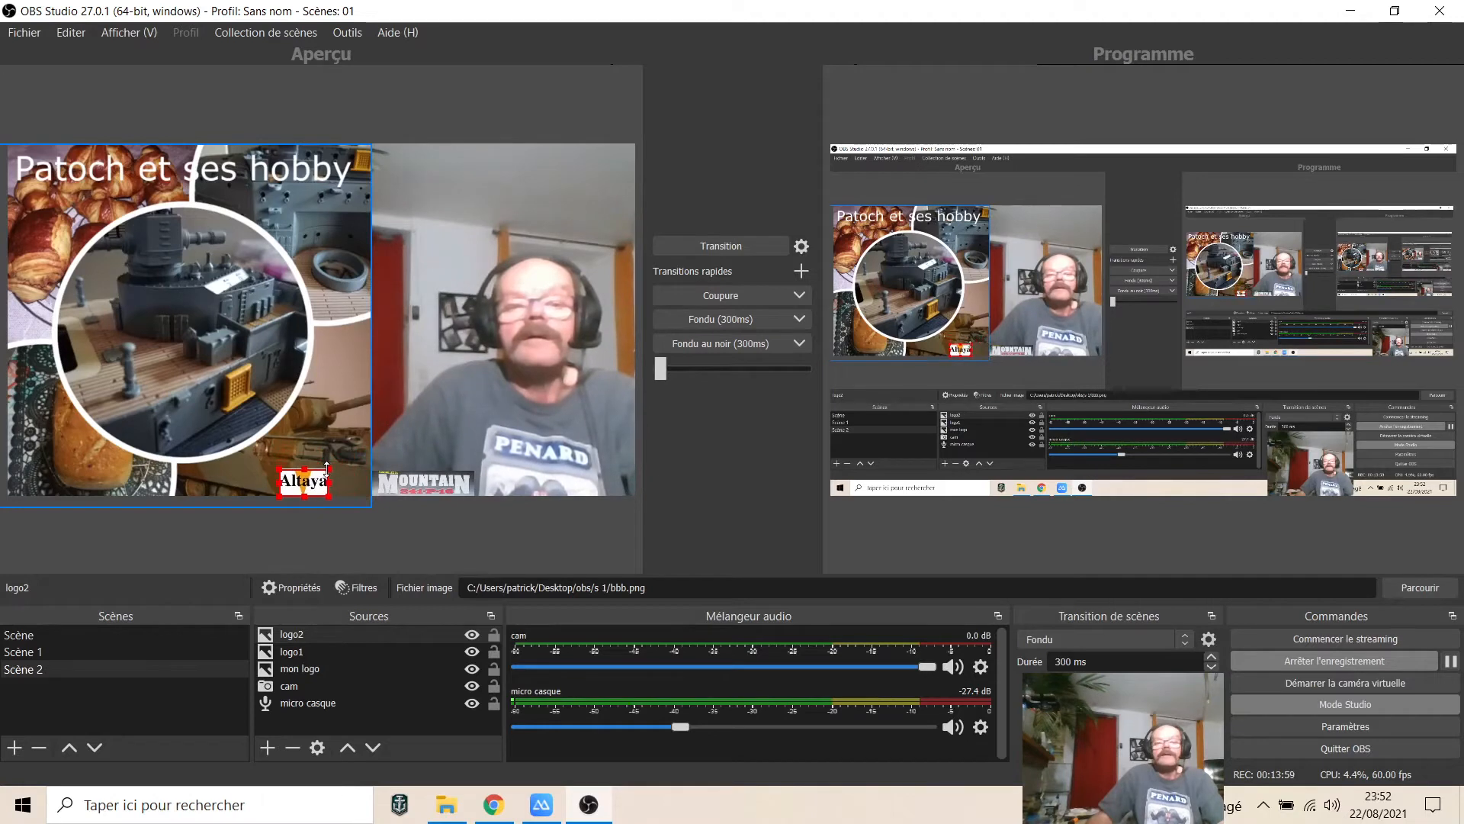
left_click_drag(316, 486, 349, 486)
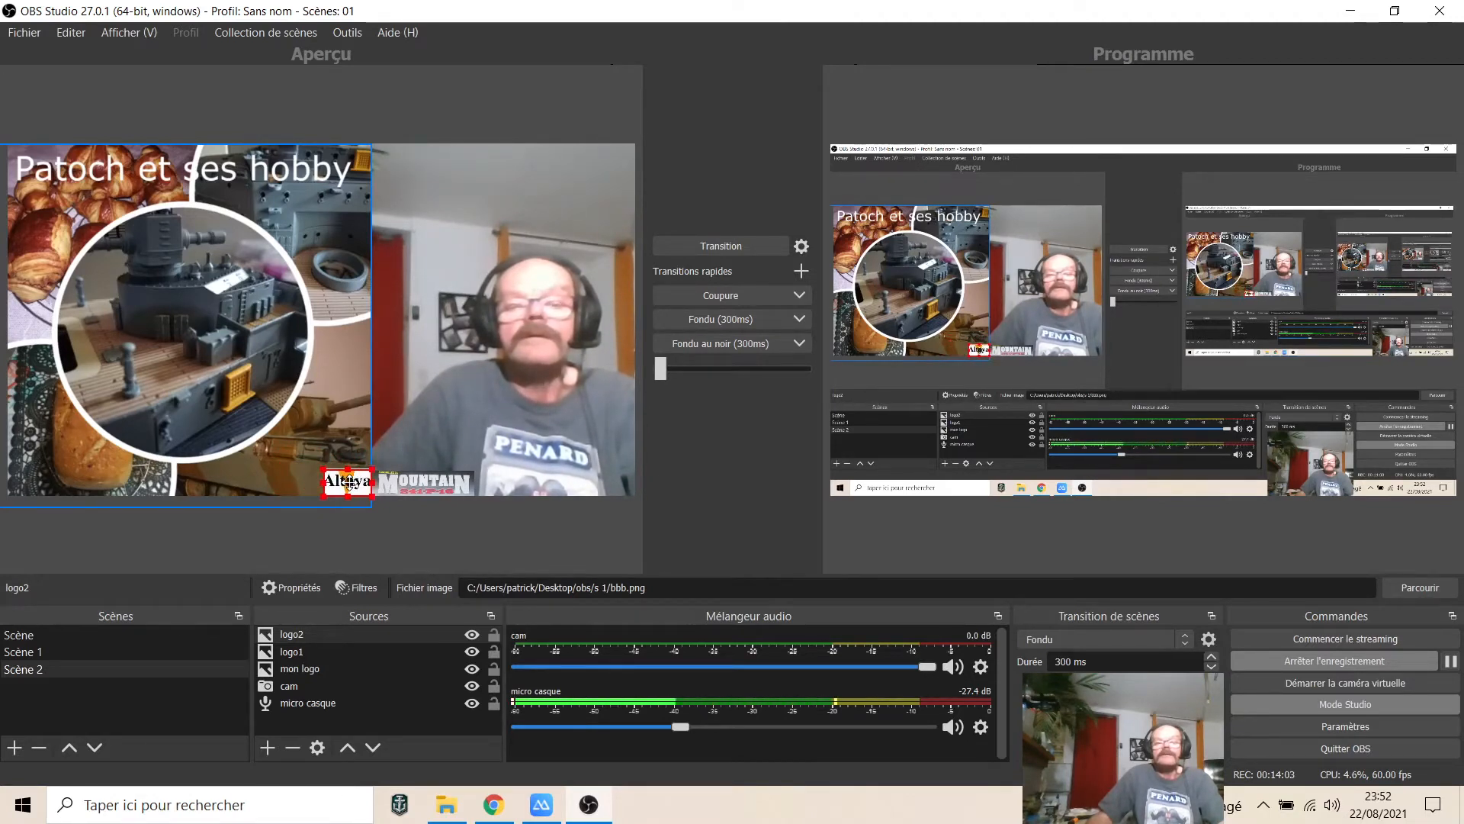
left_click(432, 479)
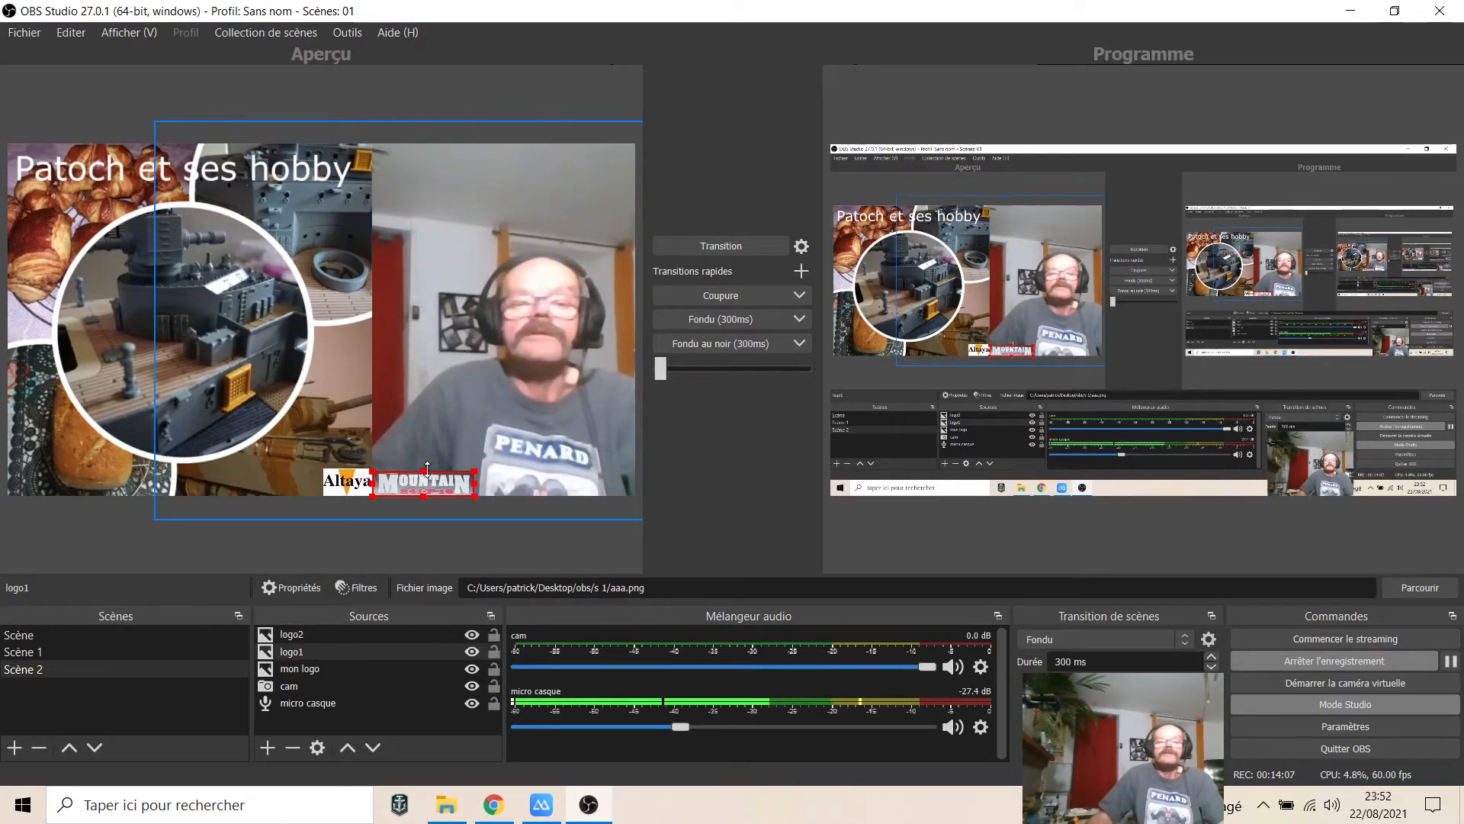
left_click_drag(427, 469, 428, 467)
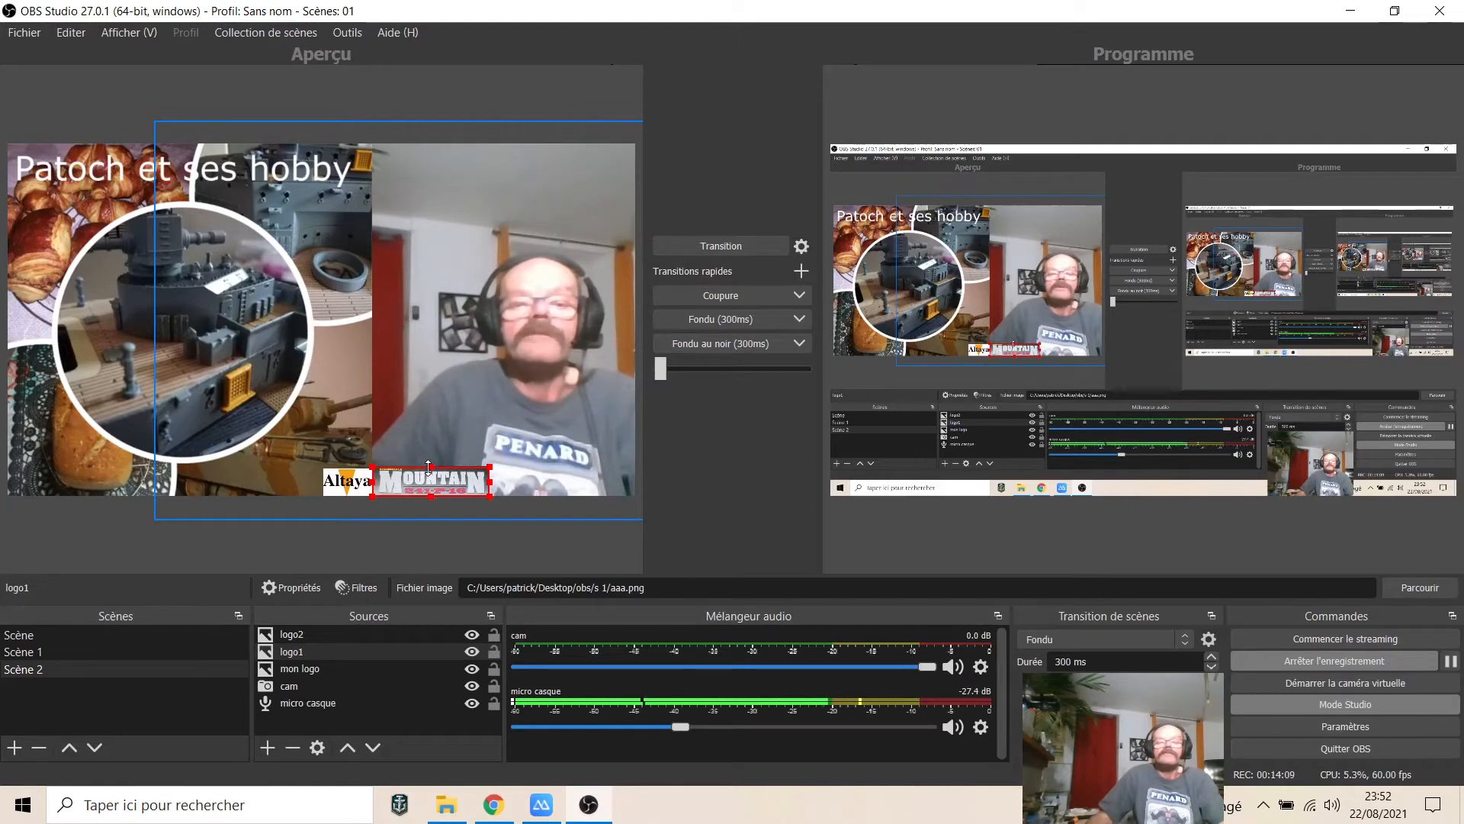
Step: Transition Scène 2 to the program output to check the logo layout, and switch back
left_click(420, 389)
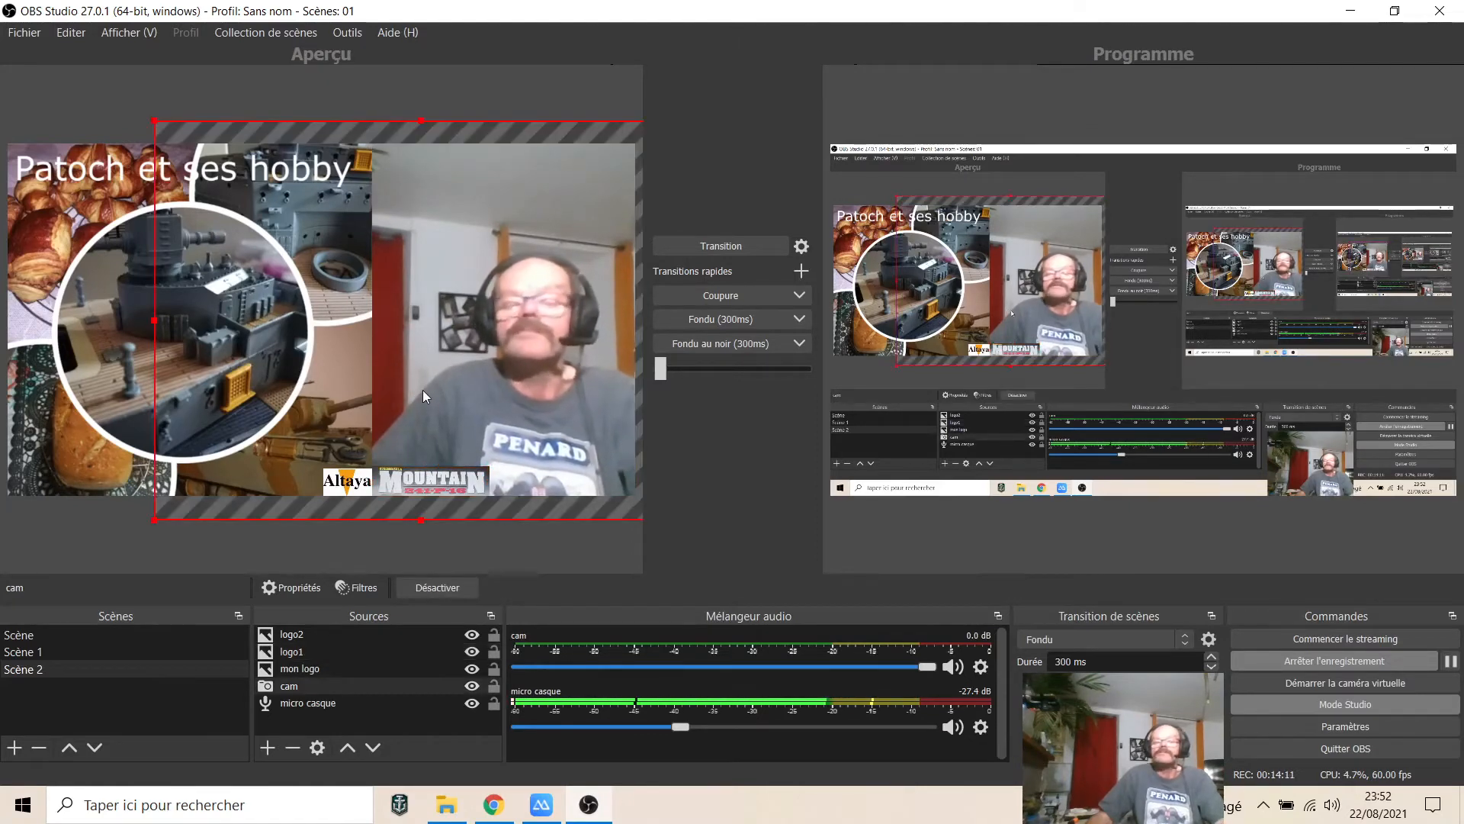
left_click(725, 246)
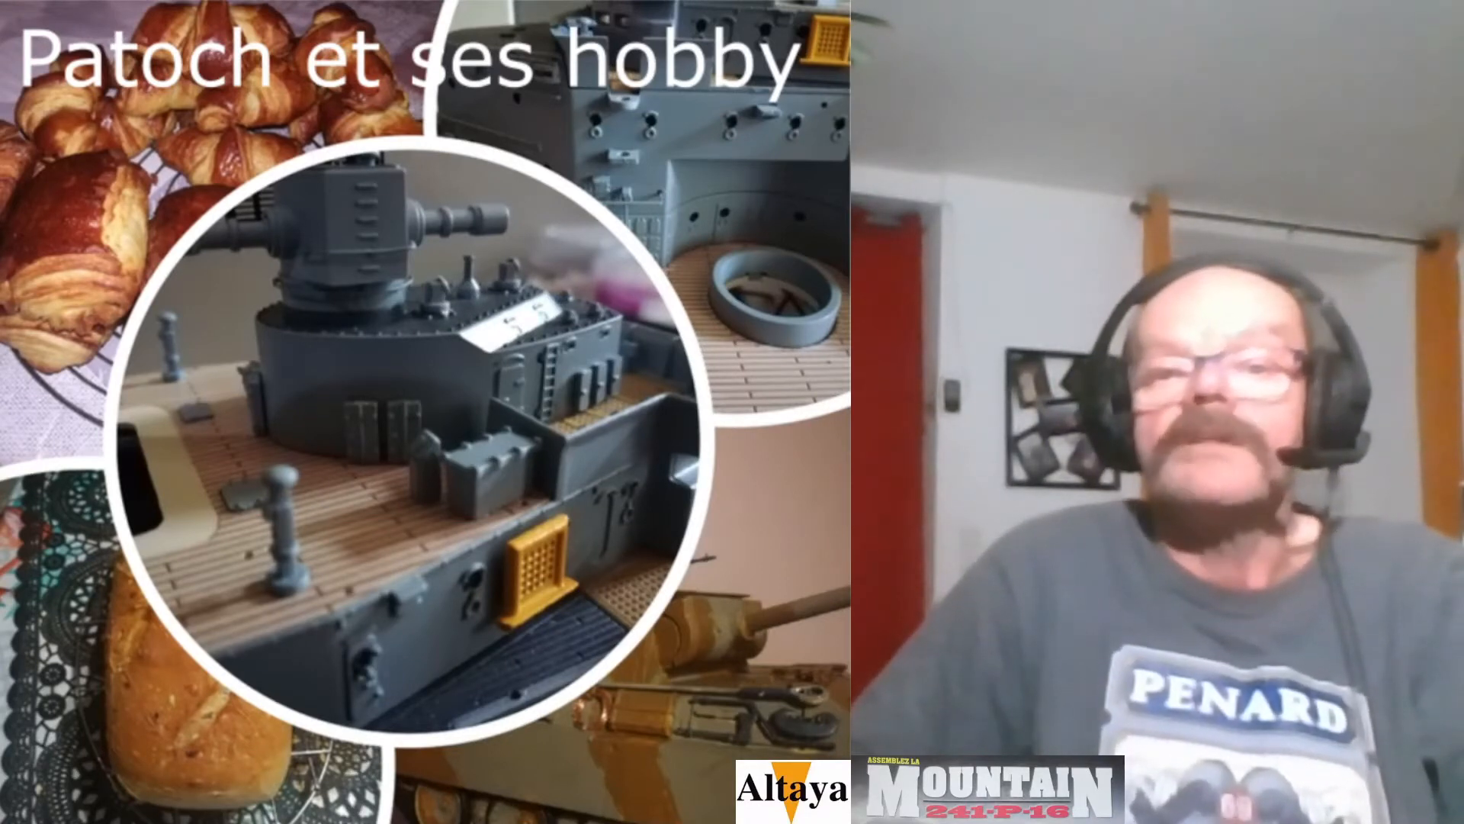
left_click(720, 247)
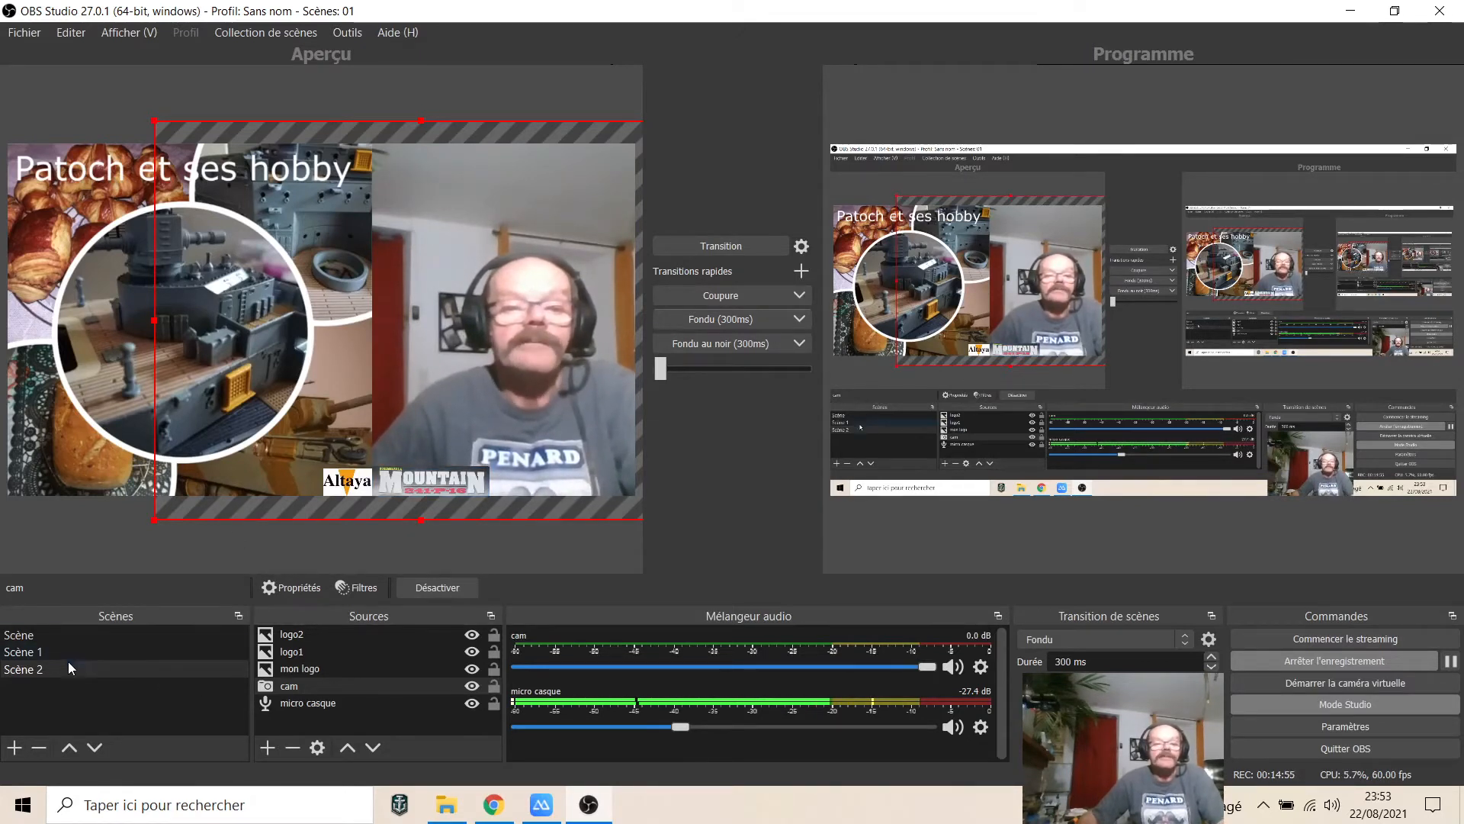
Step: Add a new media source named gare to Scène 2
left_click(267, 748)
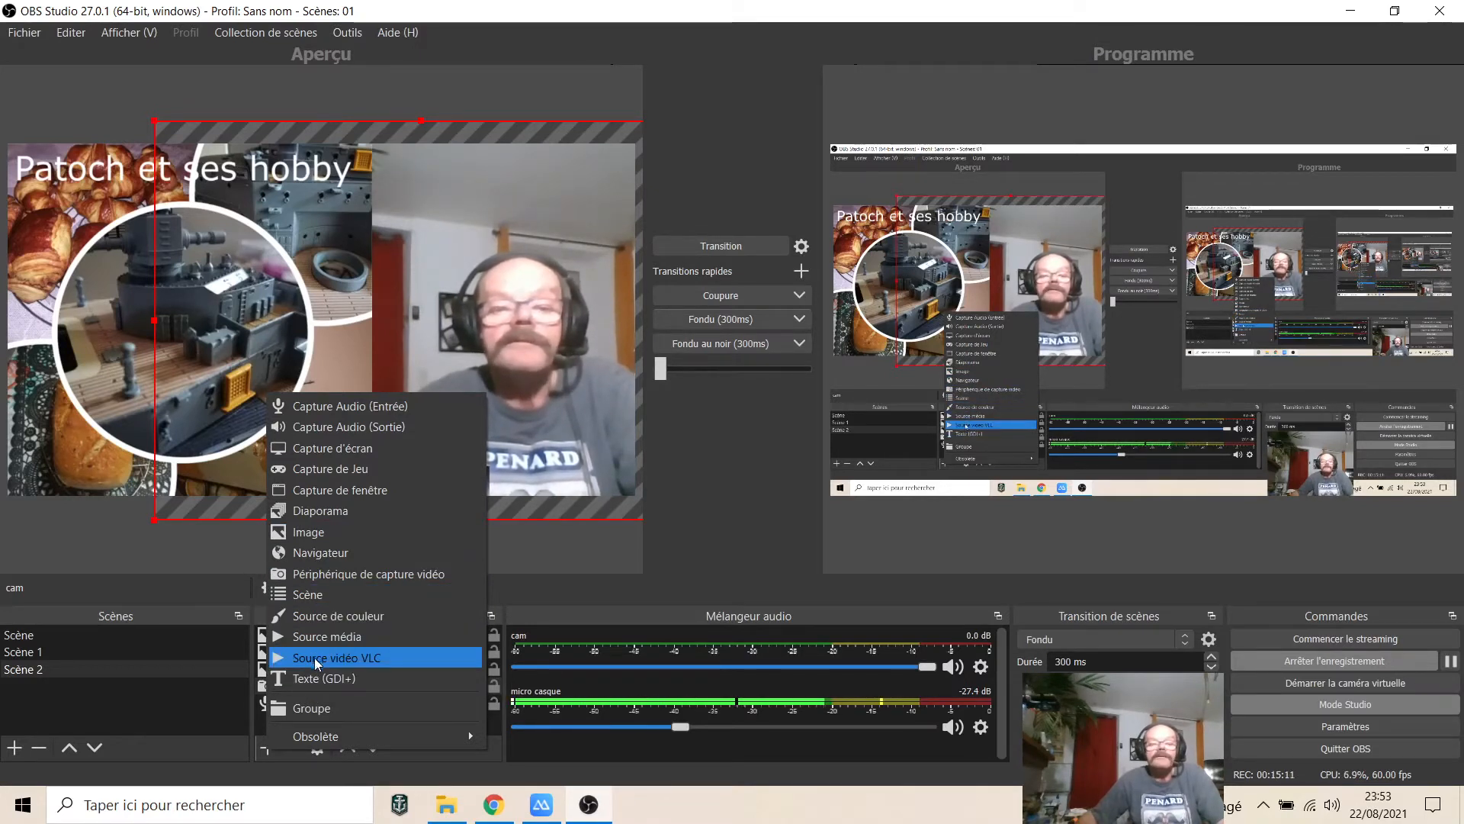
left_click(317, 638)
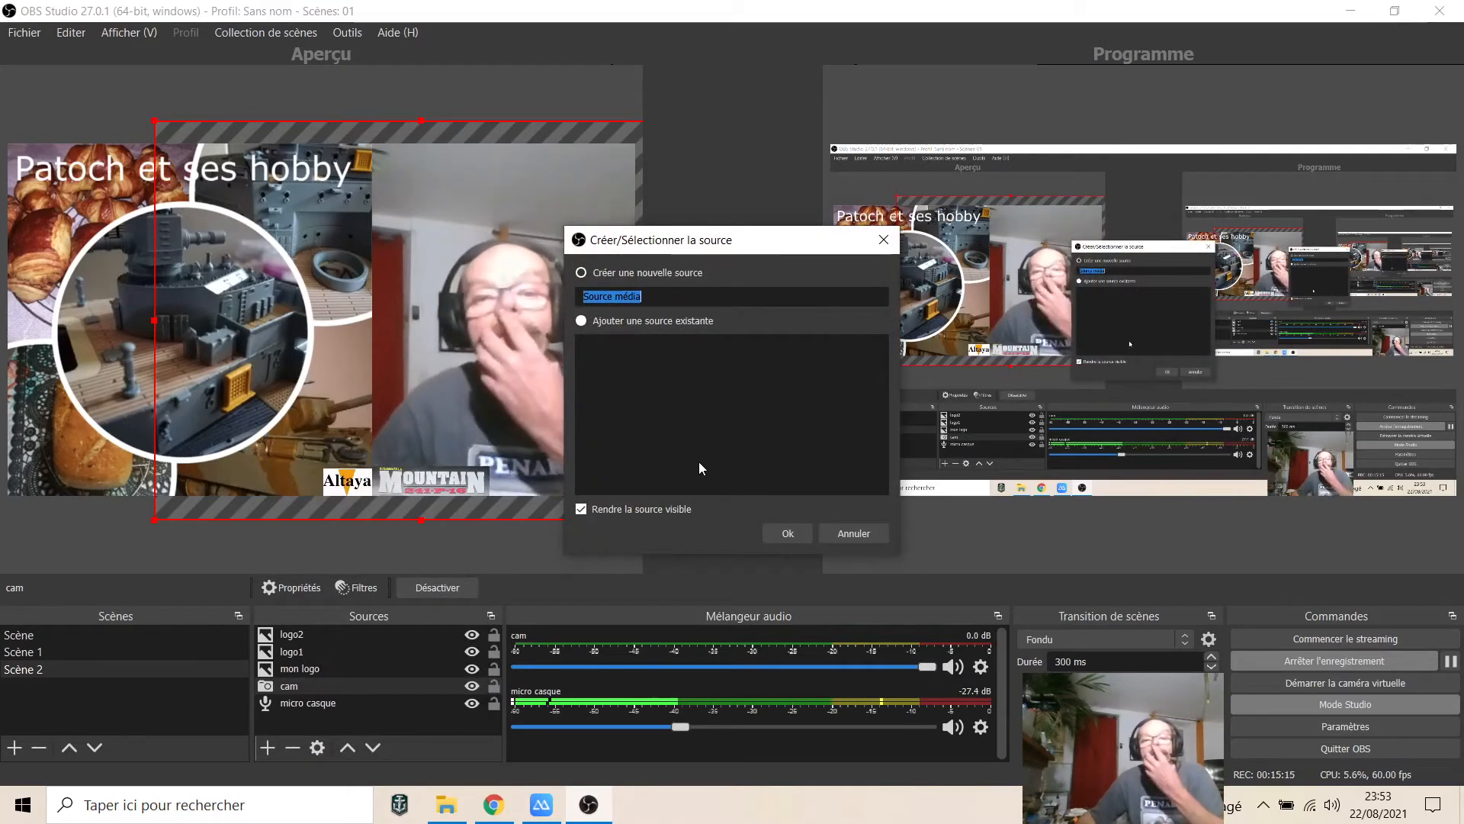
type("g")
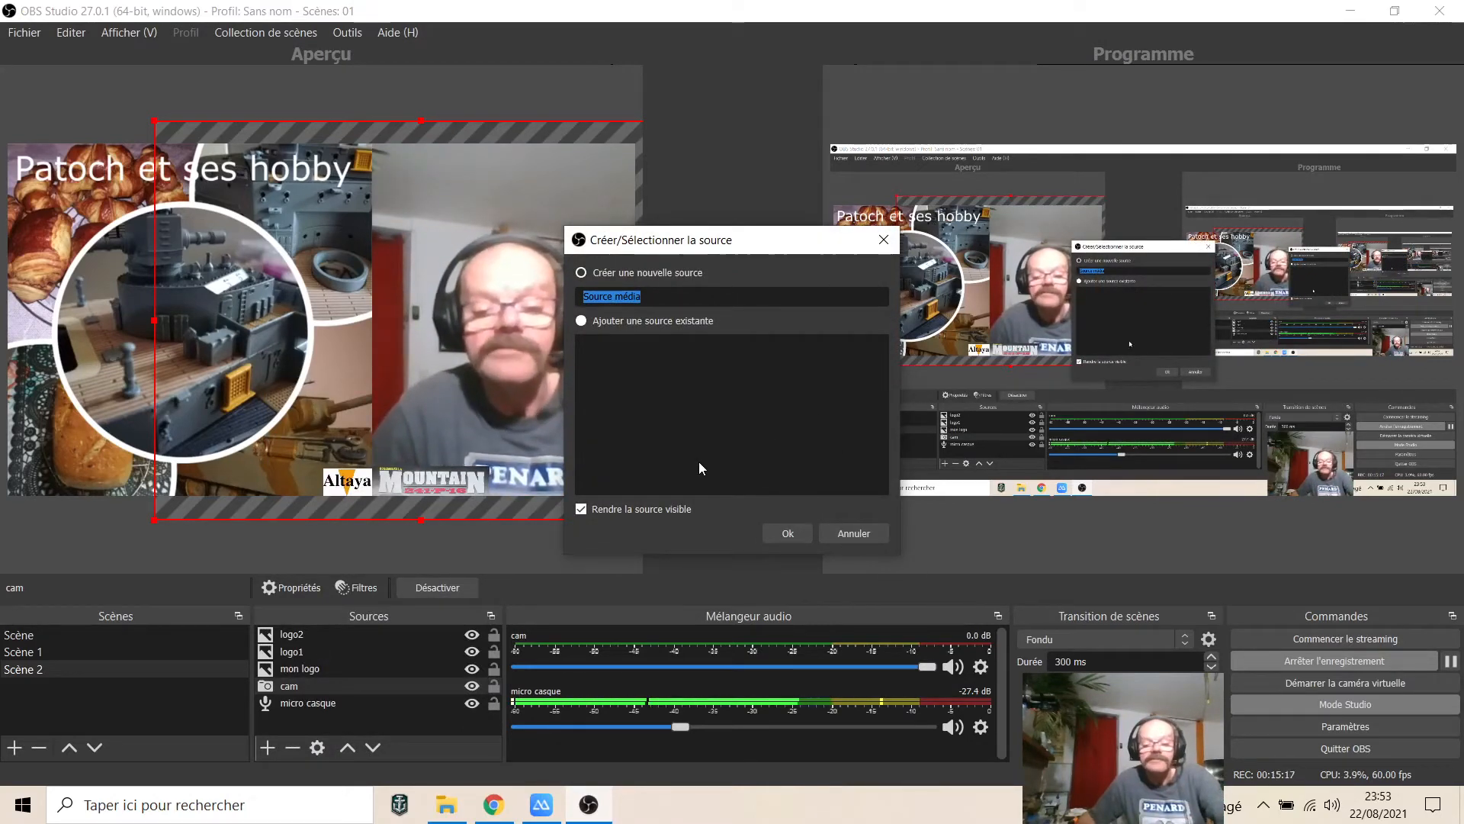
type("are")
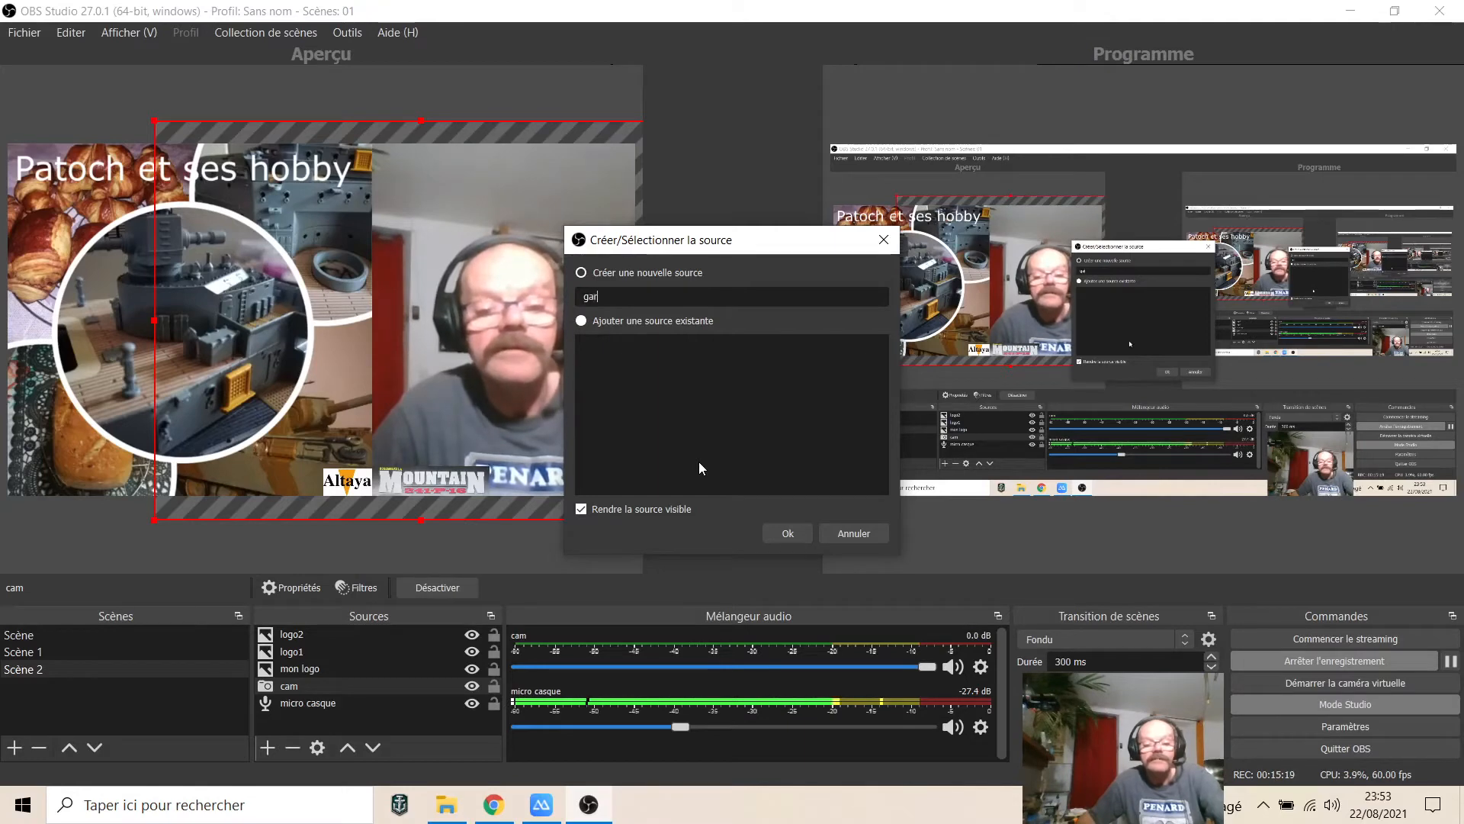
left_click(784, 527)
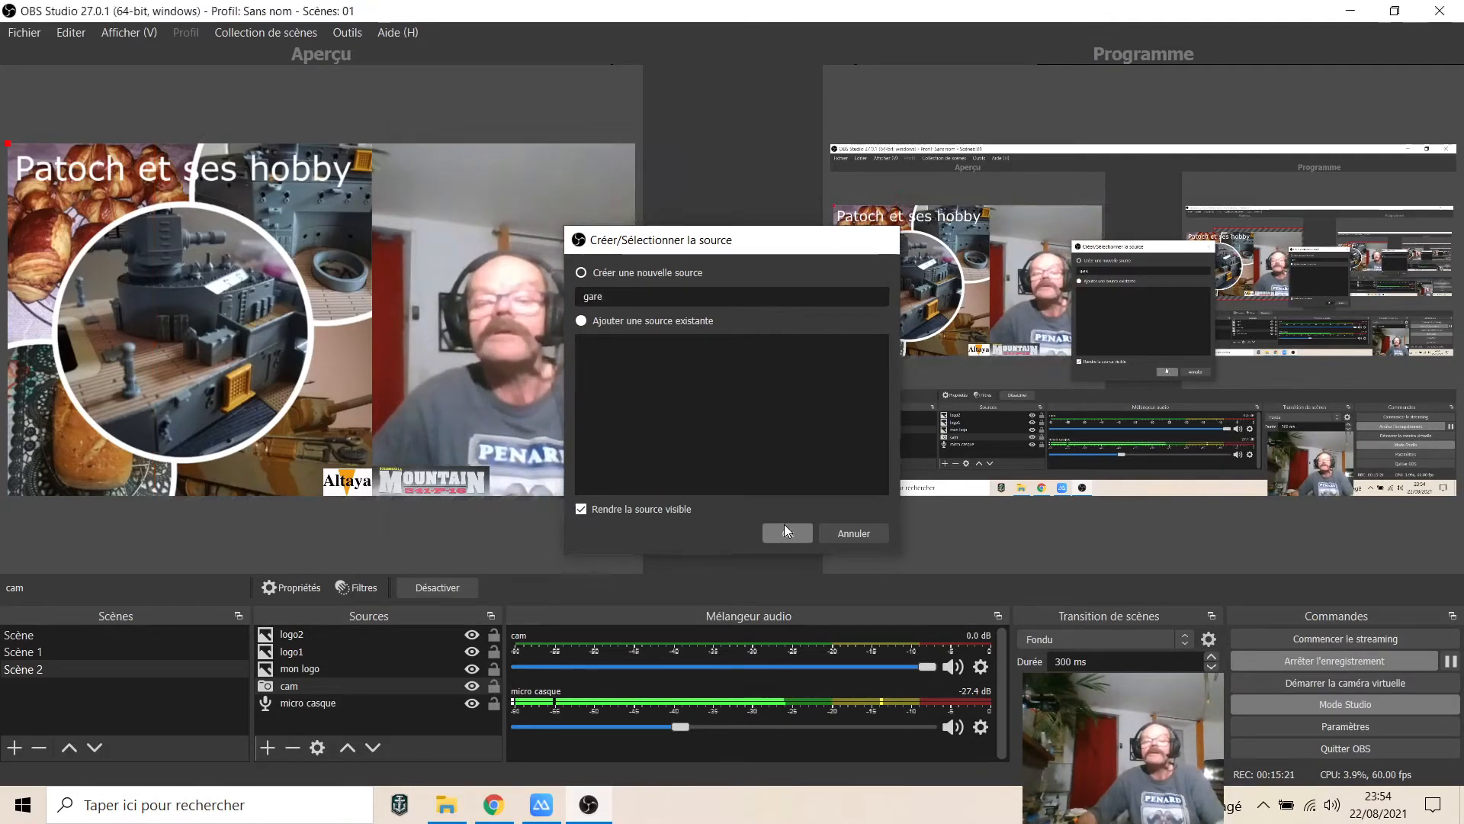
Step: Load the mountain gare audio file from the obs > s 2 folder on the Bureau as the gare source's local file
left_click(998, 503)
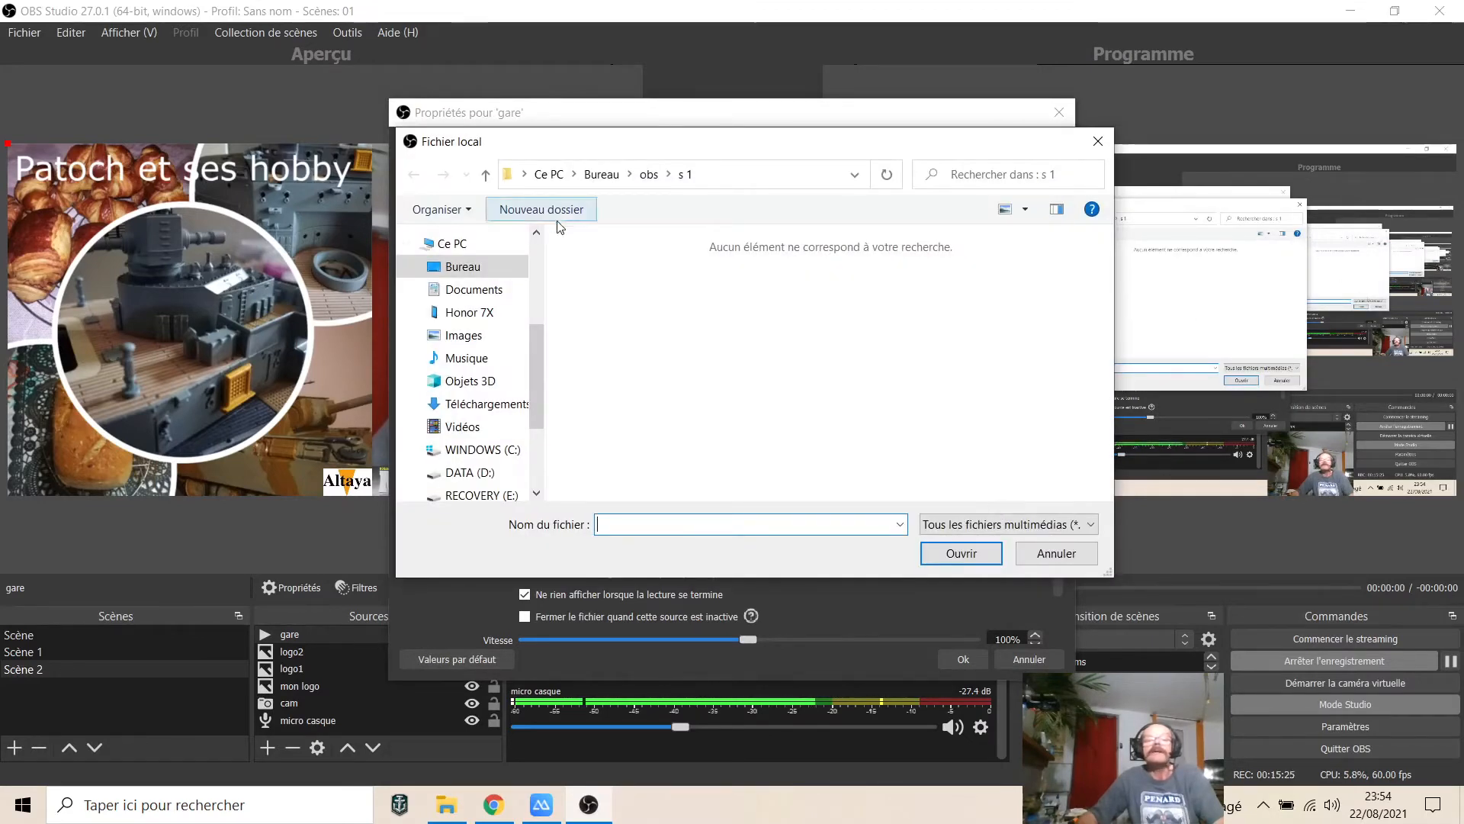
left_click(474, 268)
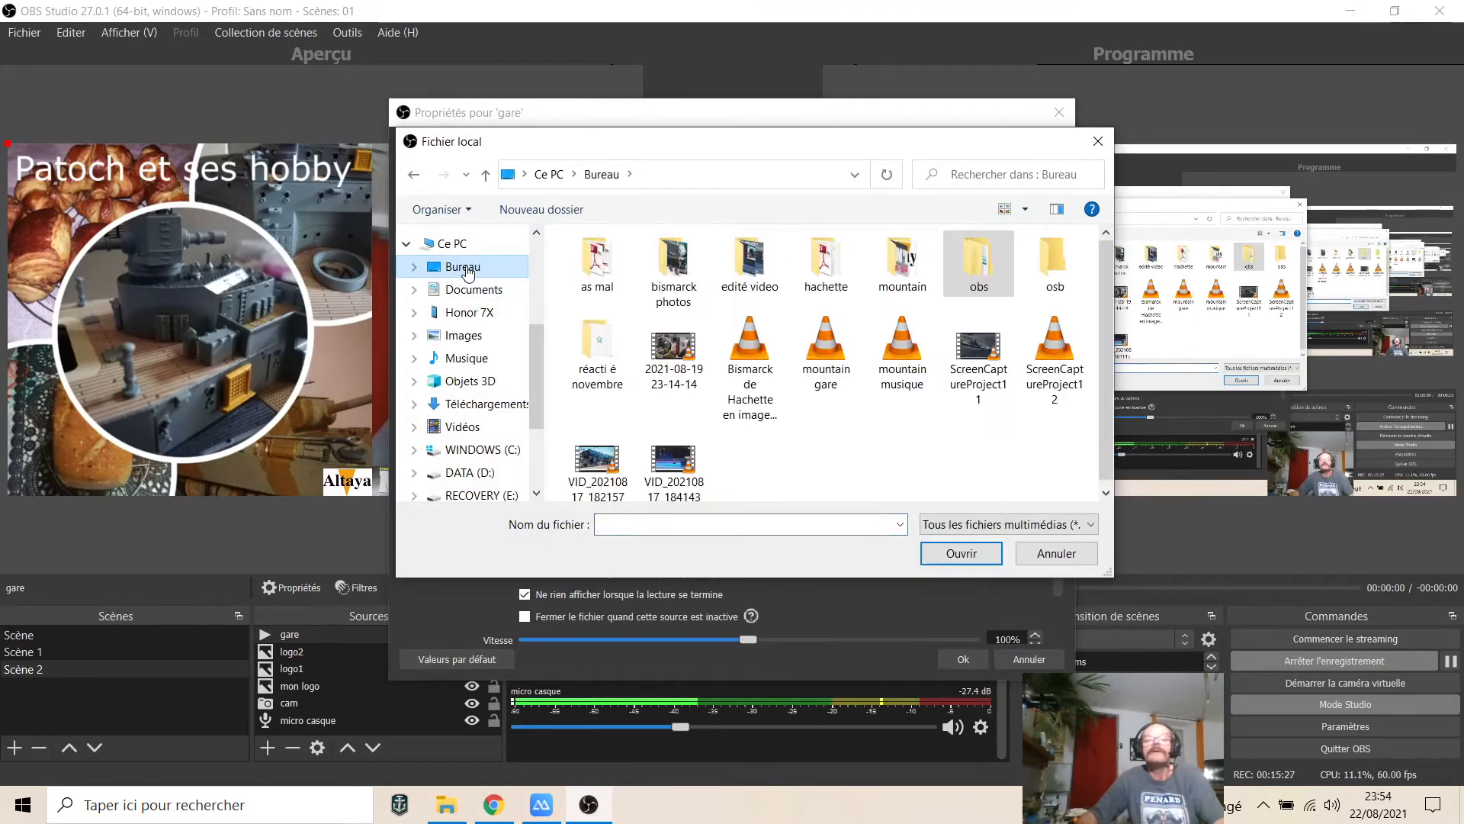
left_click(983, 259)
double_click(982, 259)
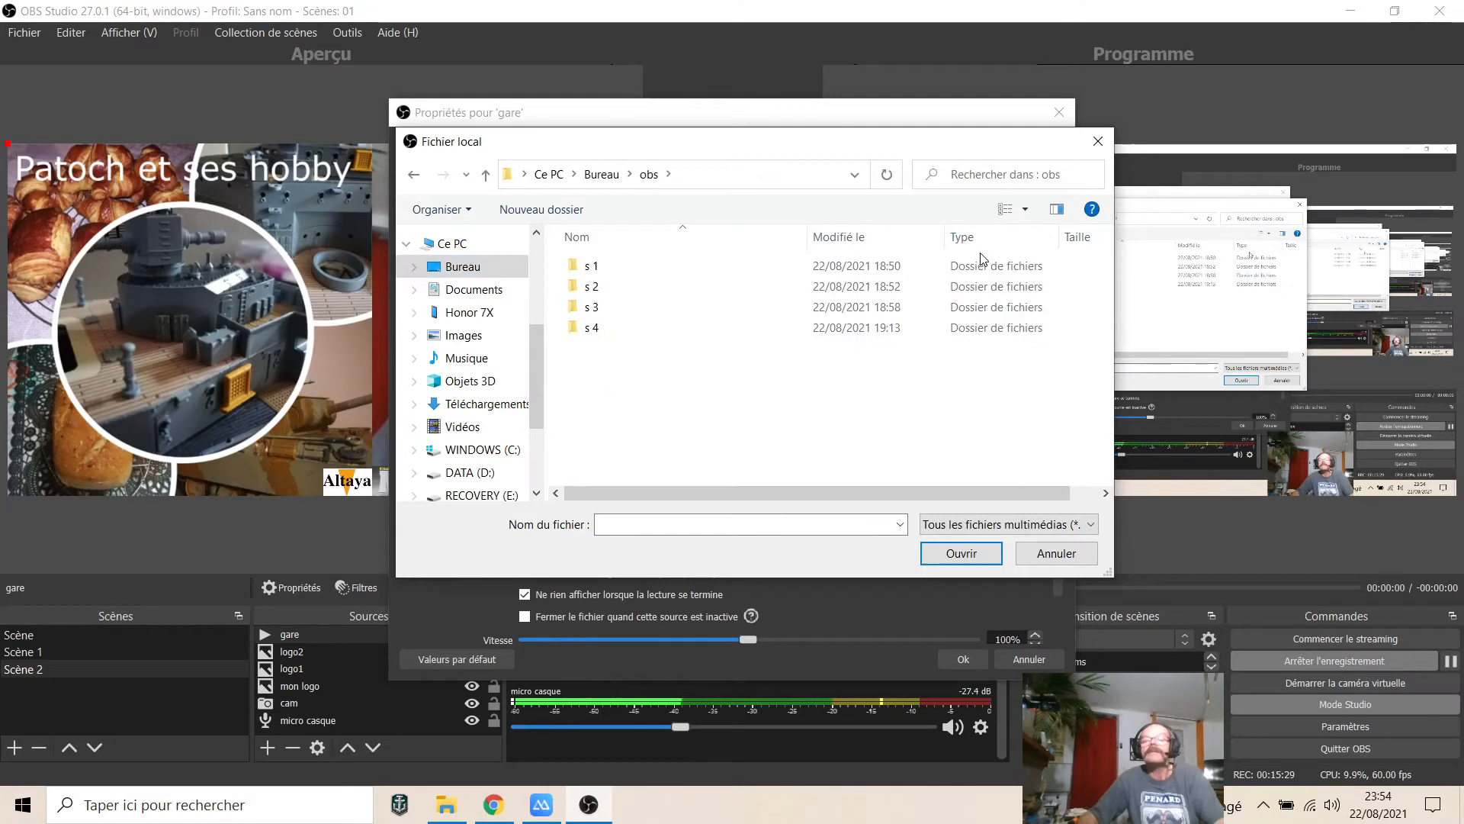
double_click(591, 286)
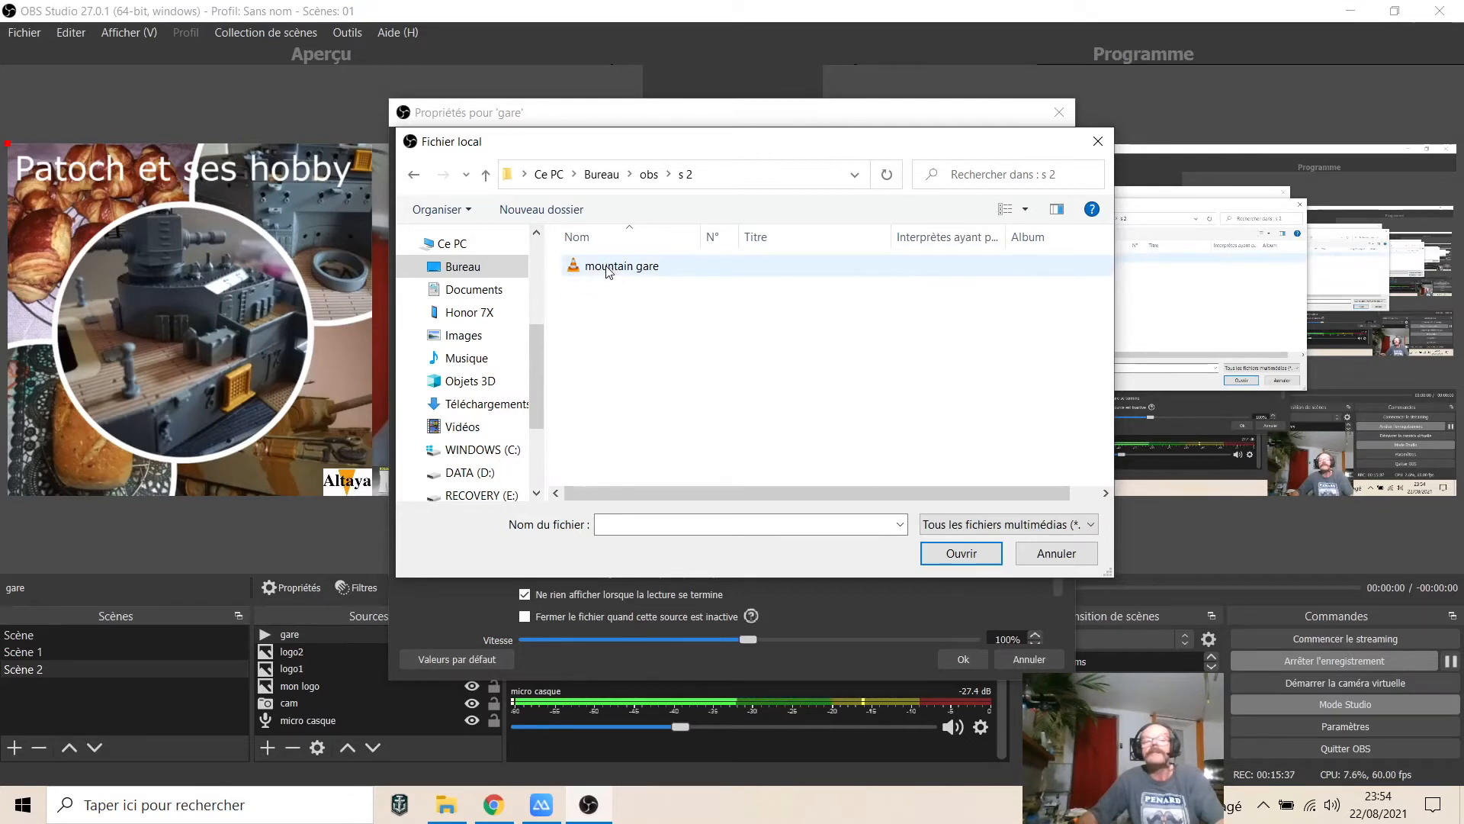
left_click(609, 268)
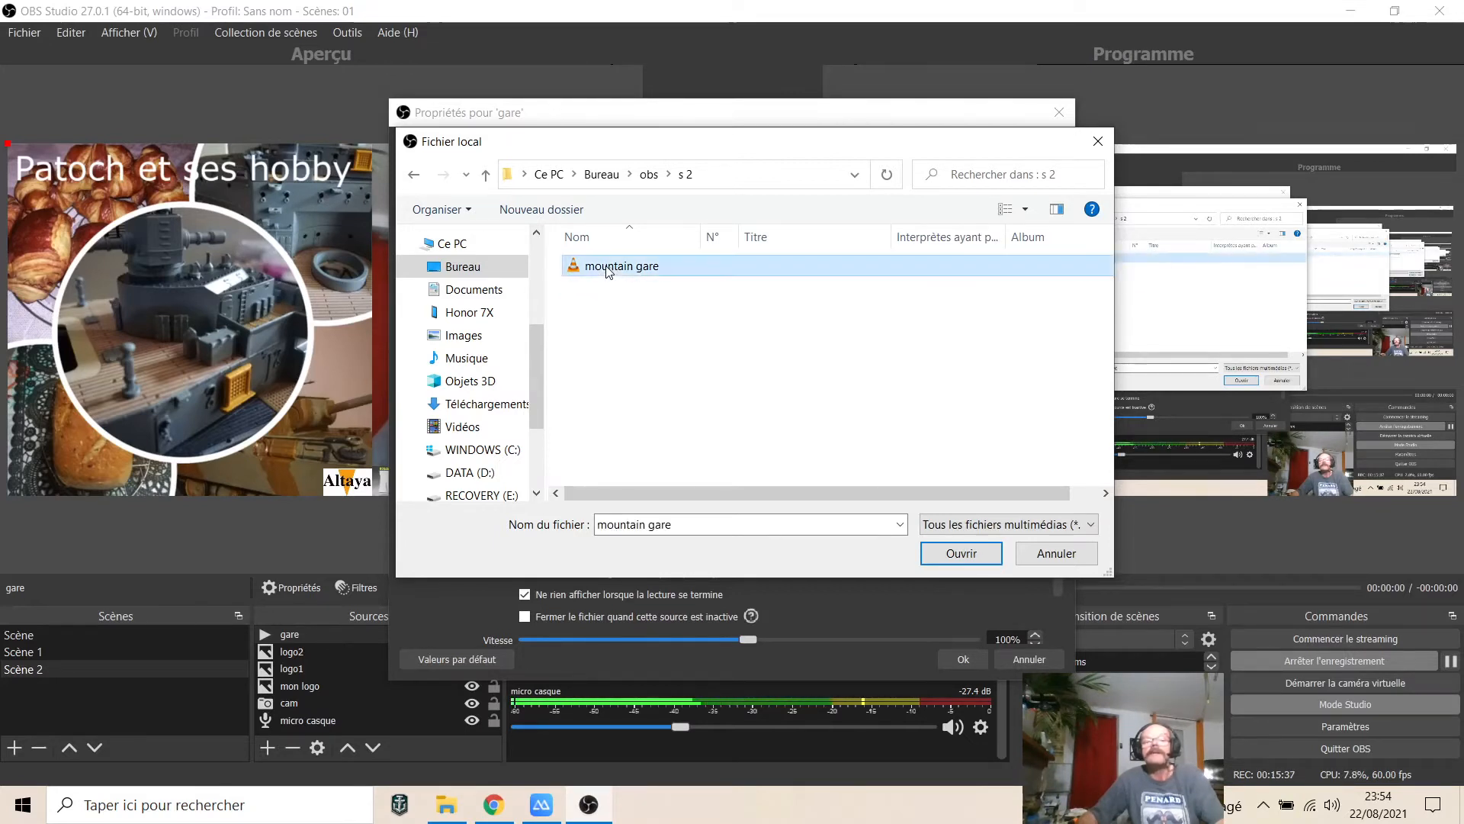
left_click(951, 555)
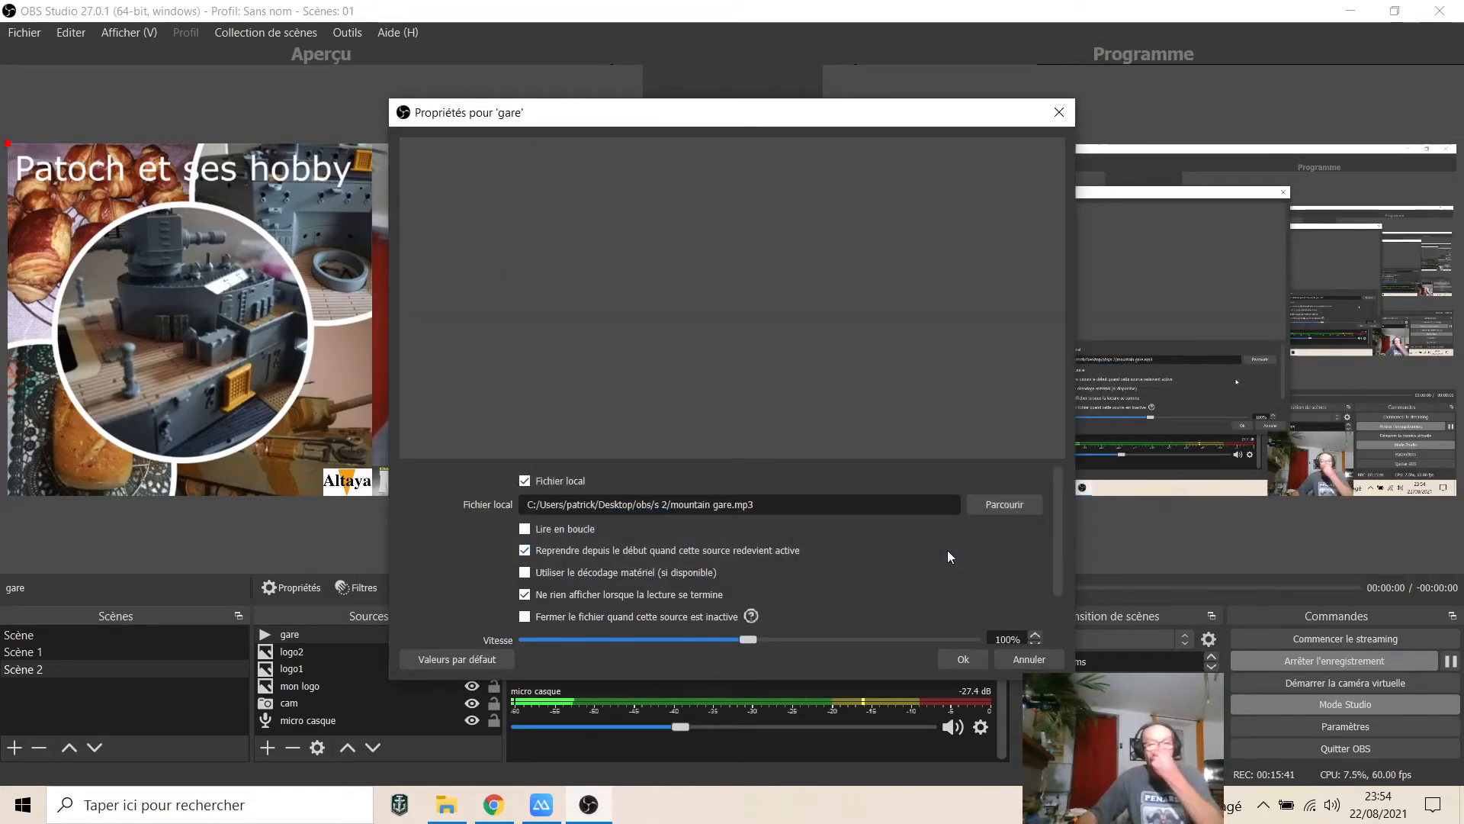
left_click(951, 661)
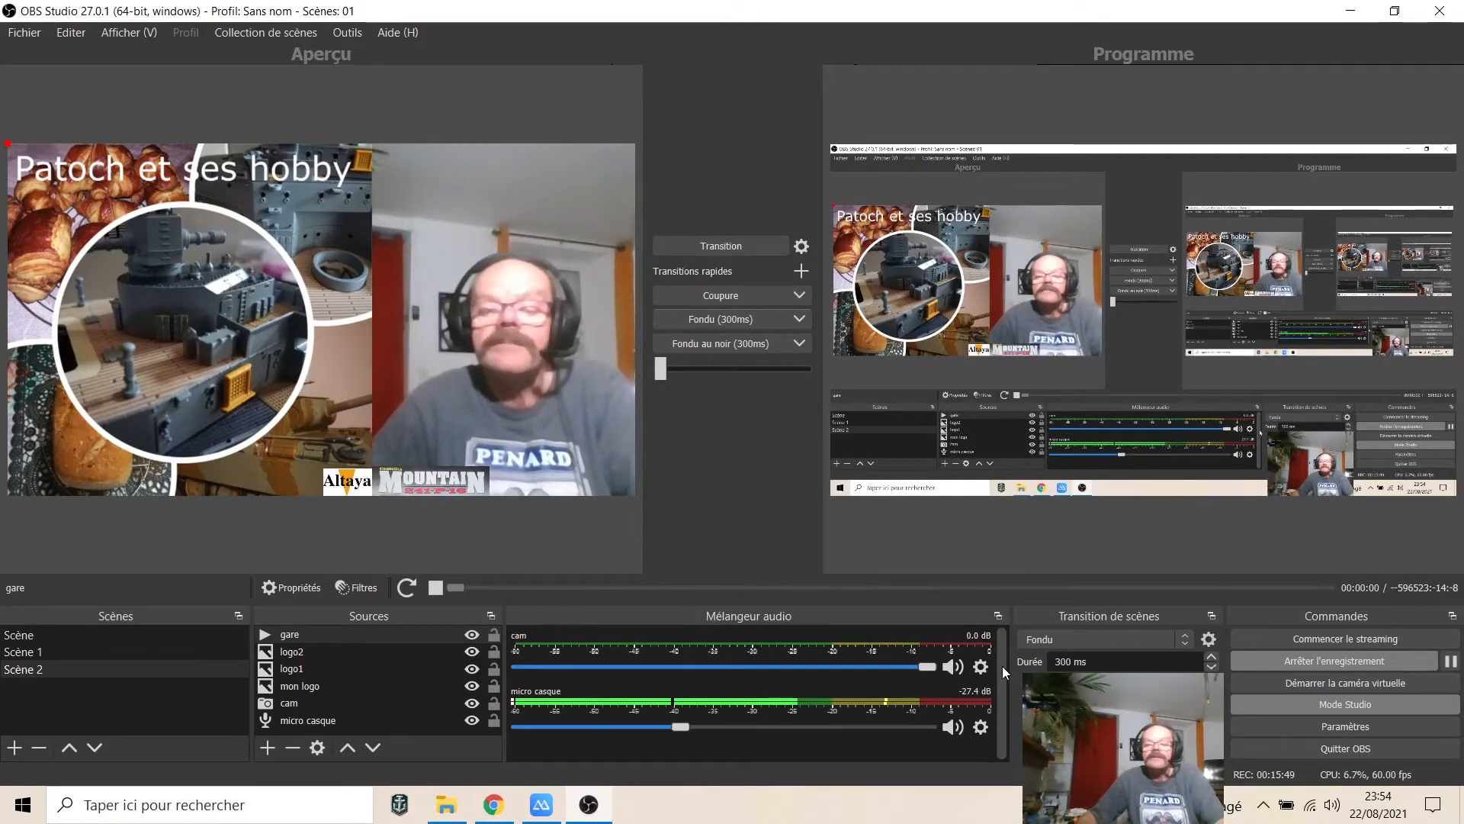
Step: Enable loop playback (Lire en boucle) for the gare media source, keeping mountain gare as its file
left_click(319, 639)
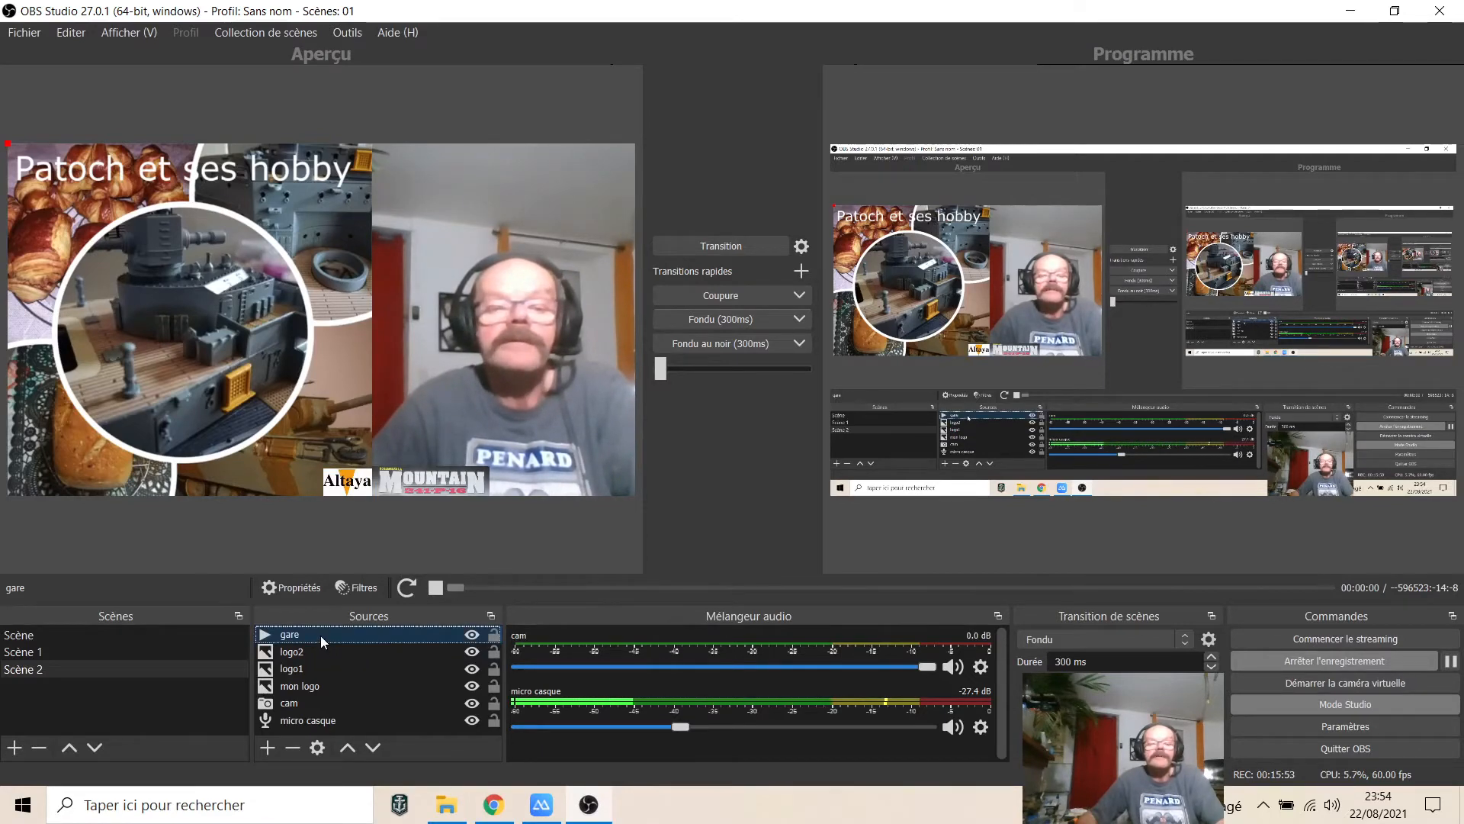
double_click(320, 638)
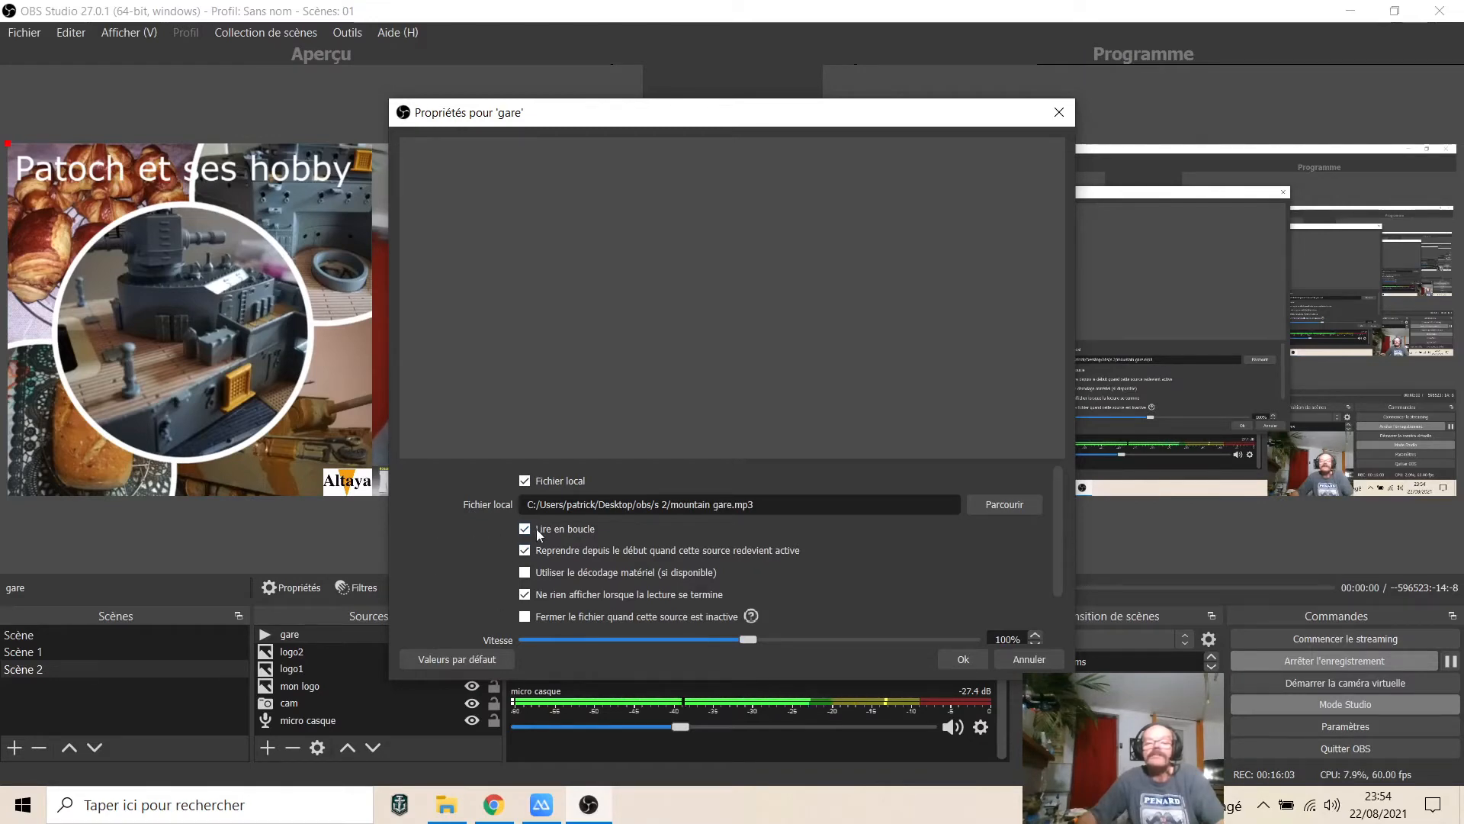
left_click(1005, 504)
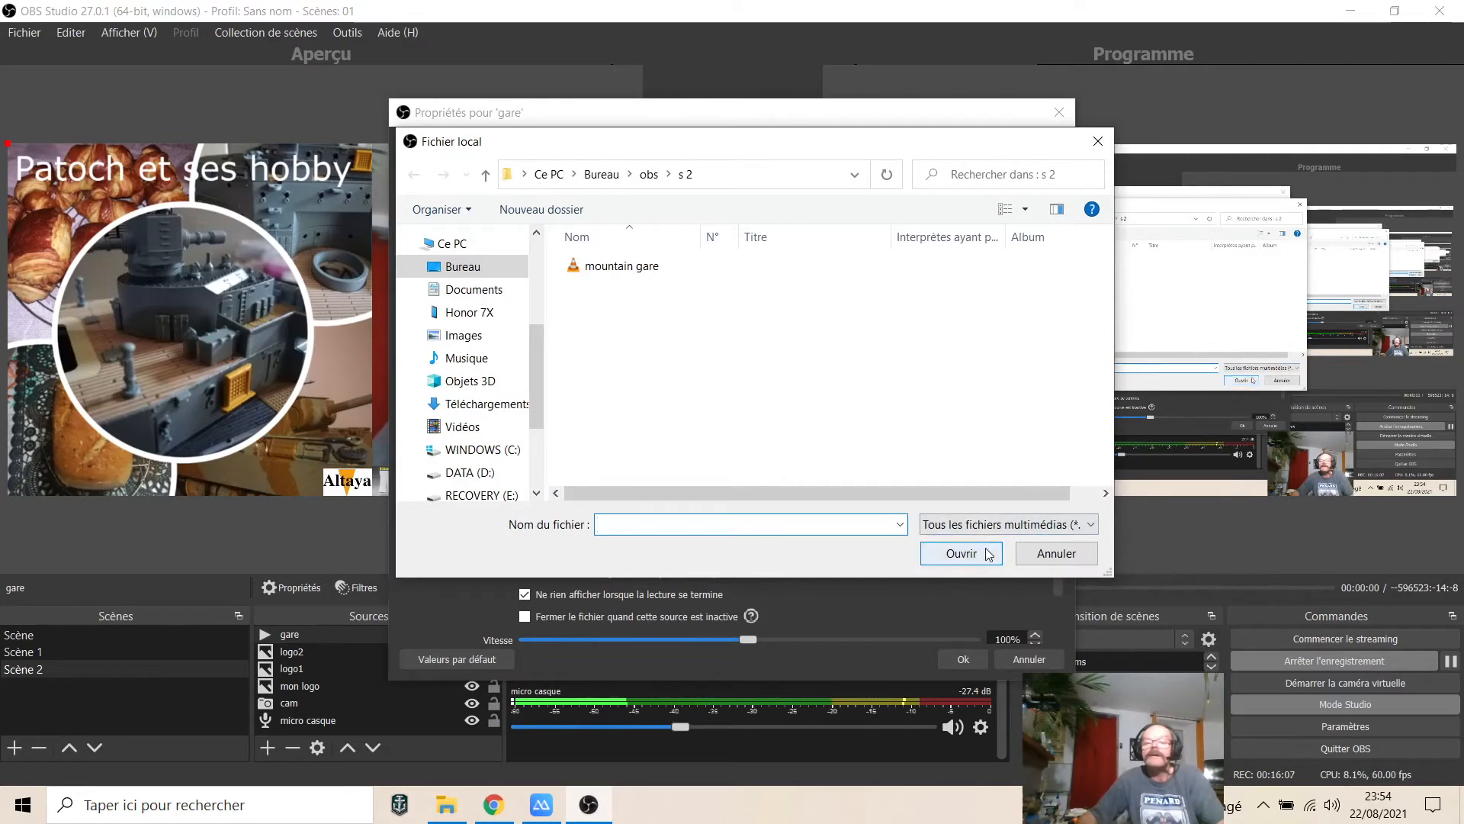
left_click(1062, 554)
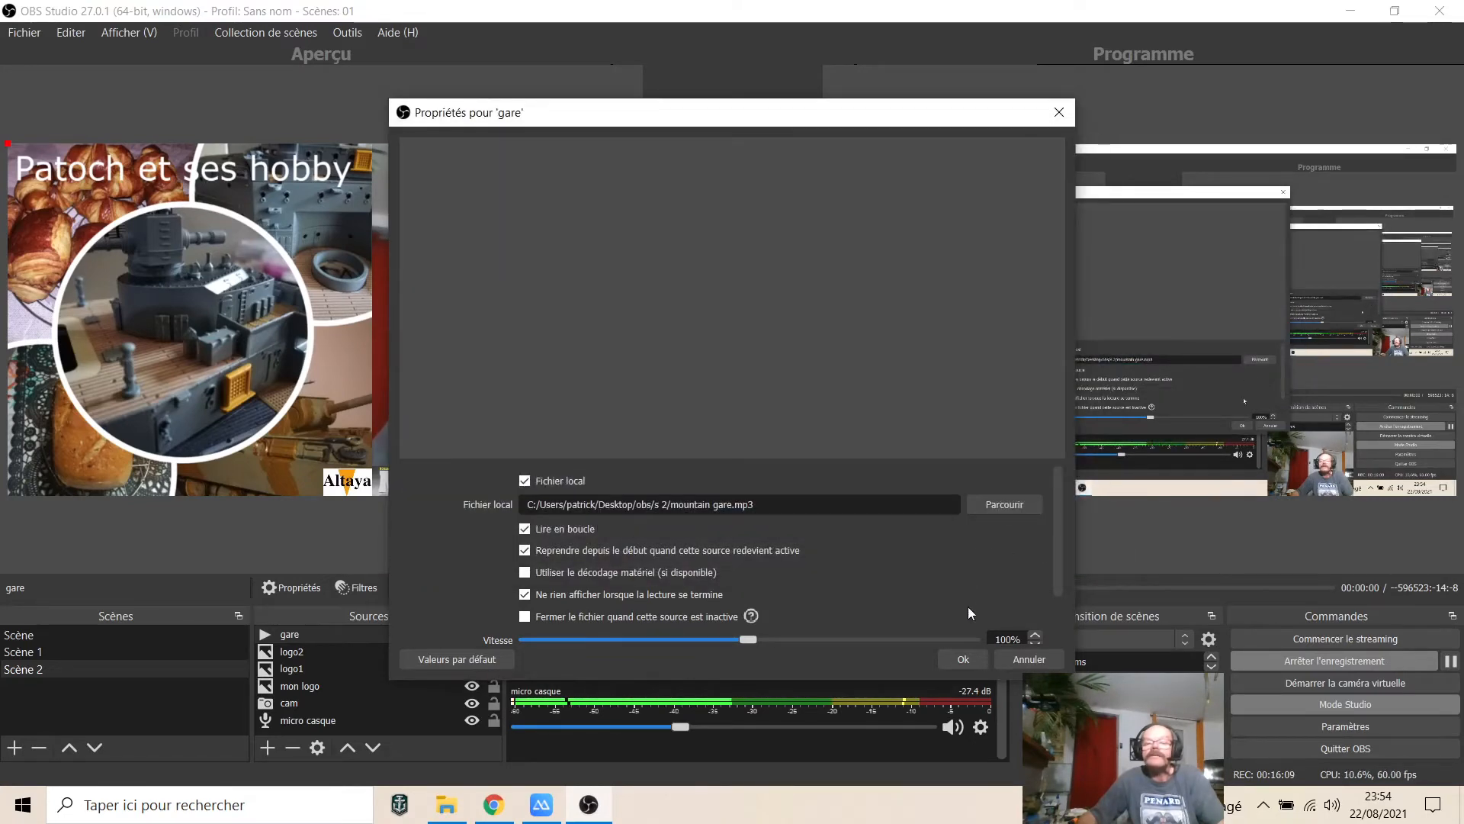
left_click(969, 657)
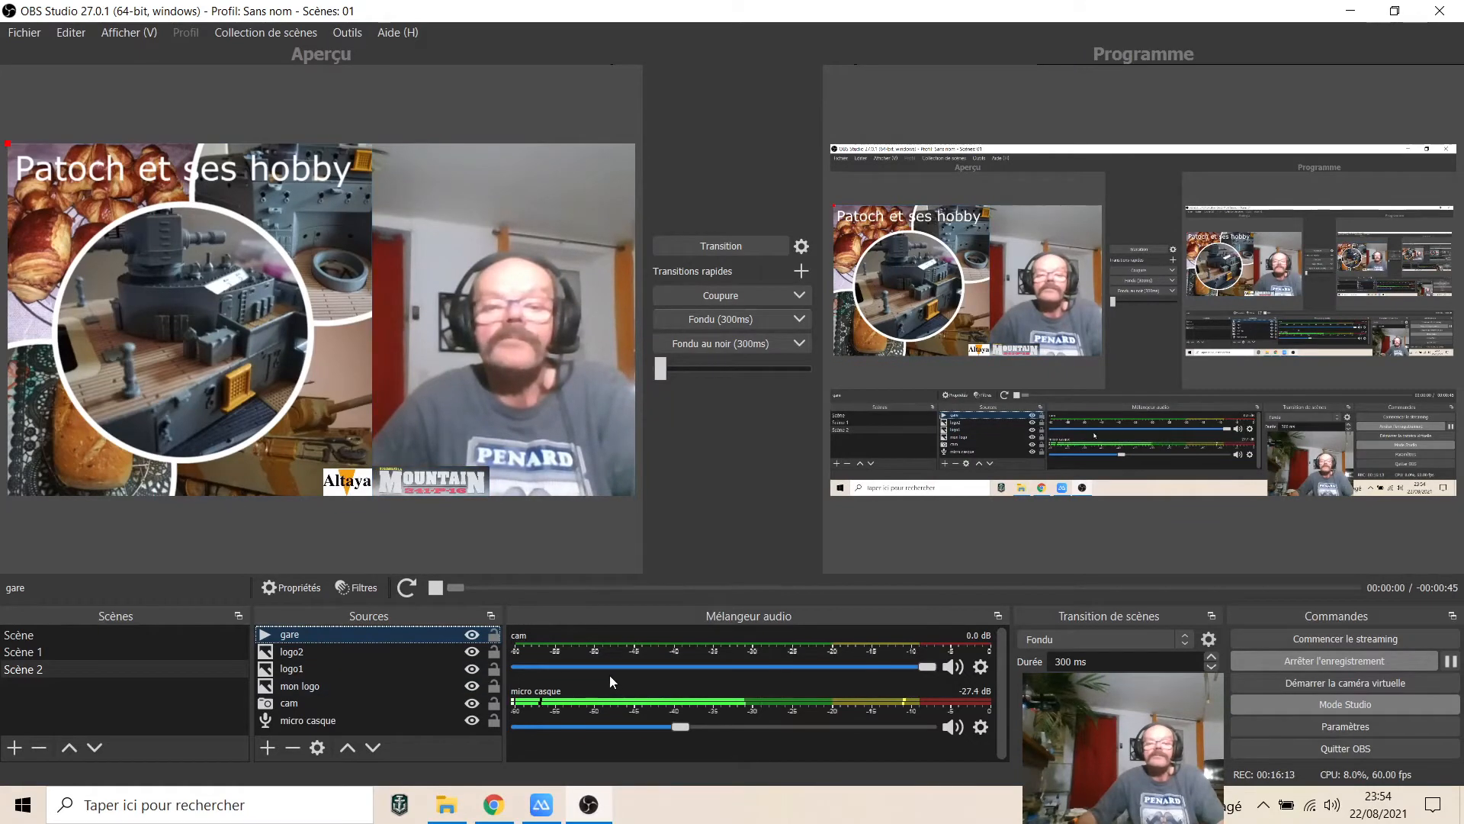
Step: Preview Scène 1, return to Scène 2, restart the gare media and review its playback properties
left_click(98, 654)
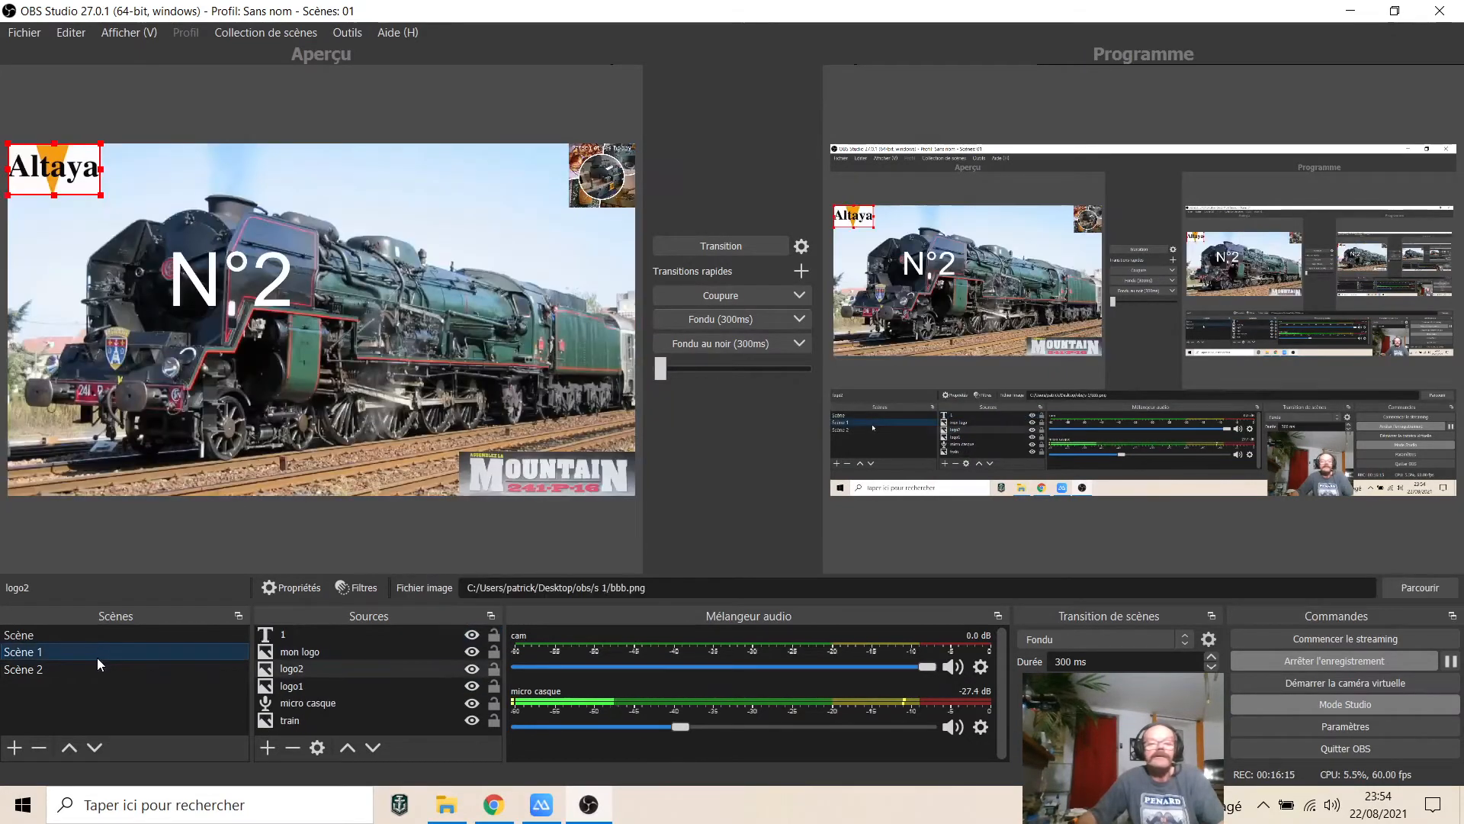
left_click(81, 672)
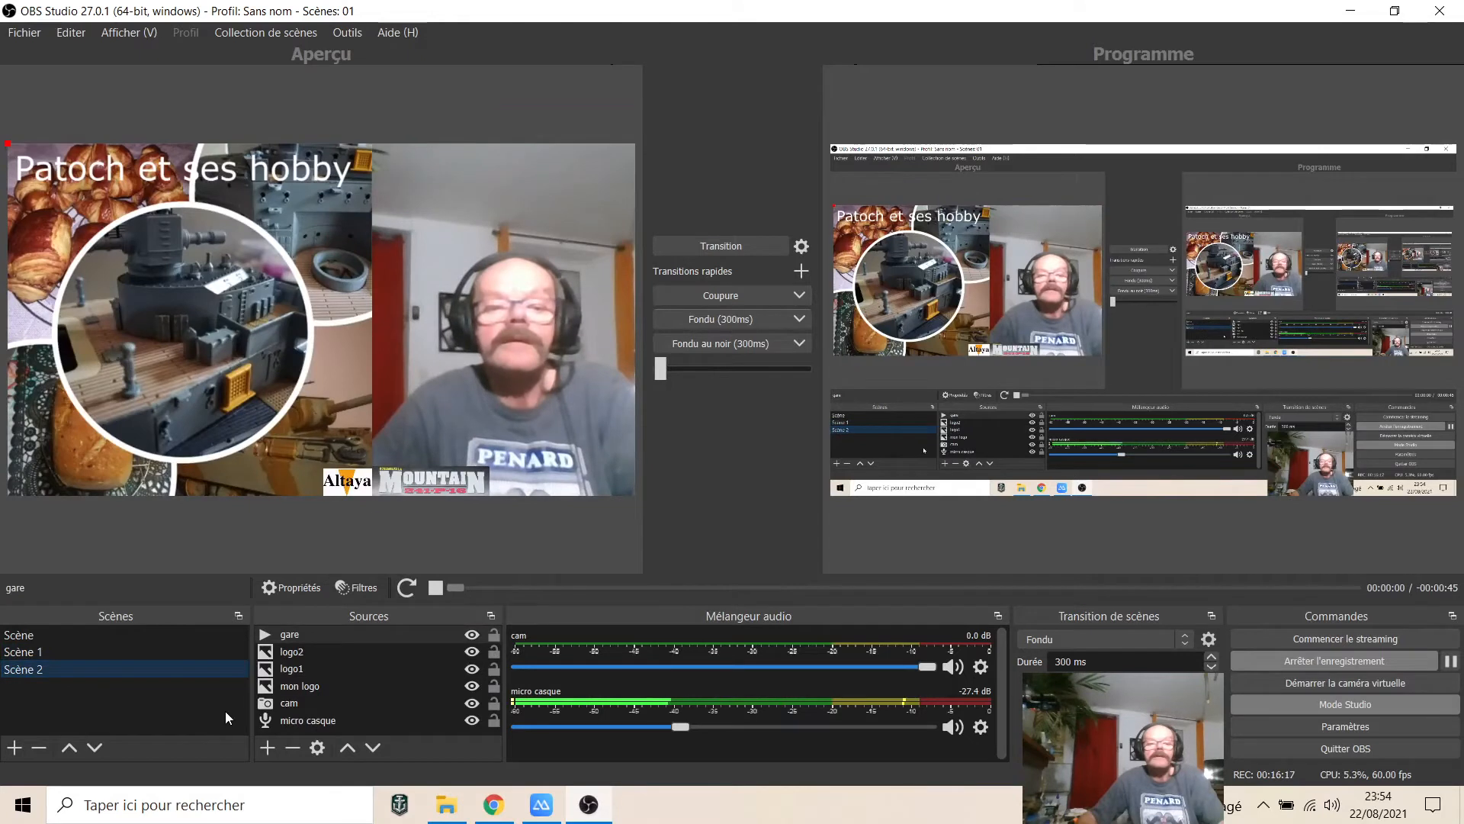
left_click(408, 588)
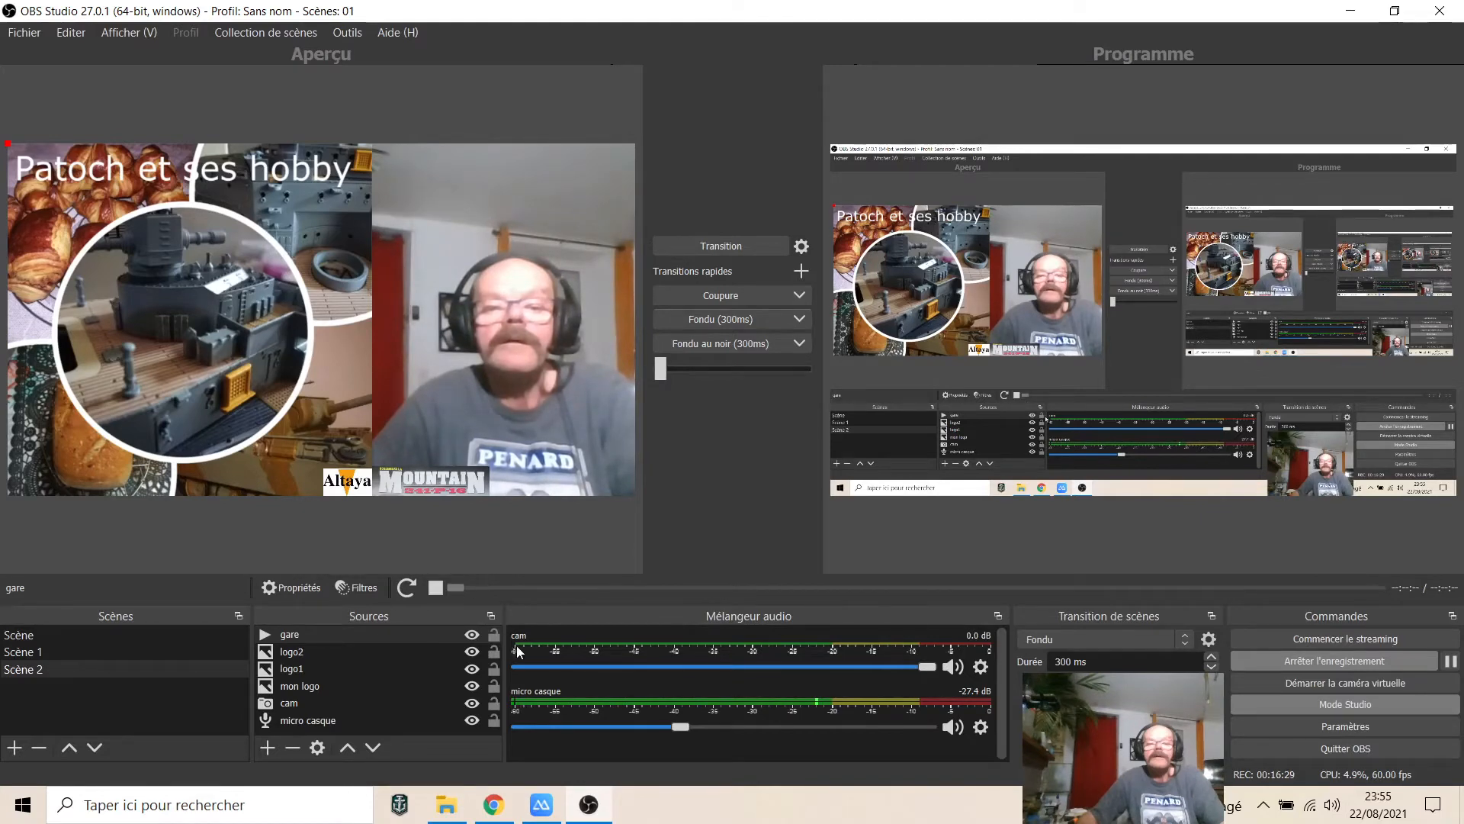
double_click(341, 638)
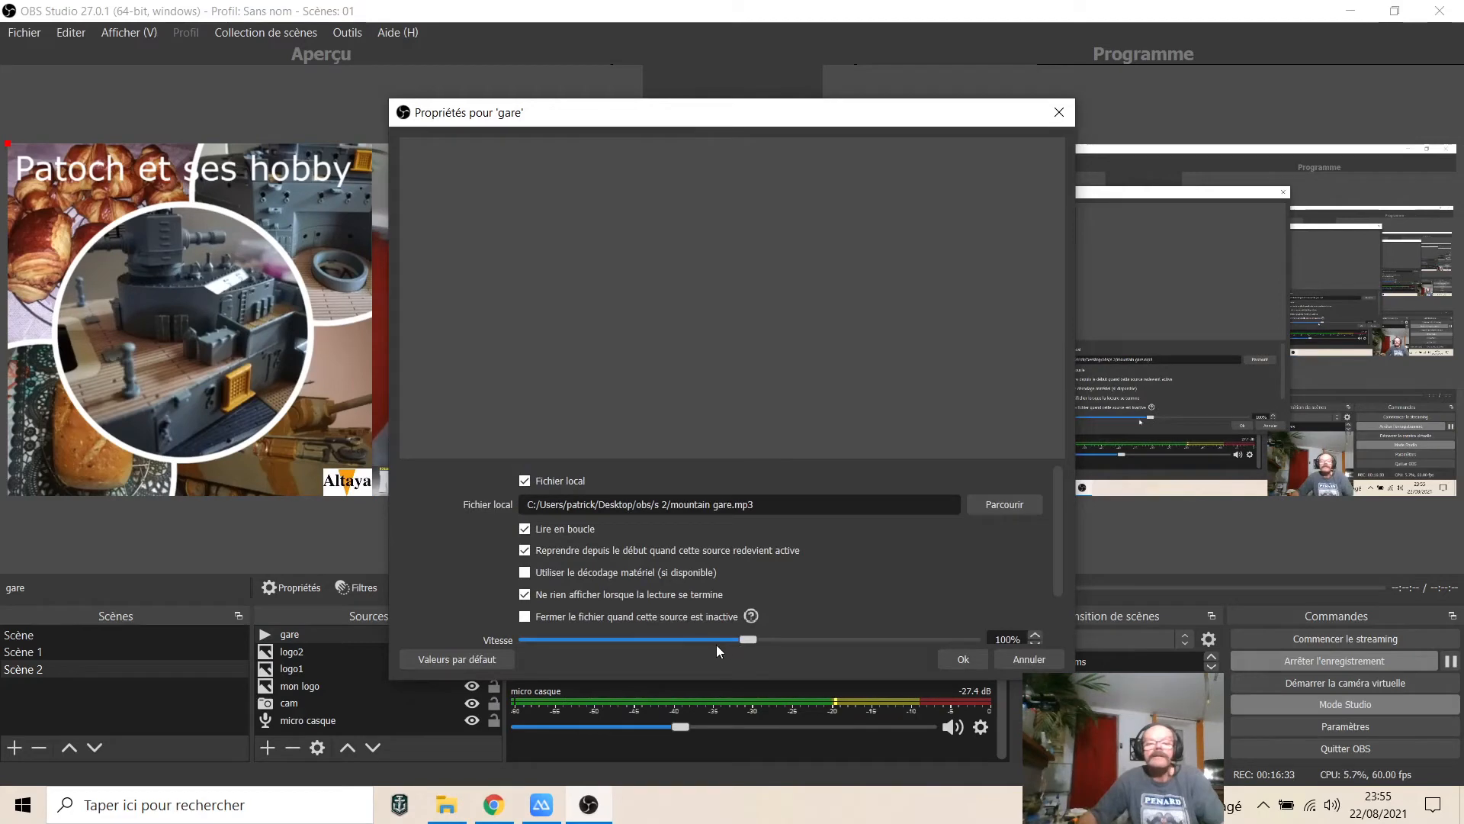
left_click(958, 658)
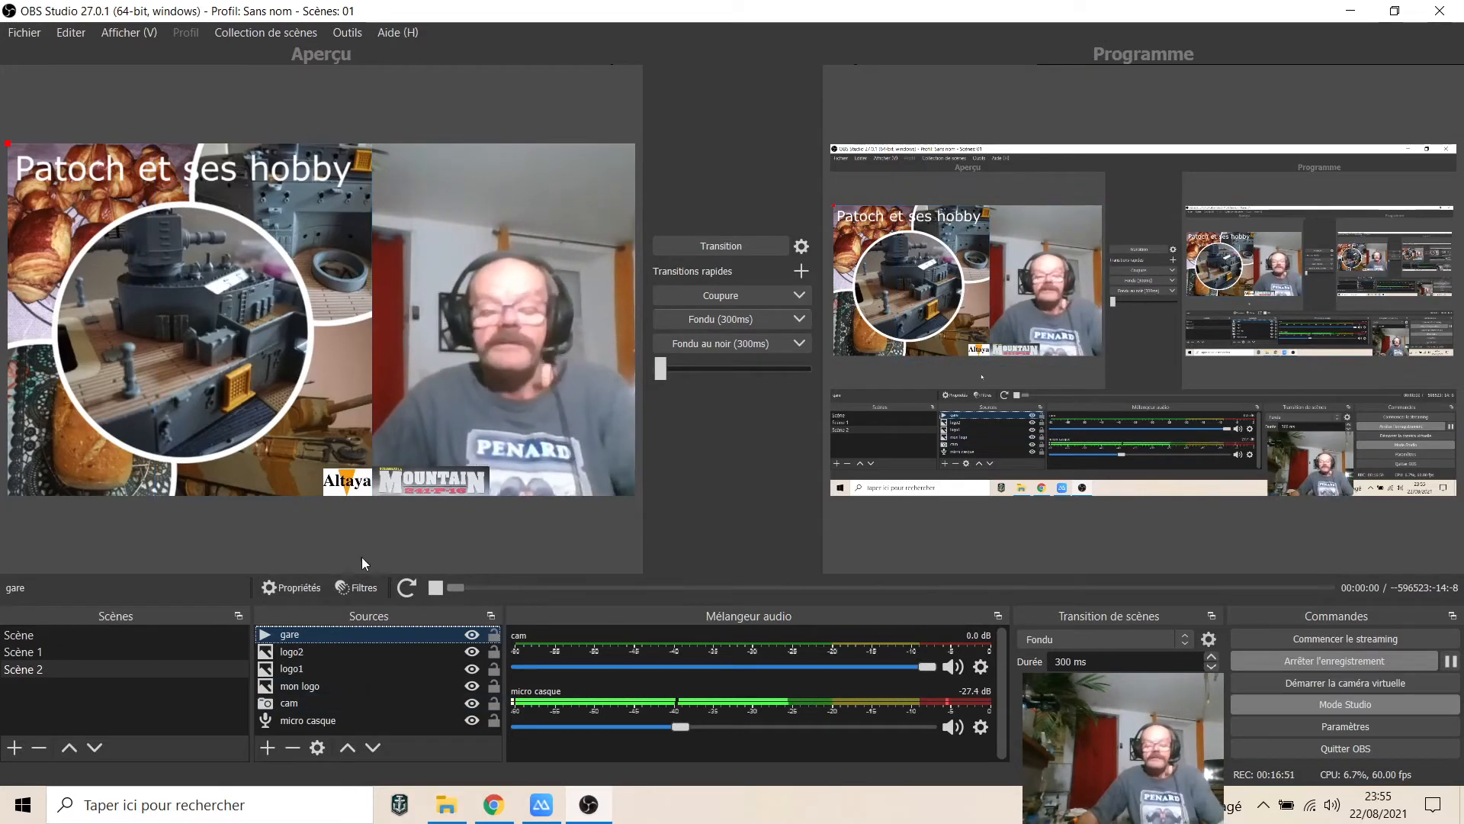
left_click(305, 234)
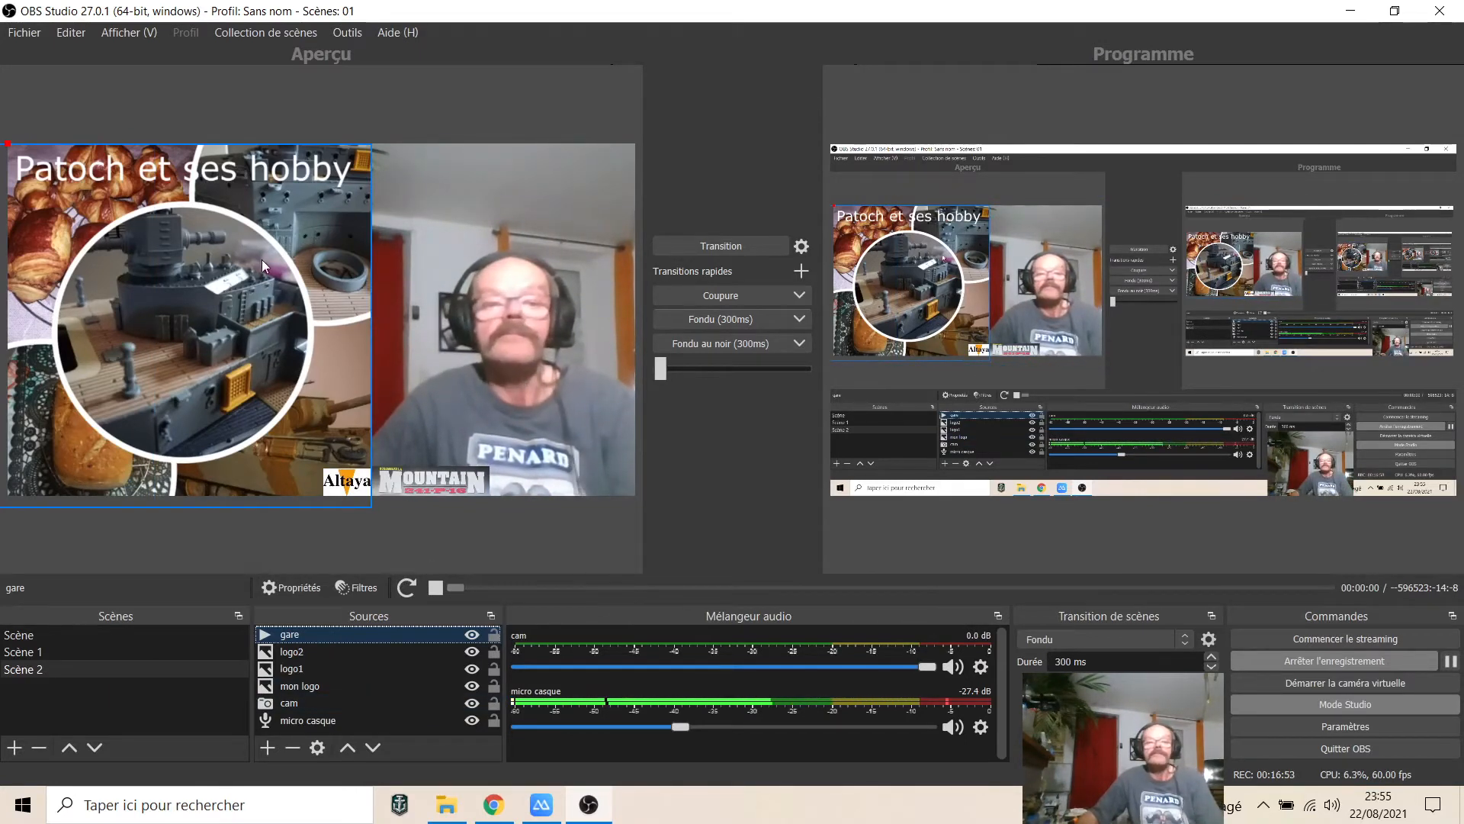
left_click(473, 287)
left_click(469, 480)
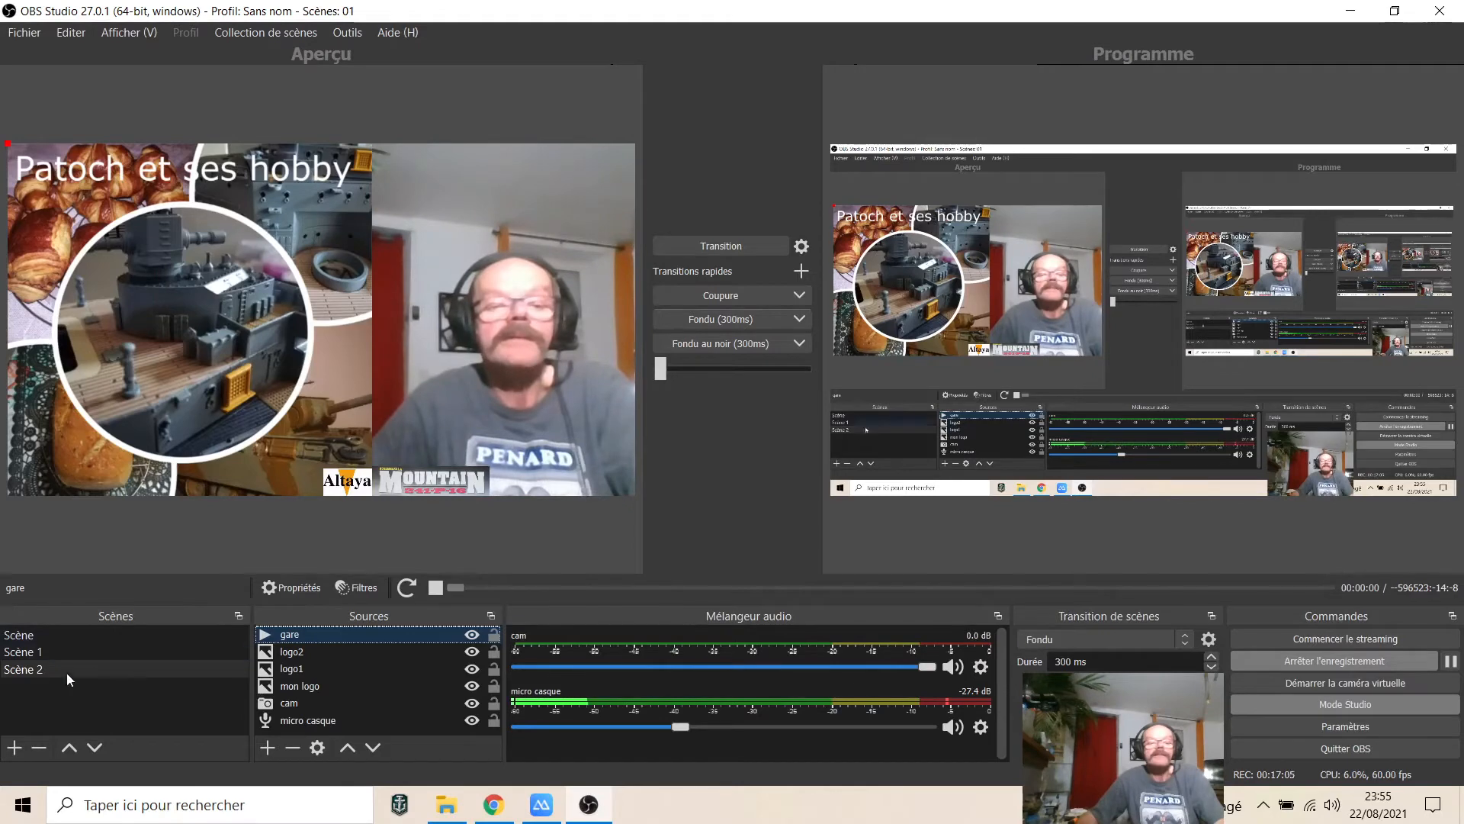
Step: Add a scene named Scène 3 and paste the micro casque source from Scène 2 into it as a reference
left_click(13, 747)
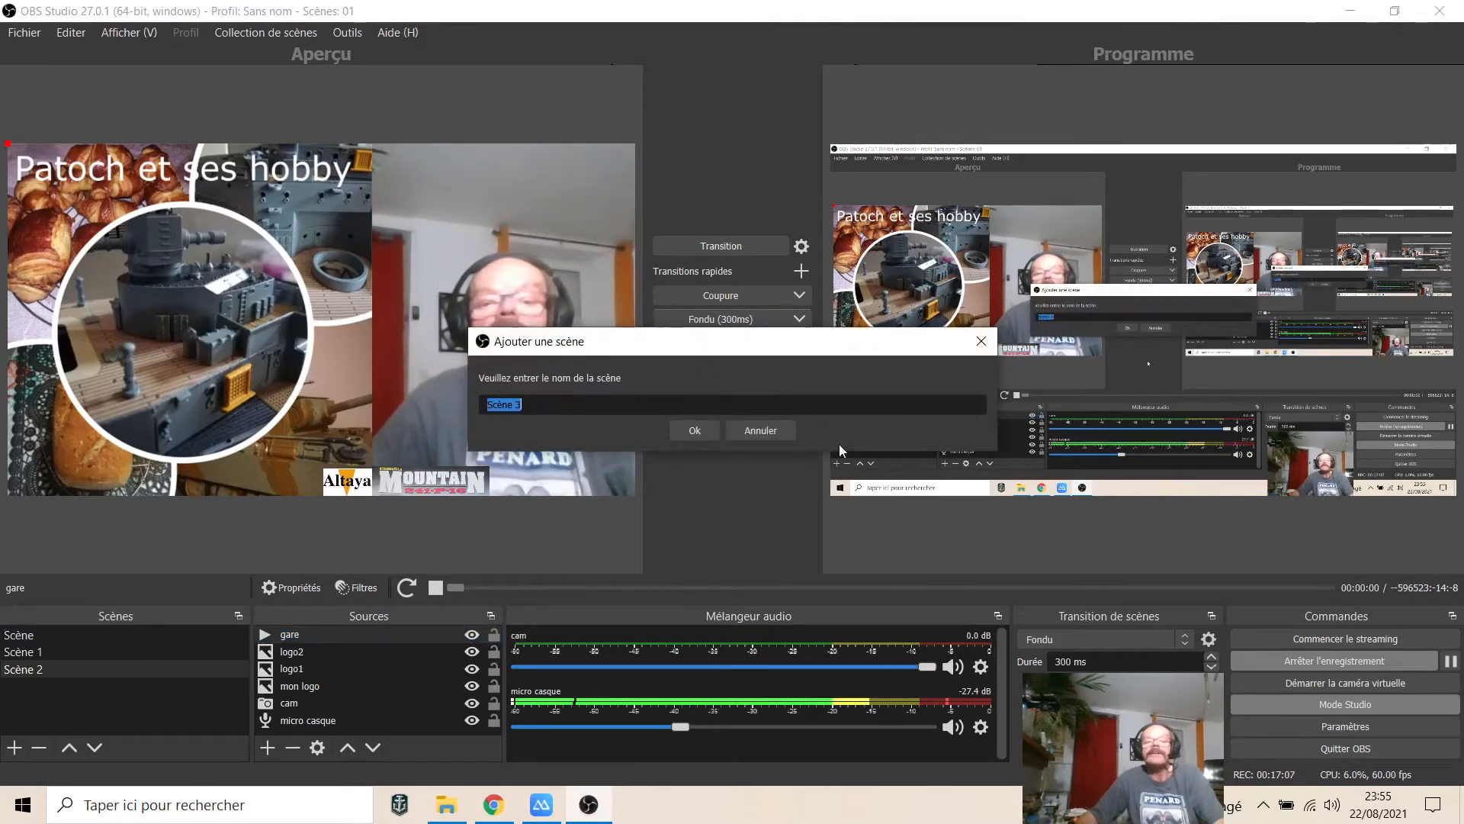
left_click(689, 429)
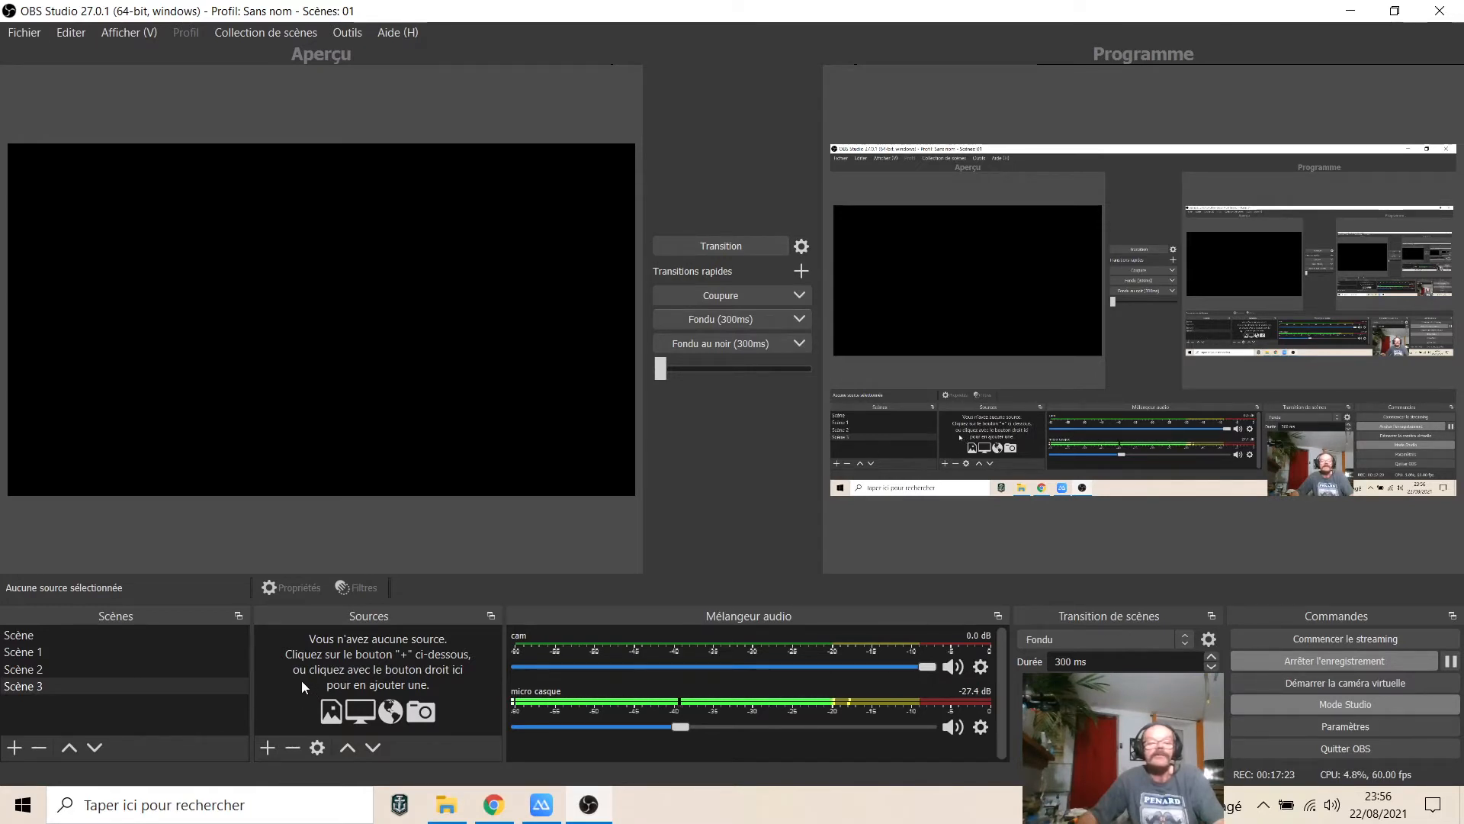
left_click(26, 672)
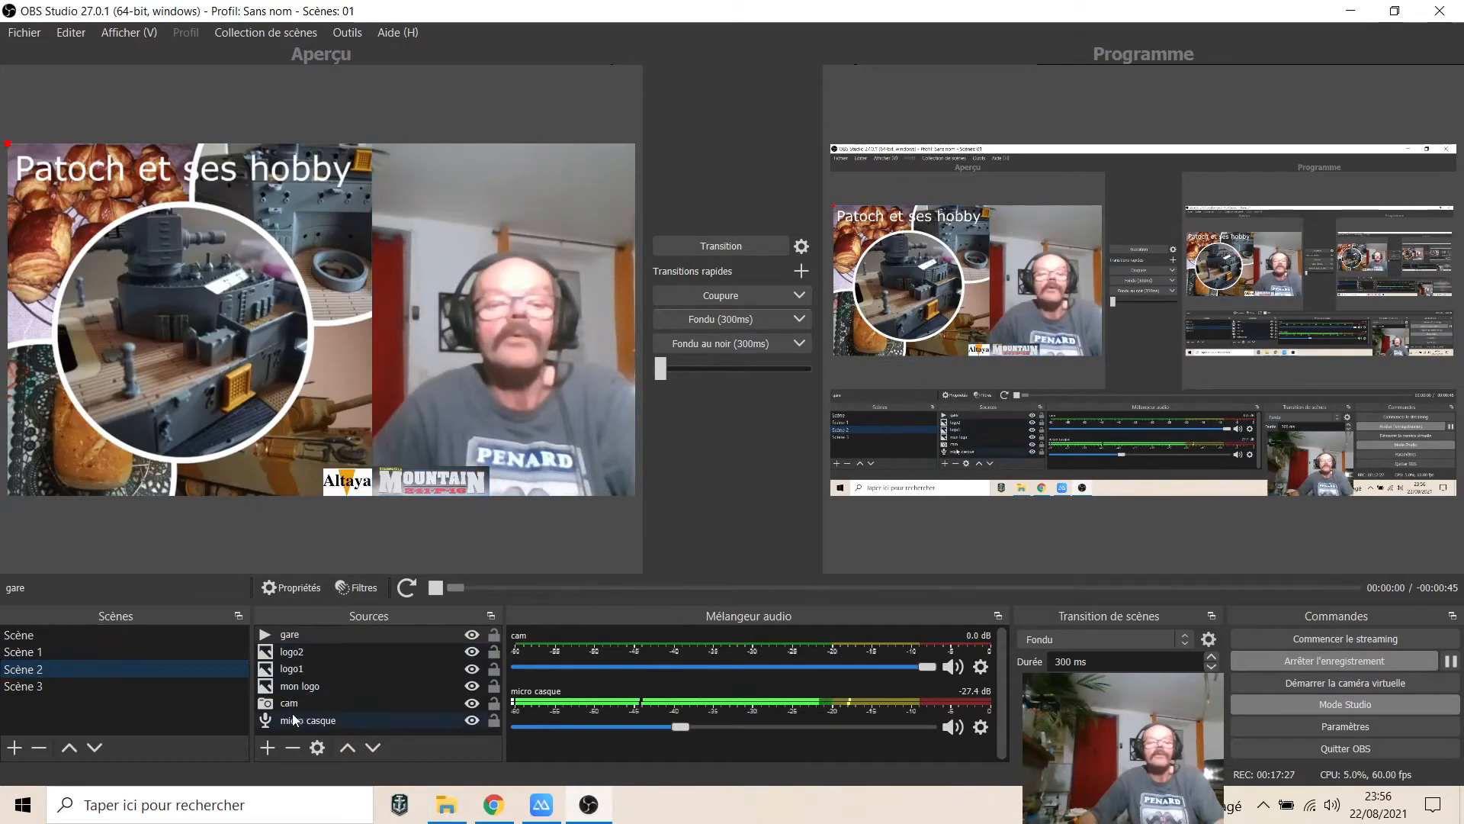
right_click(328, 721)
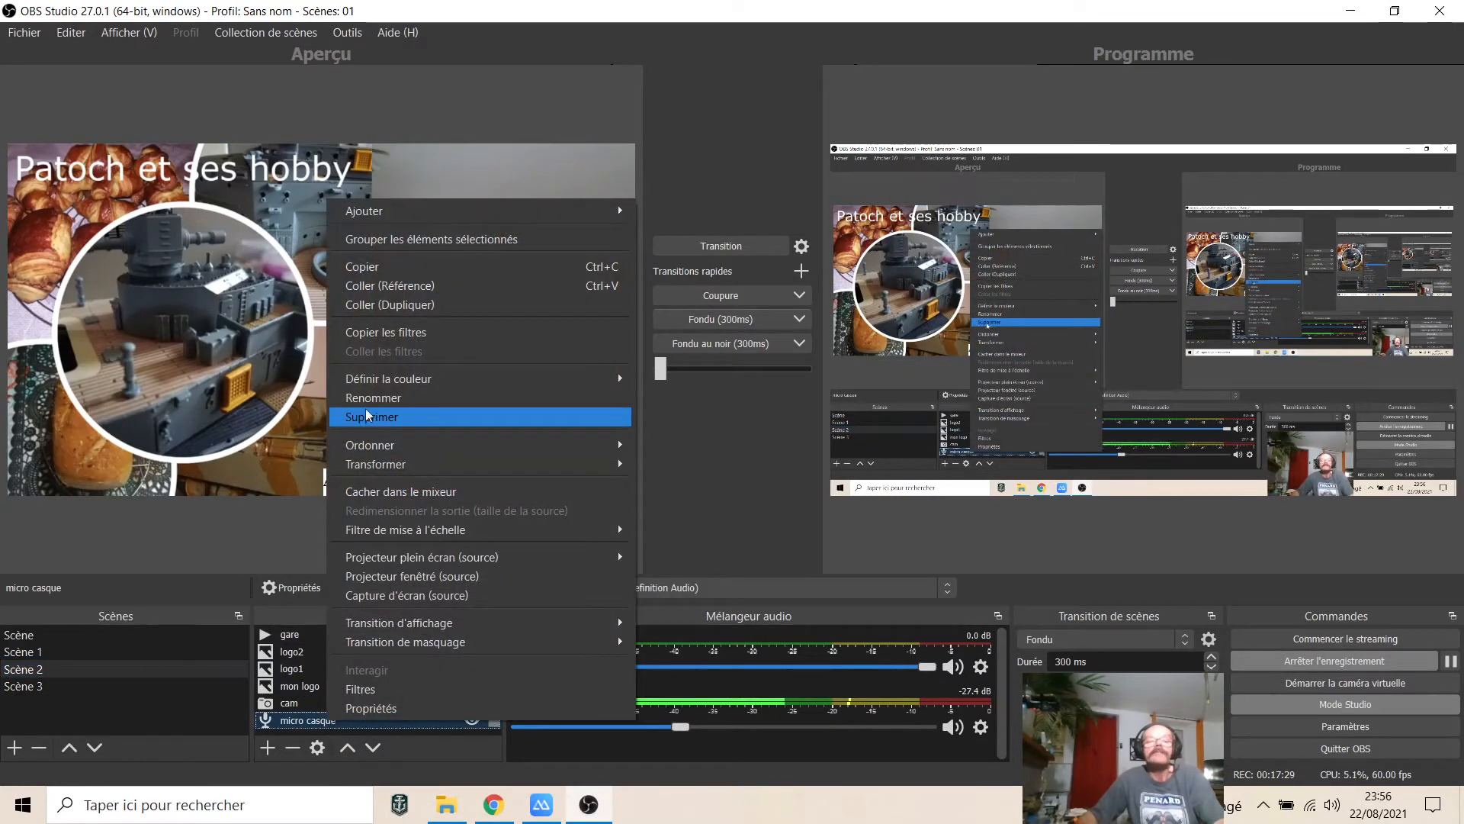
left_click(391, 265)
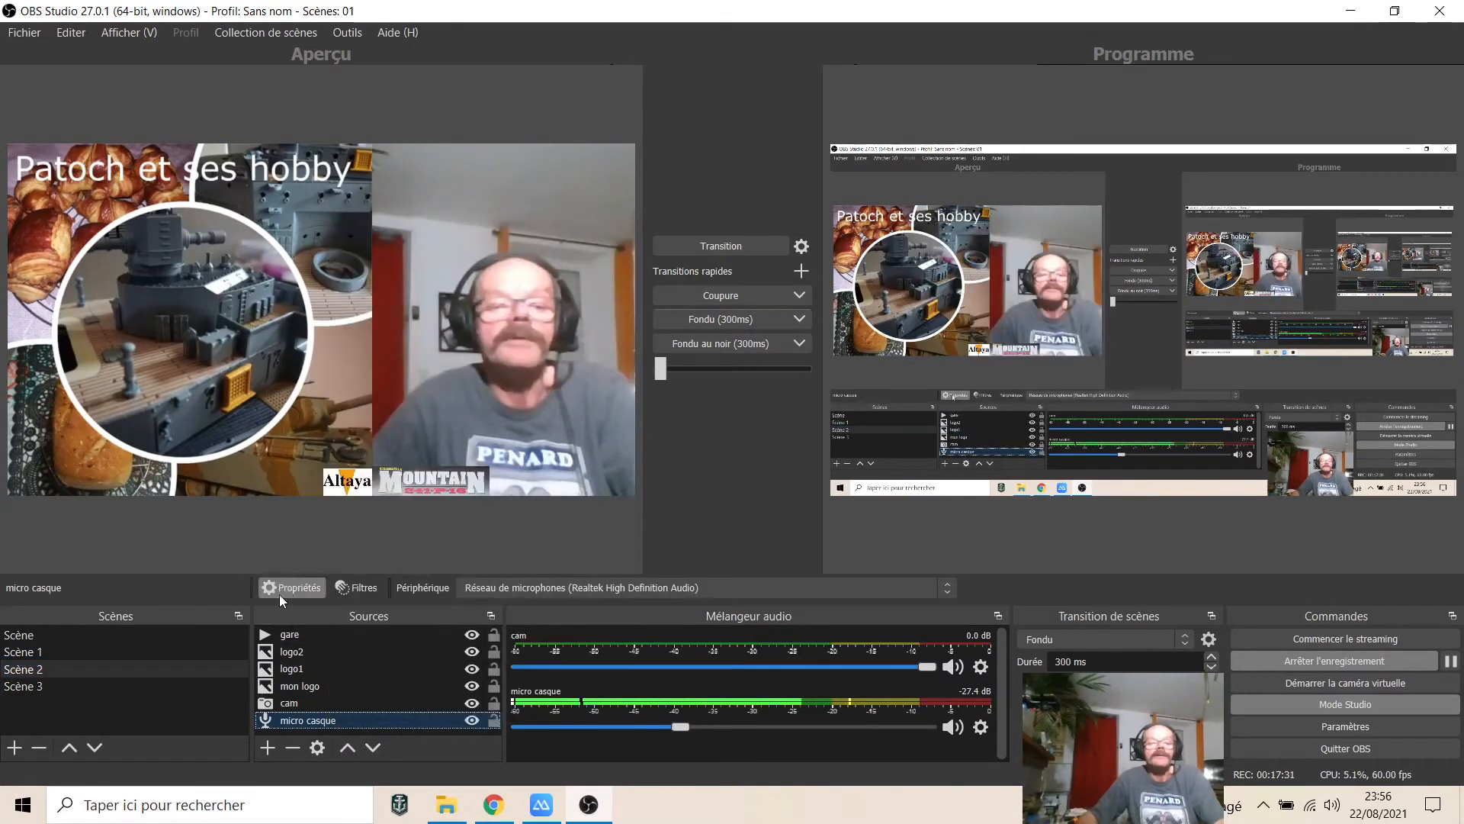
left_click(61, 686)
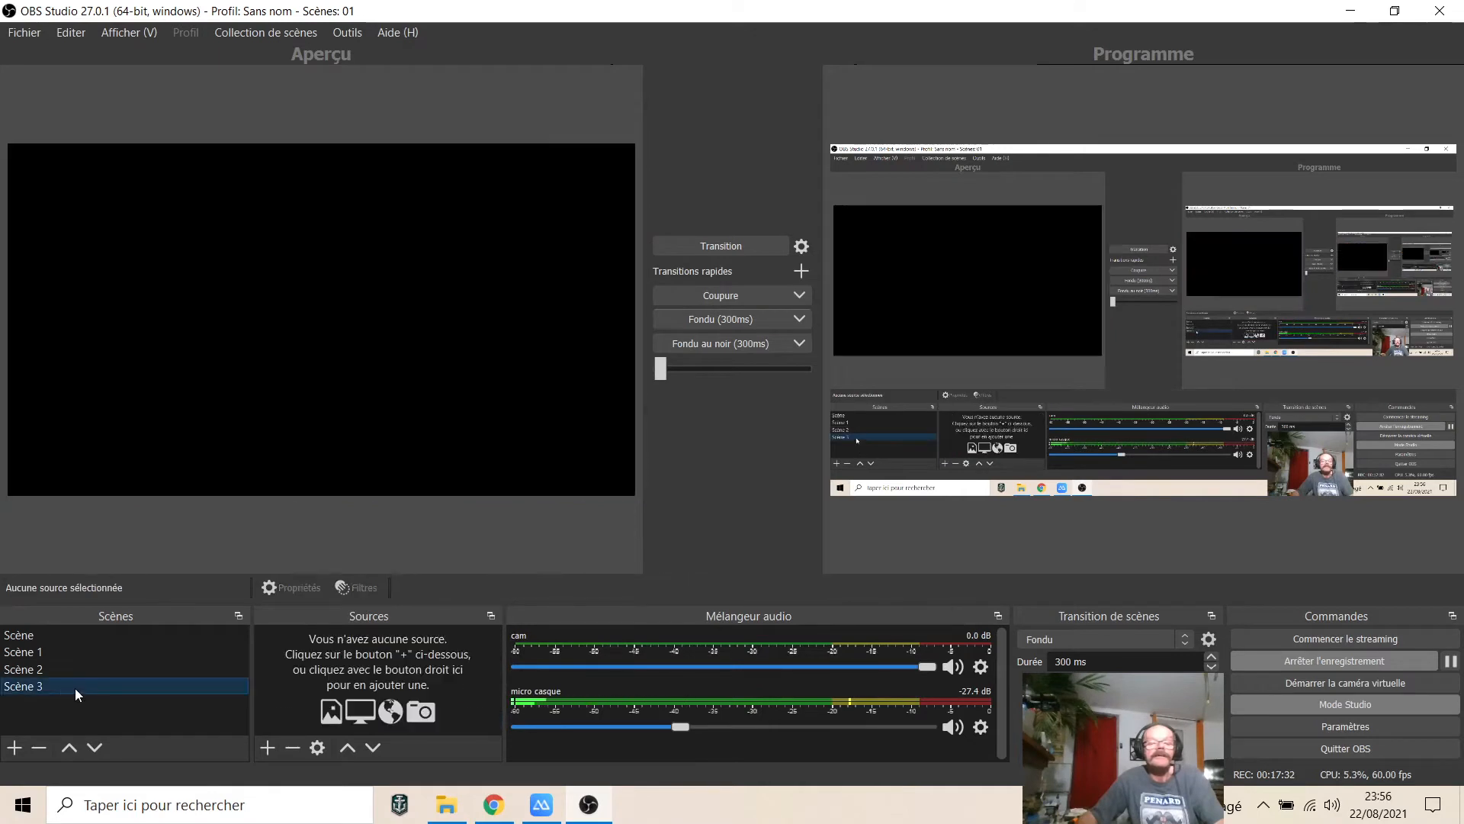
right_click(291, 678)
left_click(345, 738)
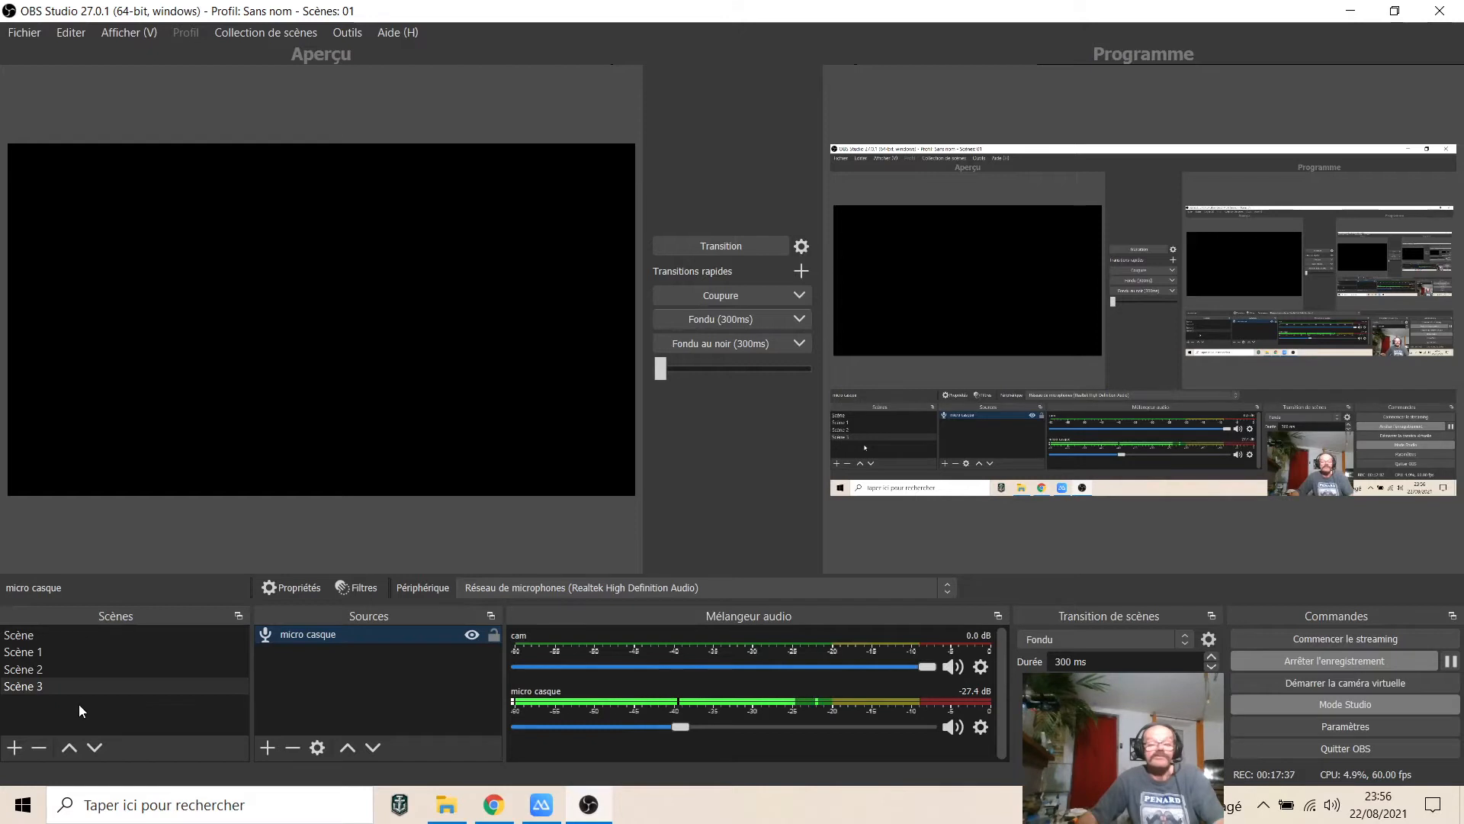
Step: Copy the cam source from Scène 2 and paste it as a reference into Scène 3
left_click(27, 670)
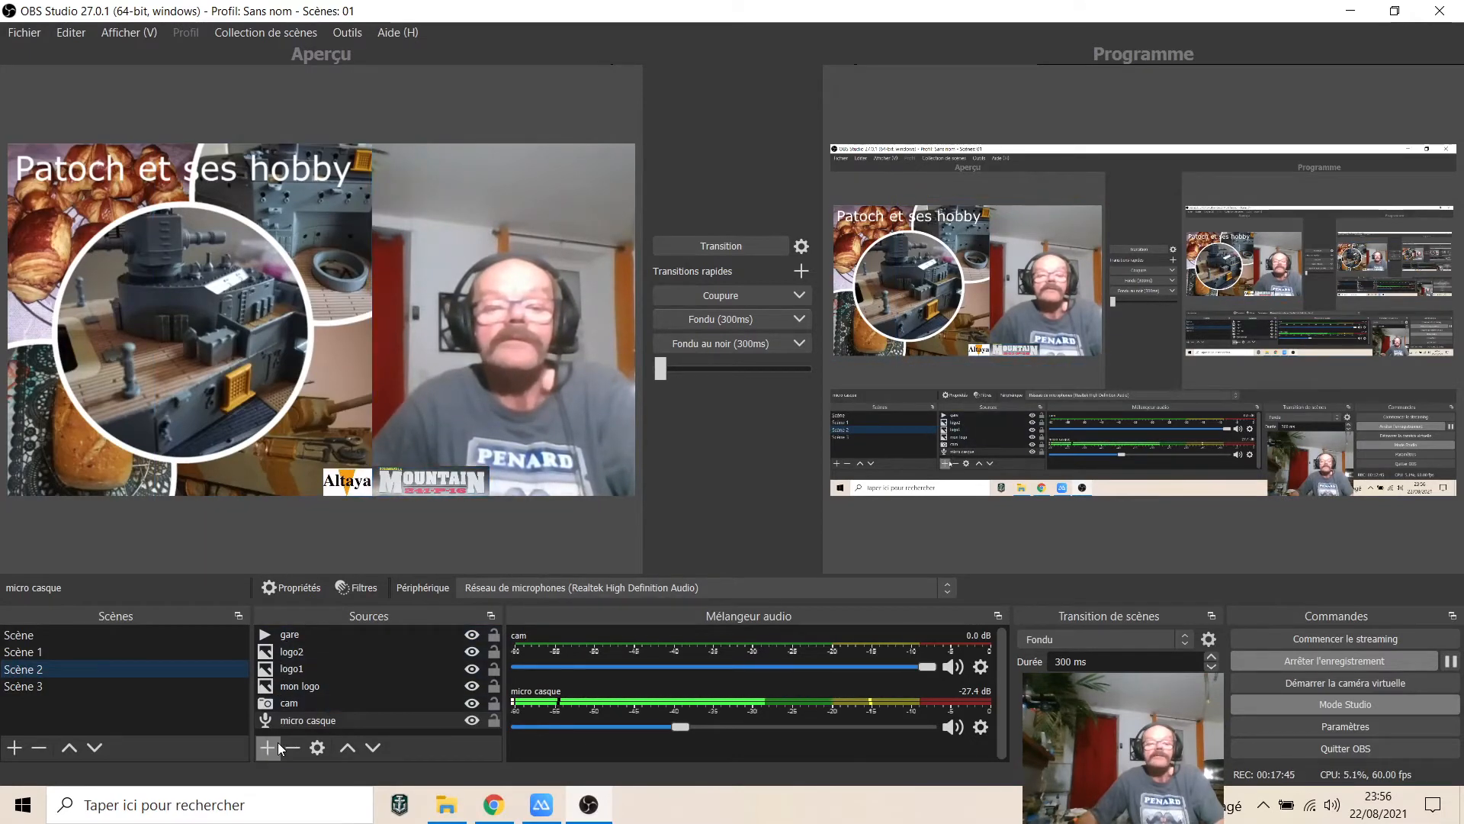
left_click(285, 701)
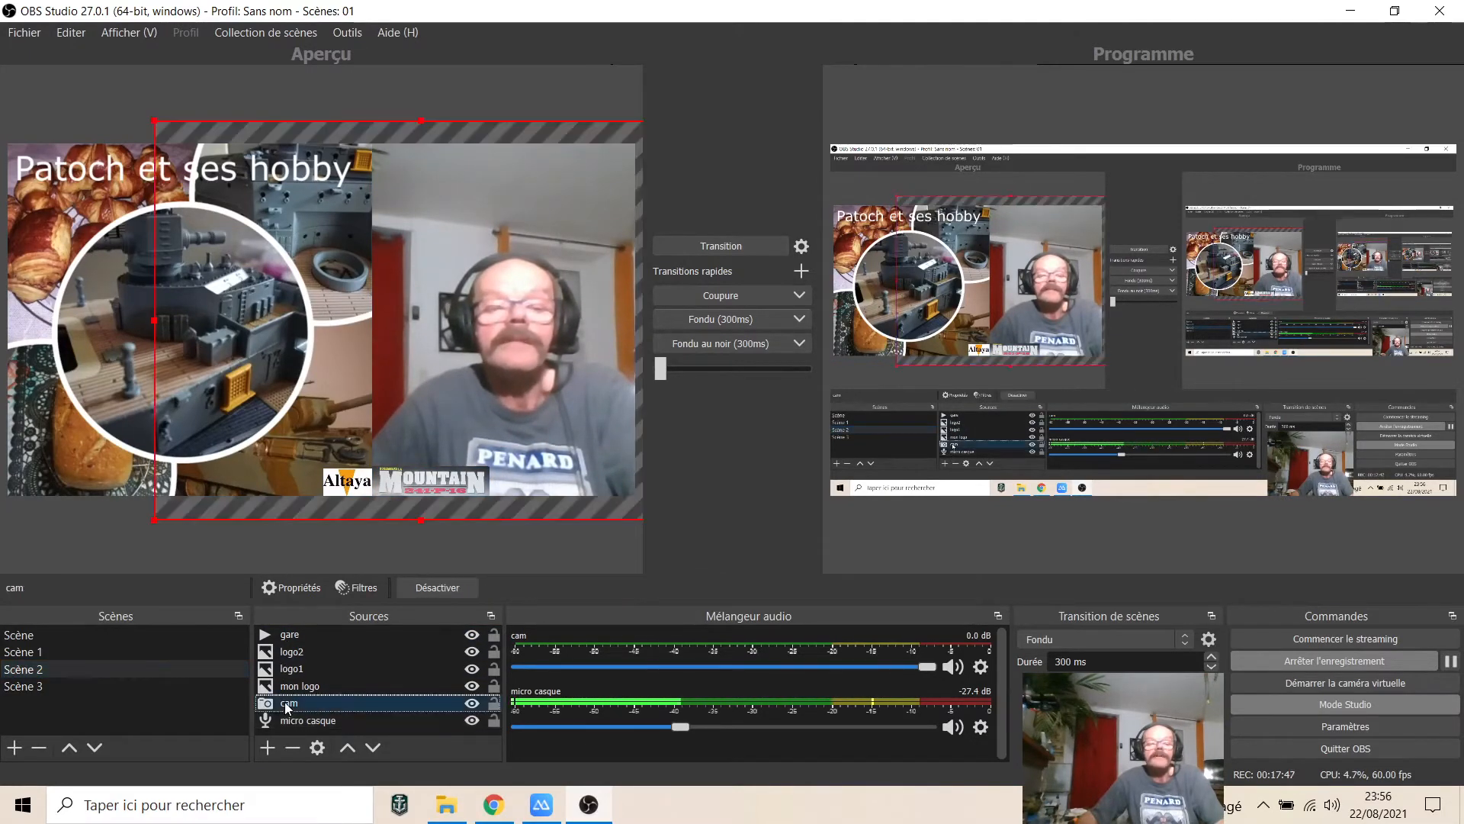
right_click(285, 701)
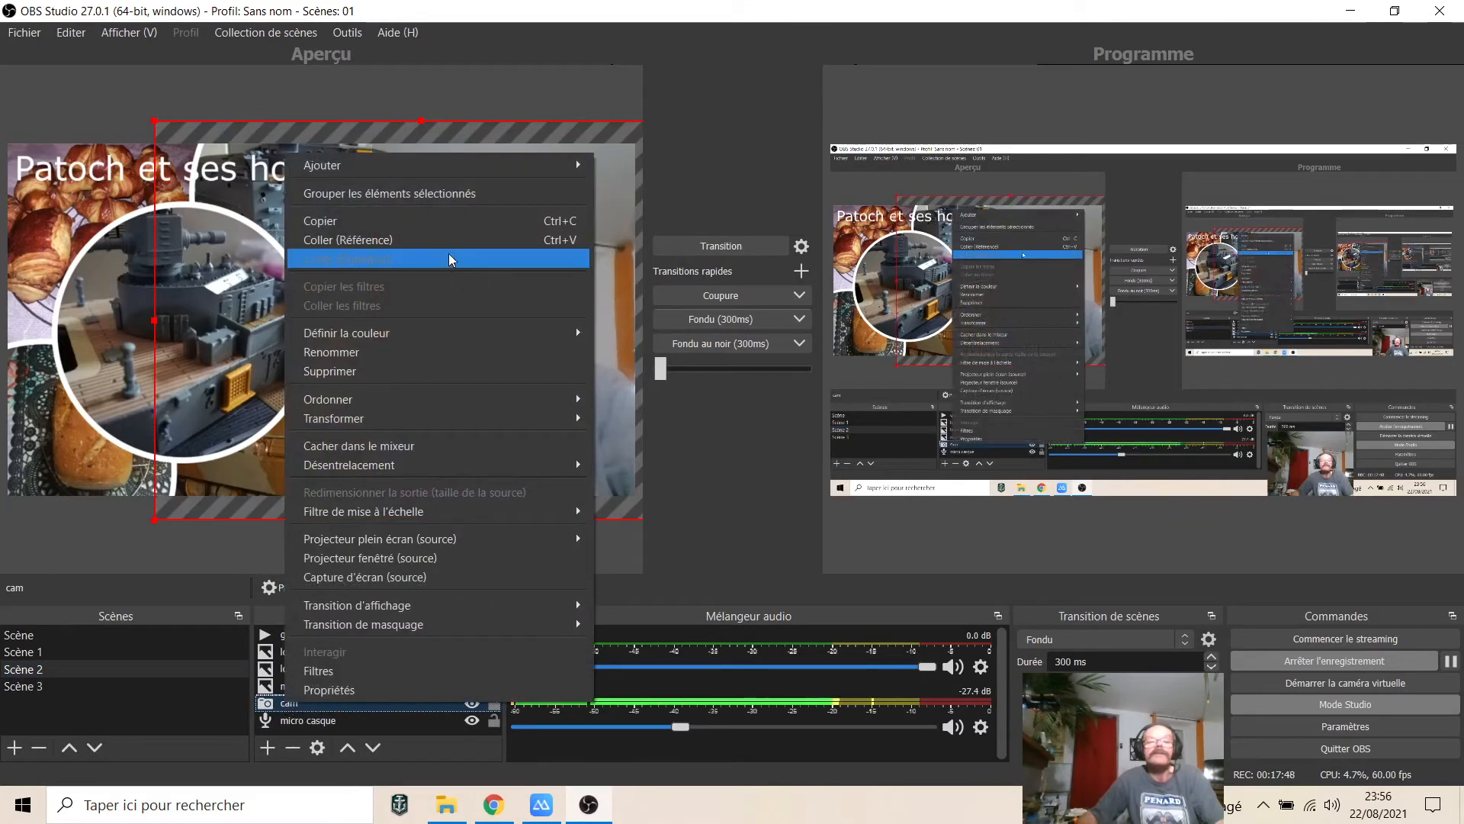
left_click(346, 221)
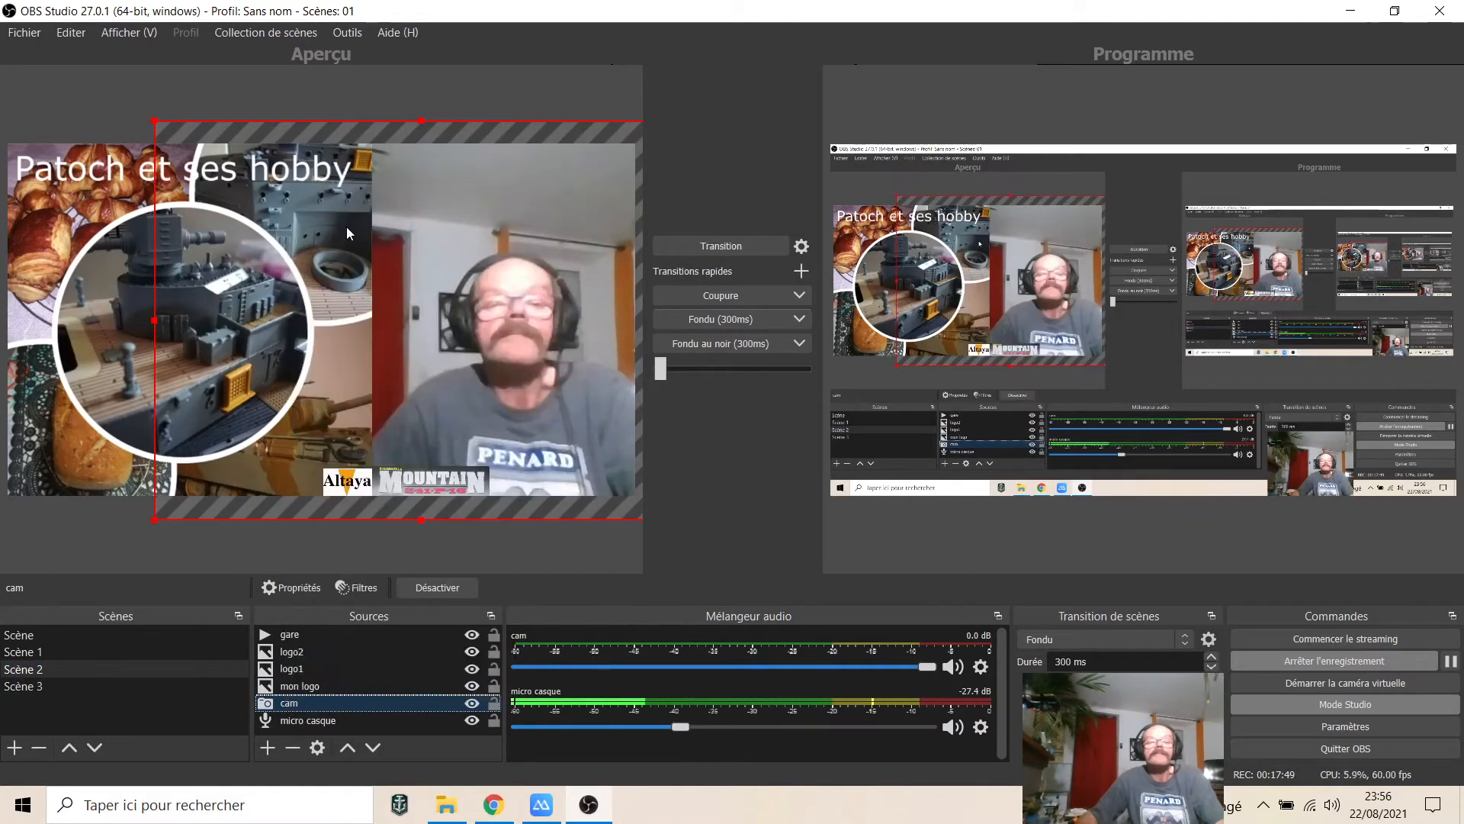
left_click(98, 687)
right_click(304, 670)
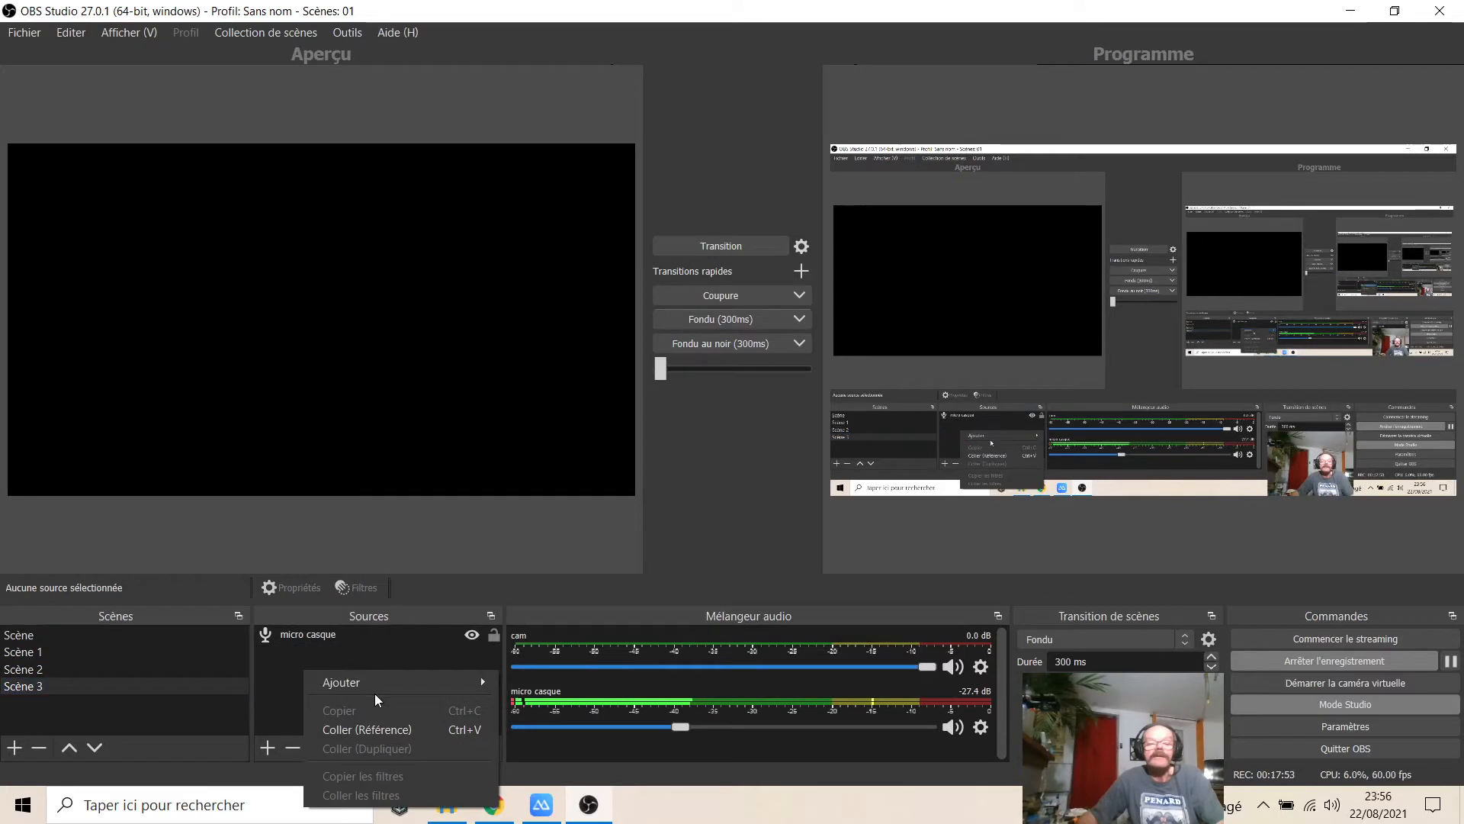
left_click(341, 729)
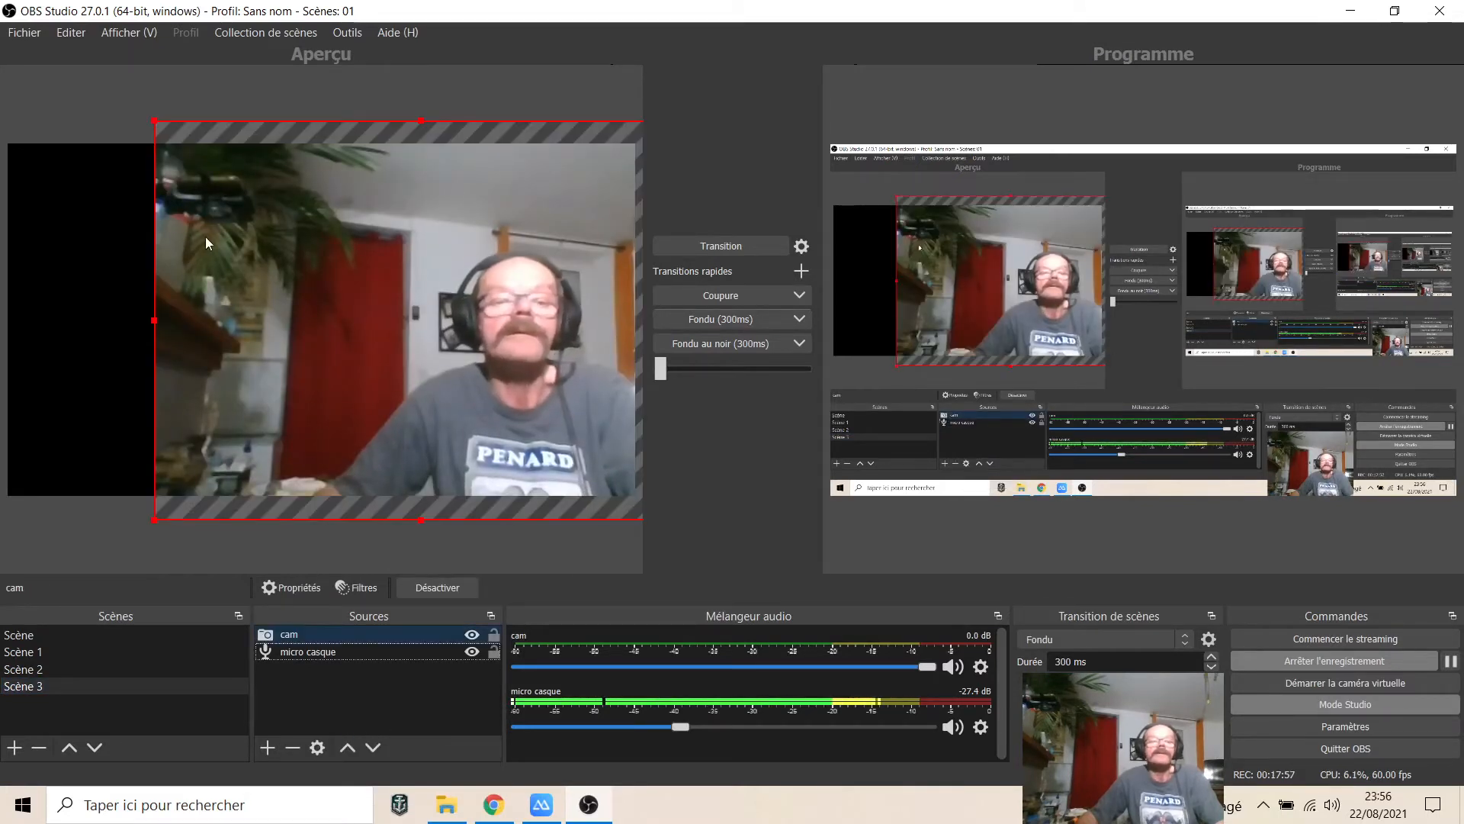
Step: Enlarge and reposition the cam source in Scène 3 so the webcam image fills the whole canvas
left_click_drag(158, 324, 9, 328)
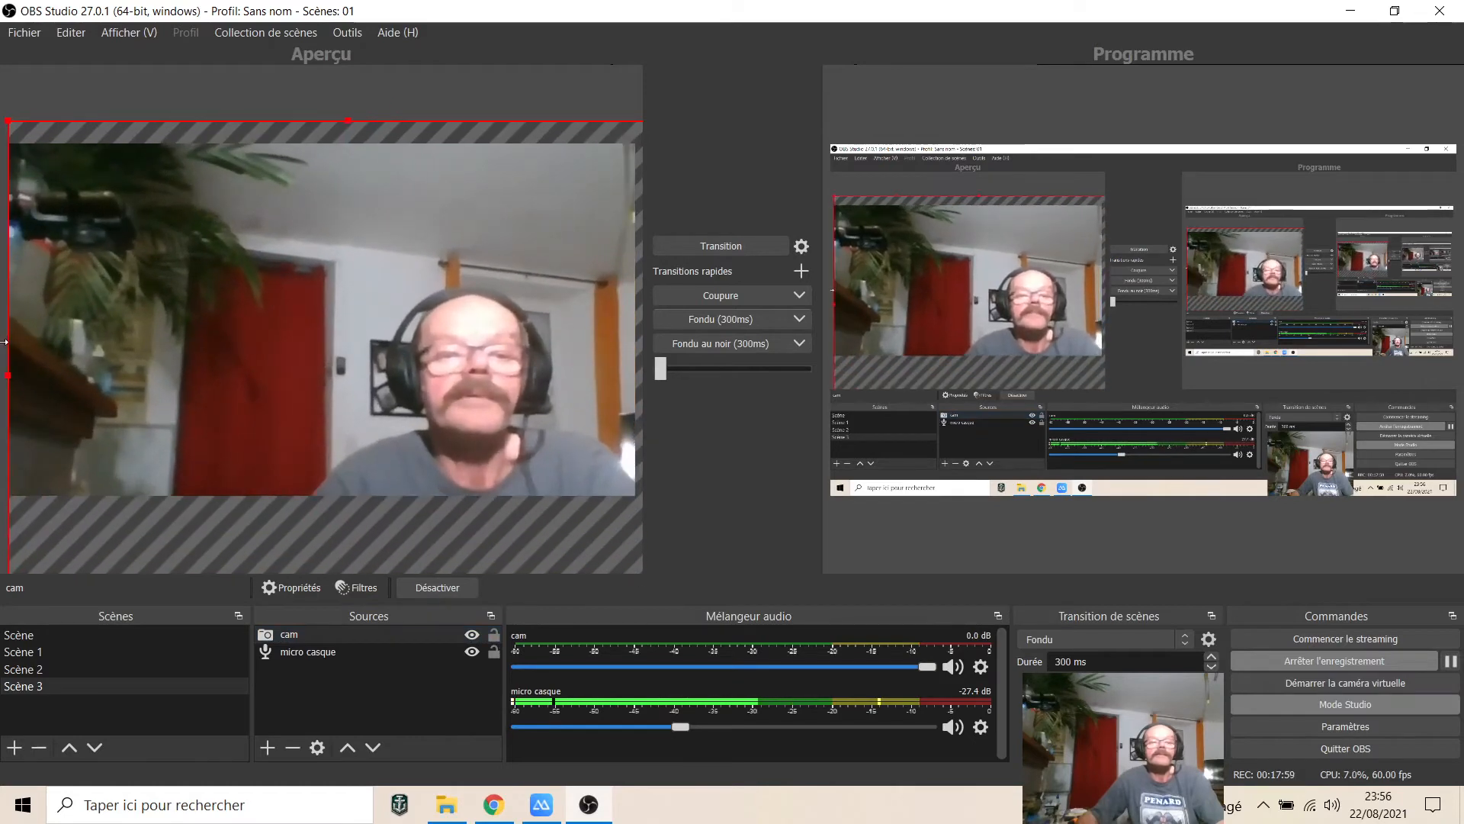
left_click_drag(274, 374, 191, 294)
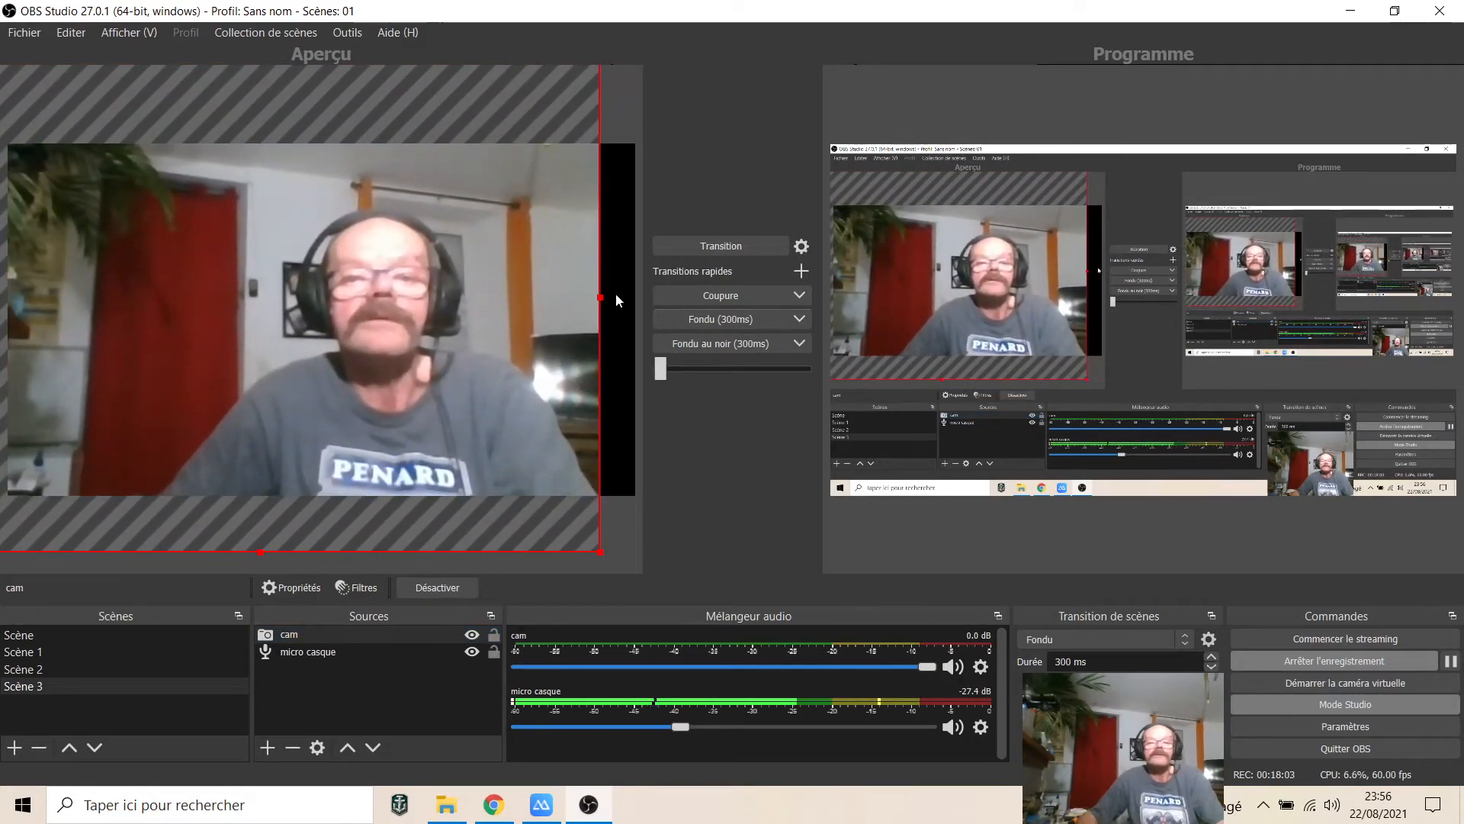
left_click_drag(600, 297, 634, 310)
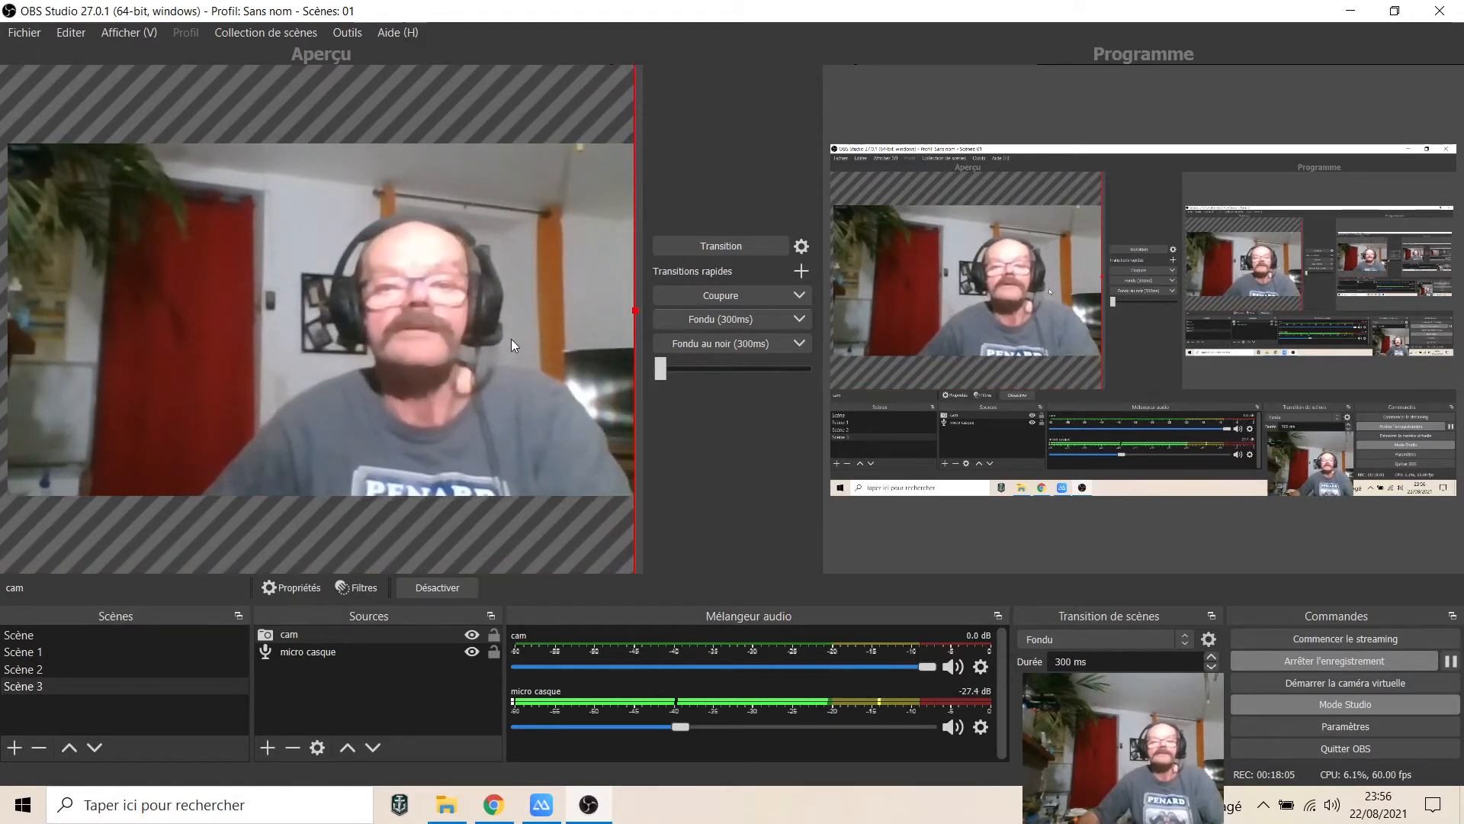
Step: Finish positioning the full-canvas cam image in Scène 3, and paste logo1 from Scène 2 there as a reference
mouse_move(511, 338)
left_mouse_down()
mouse_move(528, 326)
mouse_move(506, 348)
left_mouse_up()
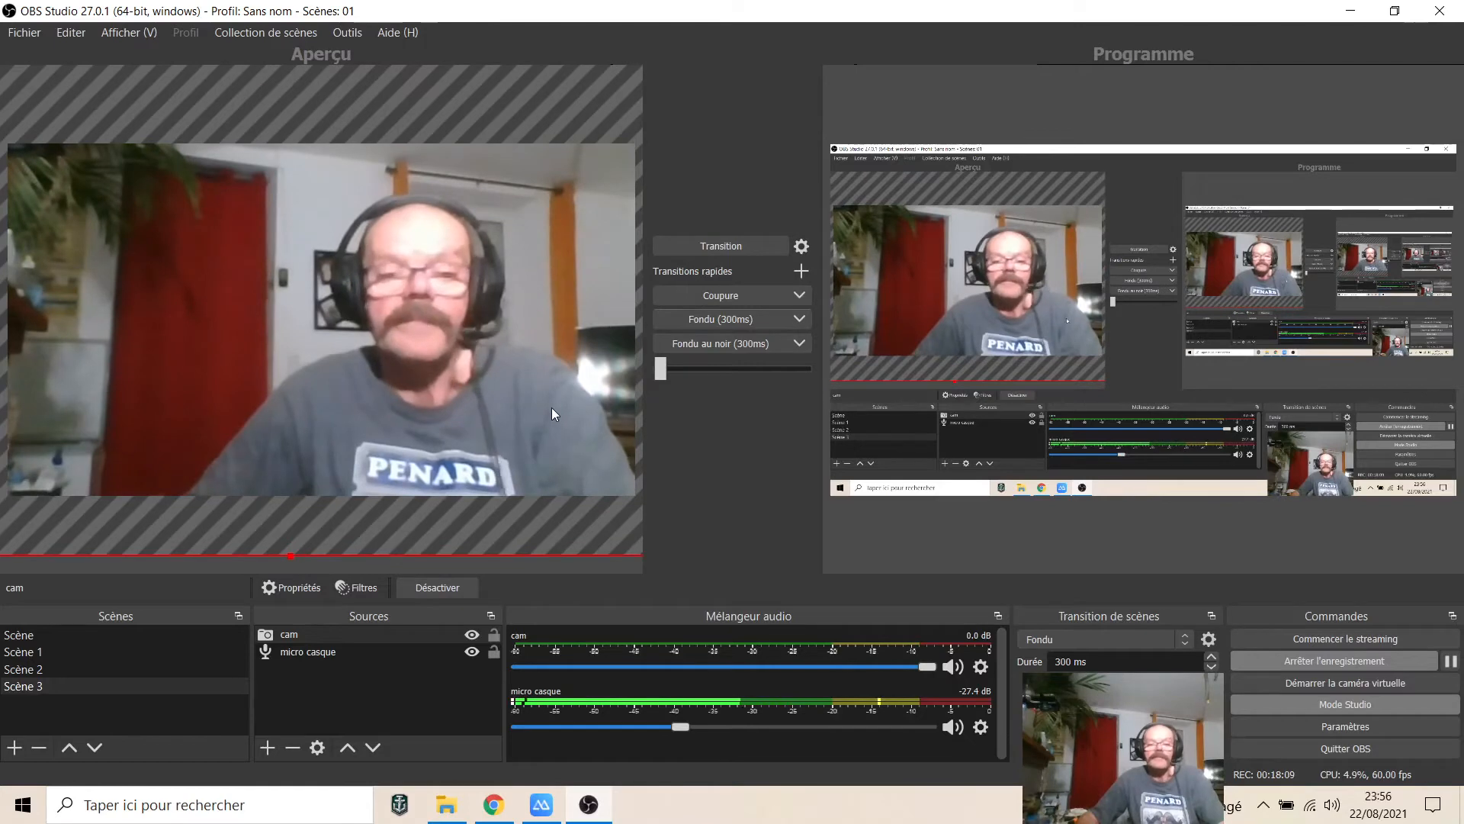
left_click(44, 670)
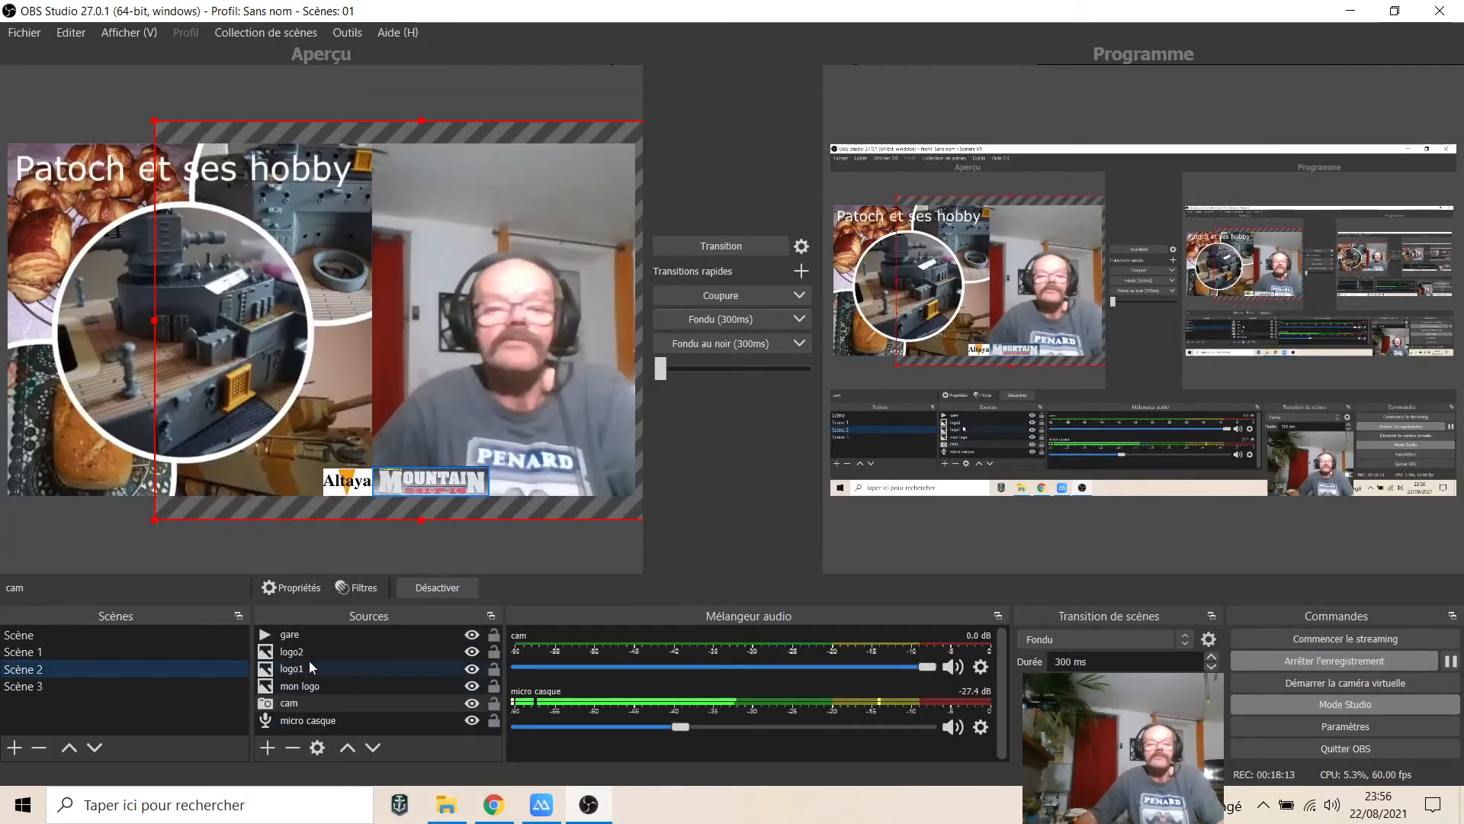
left_click(291, 670)
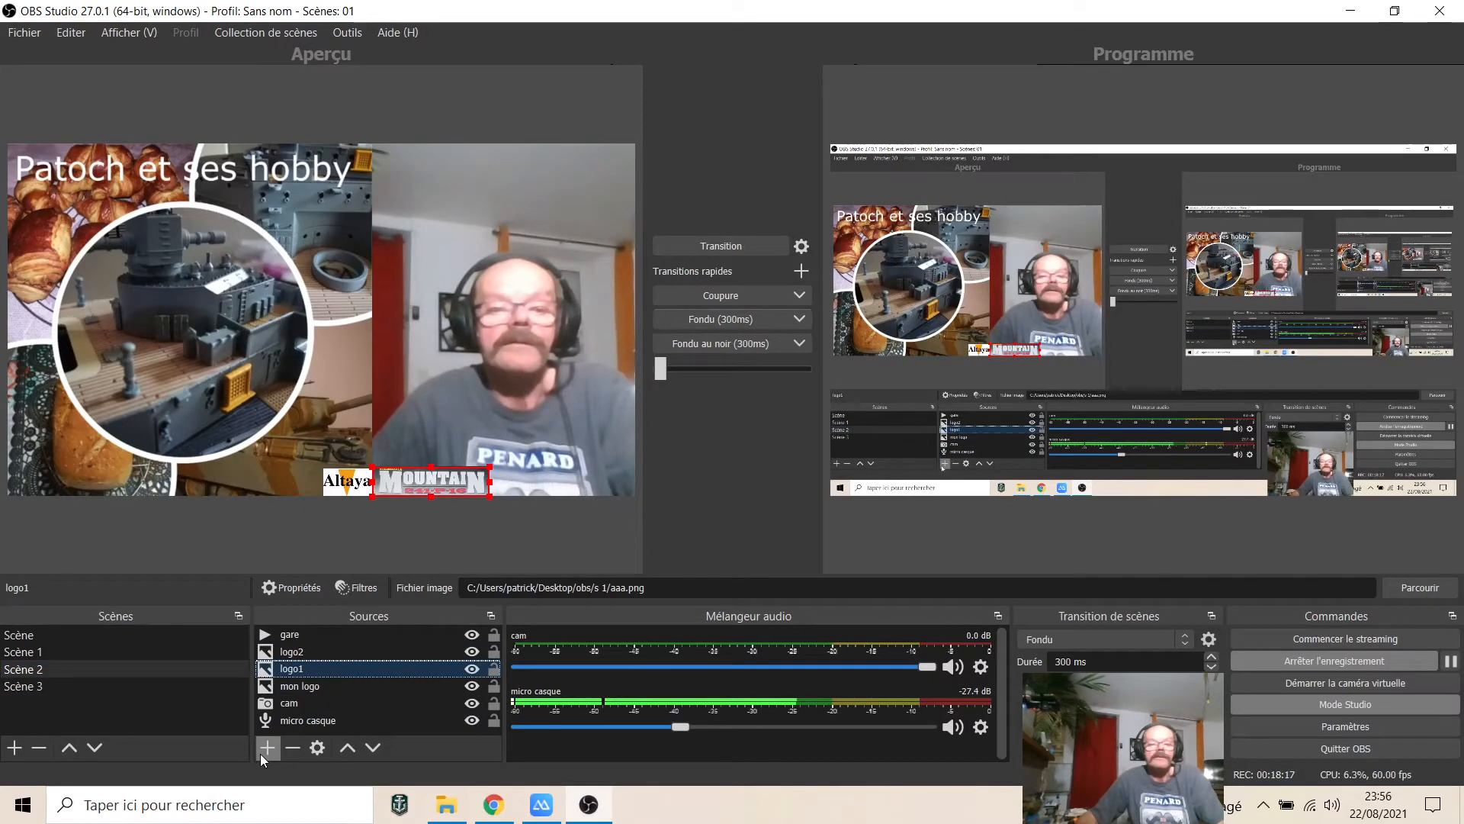
right_click(281, 667)
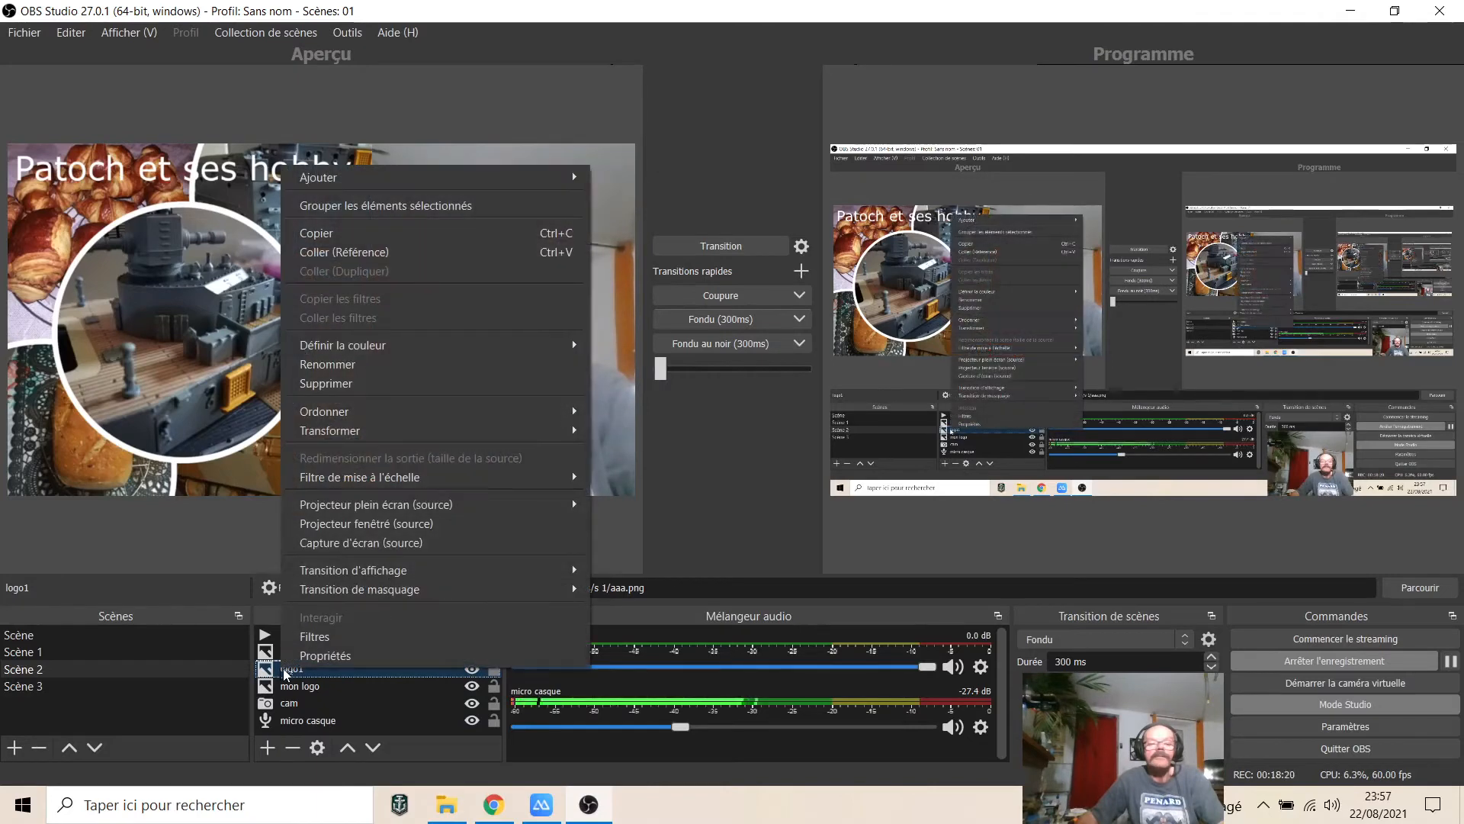
left_click(299, 240)
left_click(28, 689)
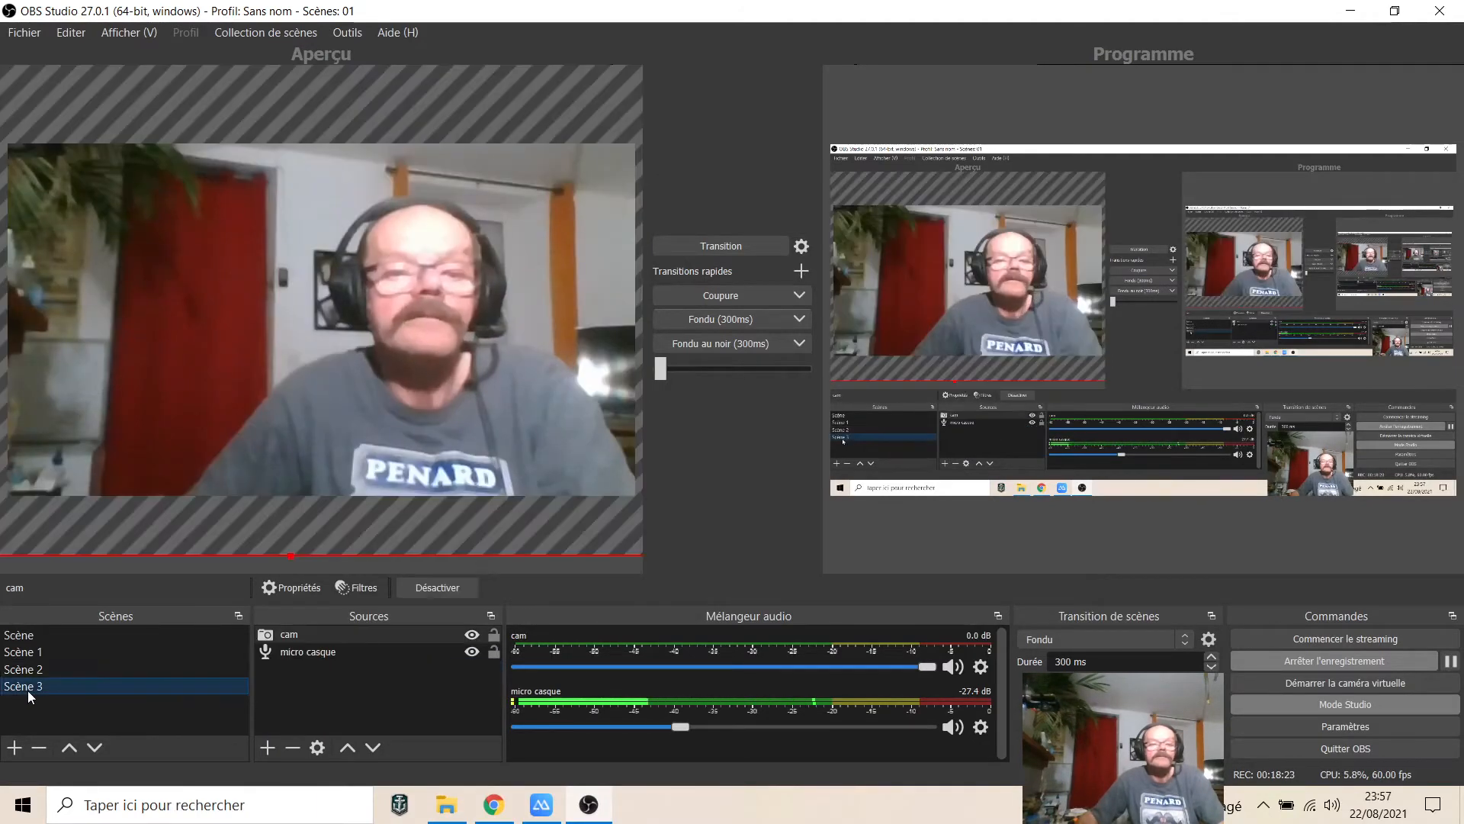
right_click(273, 694)
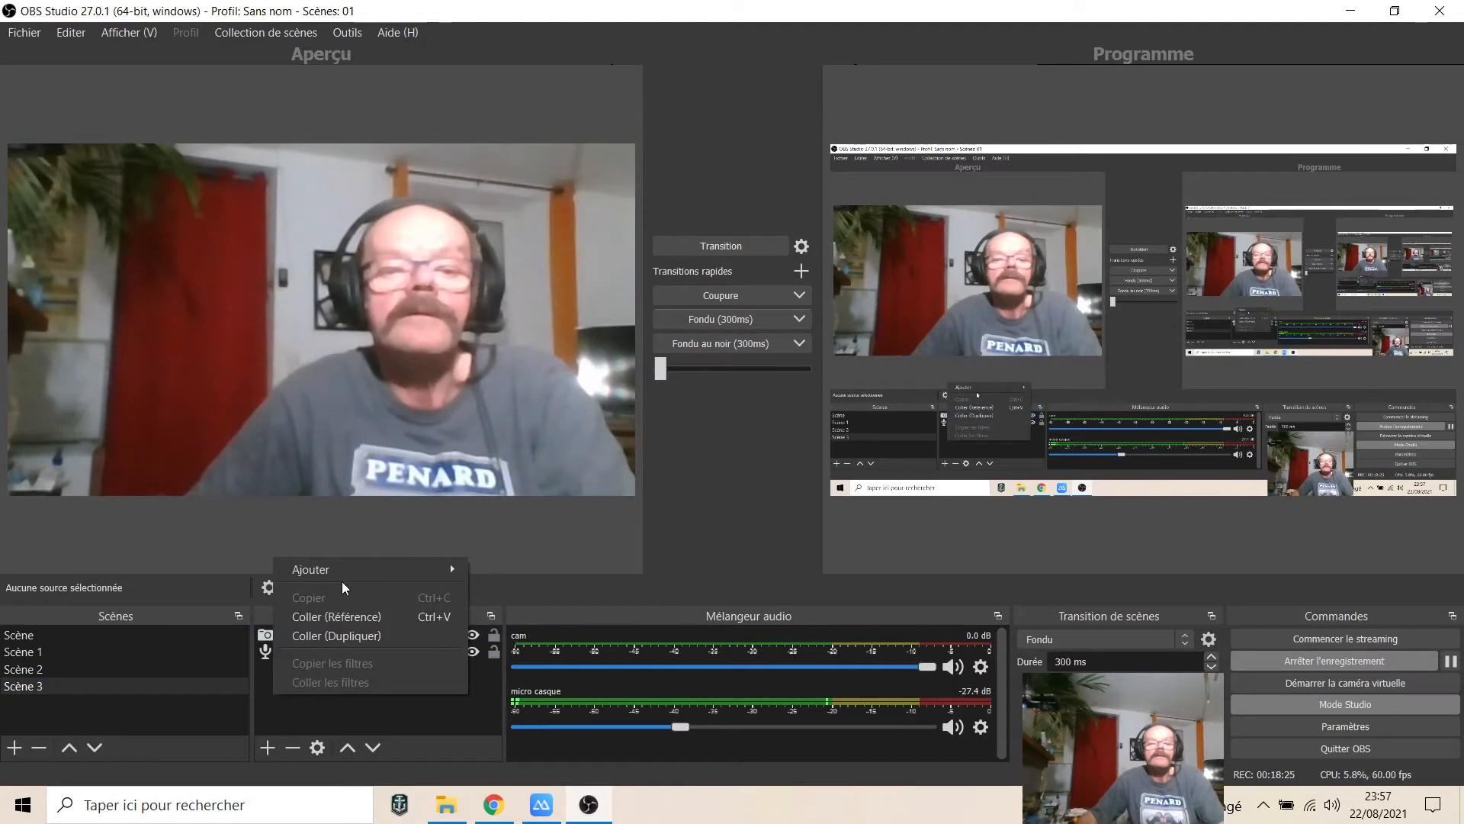
left_click(313, 617)
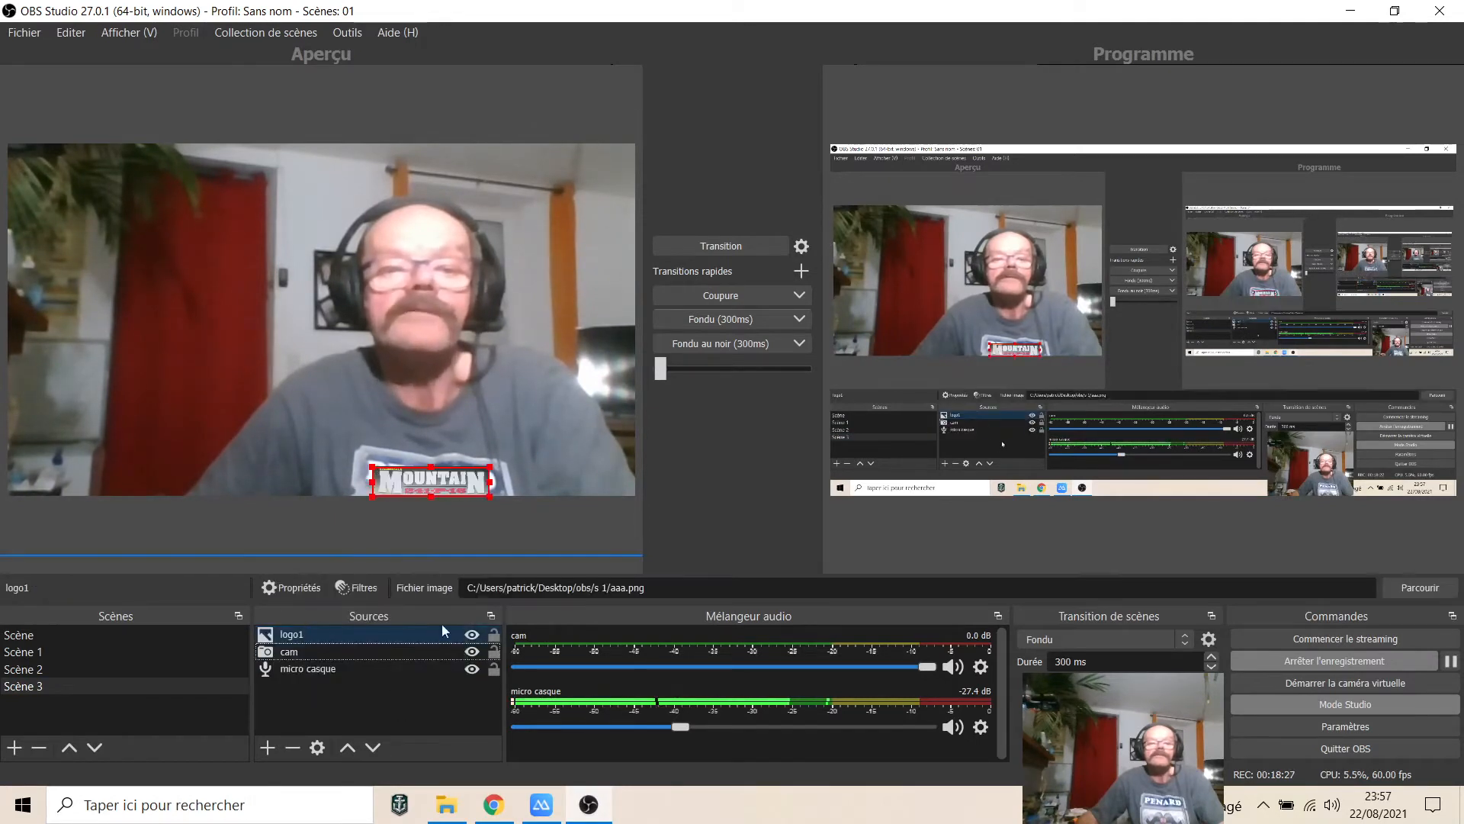
Step: Move the Mountain logo in Scène 3 into the upper-left corner of the canvas
mouse_move(439, 488)
left_mouse_down()
mouse_move(130, 225)
mouse_move(141, 206)
mouse_move(79, 190)
mouse_move(119, 218)
left_mouse_up()
left_click(97, 180)
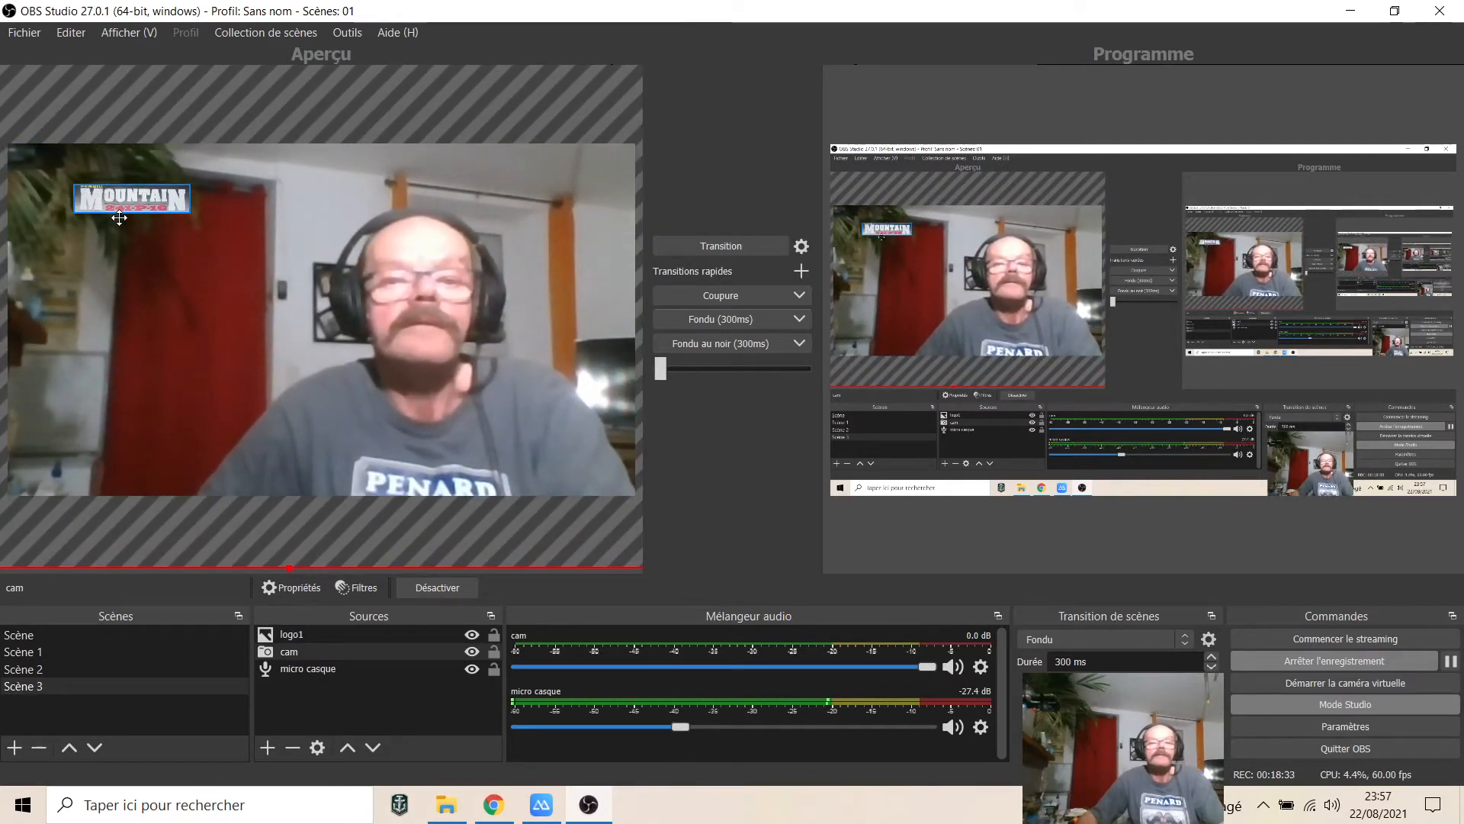
left_click(120, 205)
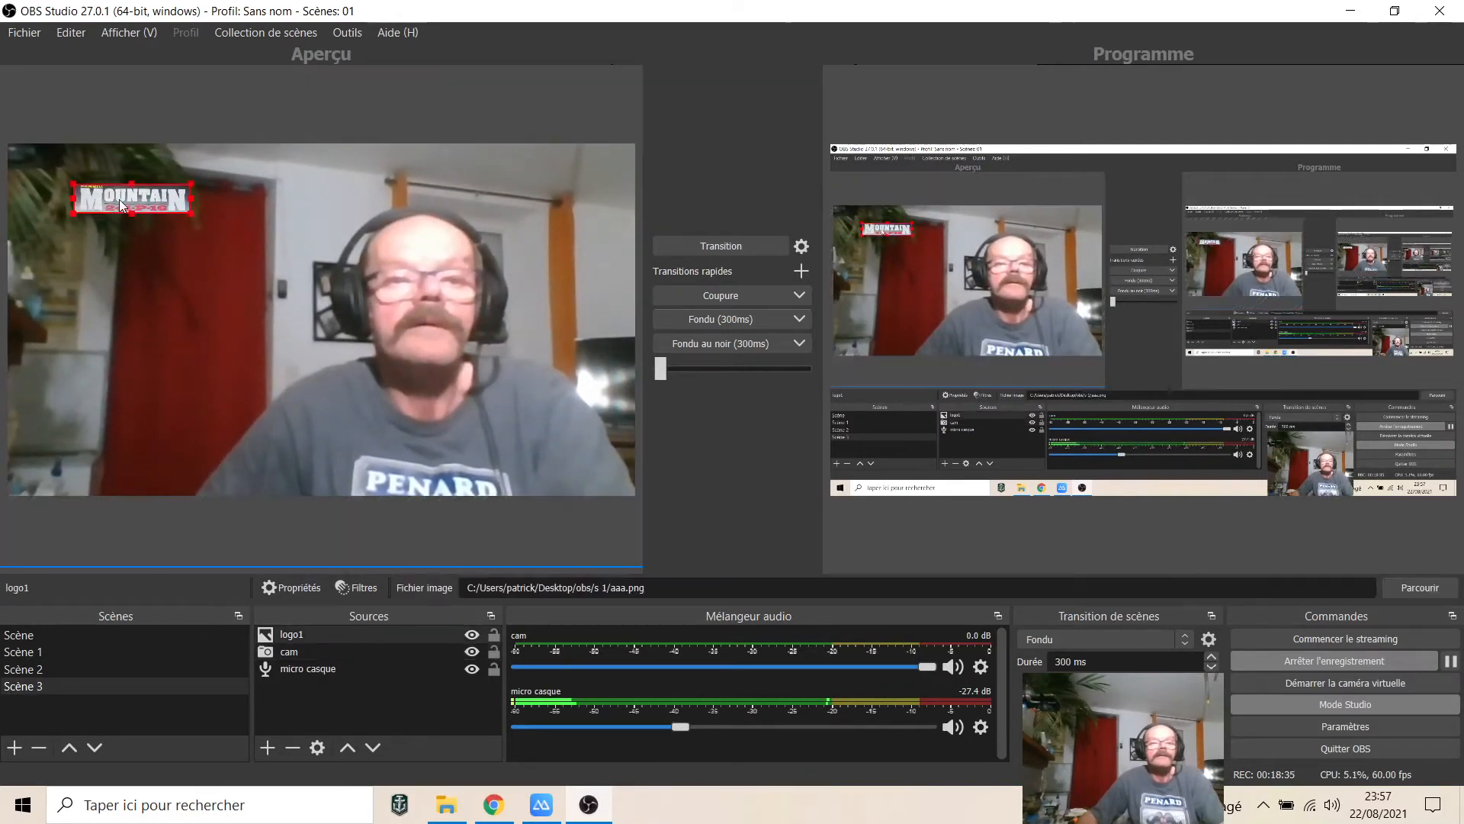
left_click_drag(120, 205, 52, 162)
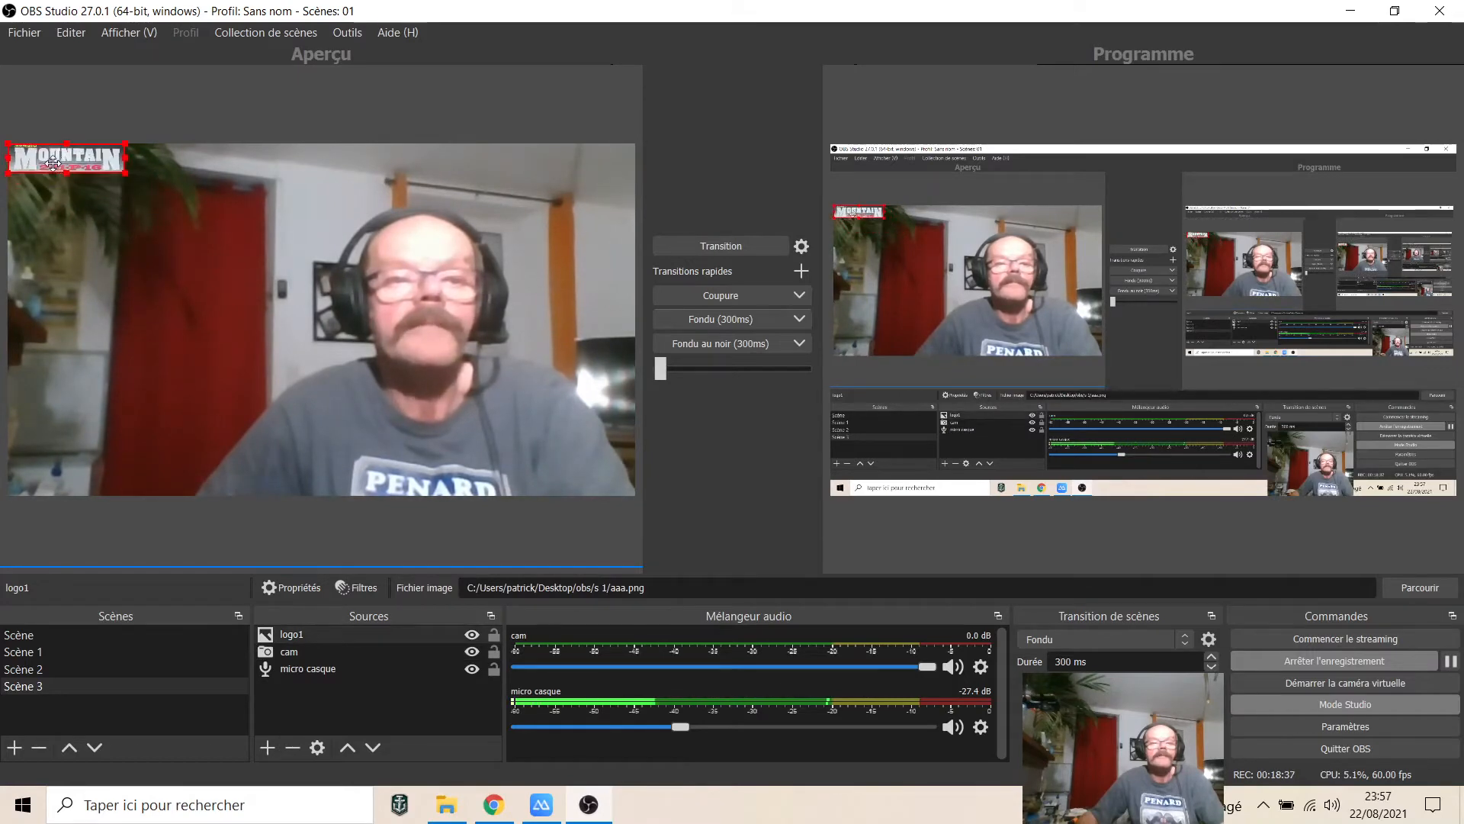
Step: Paste logo2 from Scène 2 into Scène 3 as a reference and place it in the canvas's upper-right corner
left_click(108, 668)
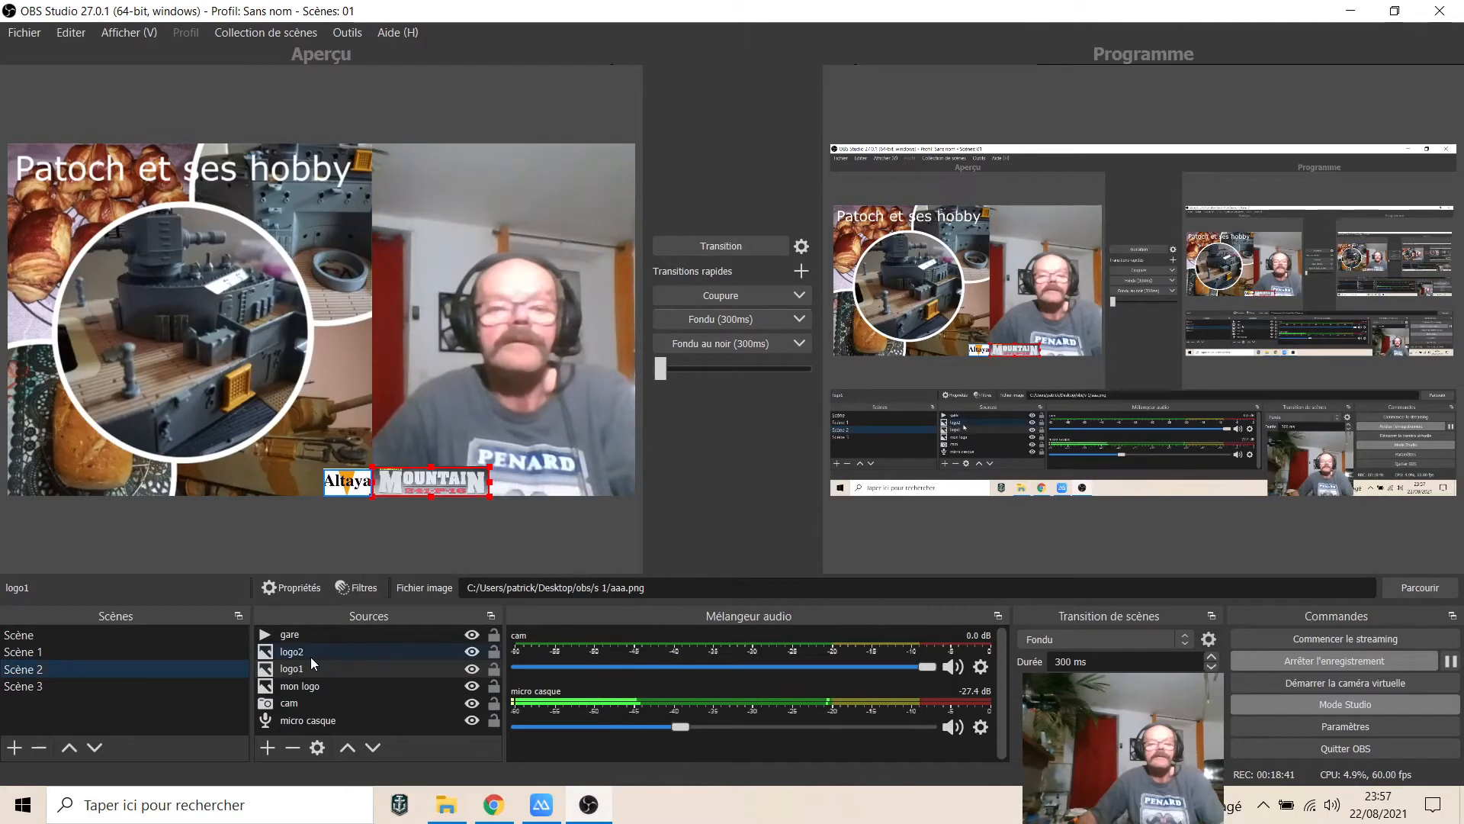
left_click(310, 653, "ctrl")
right_click(310, 655)
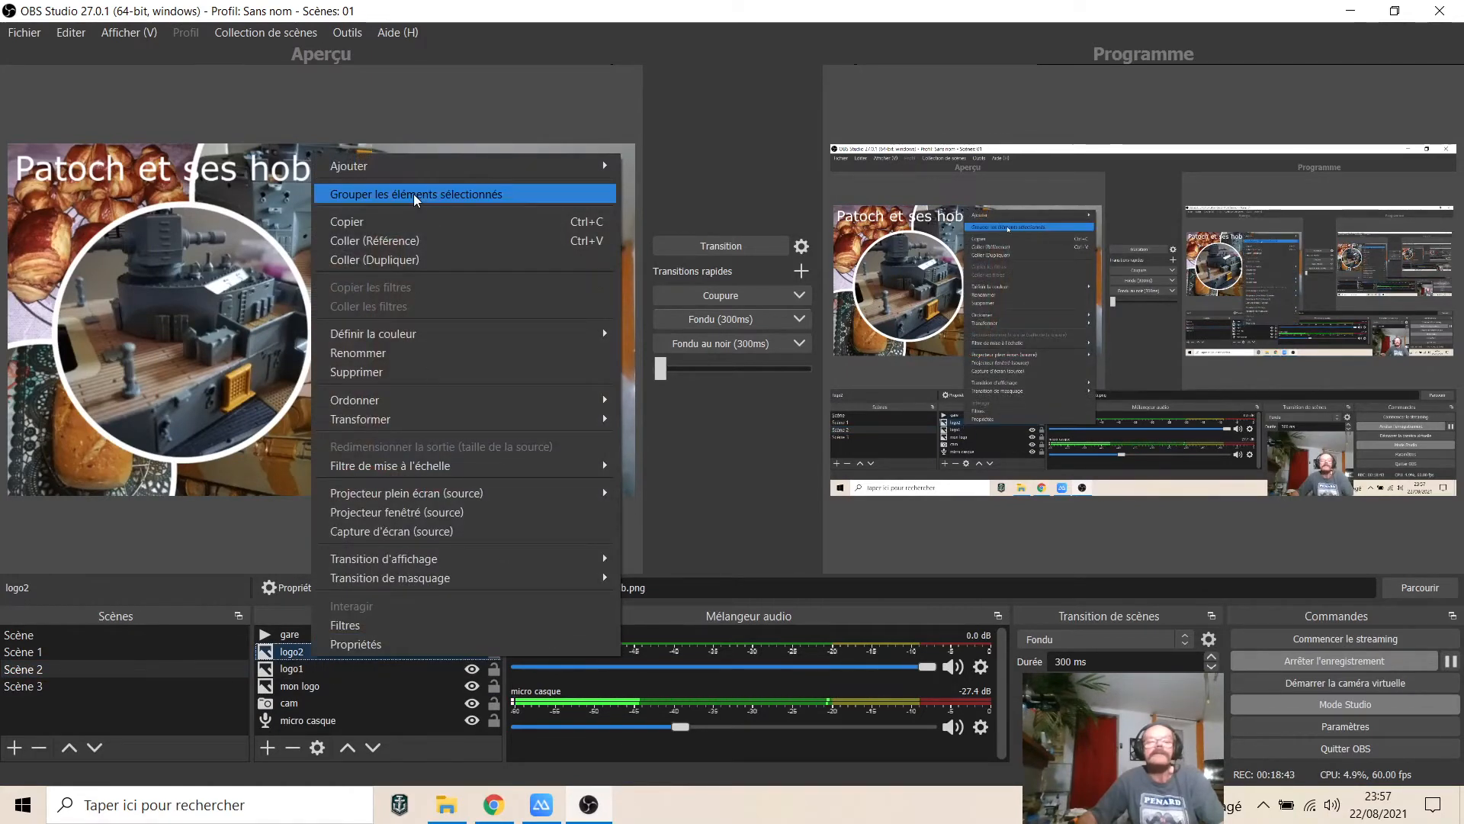
left_click(375, 224)
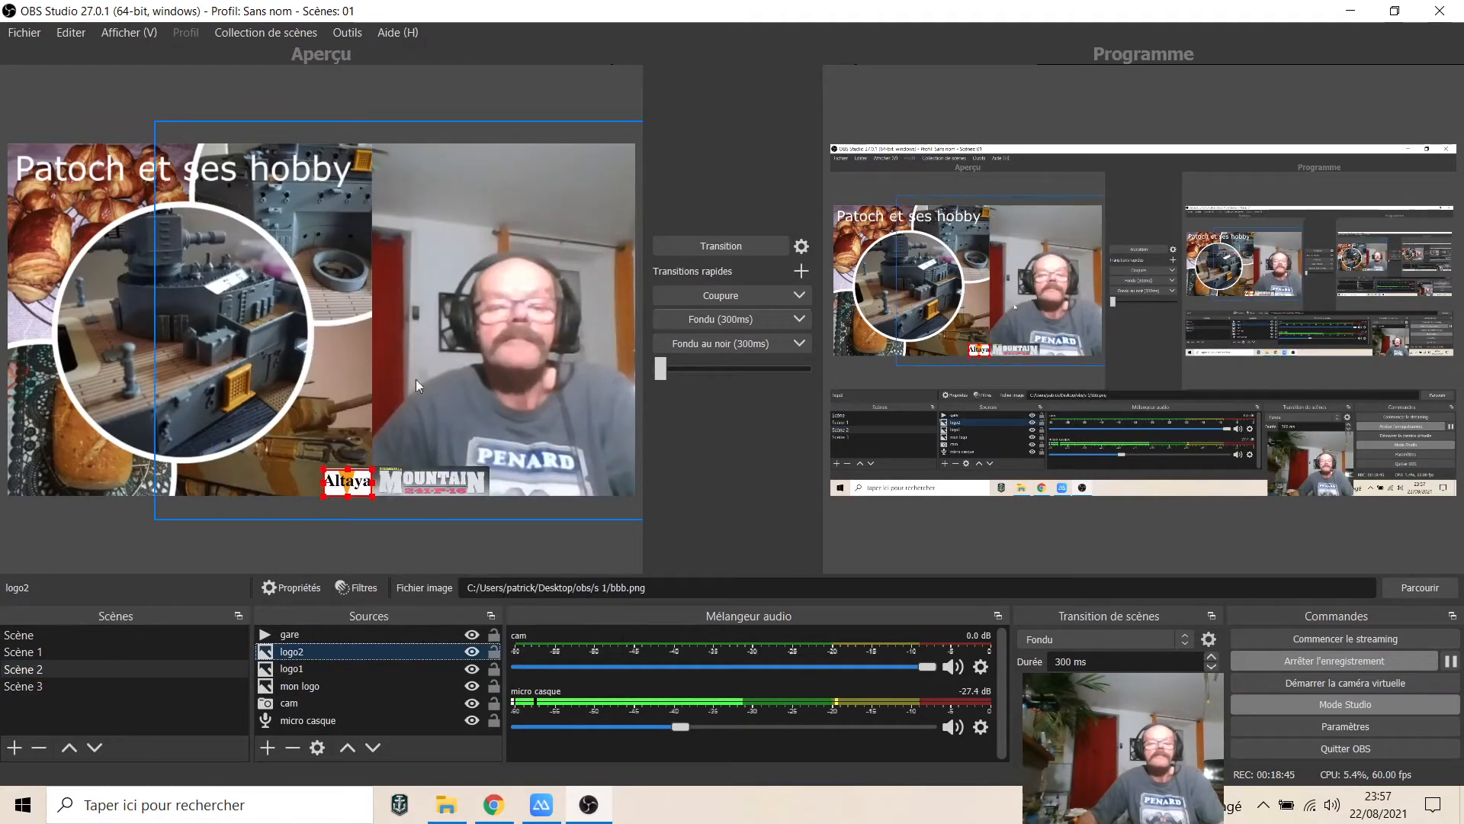
left_click(43, 689)
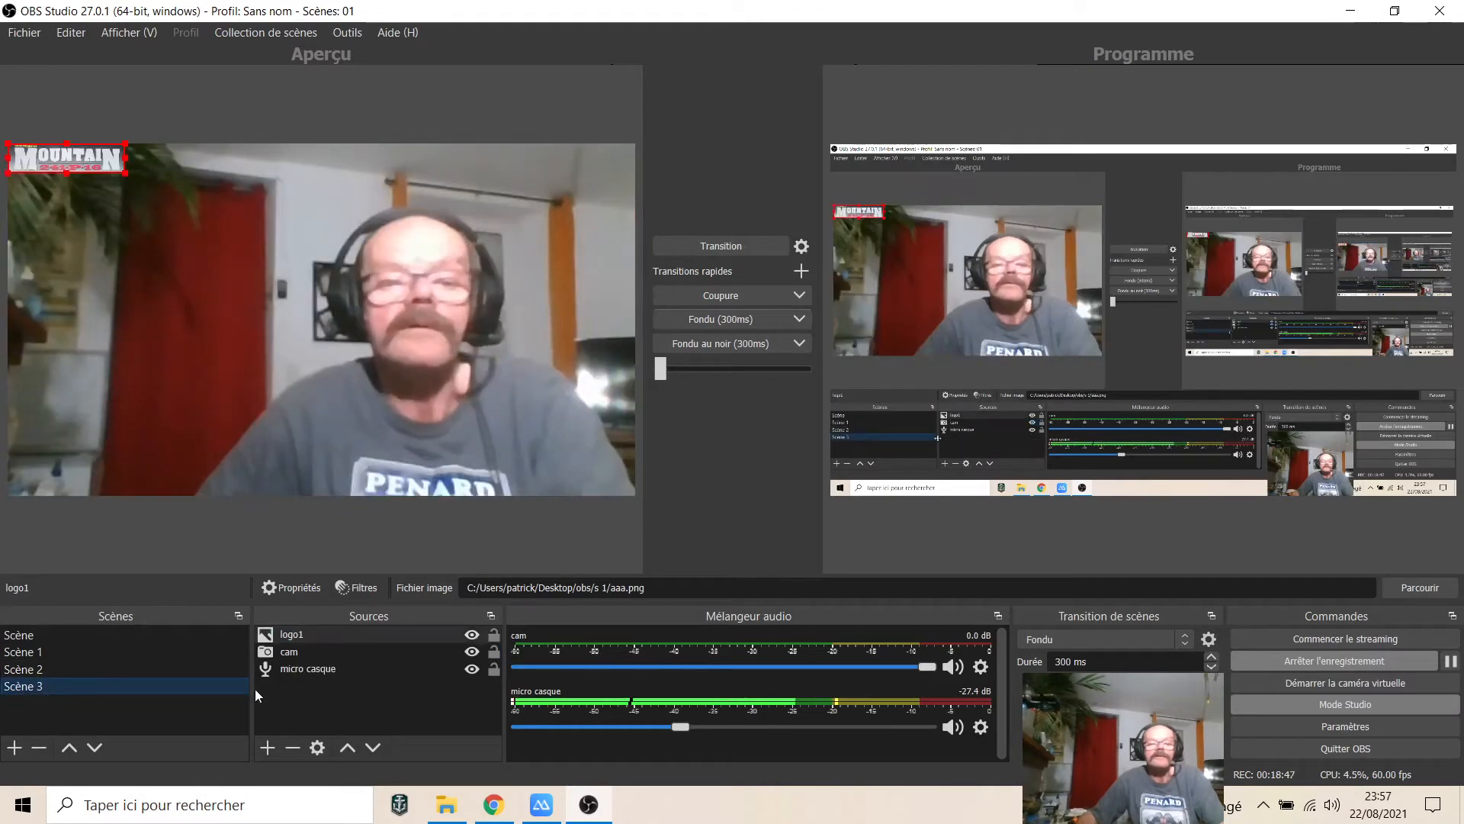
right_click(361, 698)
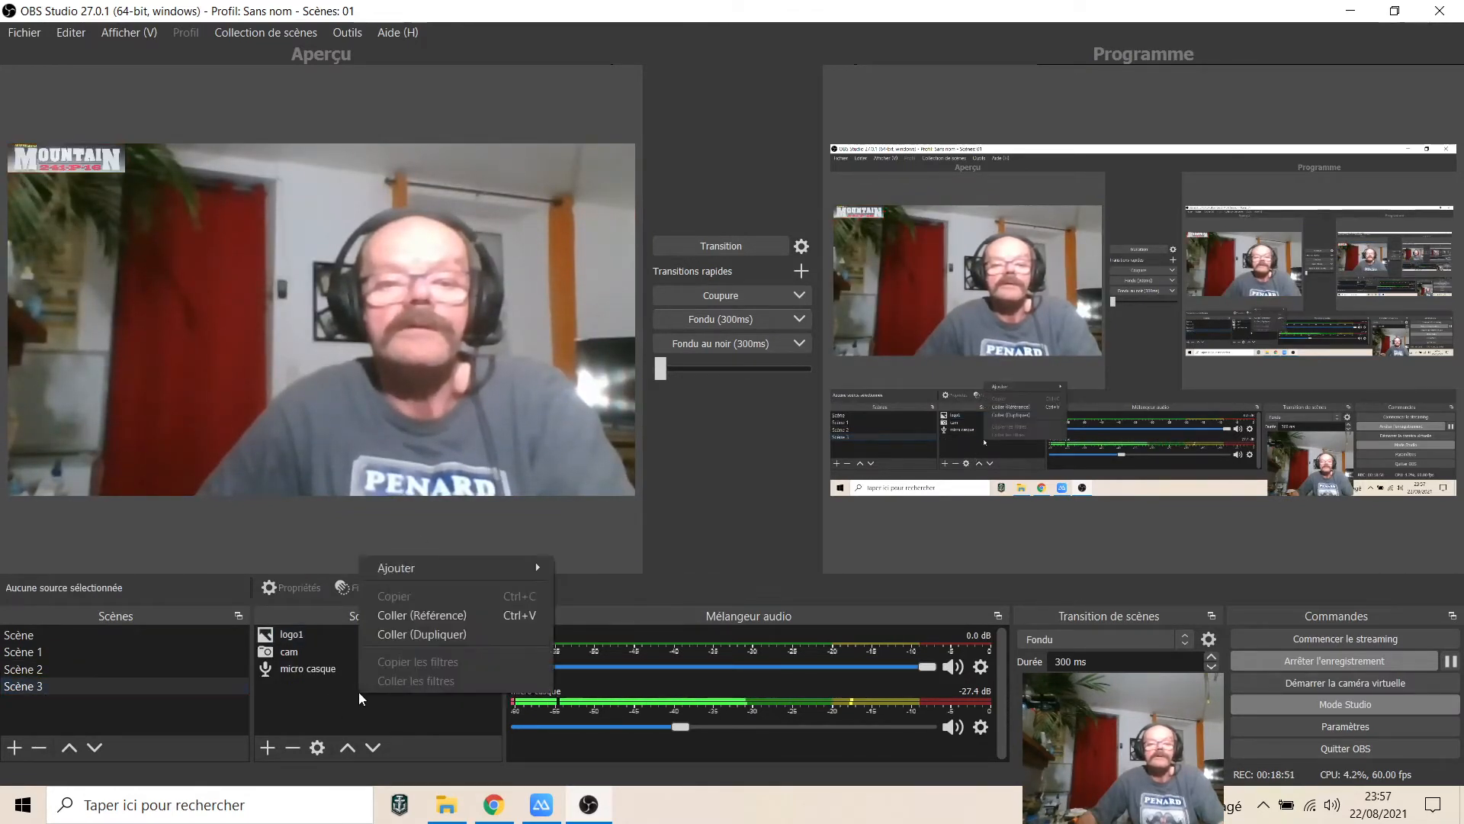
left_click(406, 615)
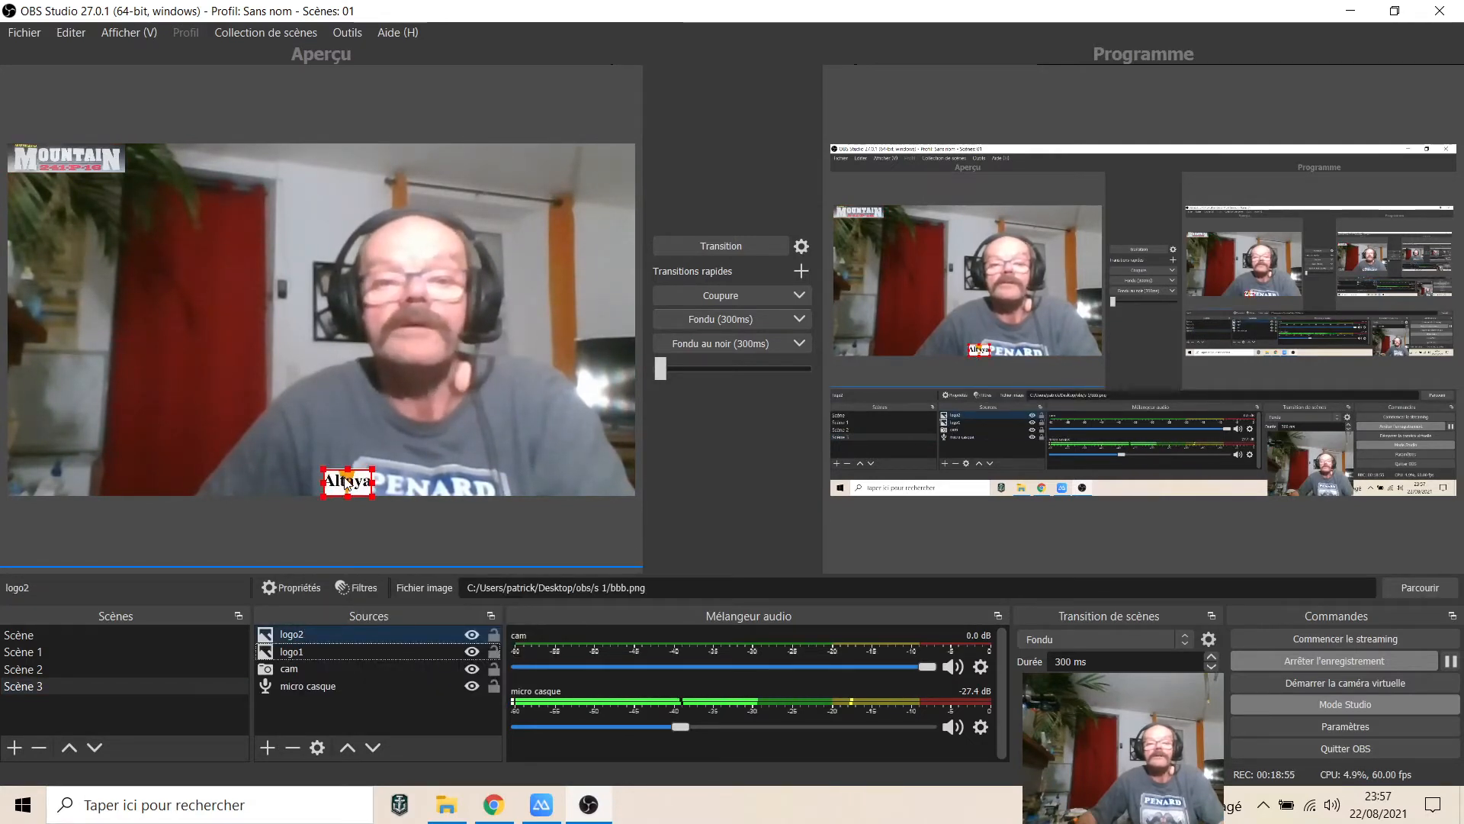
left_click_drag(345, 481, 600, 153)
left_click(560, 229)
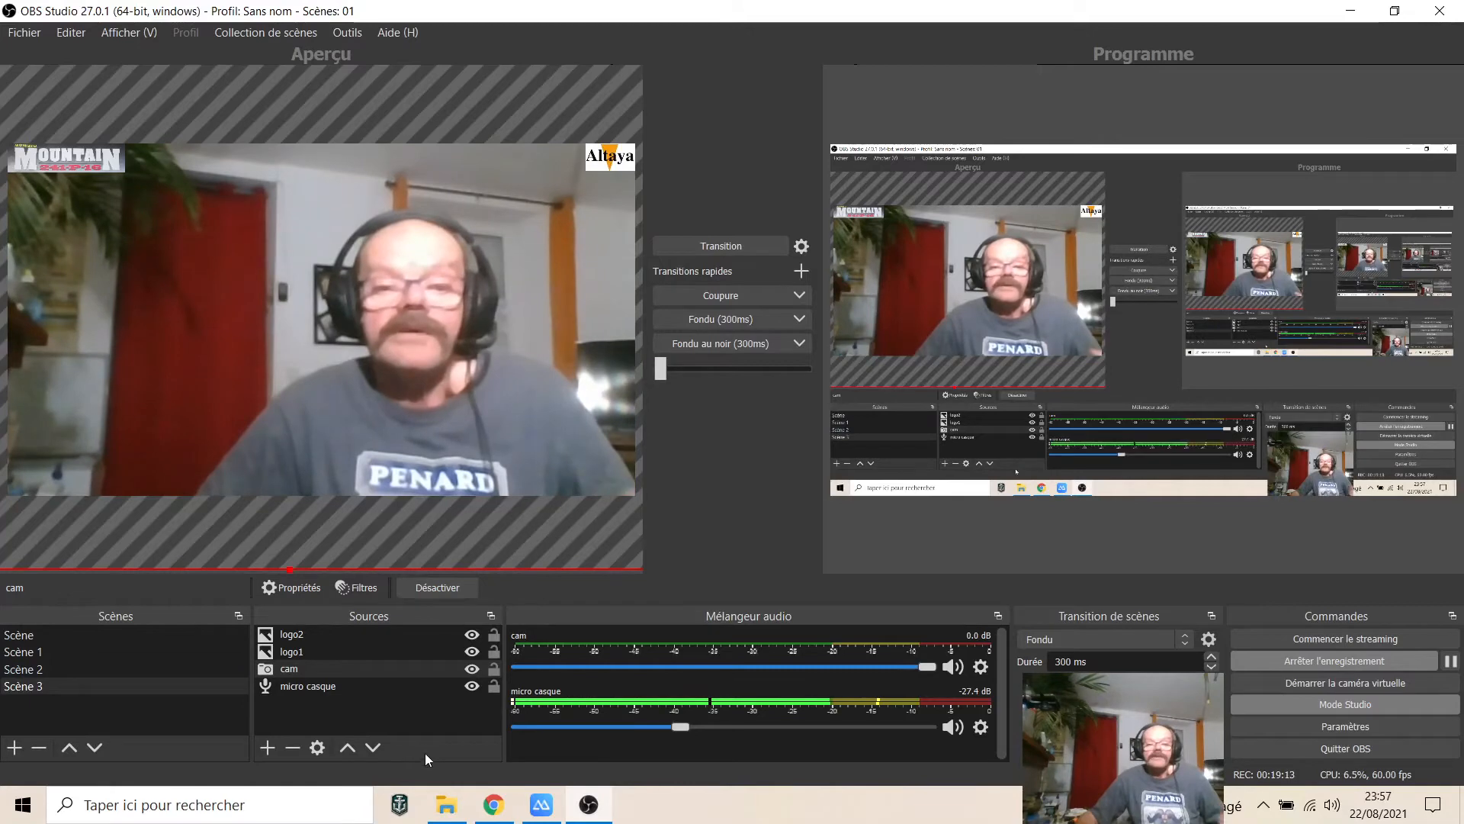
Step: Add a new media source named musique to Scène 3
left_click(267, 747)
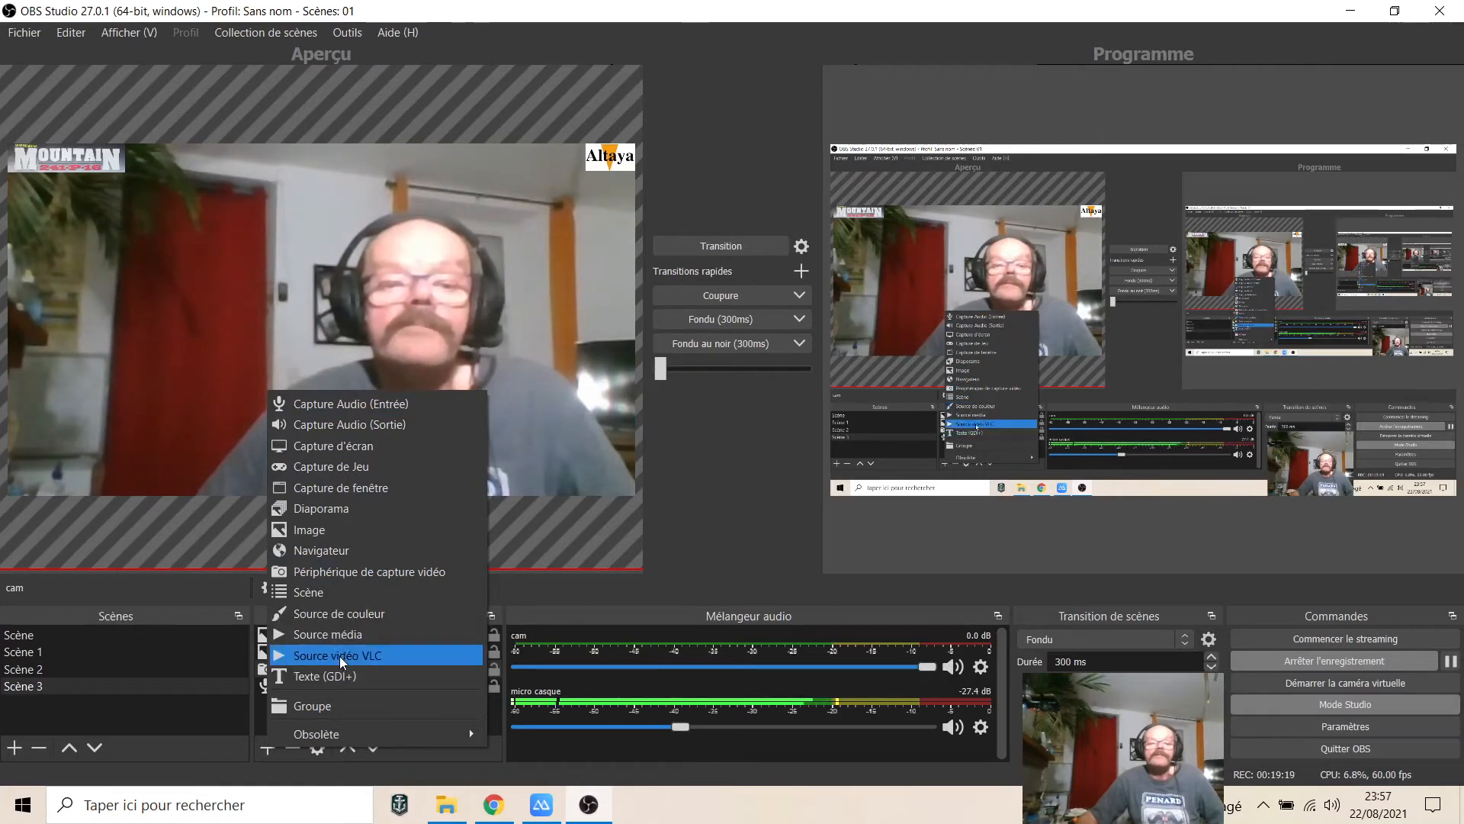
left_click(332, 633)
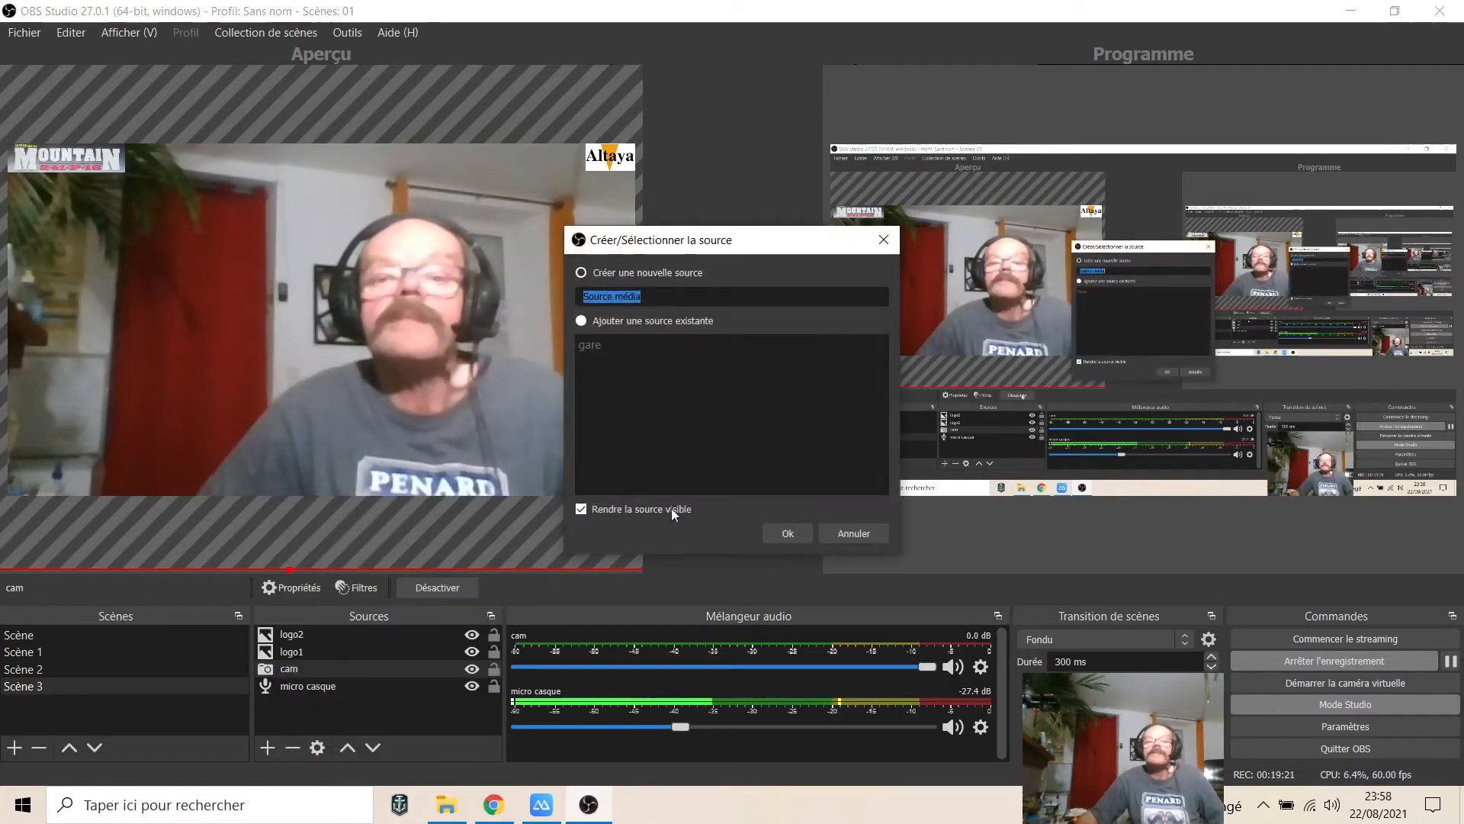
type("m")
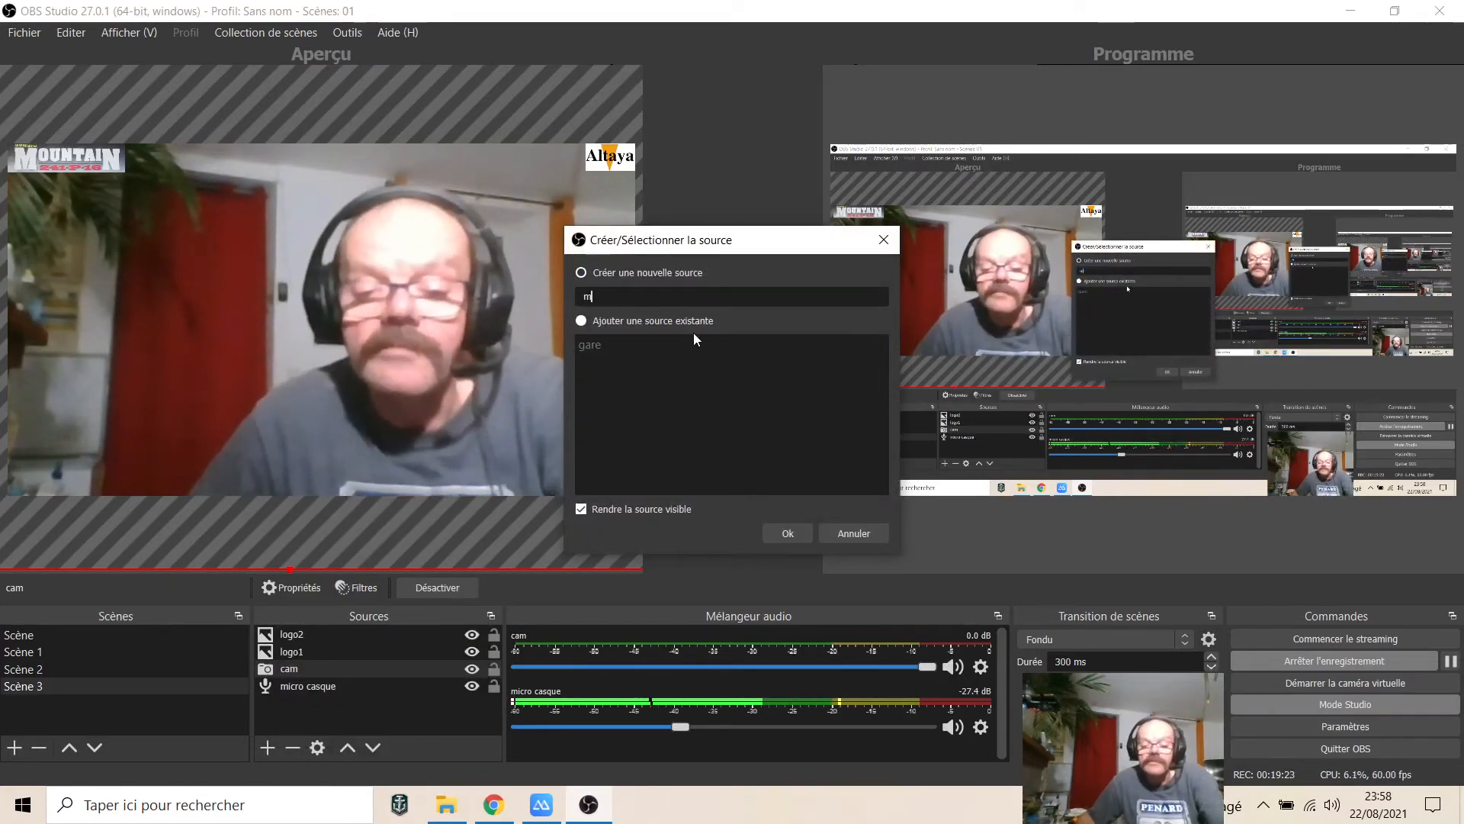
type("usiq")
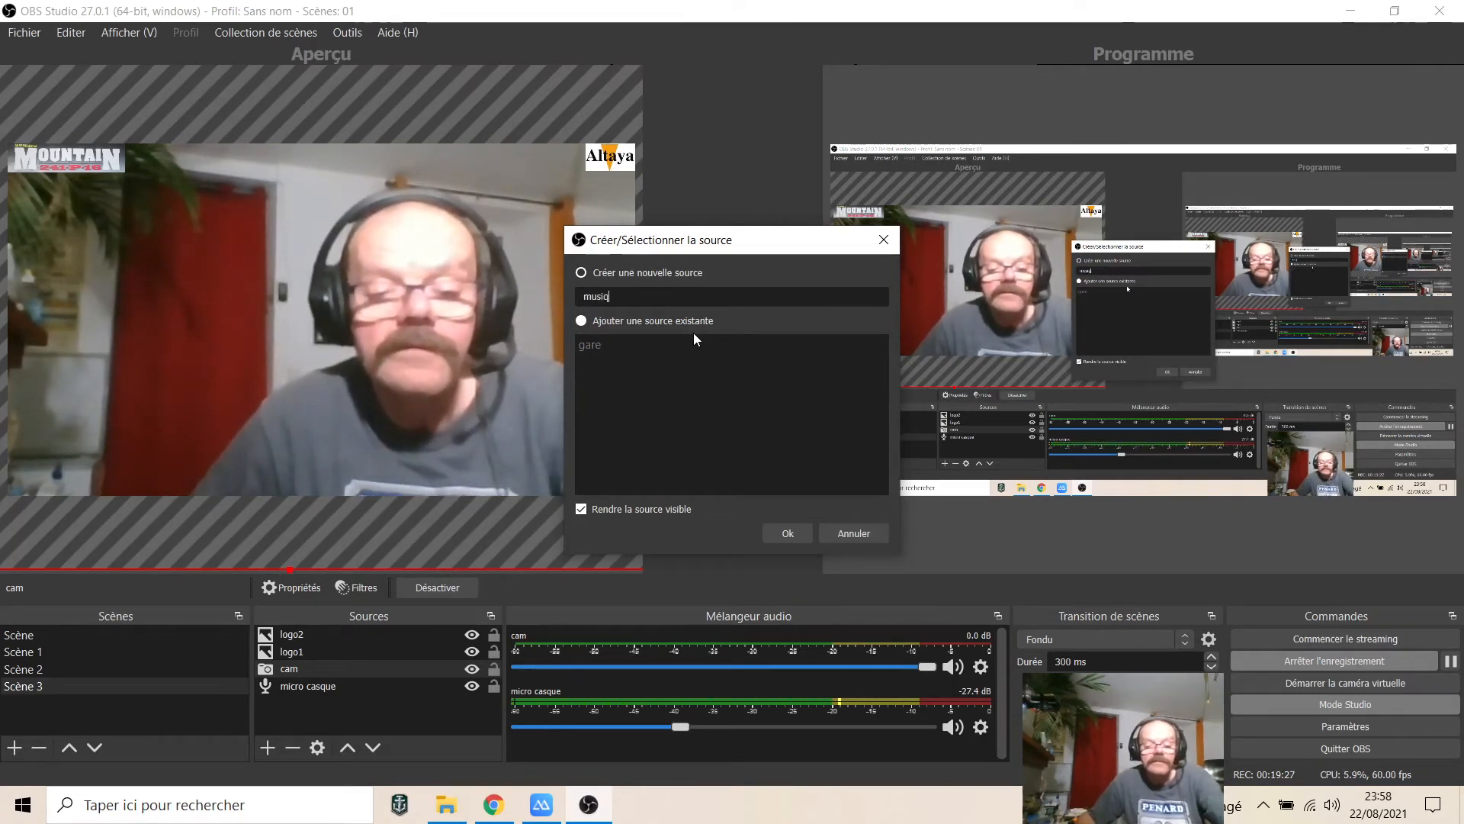
type("ue")
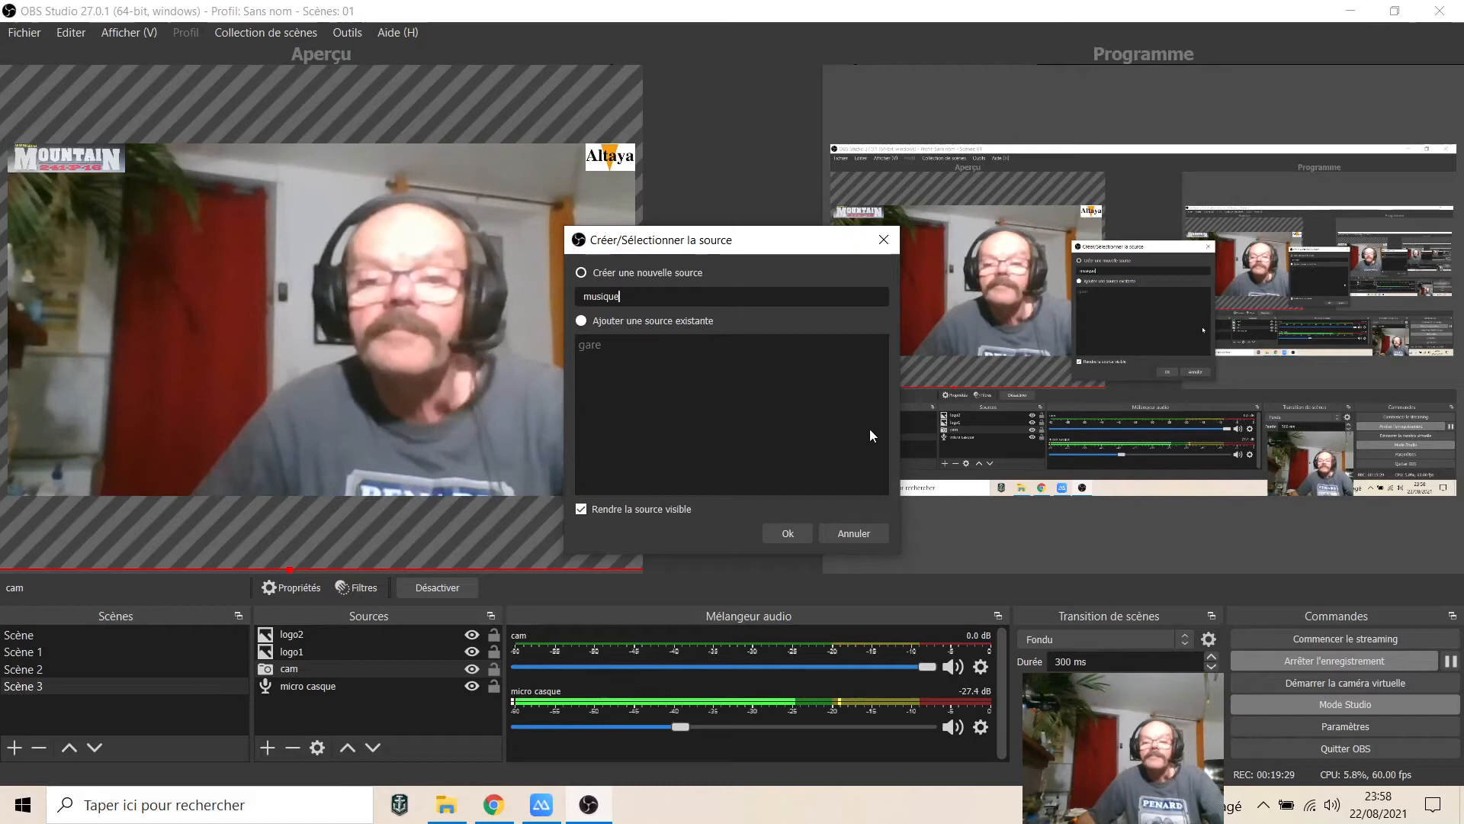
left_click(786, 532)
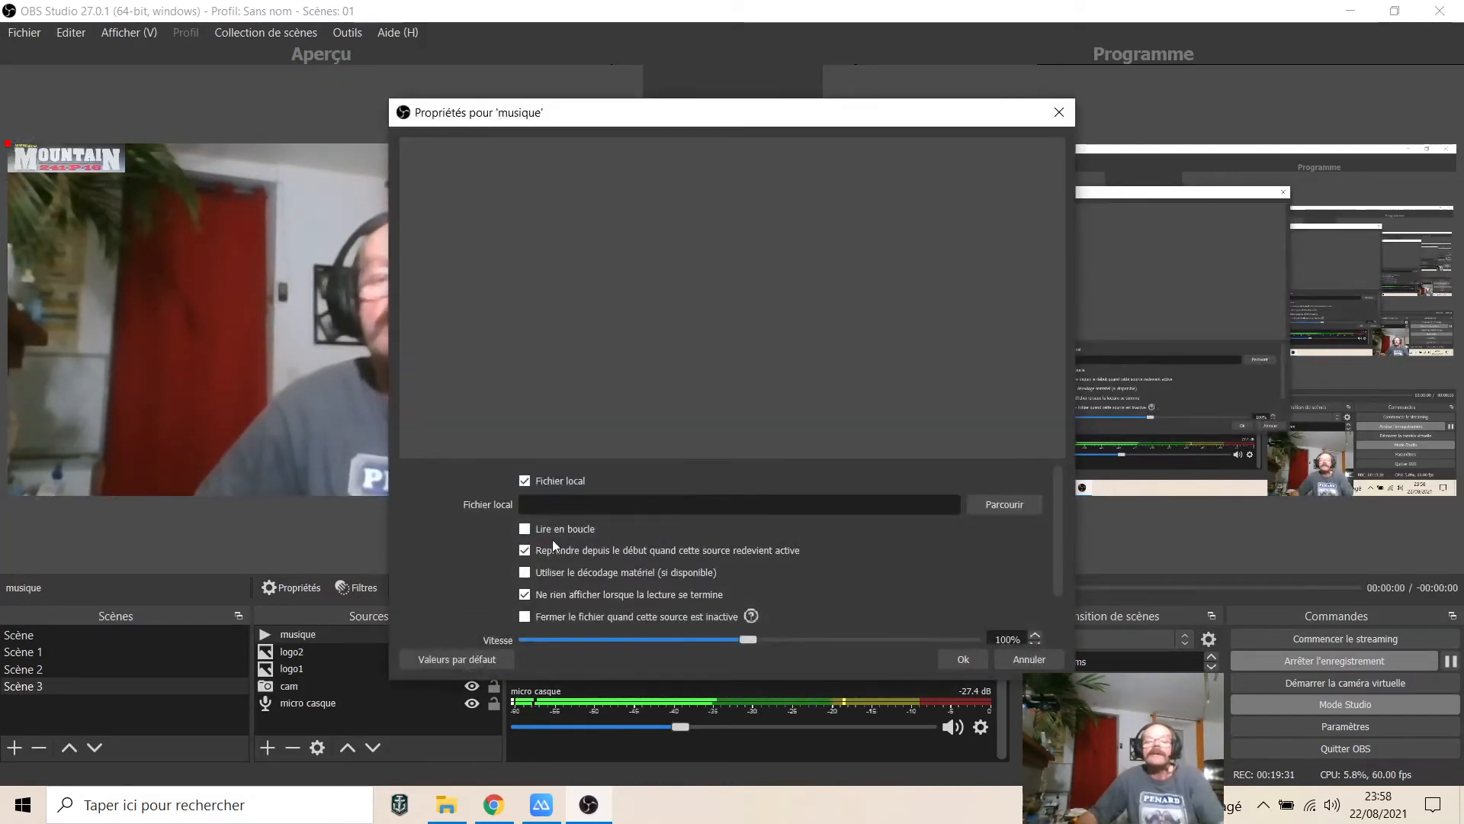
Step: Set musique's local file to mountain musique from the desktop folder obs/s 3, with looped playback enabled
left_click(990, 501)
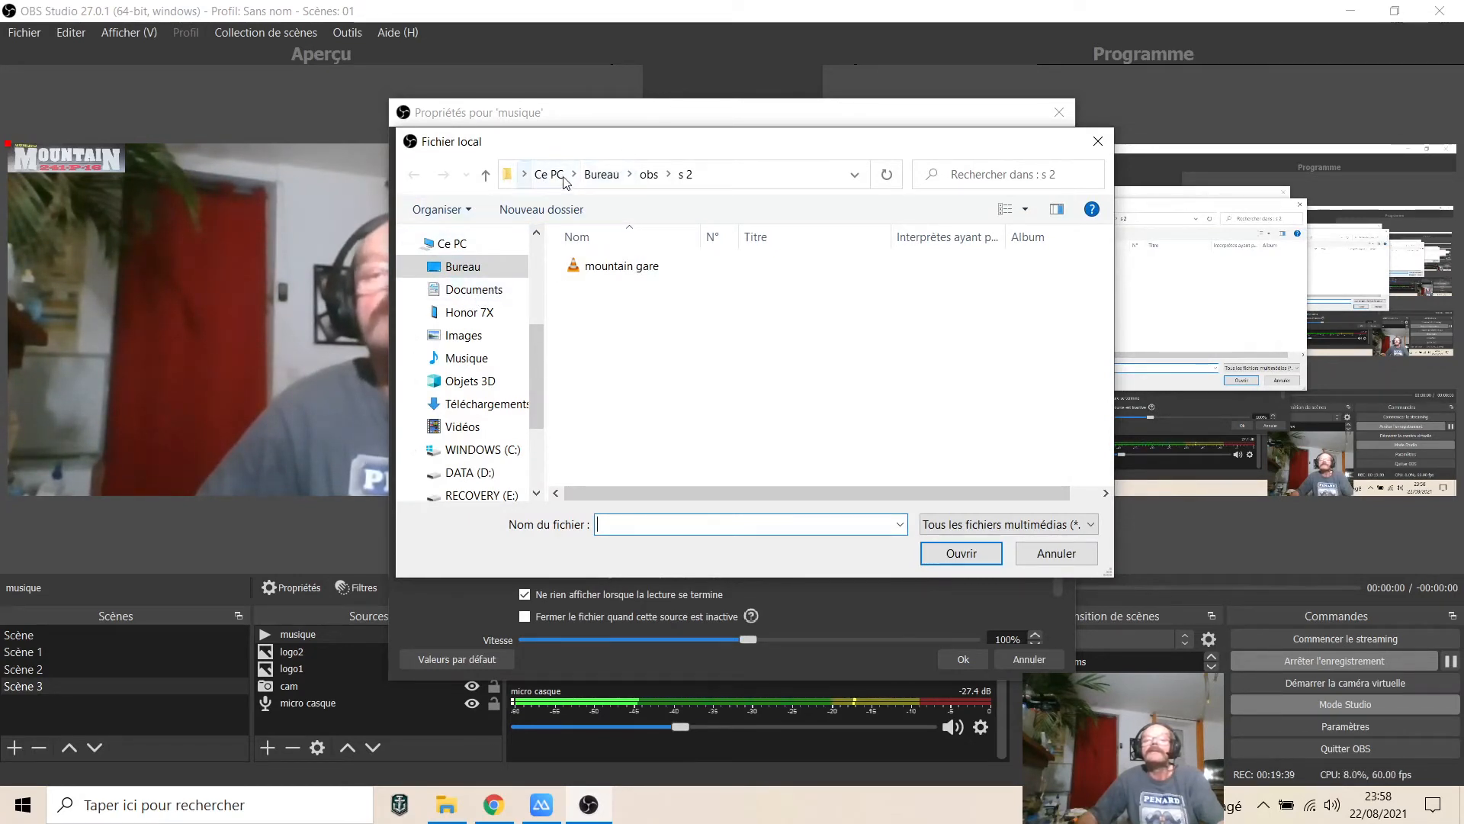
left_click(601, 175)
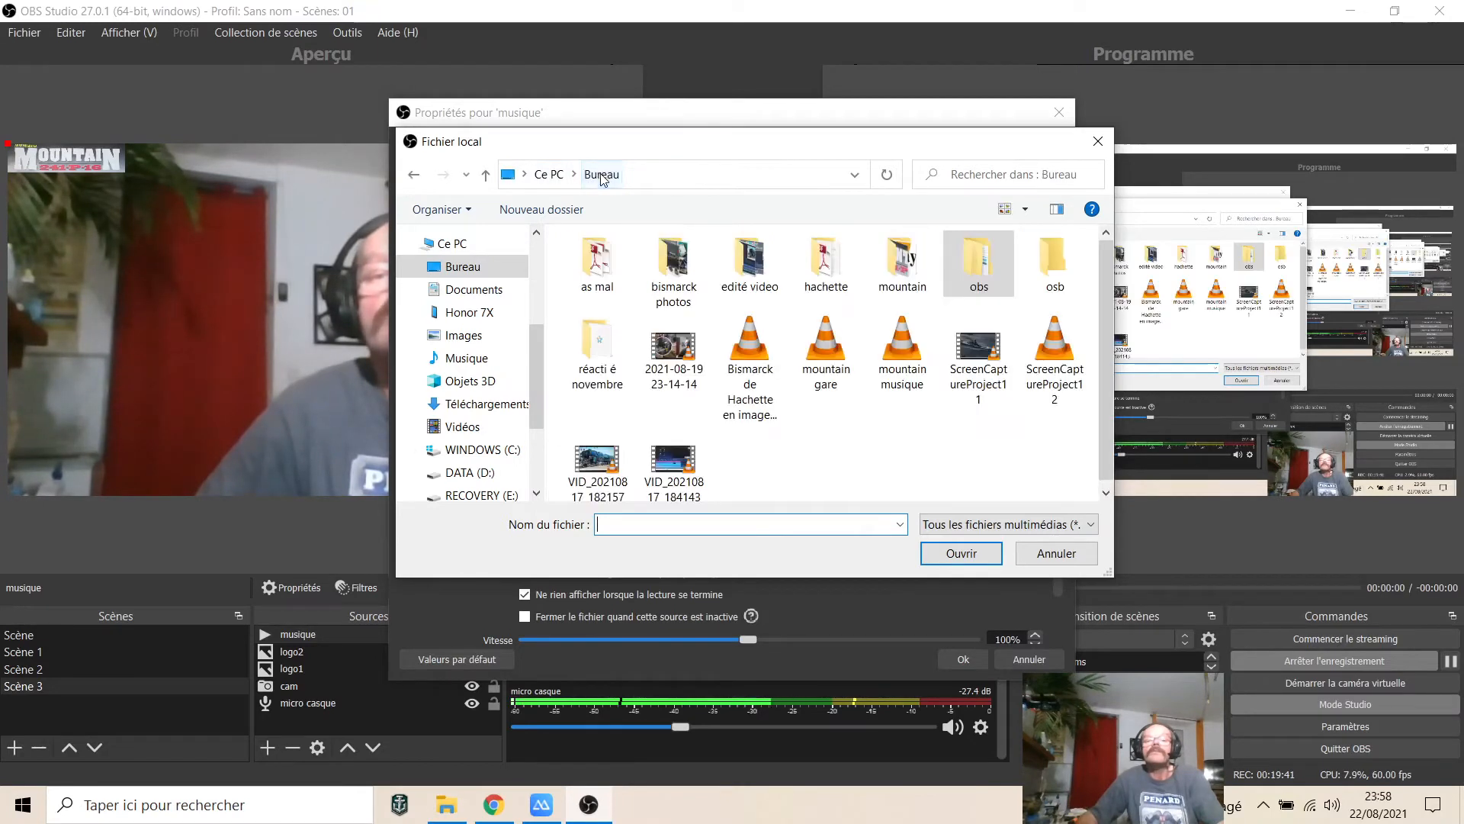
double_click(980, 263)
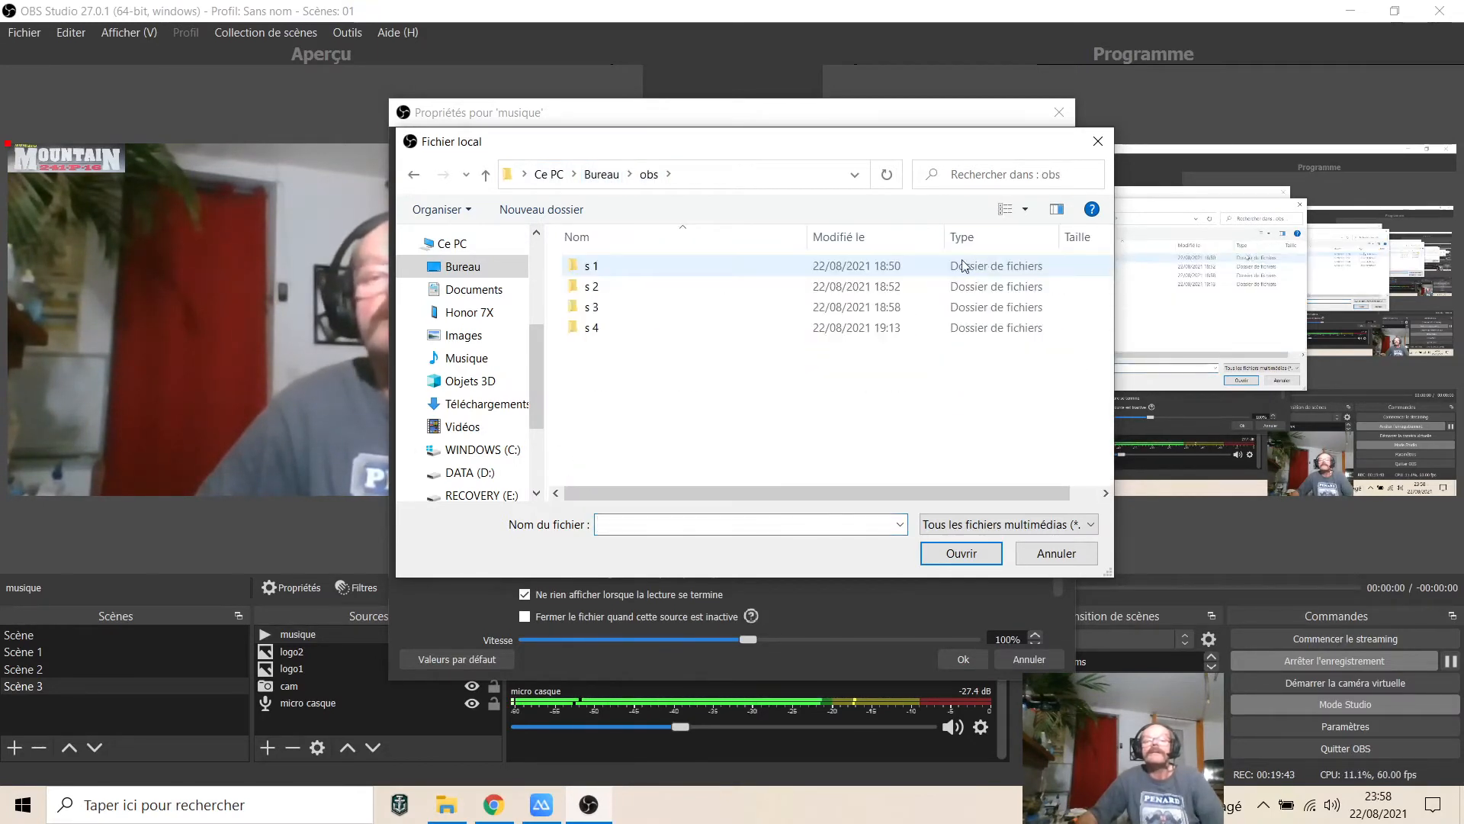
double_click(611, 305)
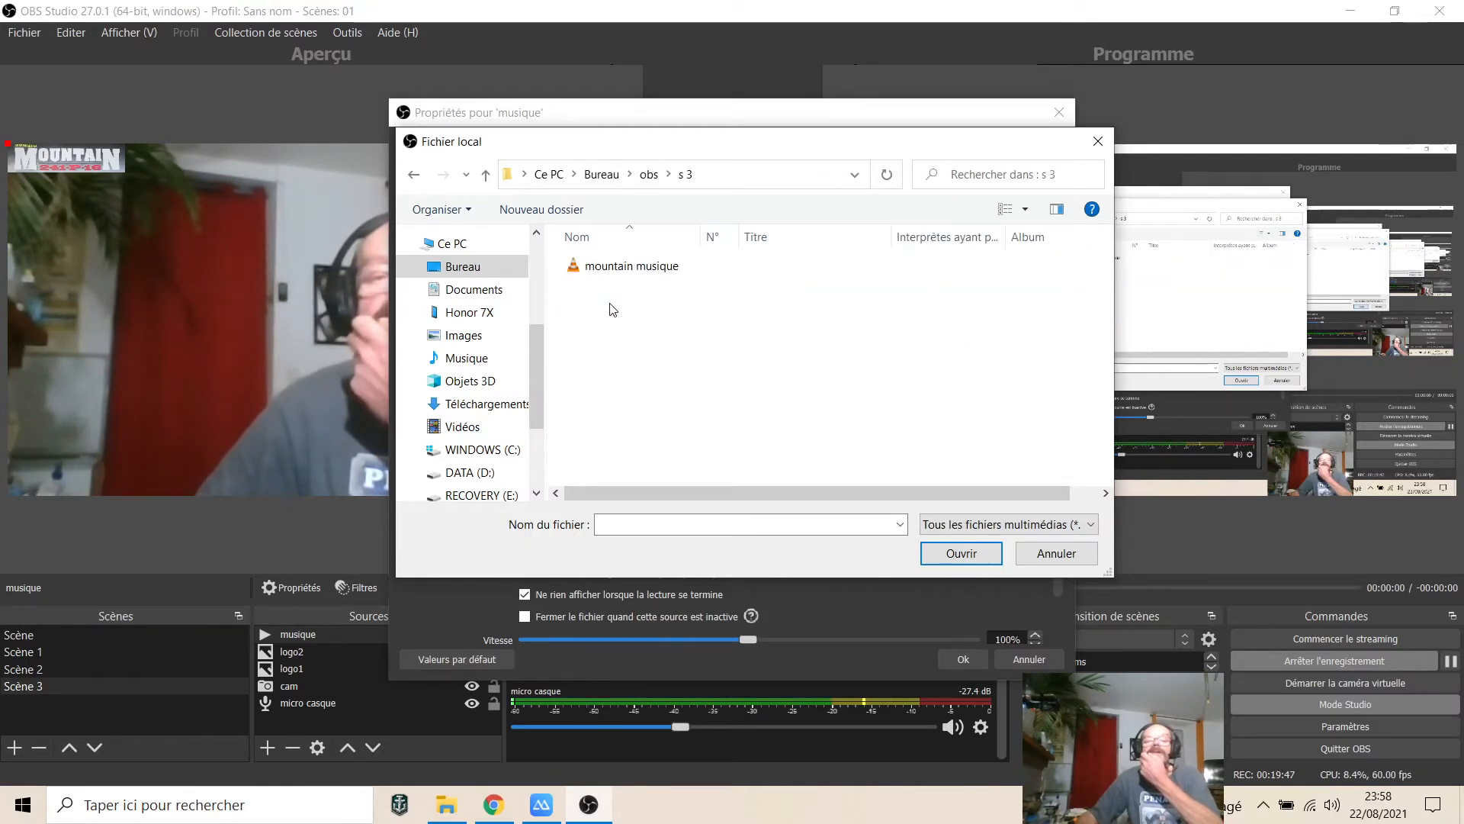
left_click(621, 269)
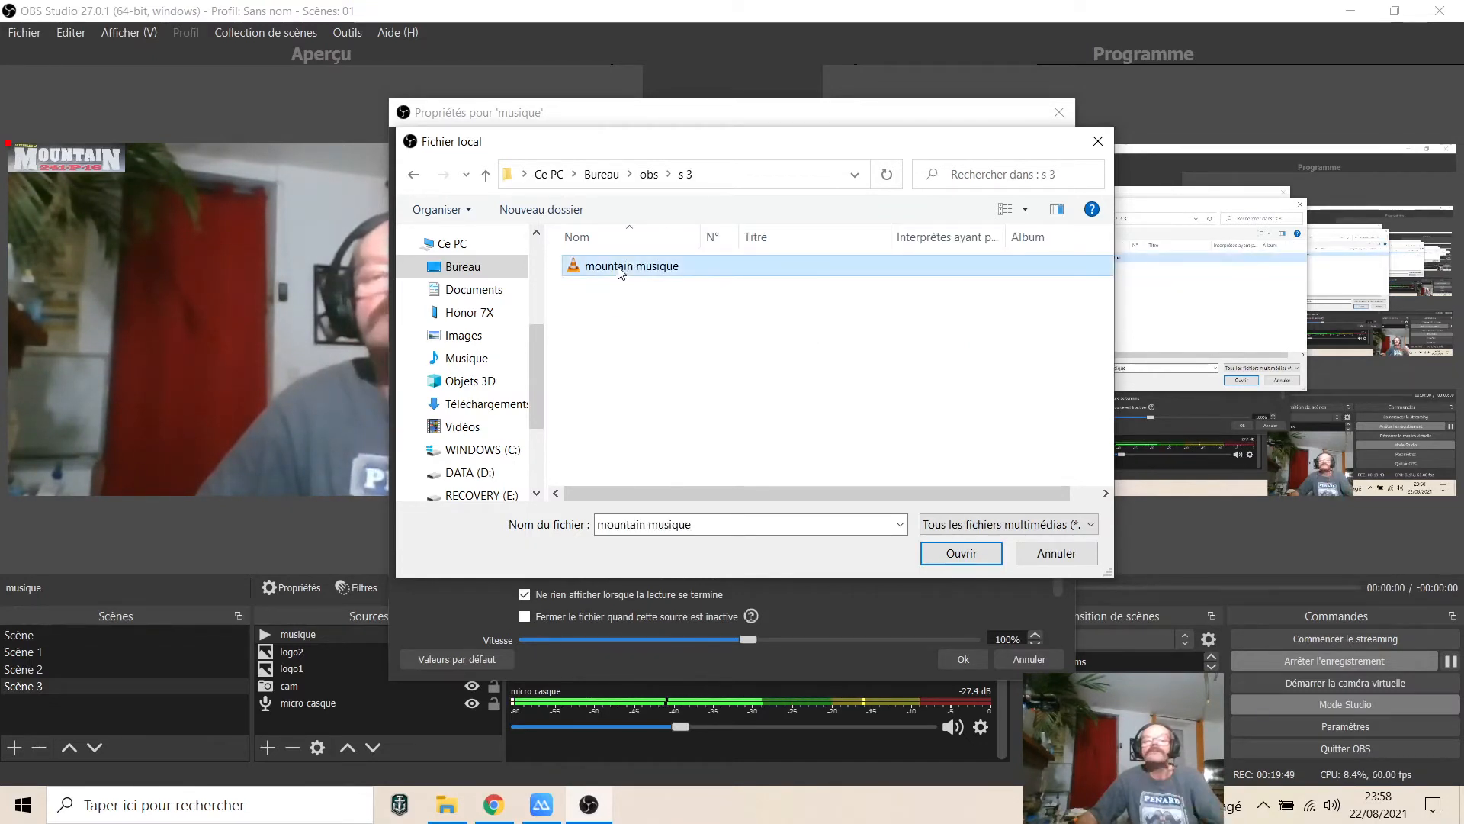
left_click(957, 555)
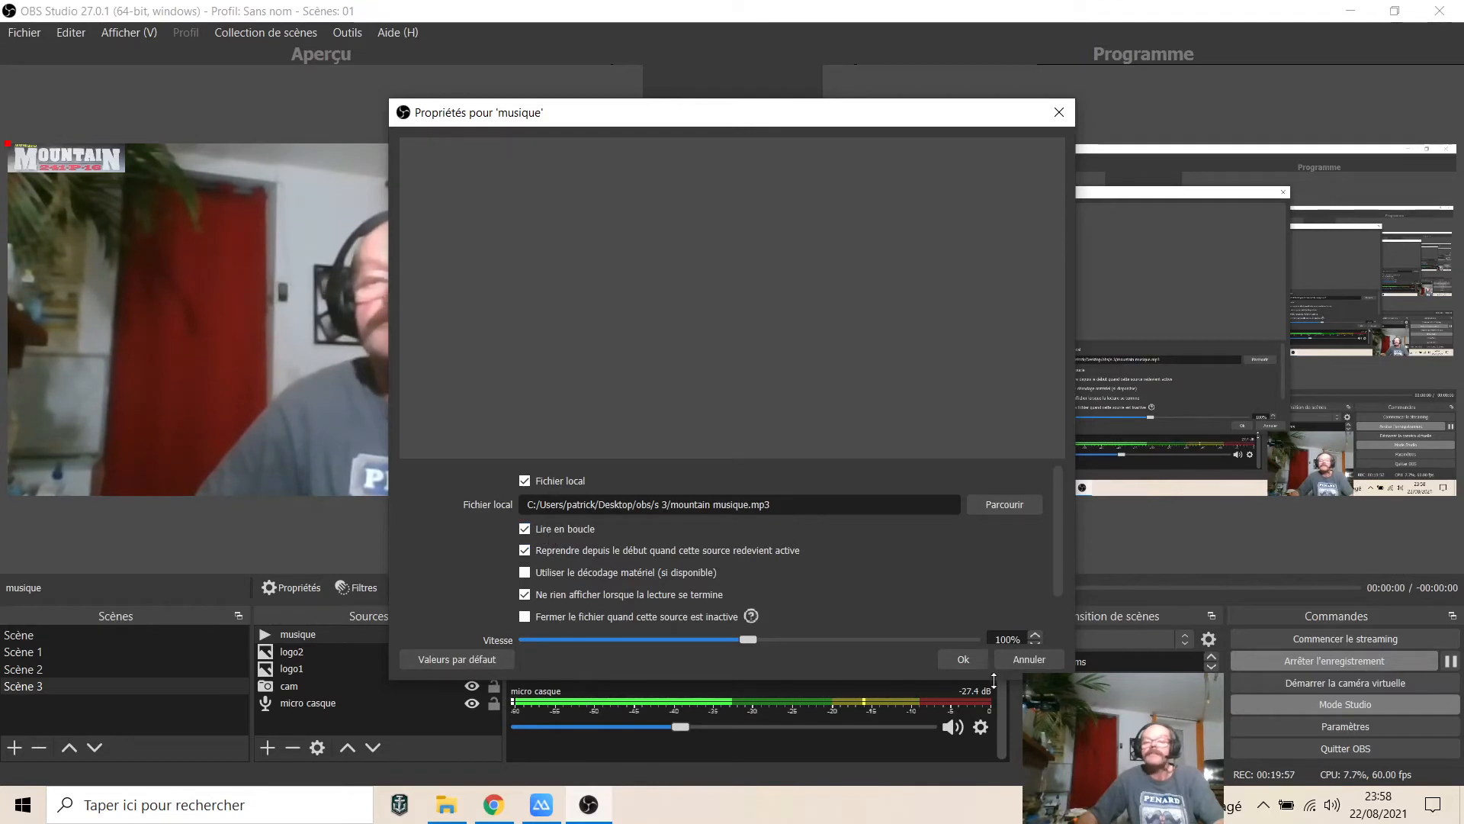
left_click(962, 662)
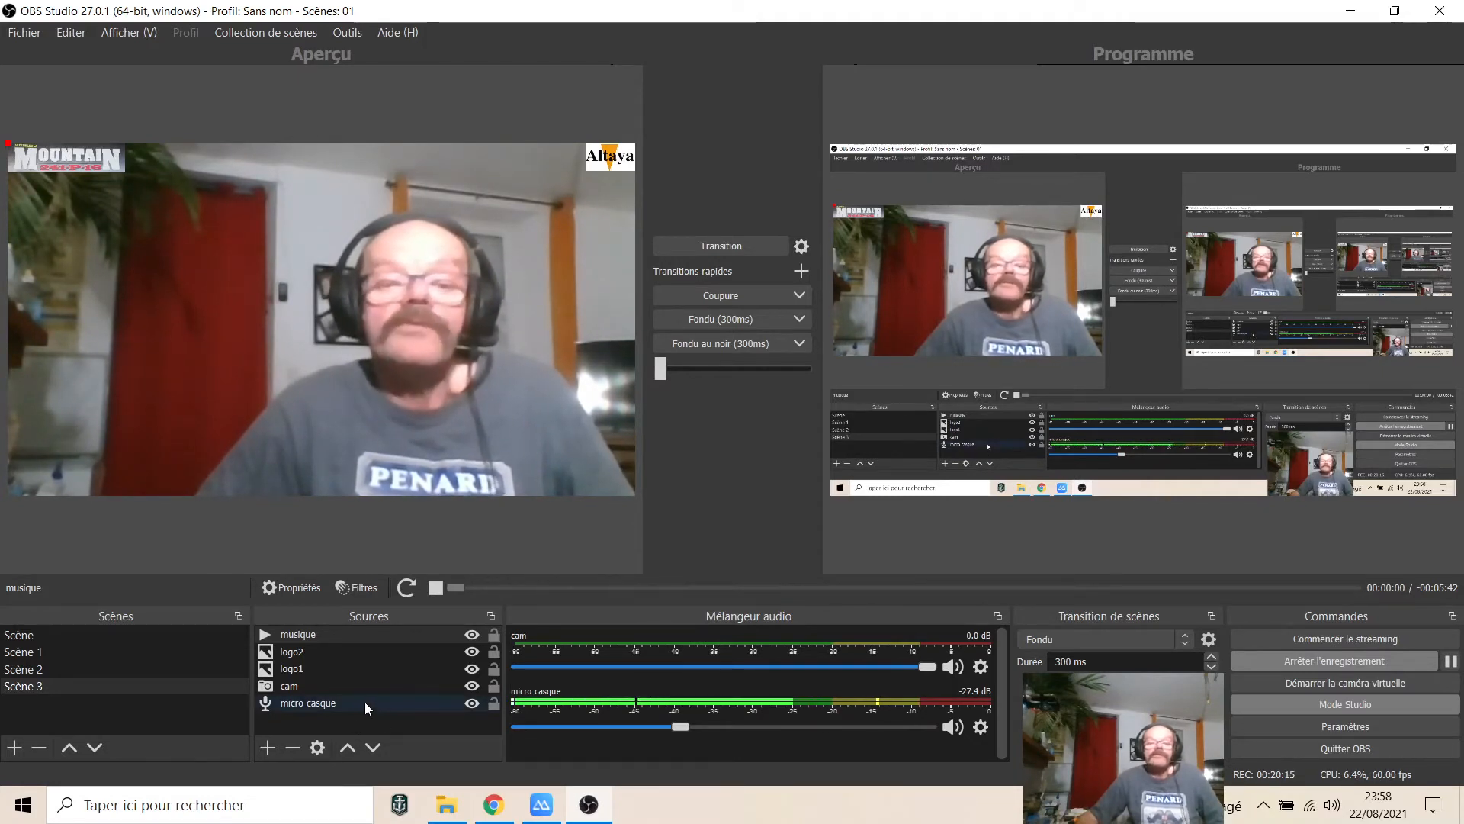
Step: Add a new scene named Scène 4
left_click(83, 685)
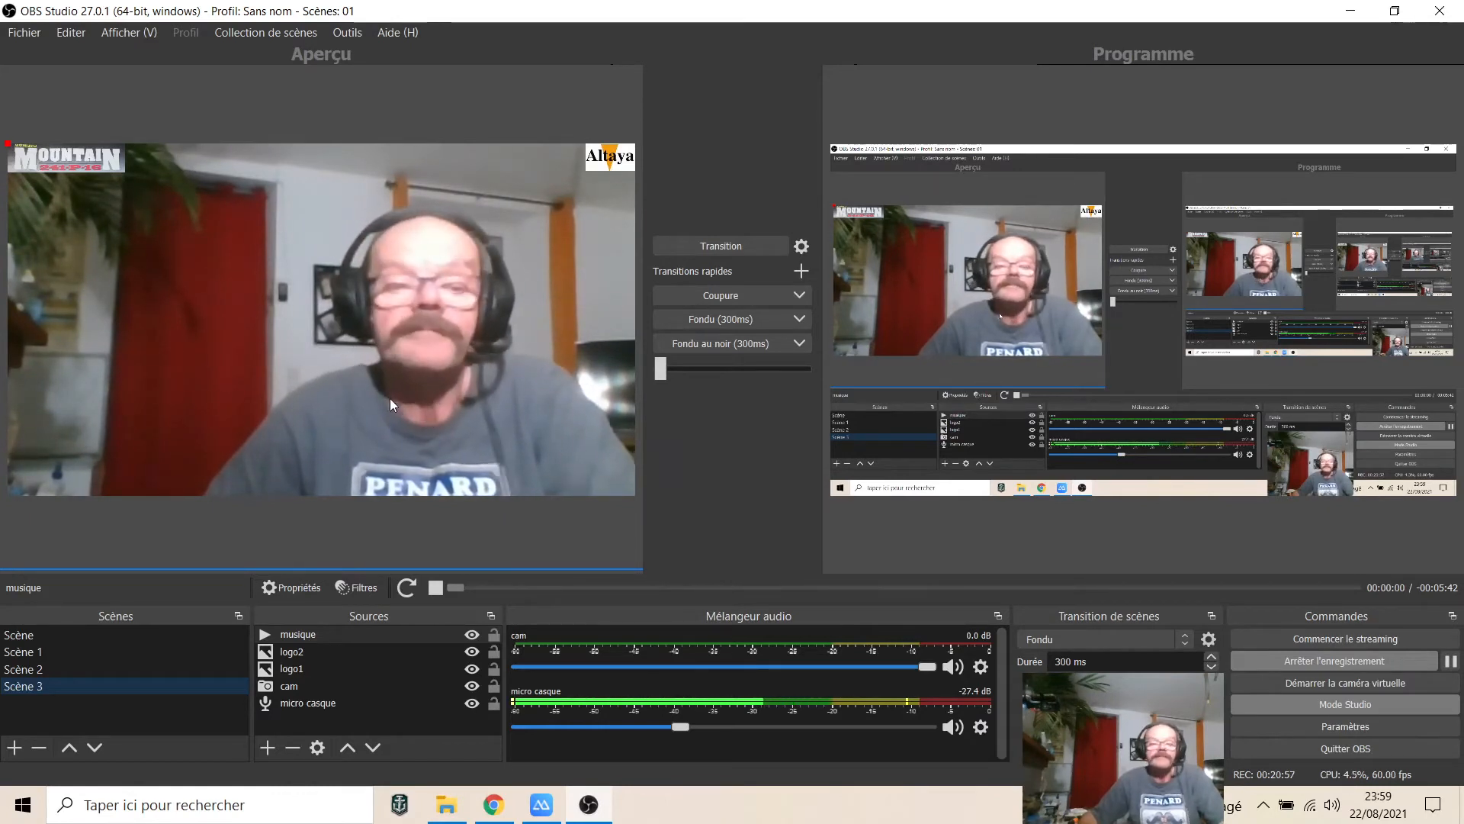
left_click(13, 749)
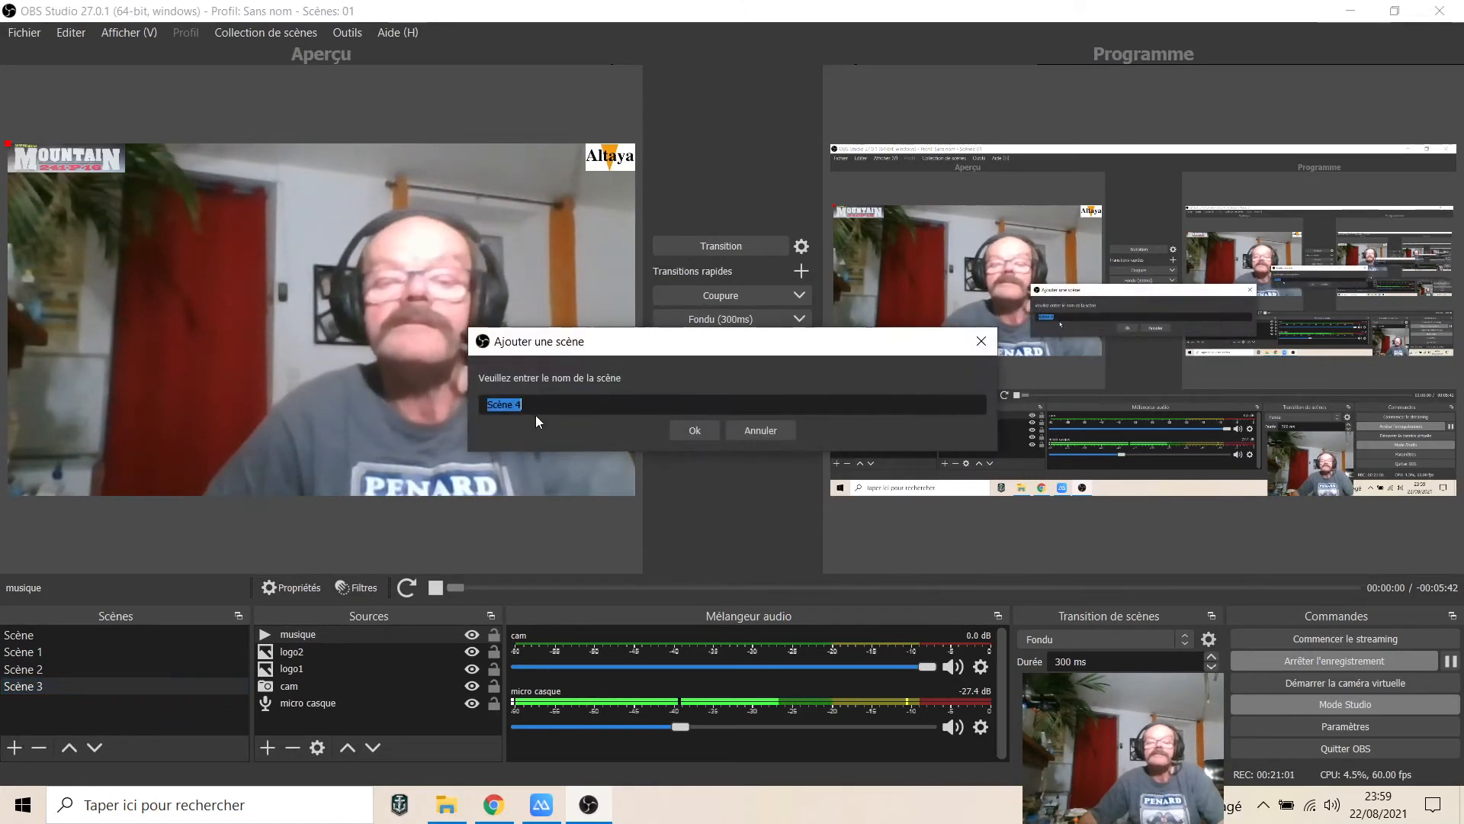
left_click(694, 430)
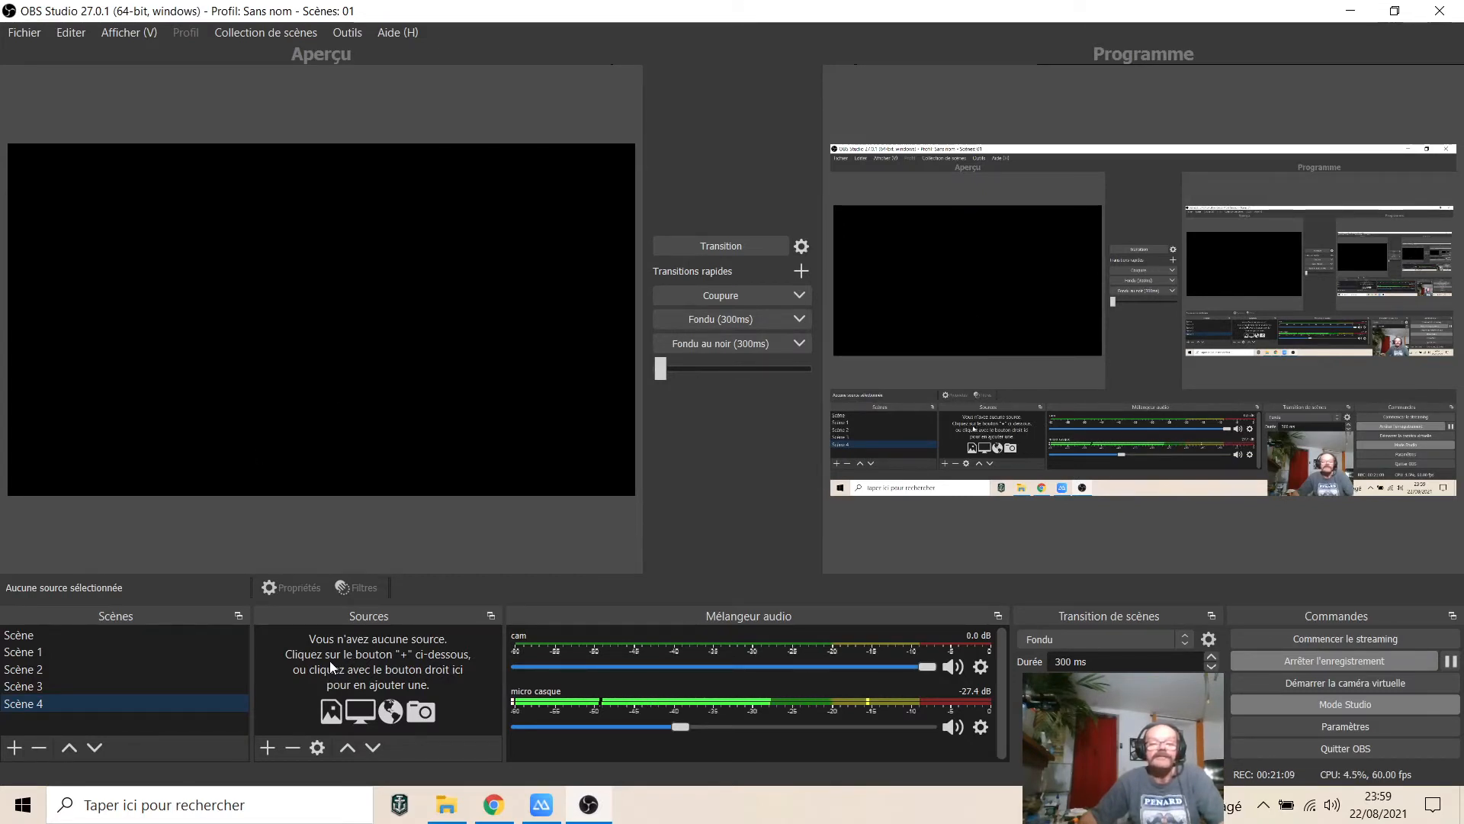
Step: Copy the micro casque source from Scène 3 and paste it into Scène 4 as a reference
left_click(31, 685)
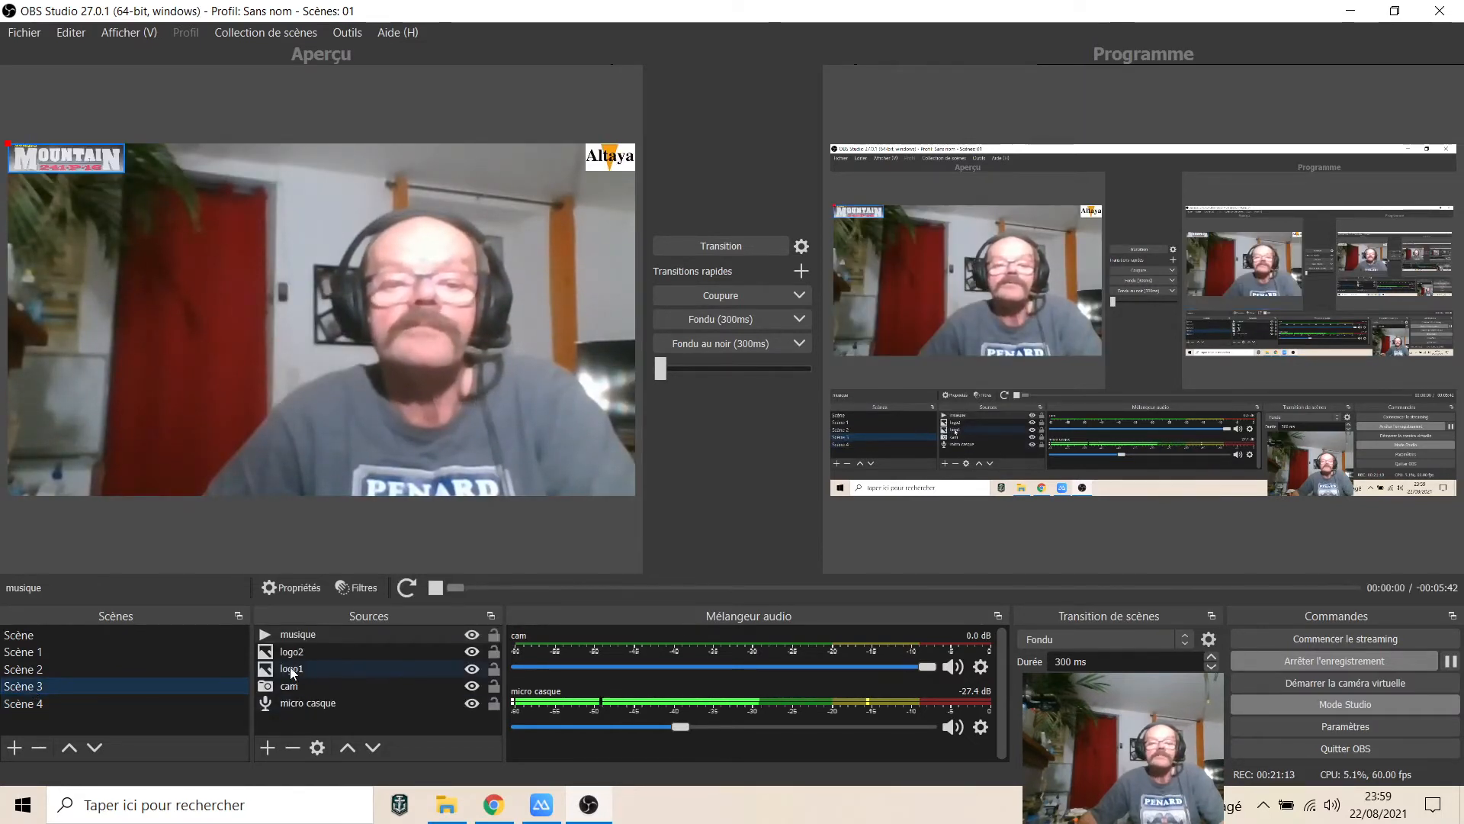
right_click(298, 707)
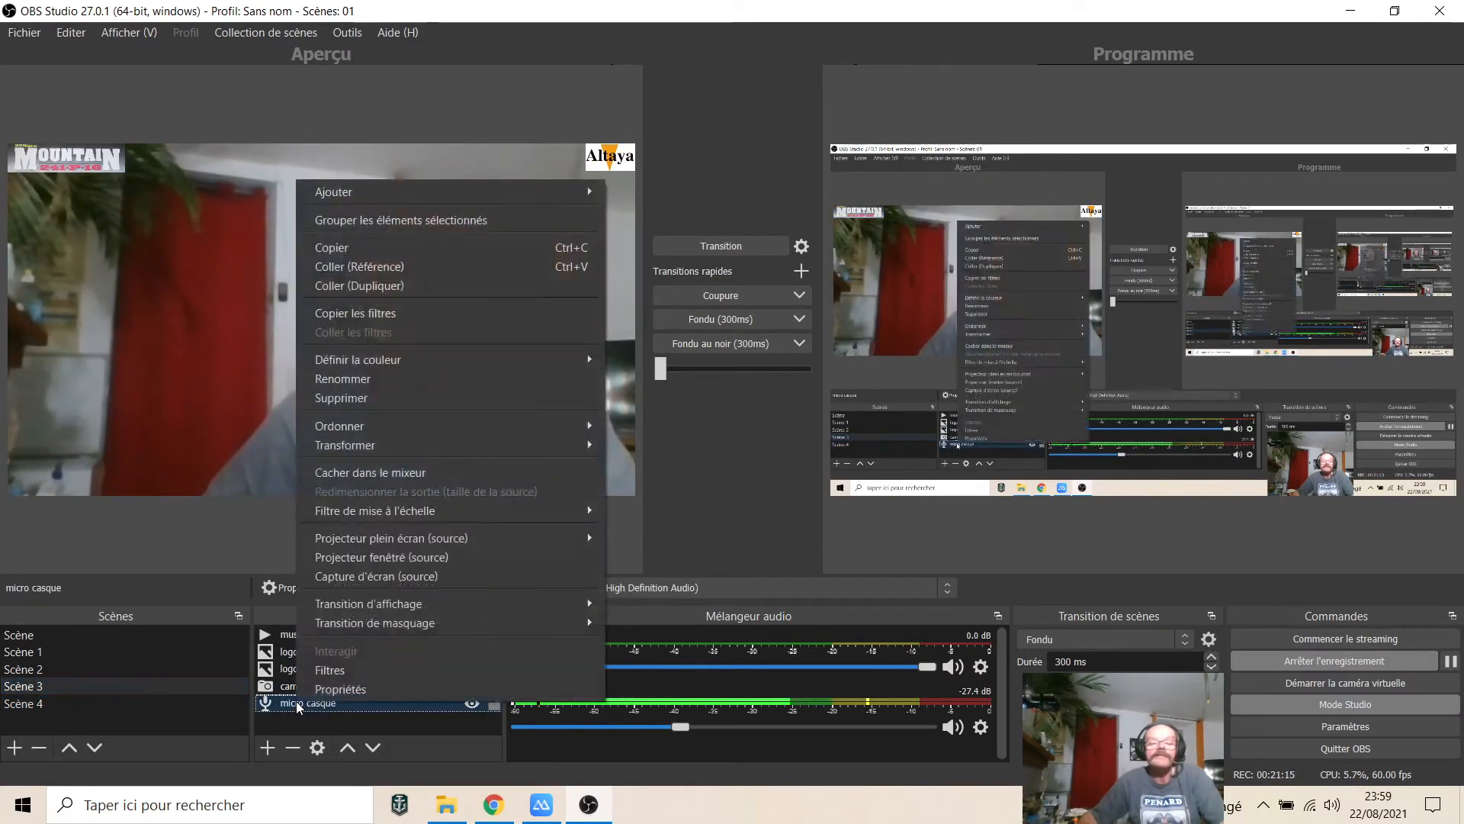
left_click(383, 249)
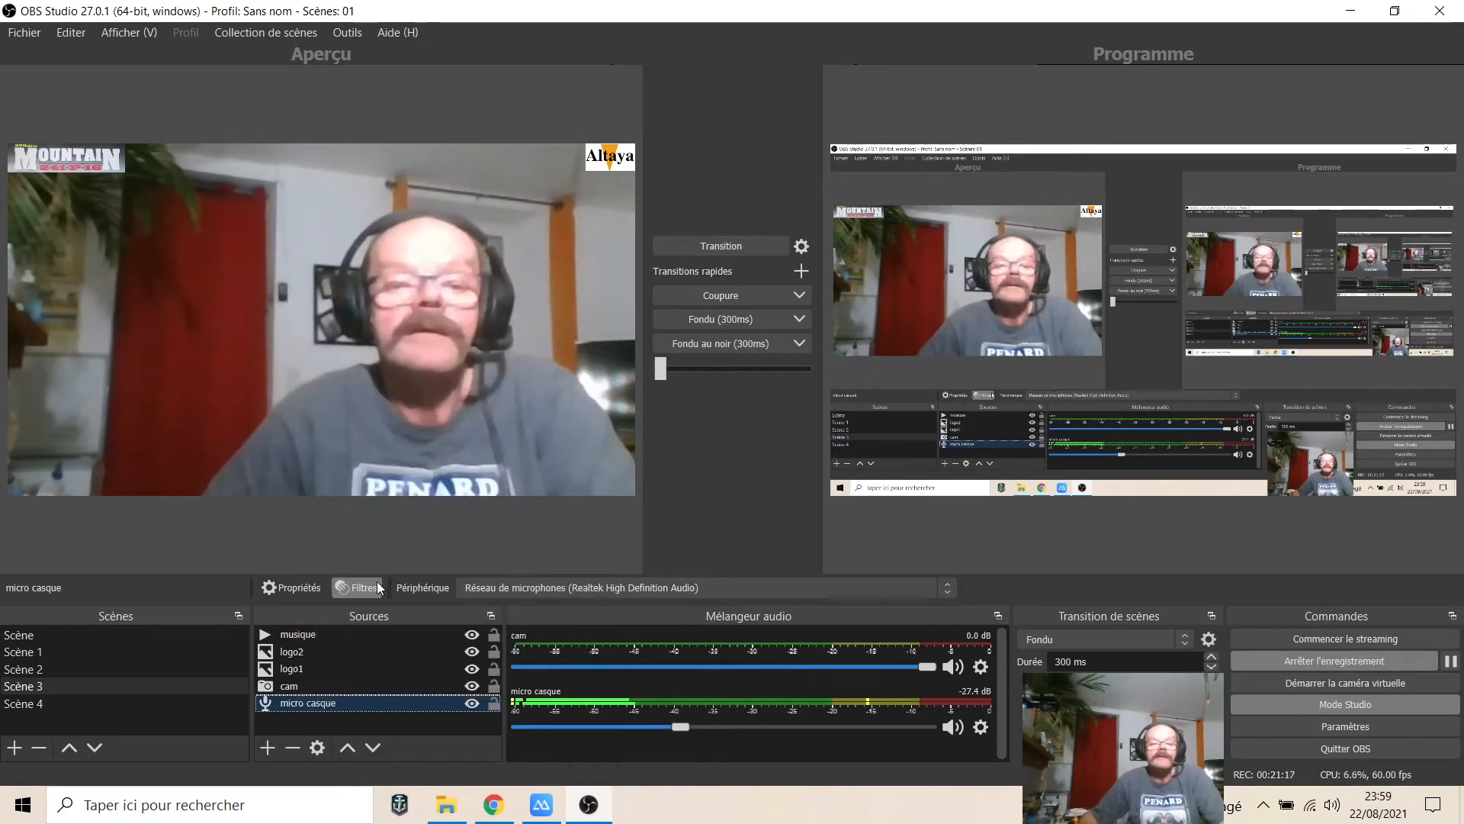
left_click(63, 699)
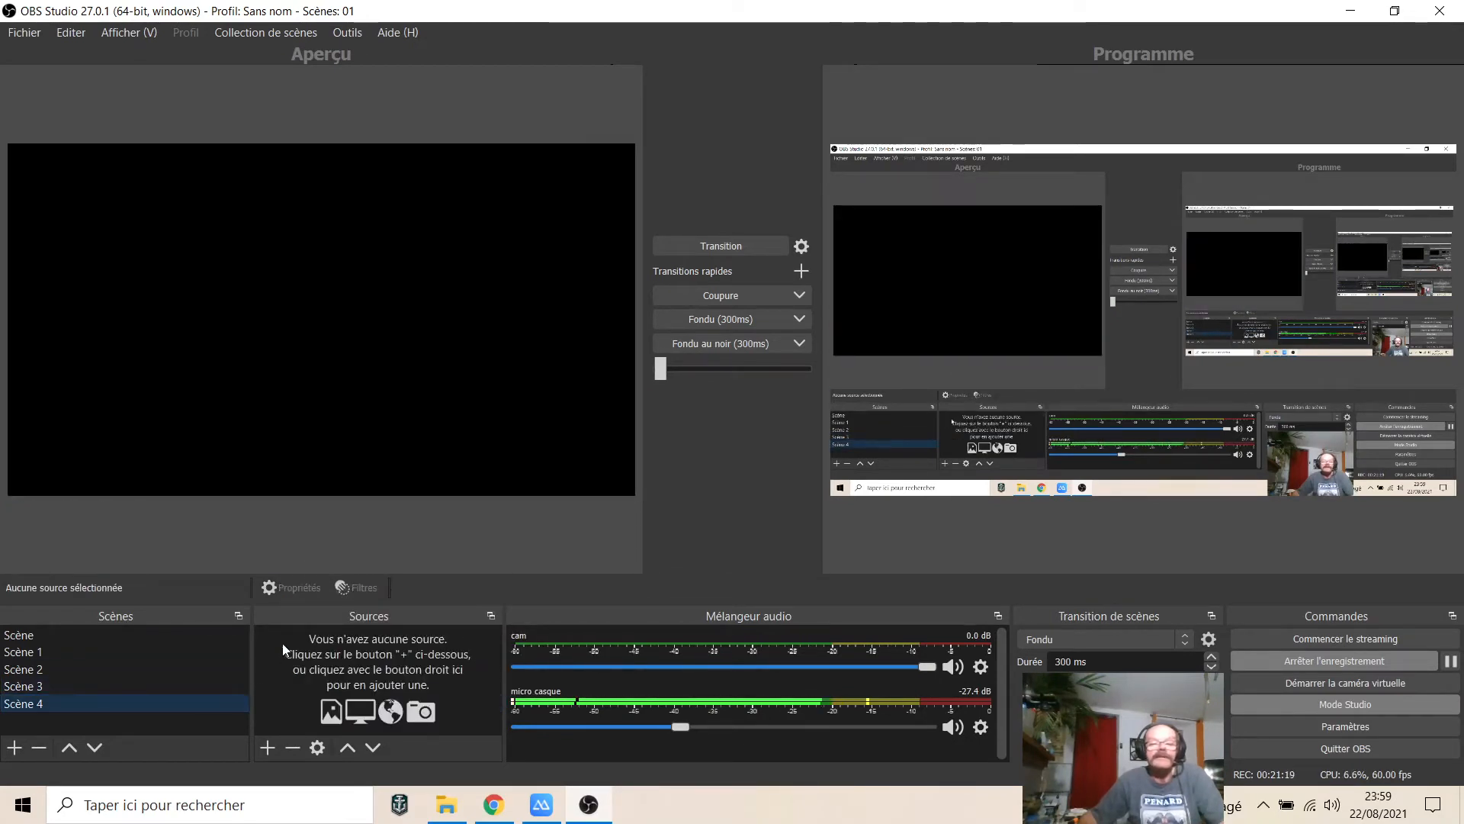
right_click(305, 643)
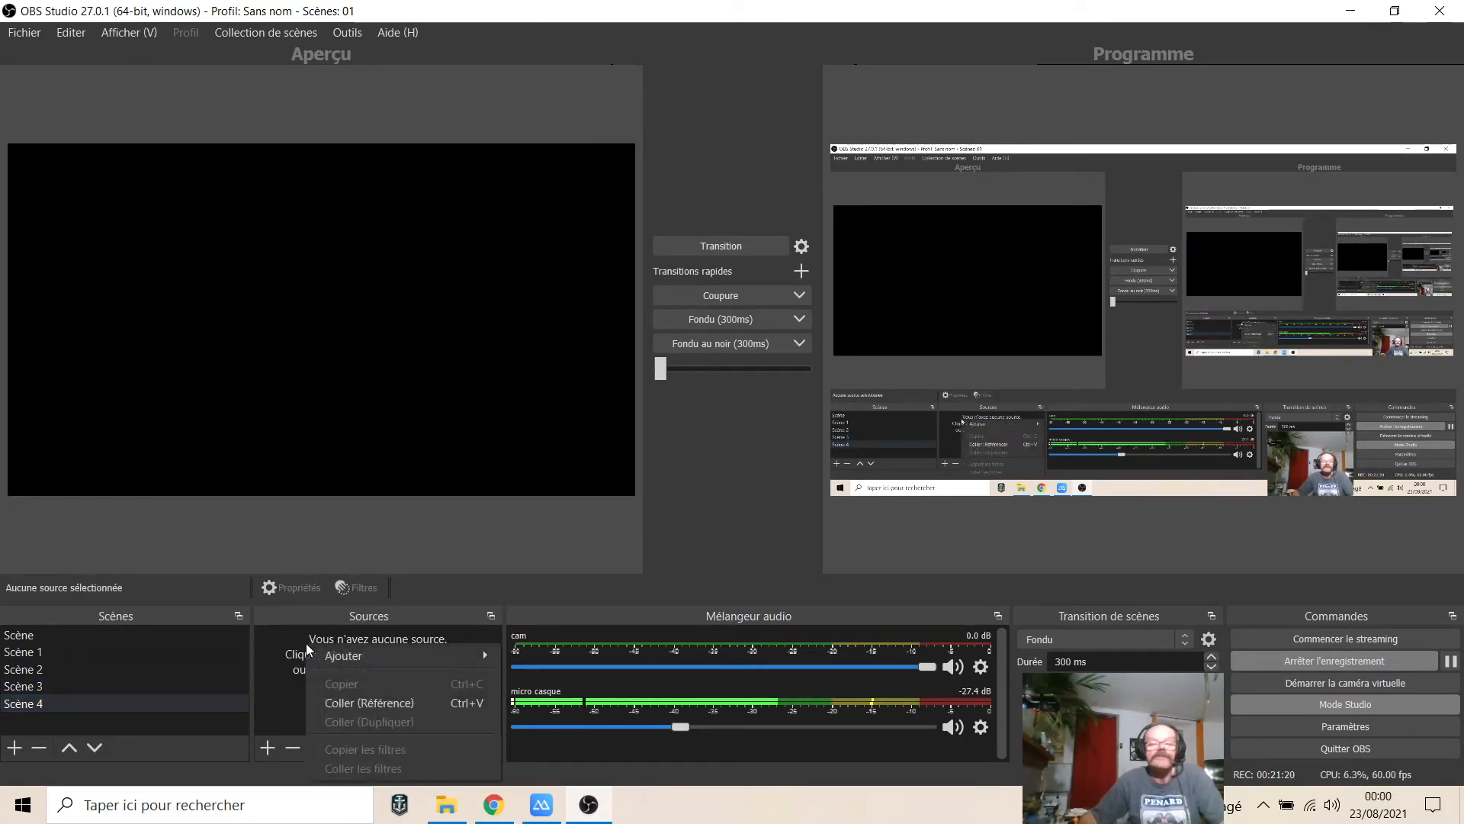
left_click(337, 702)
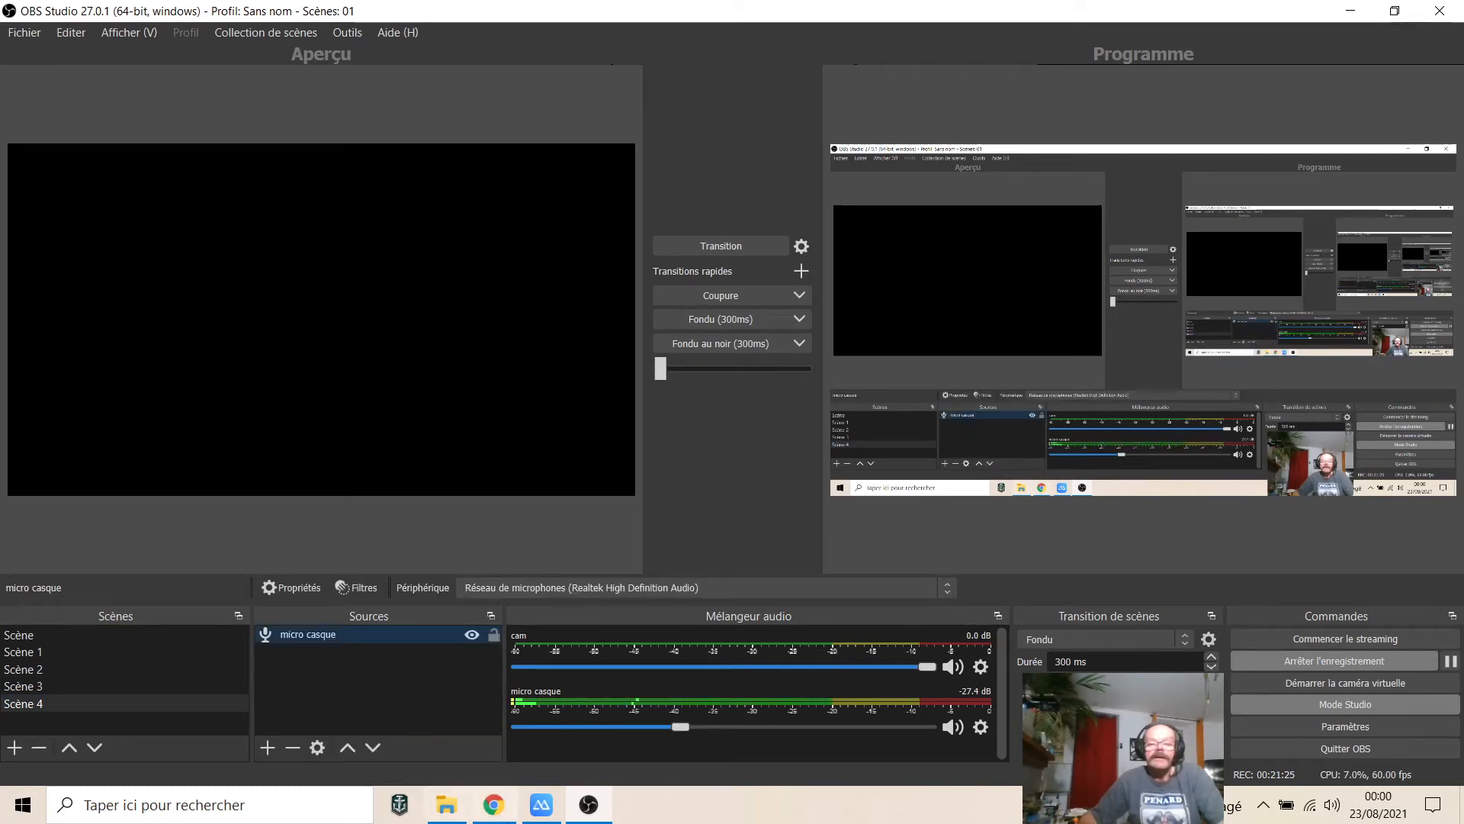
Step: Expand the mirrored phone display to full screen in ApowerMirror and return to OBS Studio
left_click(540, 804)
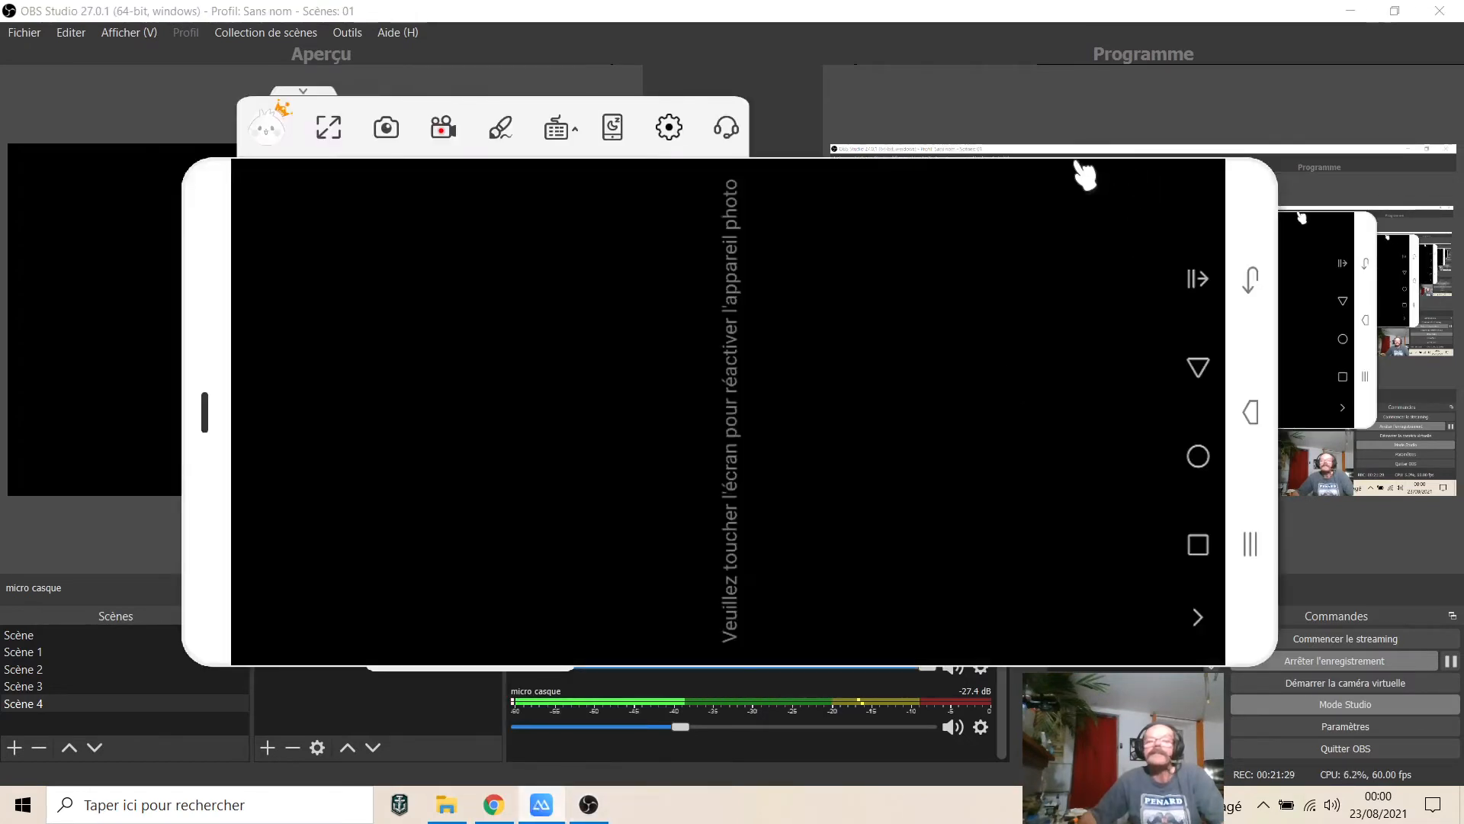
left_click(330, 127)
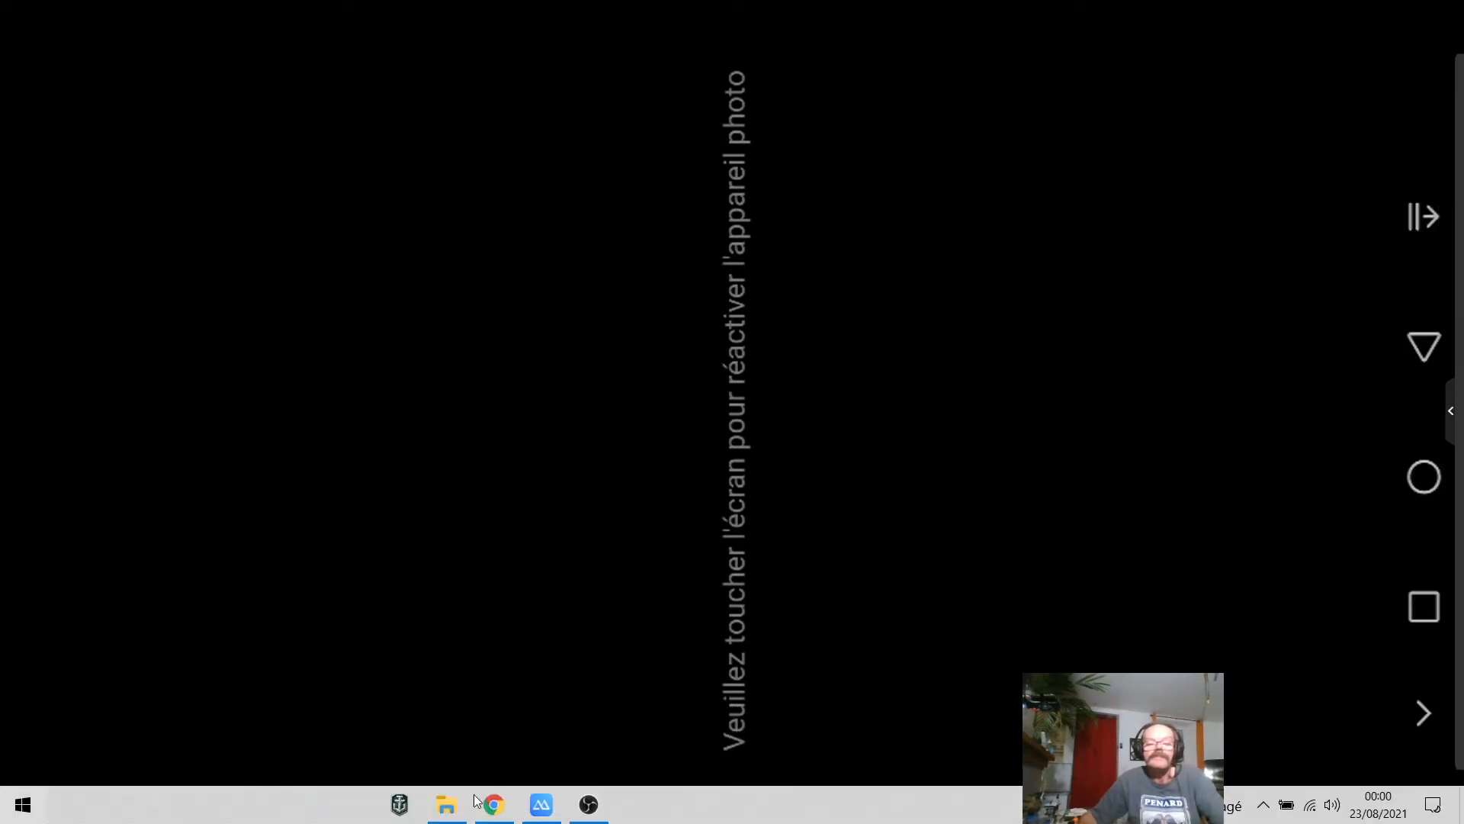
key("super")
left_click(591, 807)
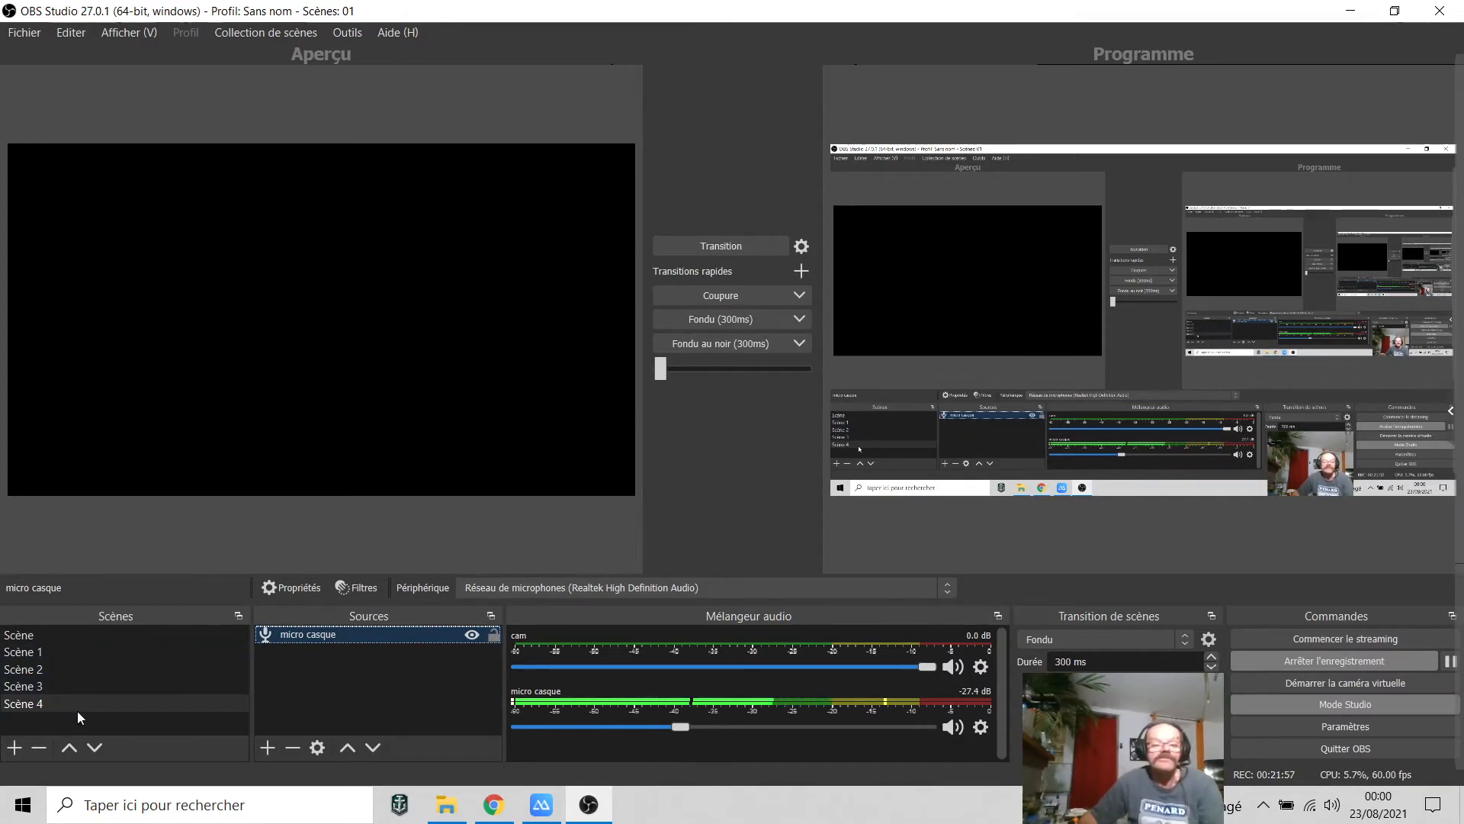
Step: Add a new window capture source named tele to Scène 4
left_click(266, 747)
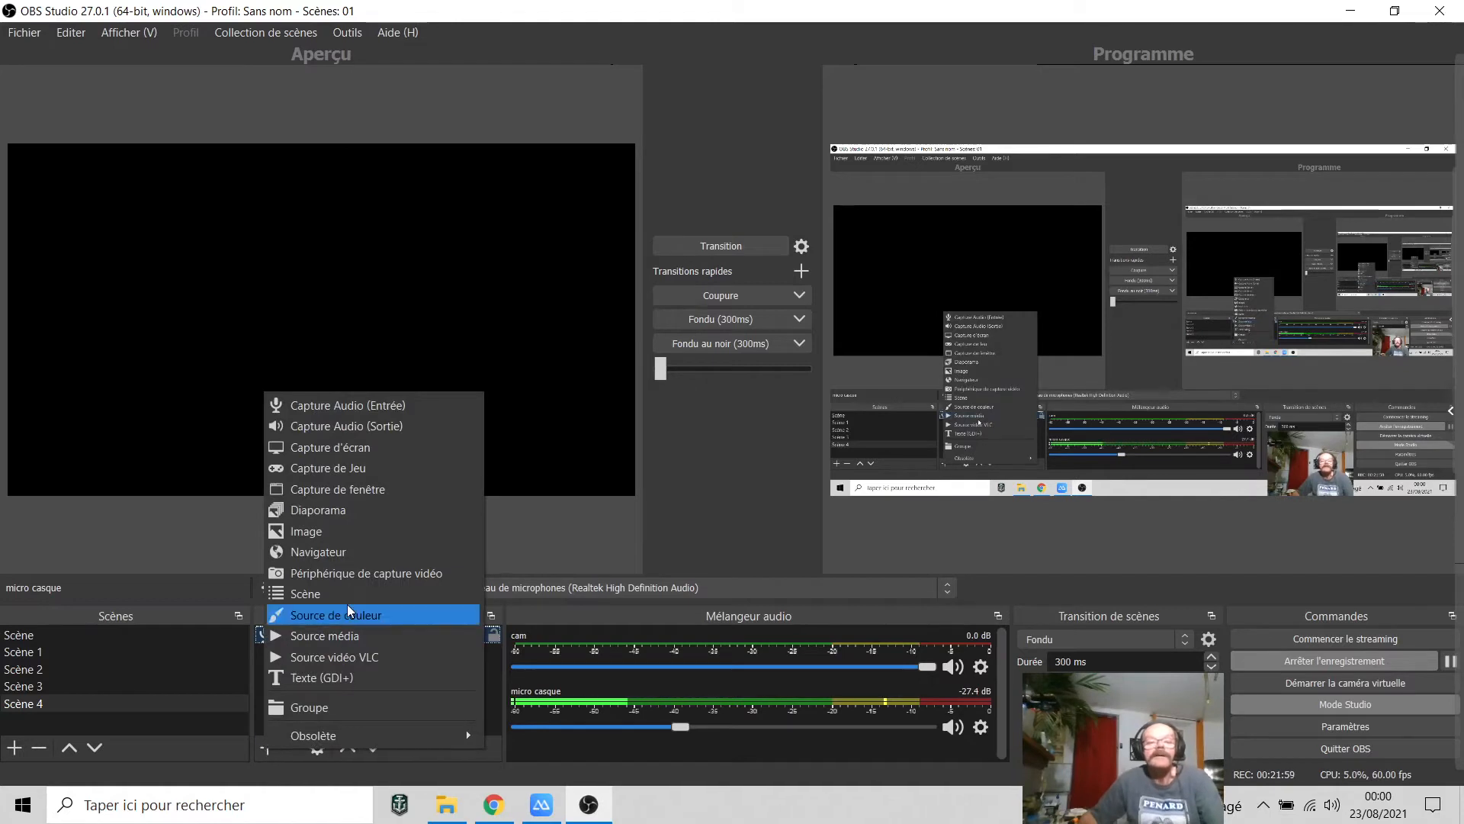
left_click(362, 494)
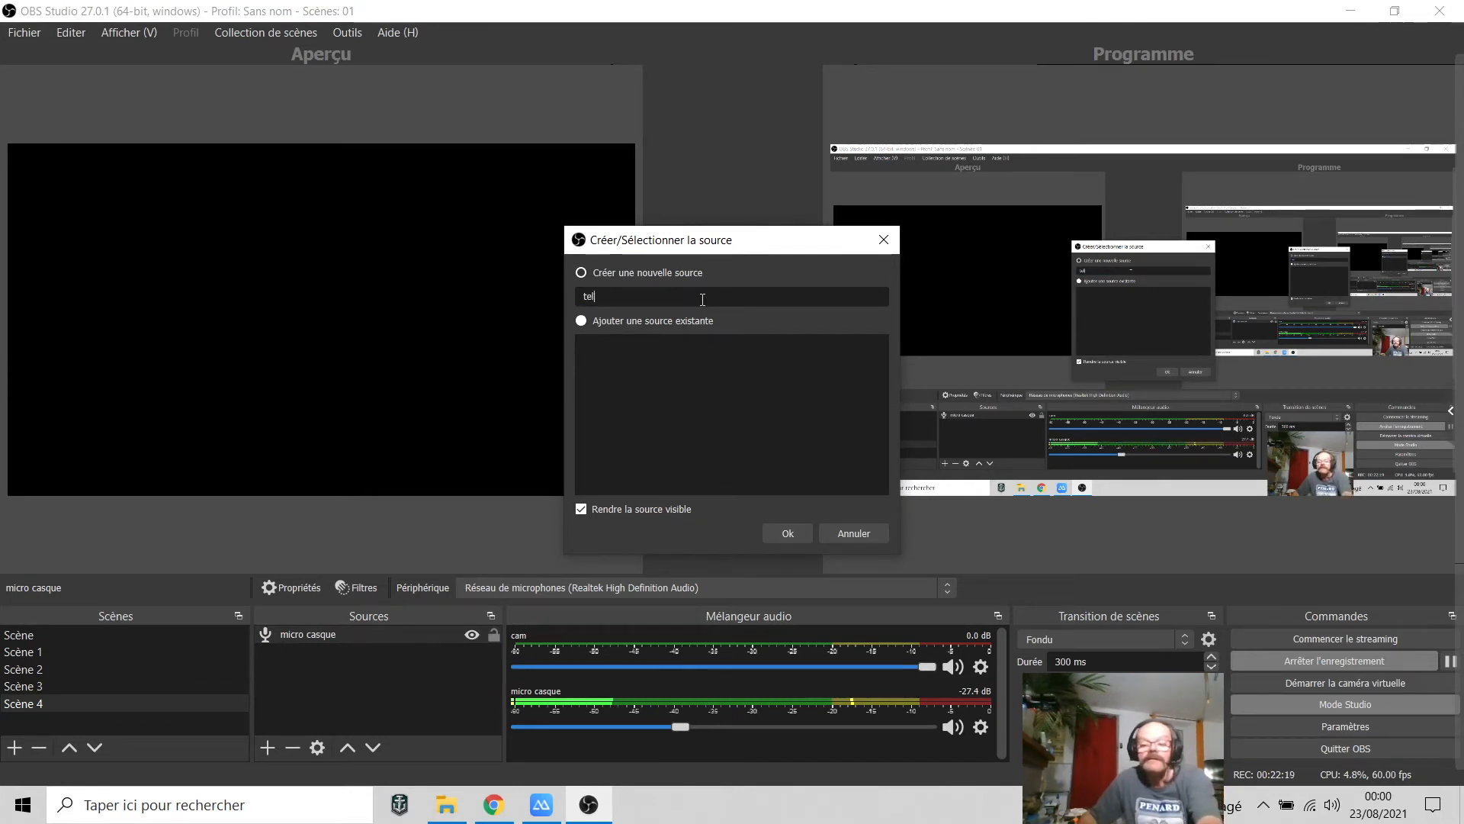
left_click(777, 528)
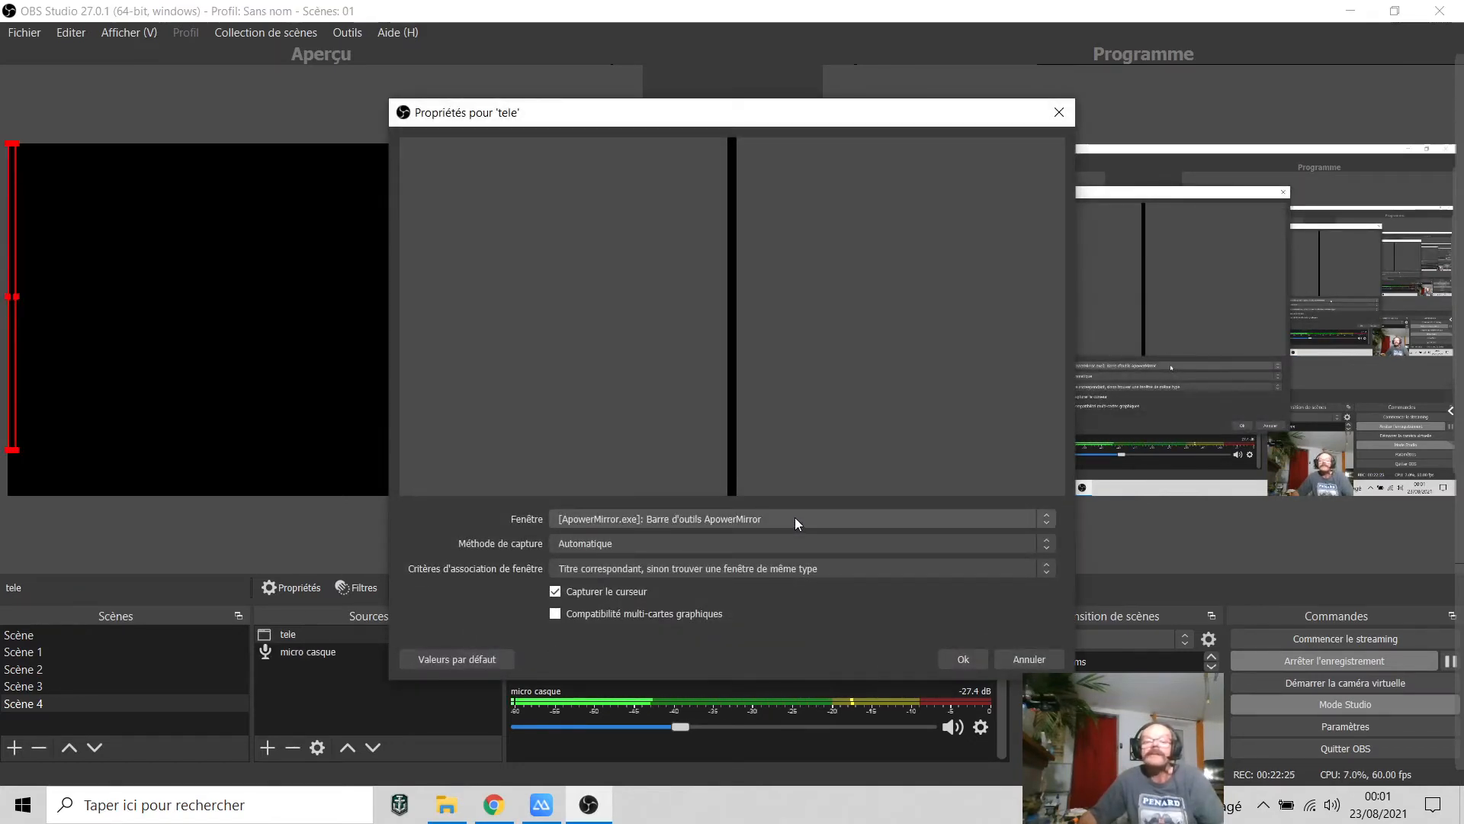
Step: Set tele's captured window to [ApowerMirror.exe]: Livestream ApowerMirror, keeping the automatic capture method
left_click(793, 516)
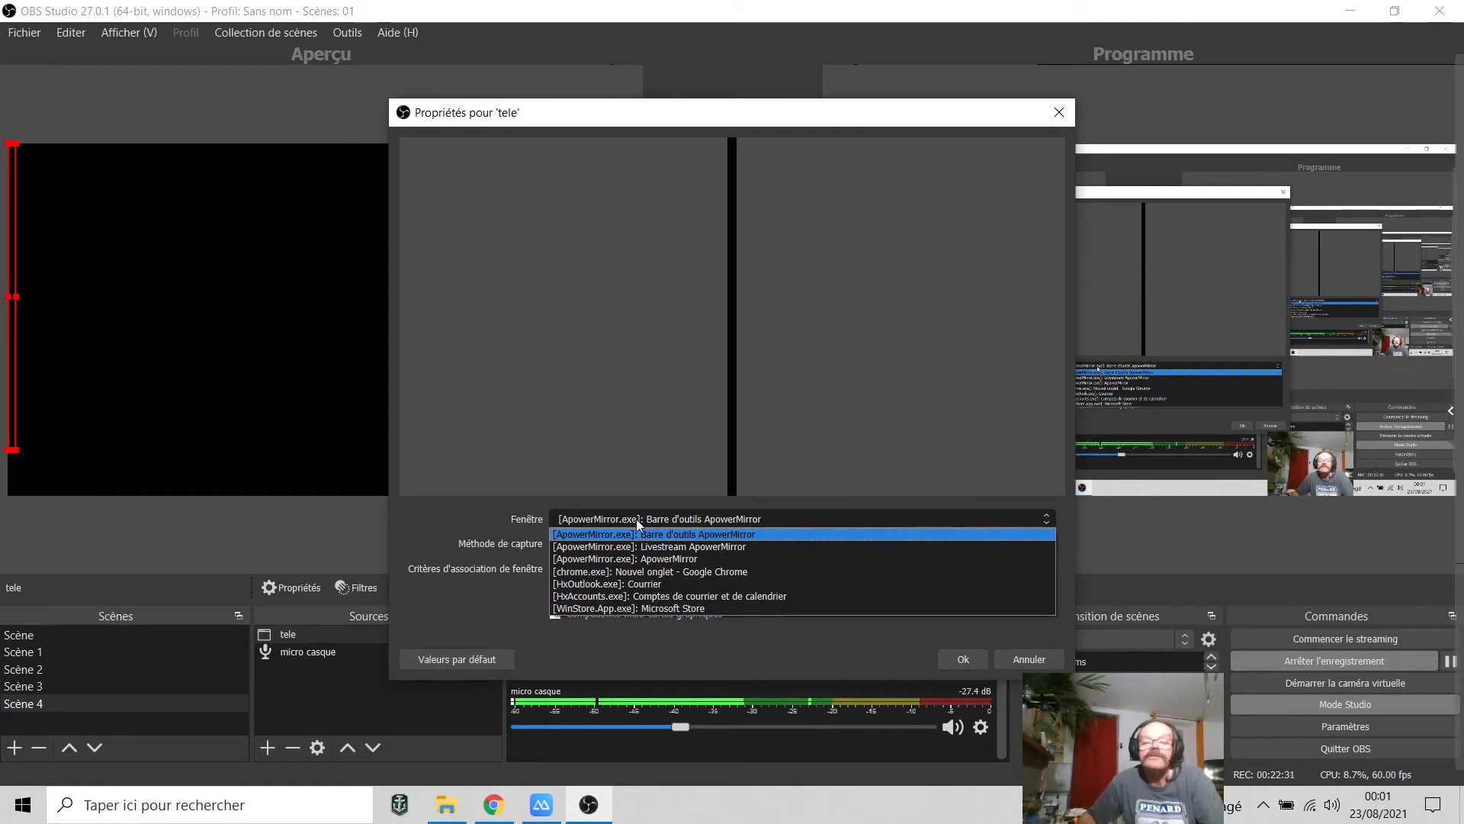
left_click(661, 558)
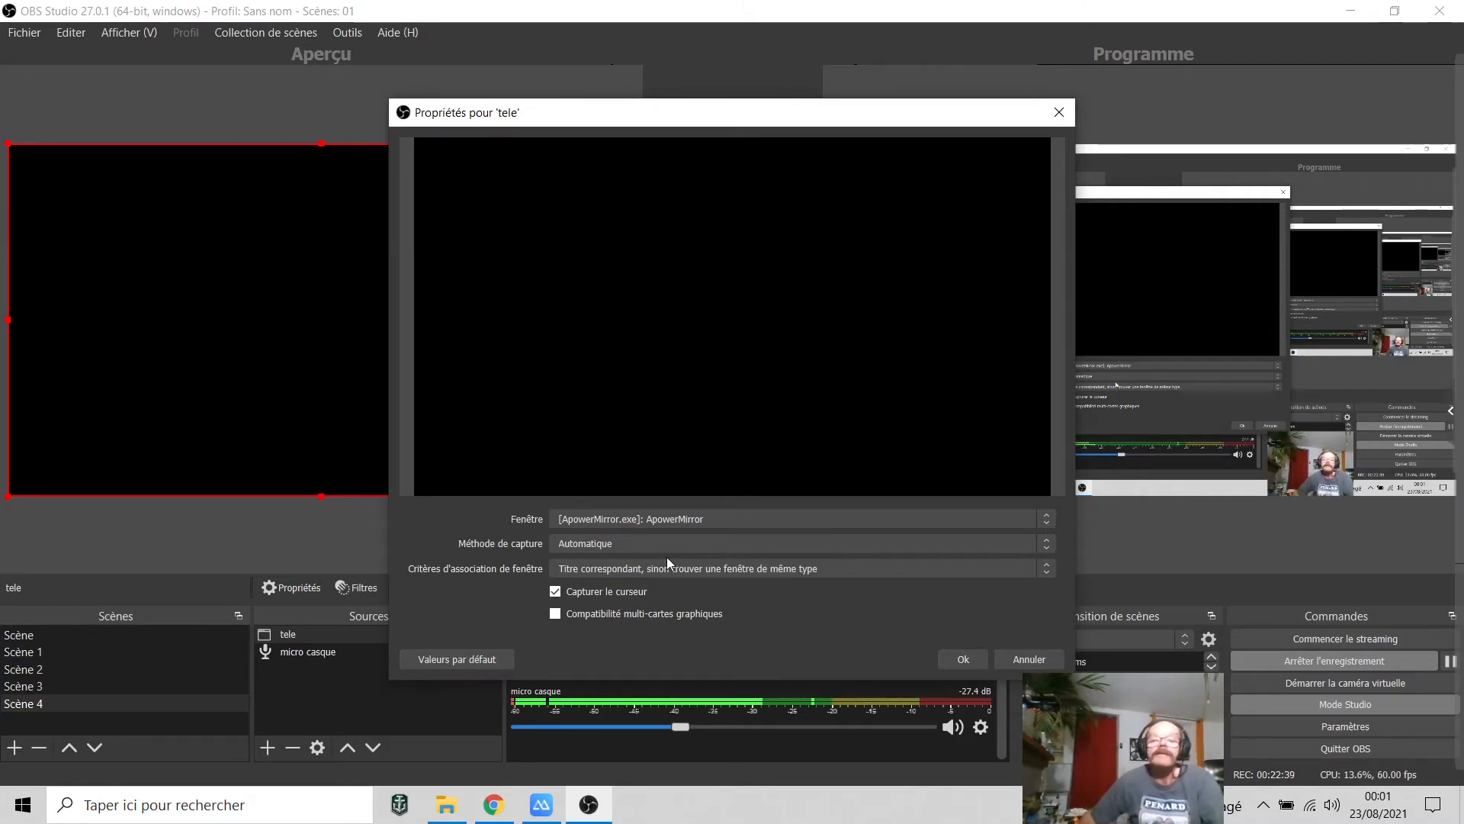
left_click(667, 519)
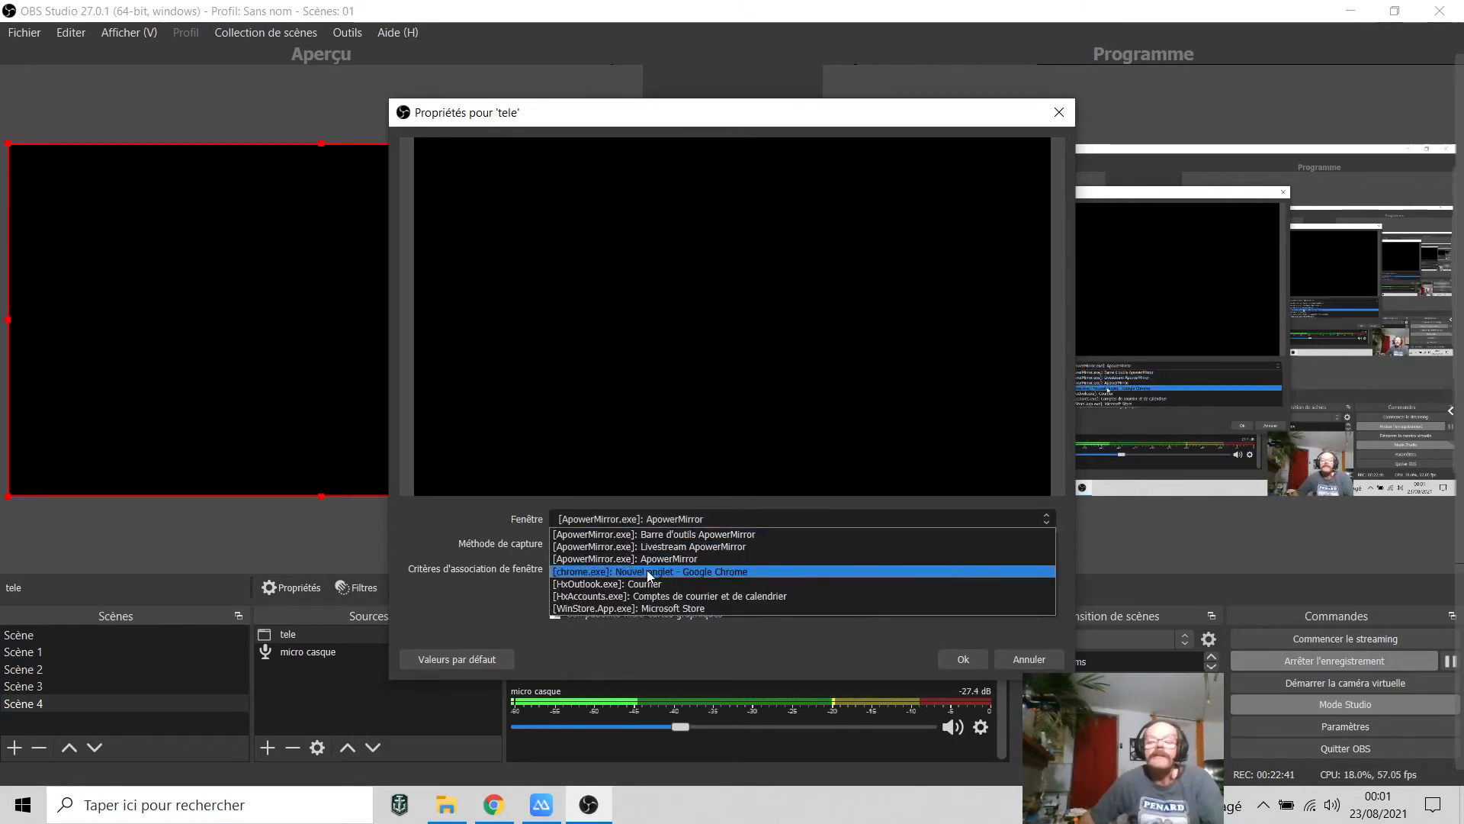
left_click(662, 546)
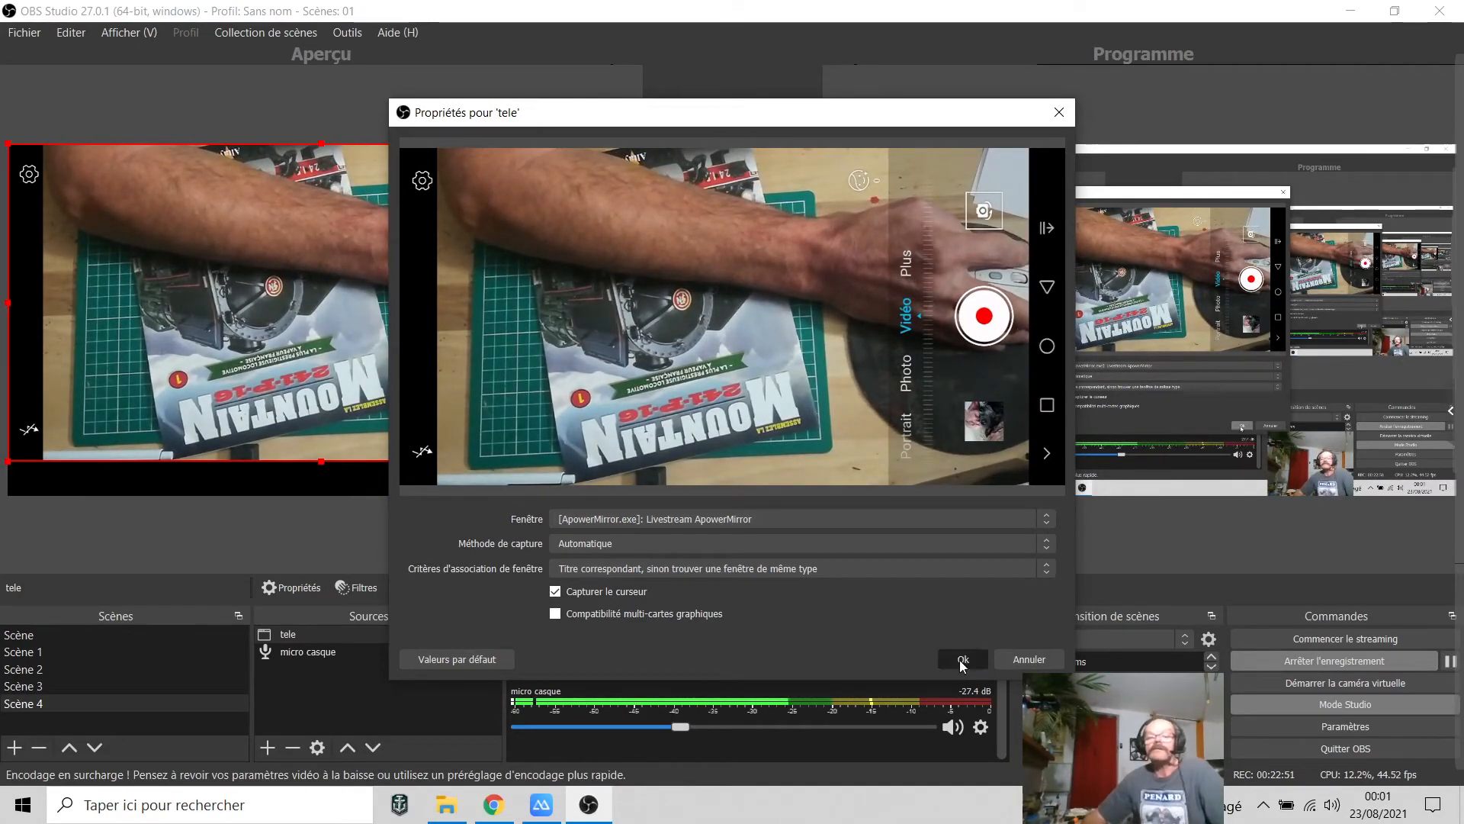
left_click(955, 661)
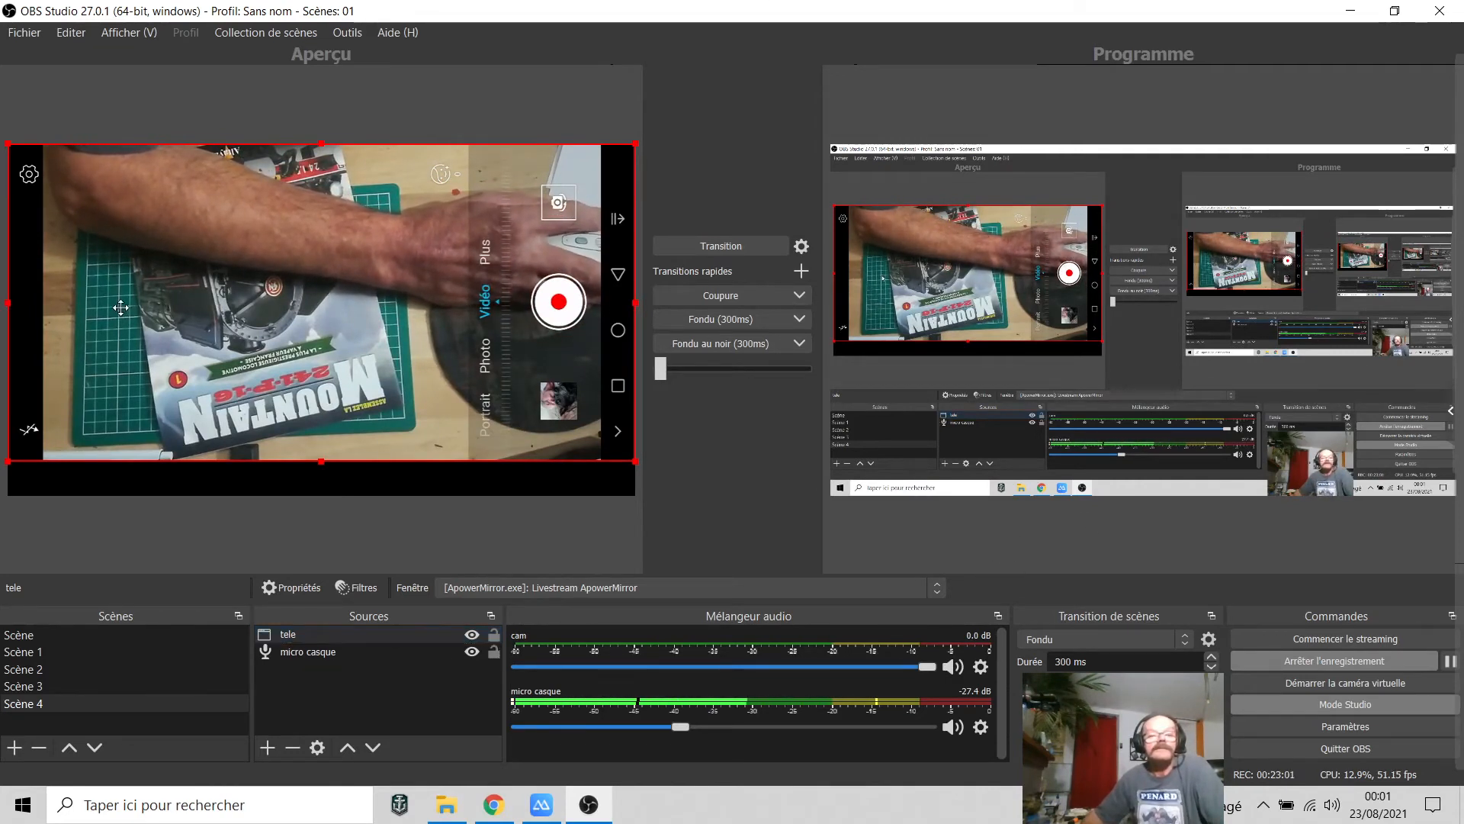
Step: Enlarge and reposition tele in the preview so the phone's camera image fills the canvas and its black side bands fall outside
left_click_drag(322, 459, 319, 508)
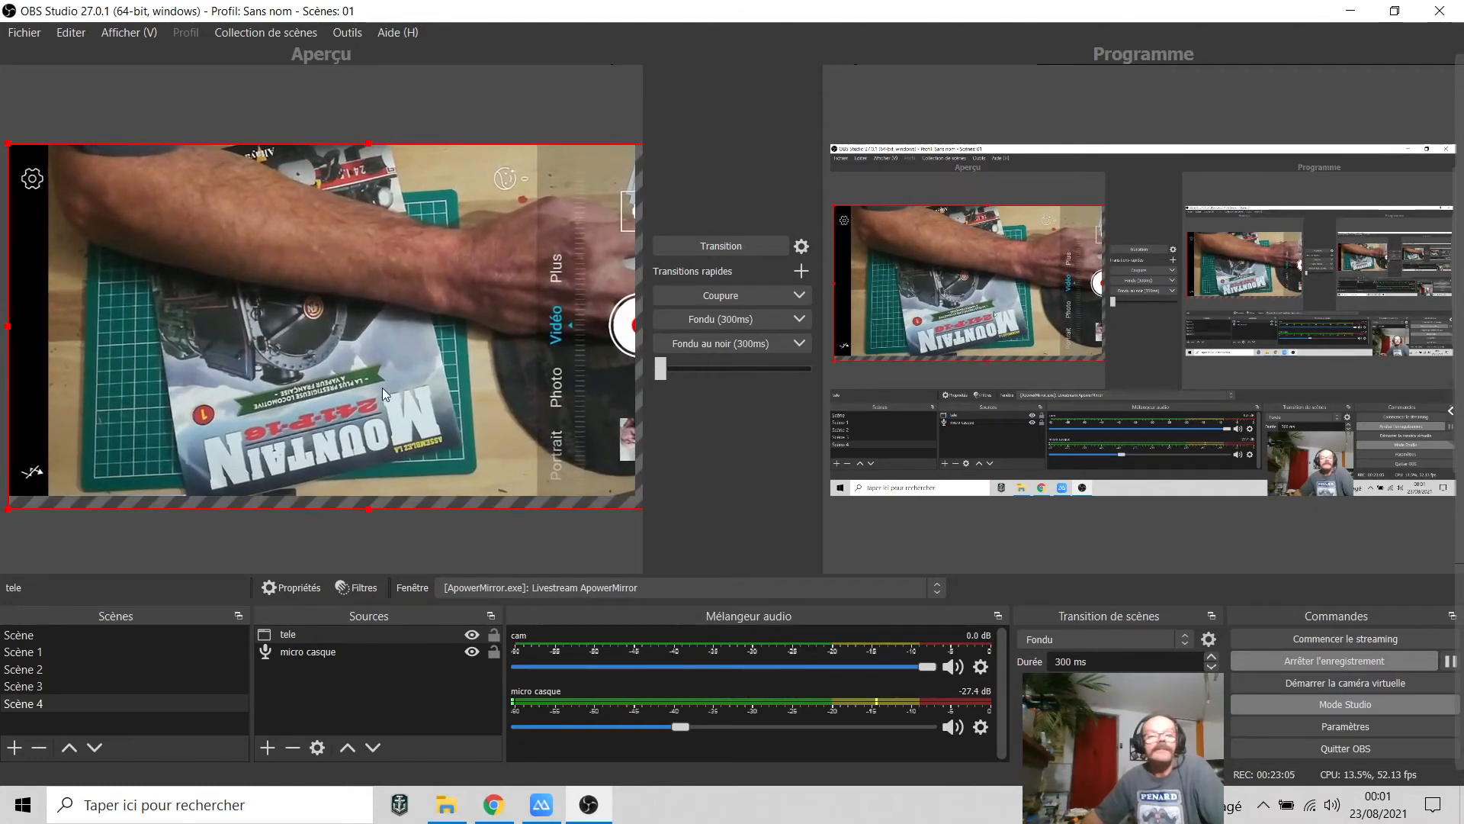
left_click_drag(376, 375, 334, 375)
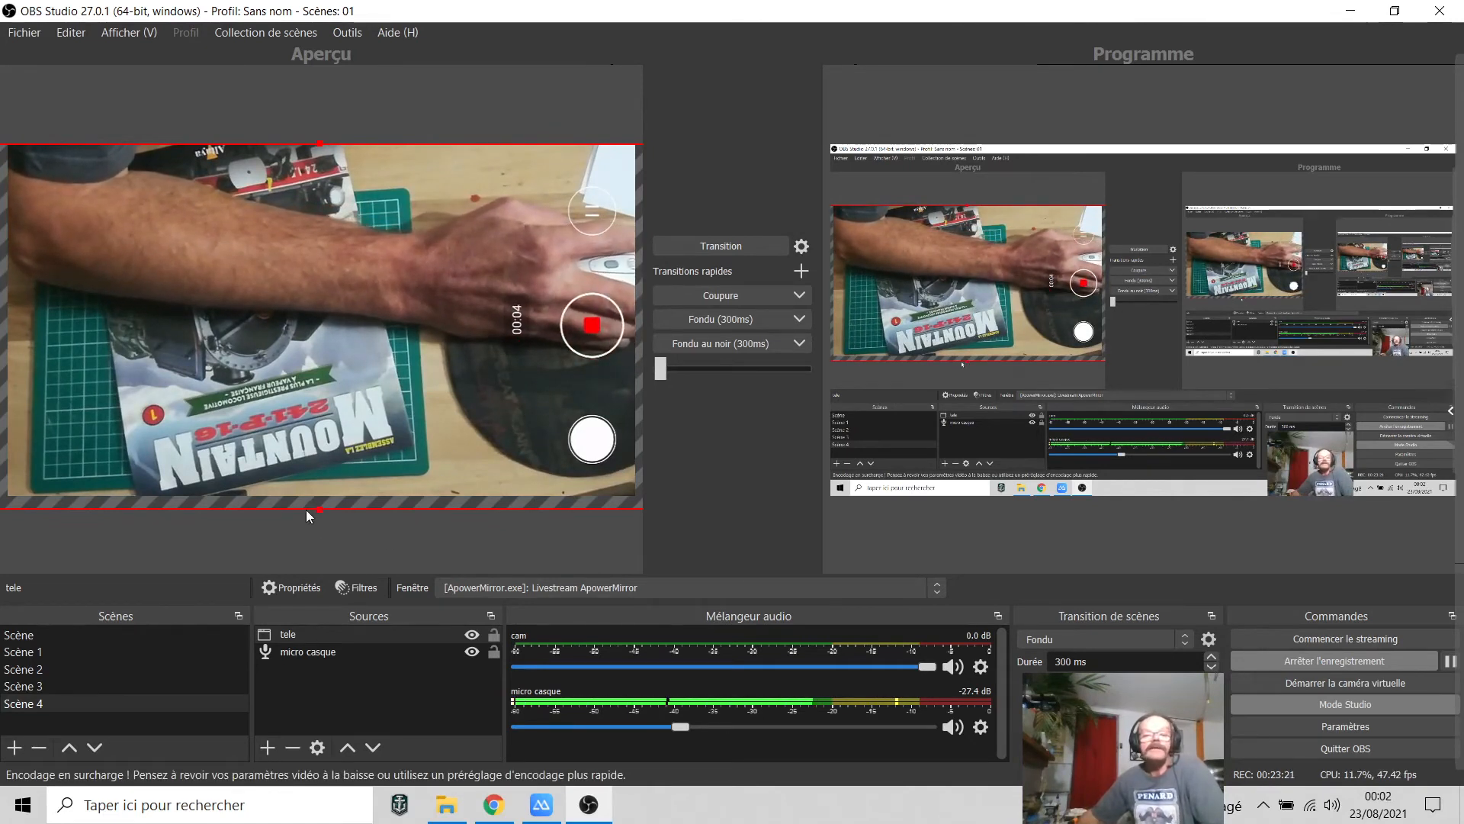
left_click_drag(318, 507, 323, 547)
left_click_drag(382, 413, 426, 408)
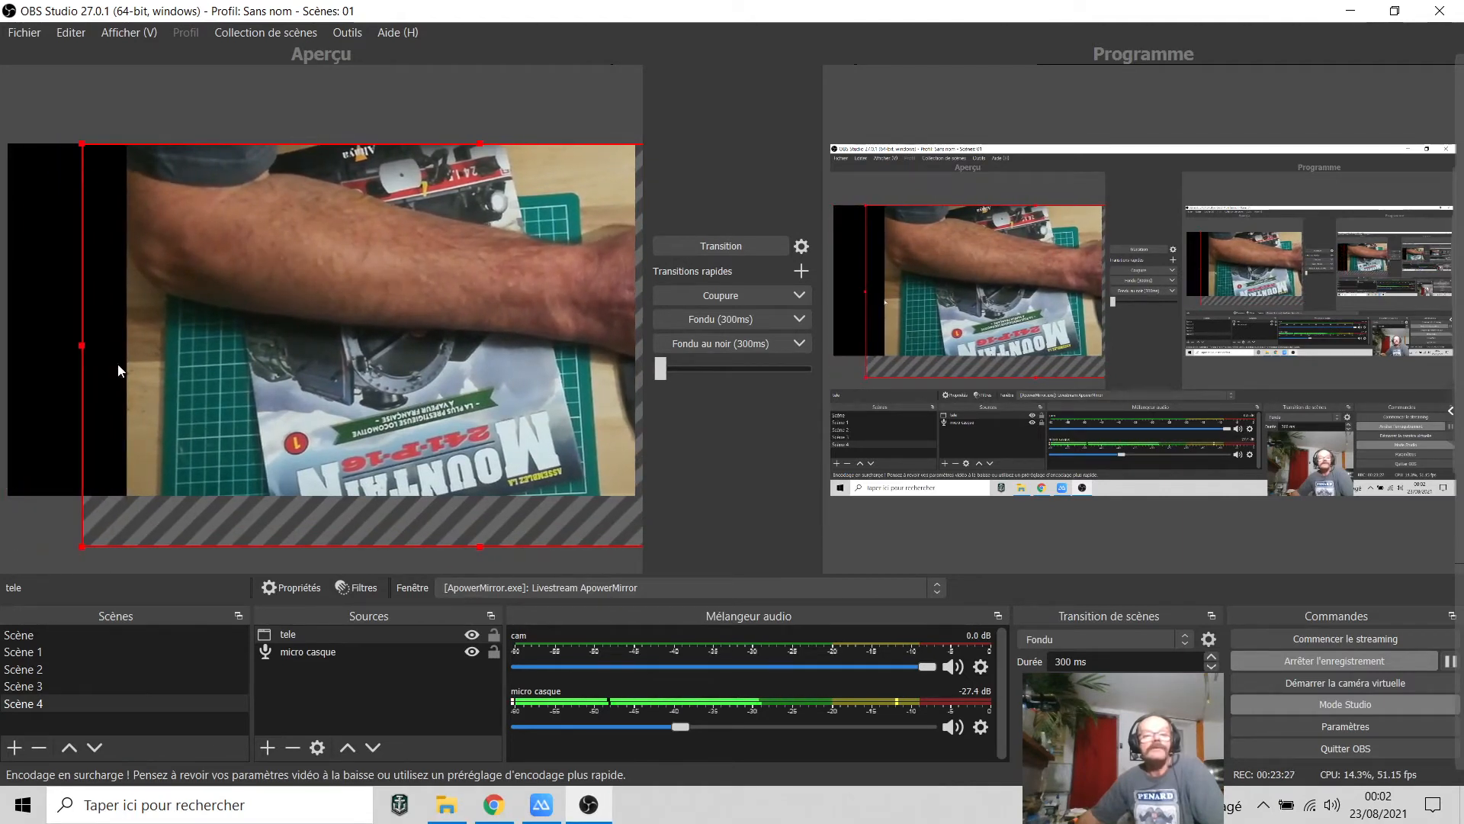
left_click_drag(82, 346, 3, 349)
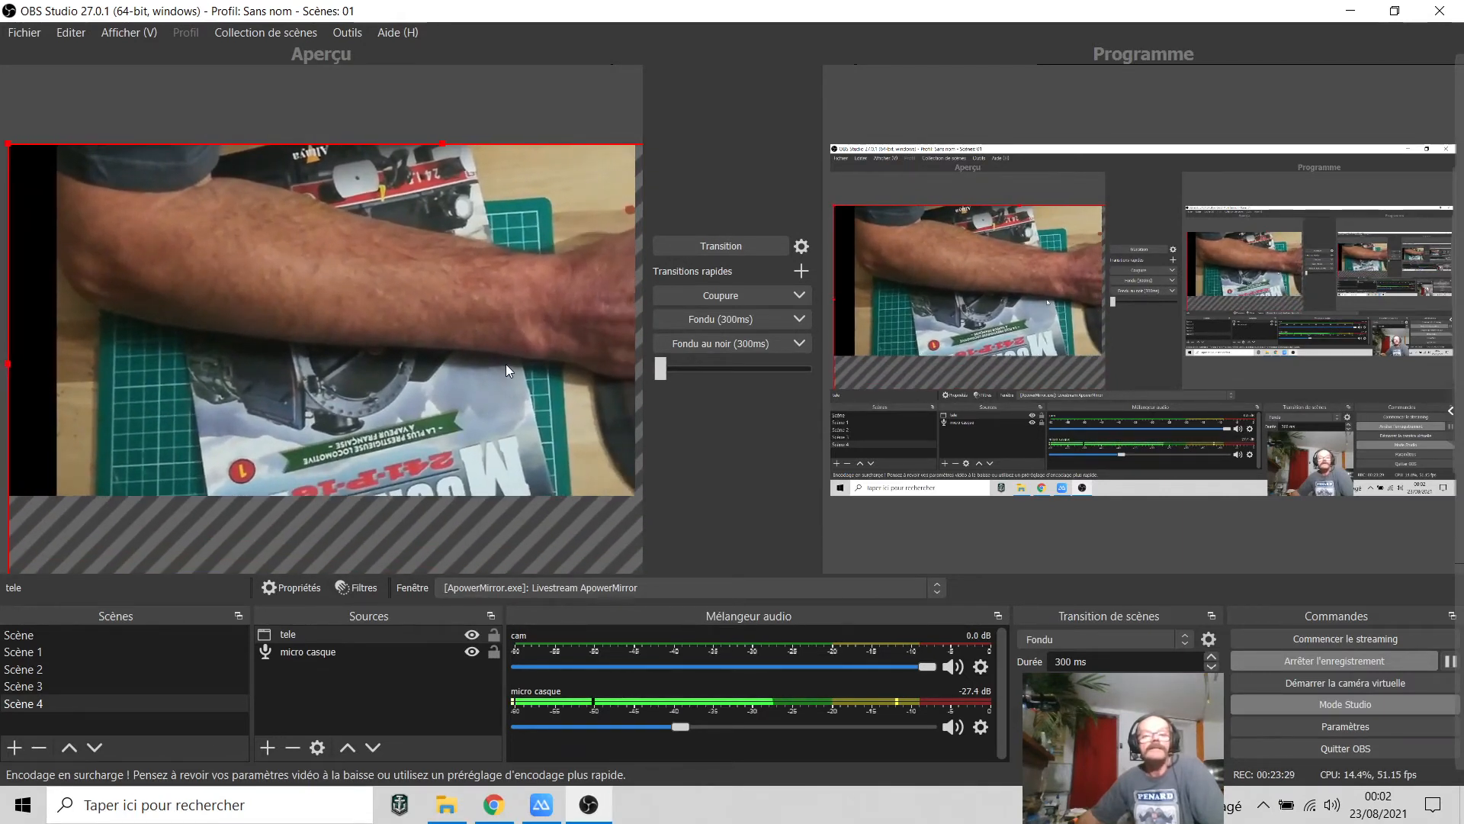
left_click_drag(441, 366, 408, 350)
left_click_drag(383, 346, 370, 348)
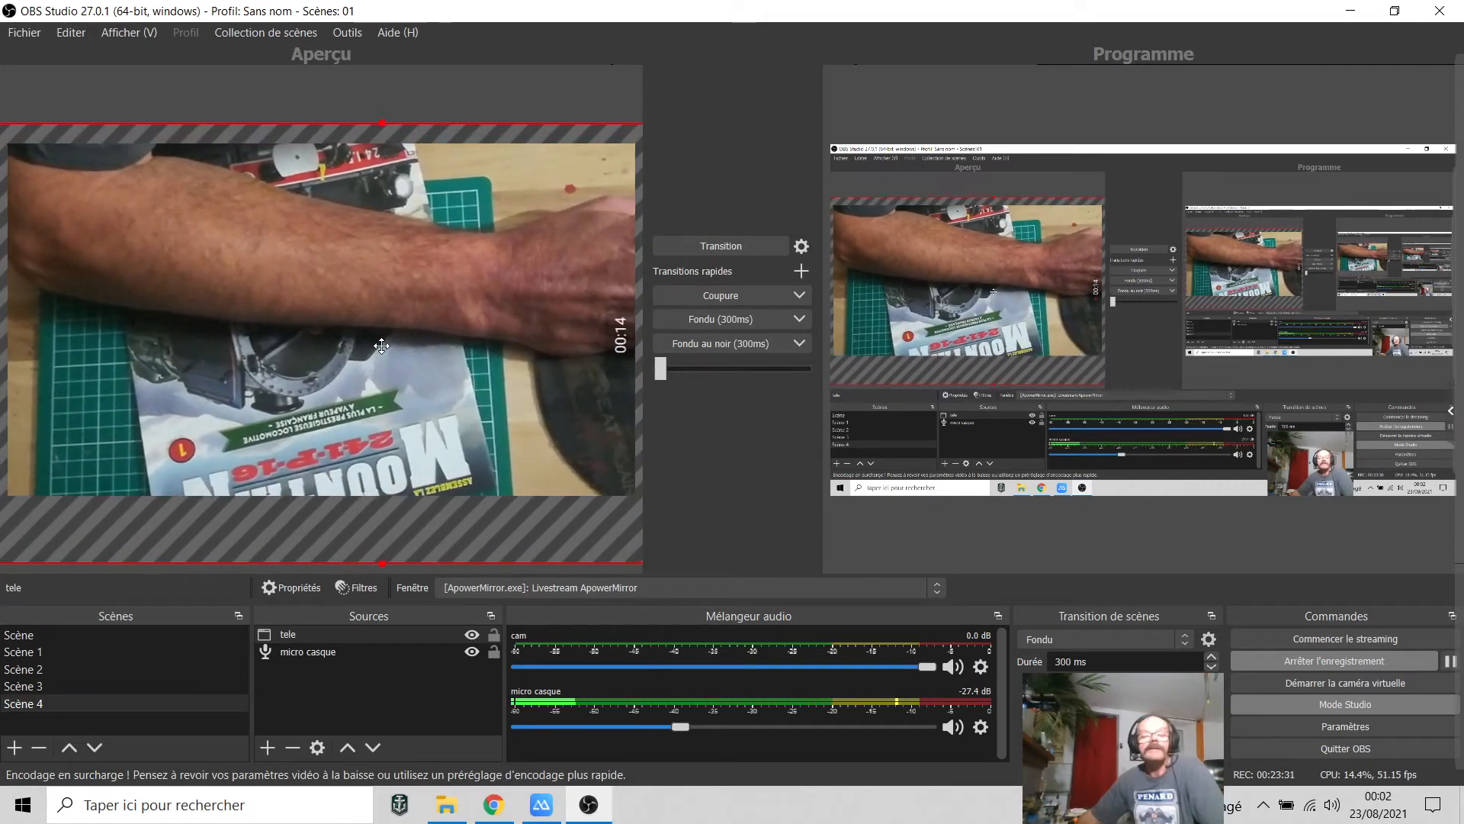
left_click_drag(516, 388, 286, 383)
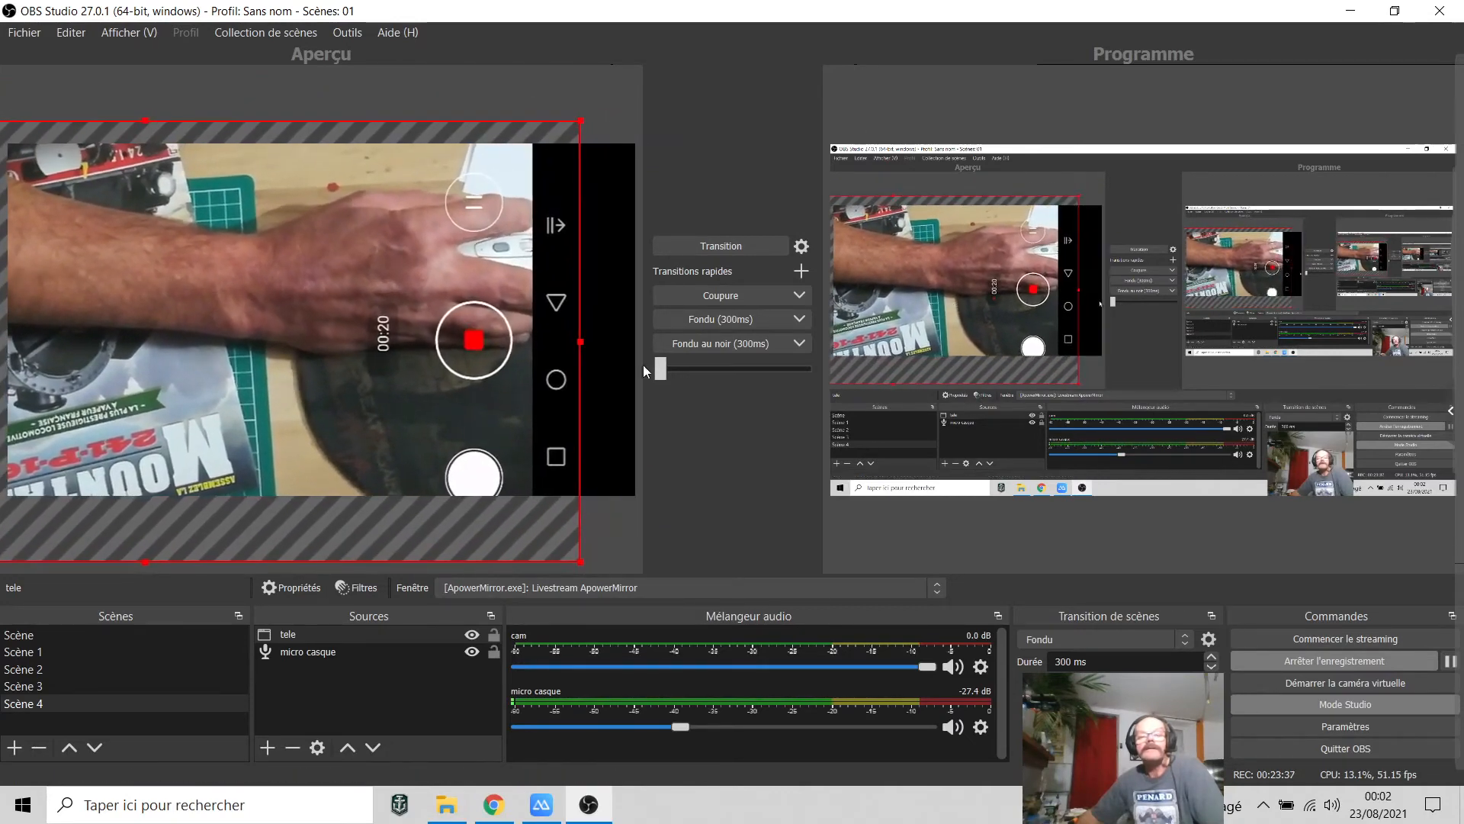
left_click_drag(581, 340, 601, 343)
left_click_drag(310, 384, 554, 371)
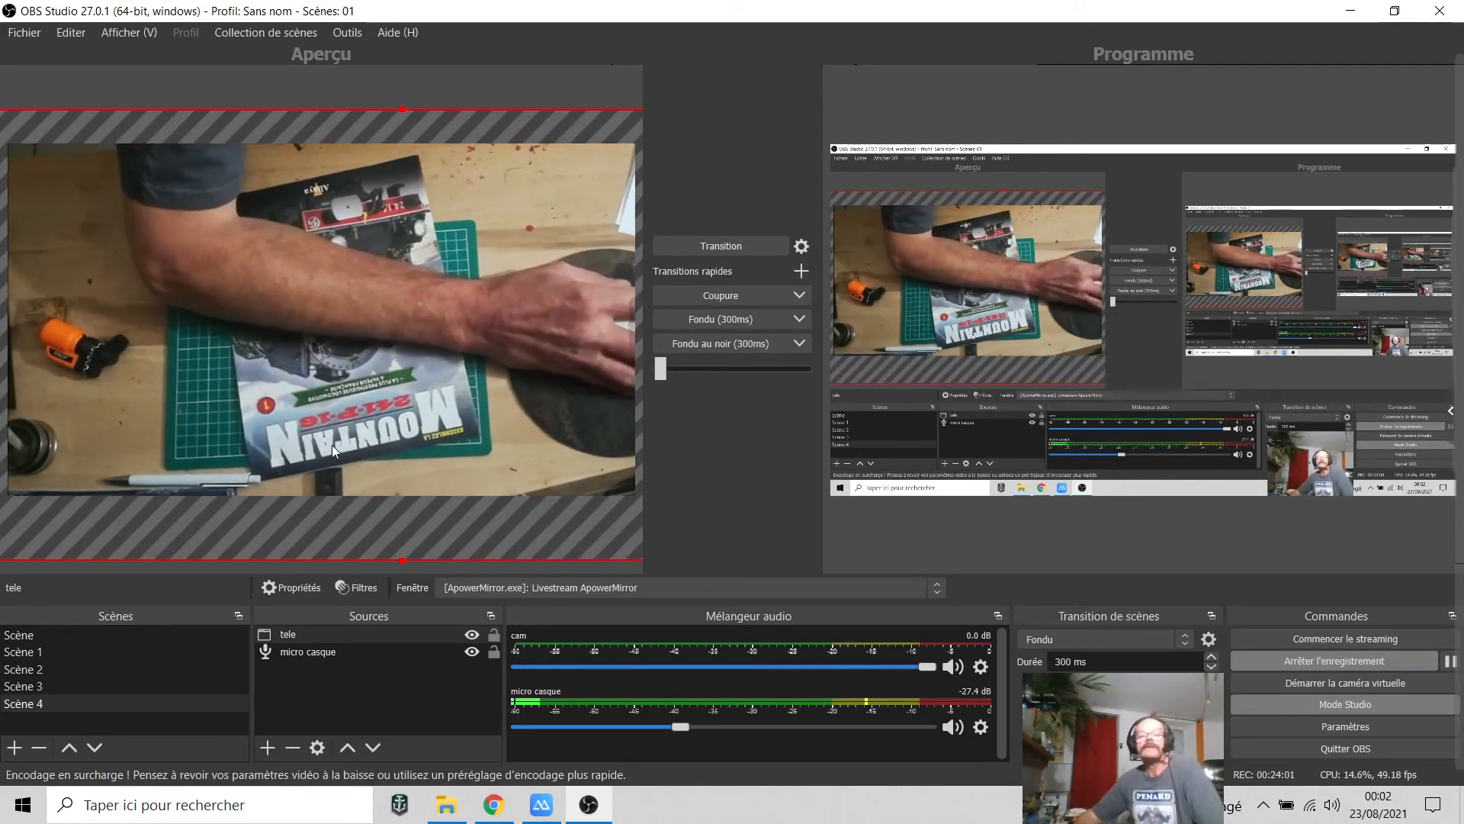
mouse_move(256, 324)
left_mouse_down()
mouse_move(259, 268)
mouse_move(254, 318)
left_mouse_up()
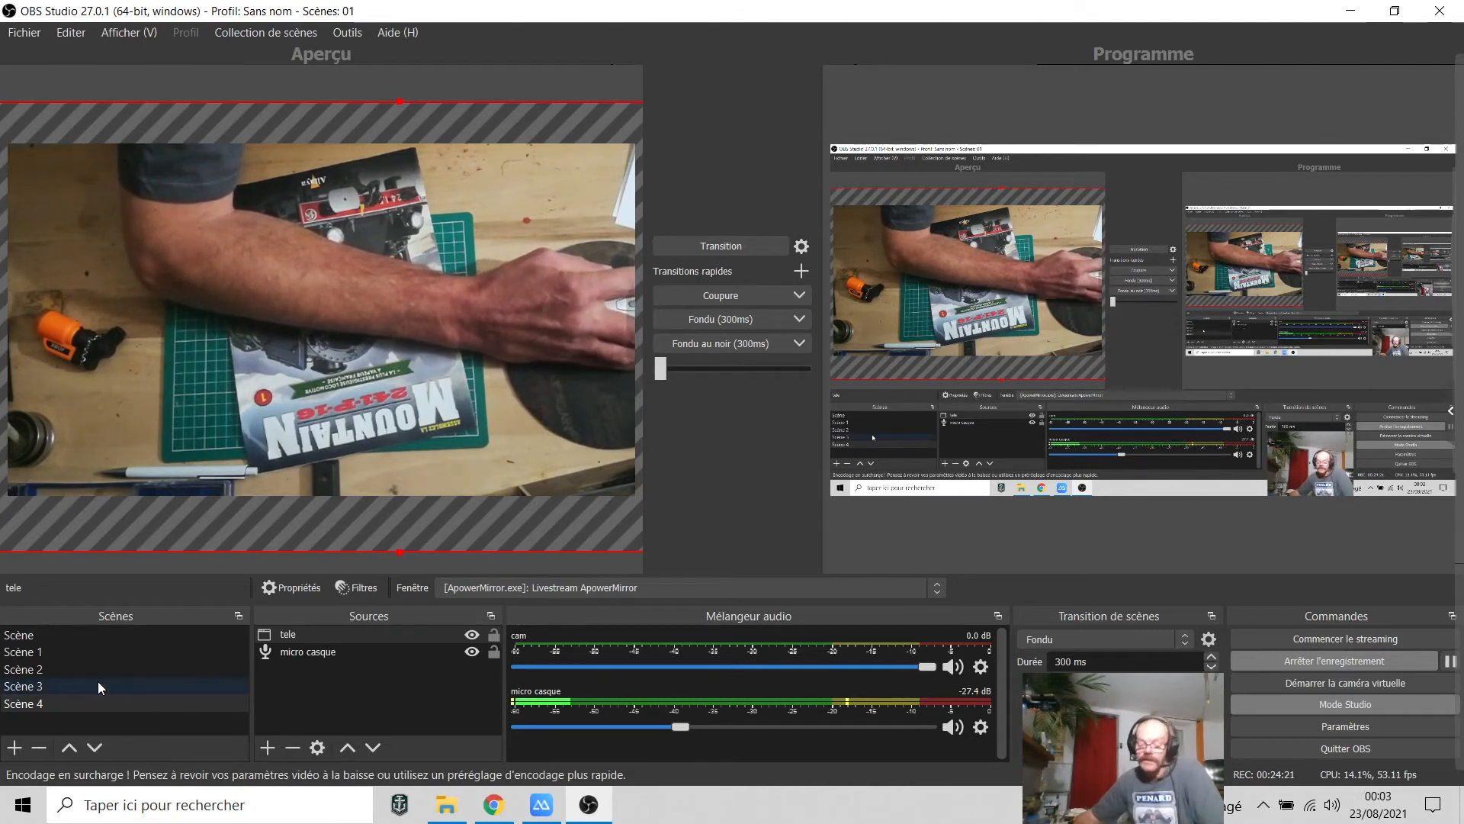
Step: Copy logo1 from Scène 3 and paste it into Scène 4 as a reference
left_click(25, 686)
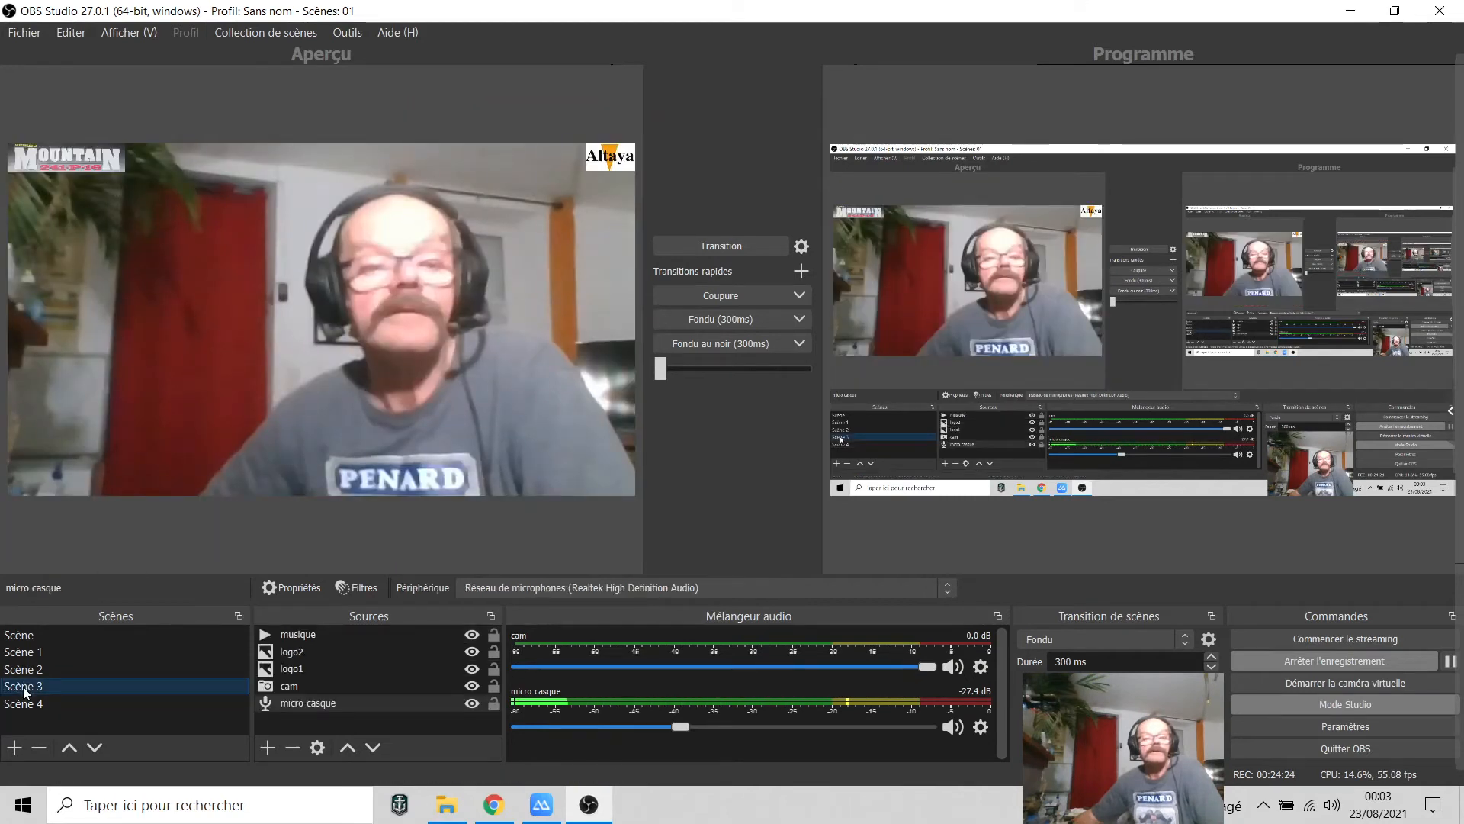
left_click(283, 669)
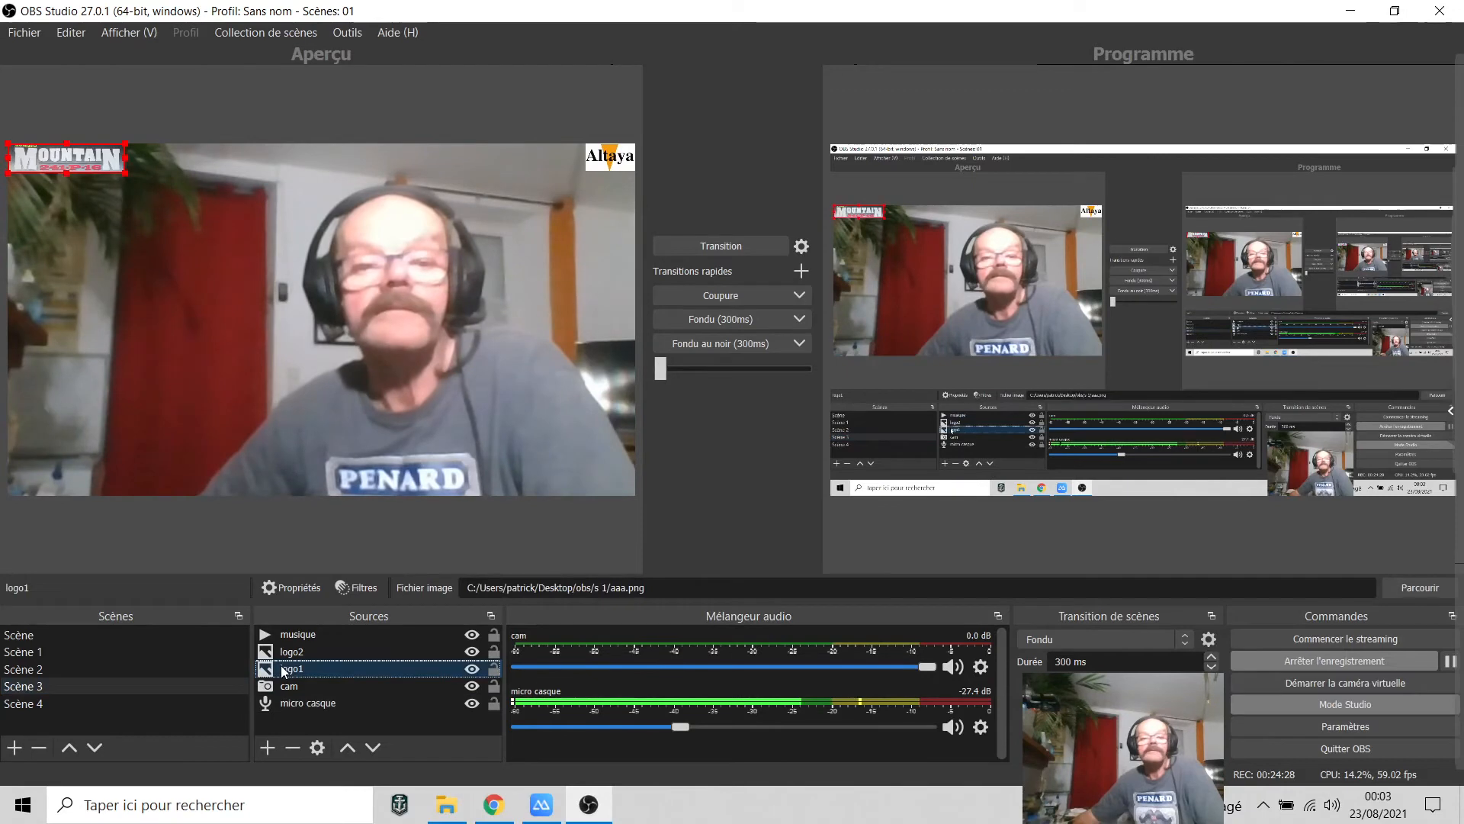
right_click(335, 672)
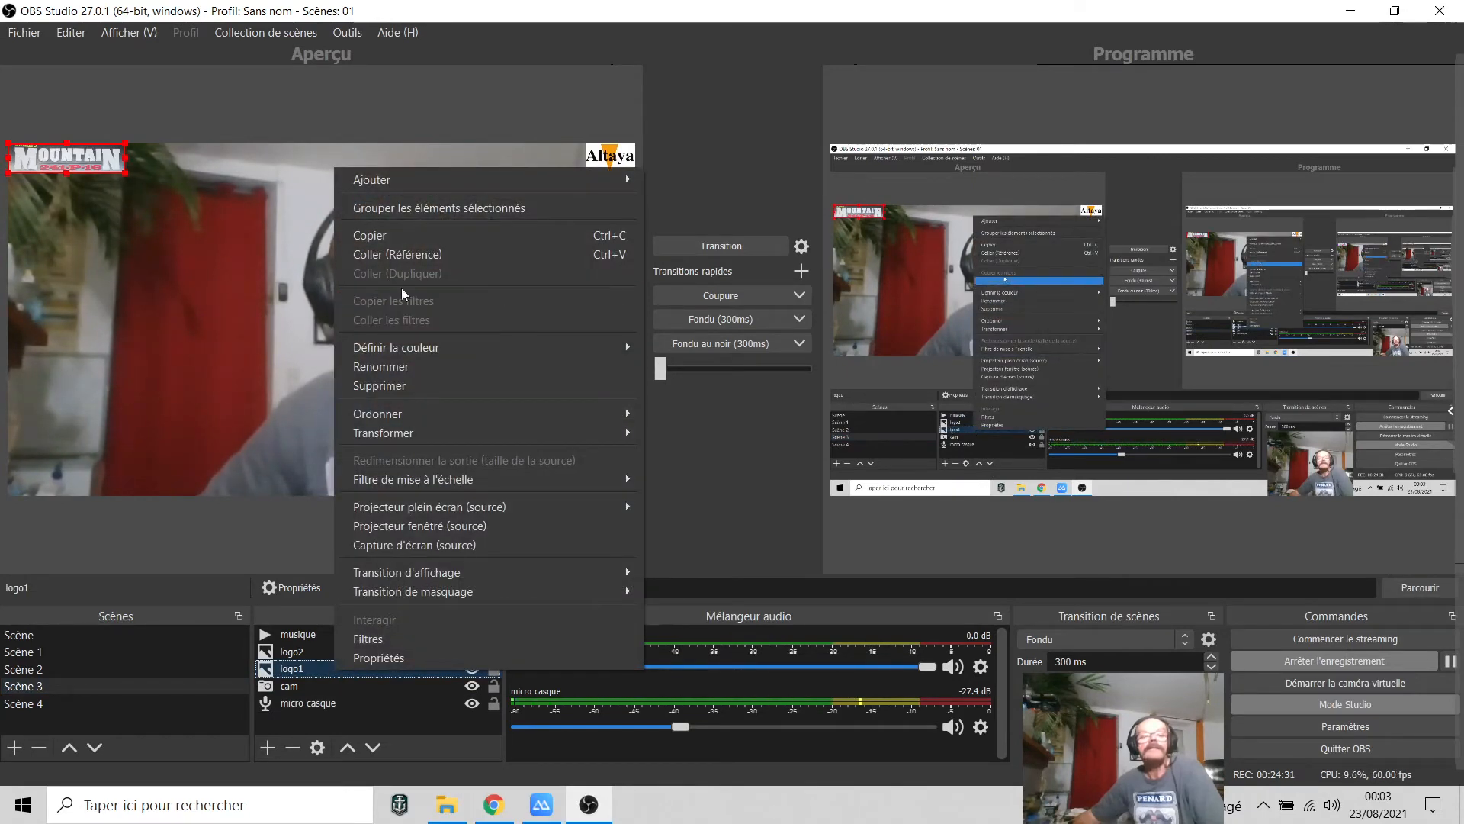
left_click(388, 239)
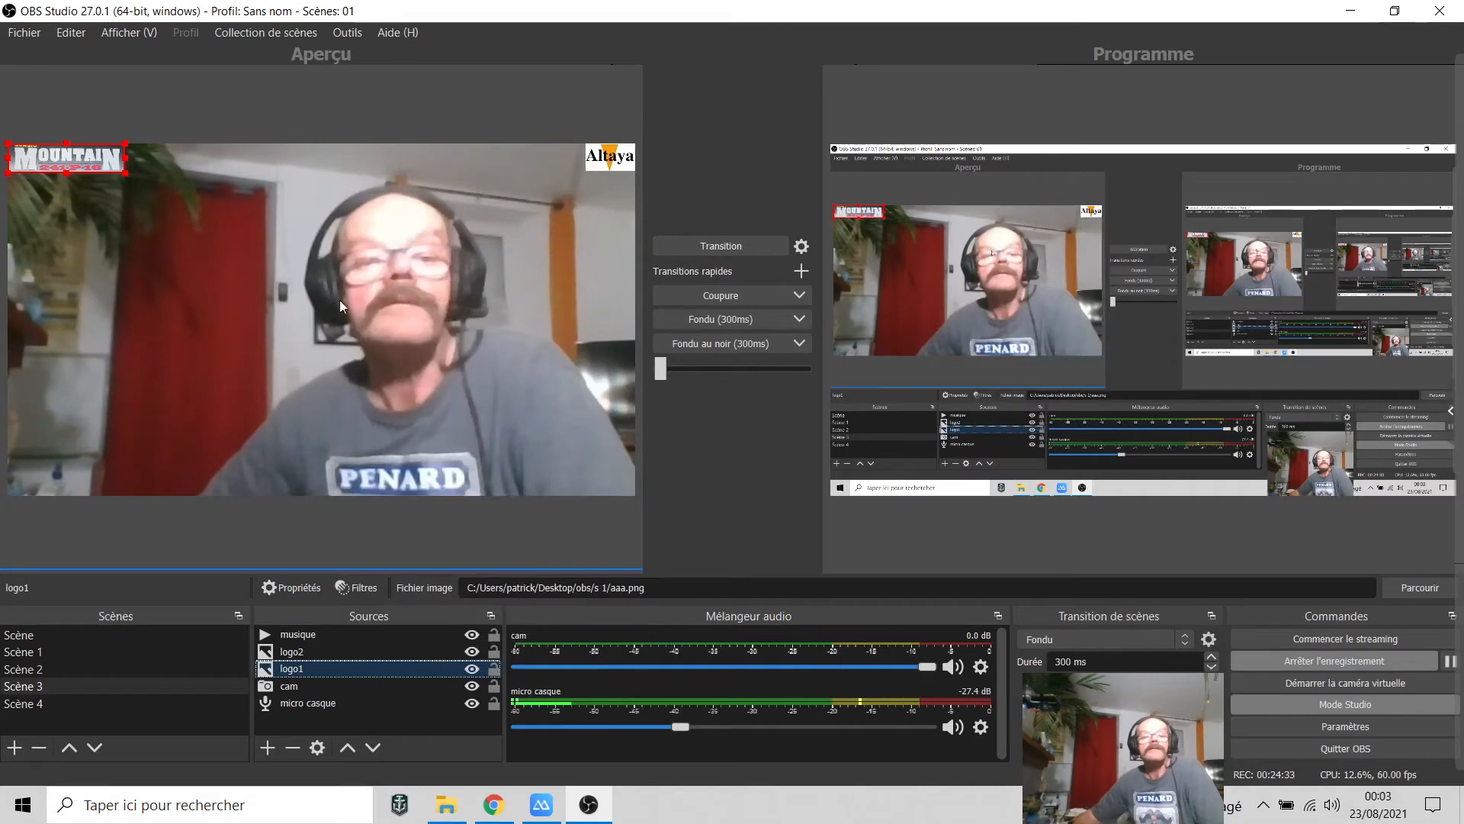
left_click(68, 706)
right_click(314, 700)
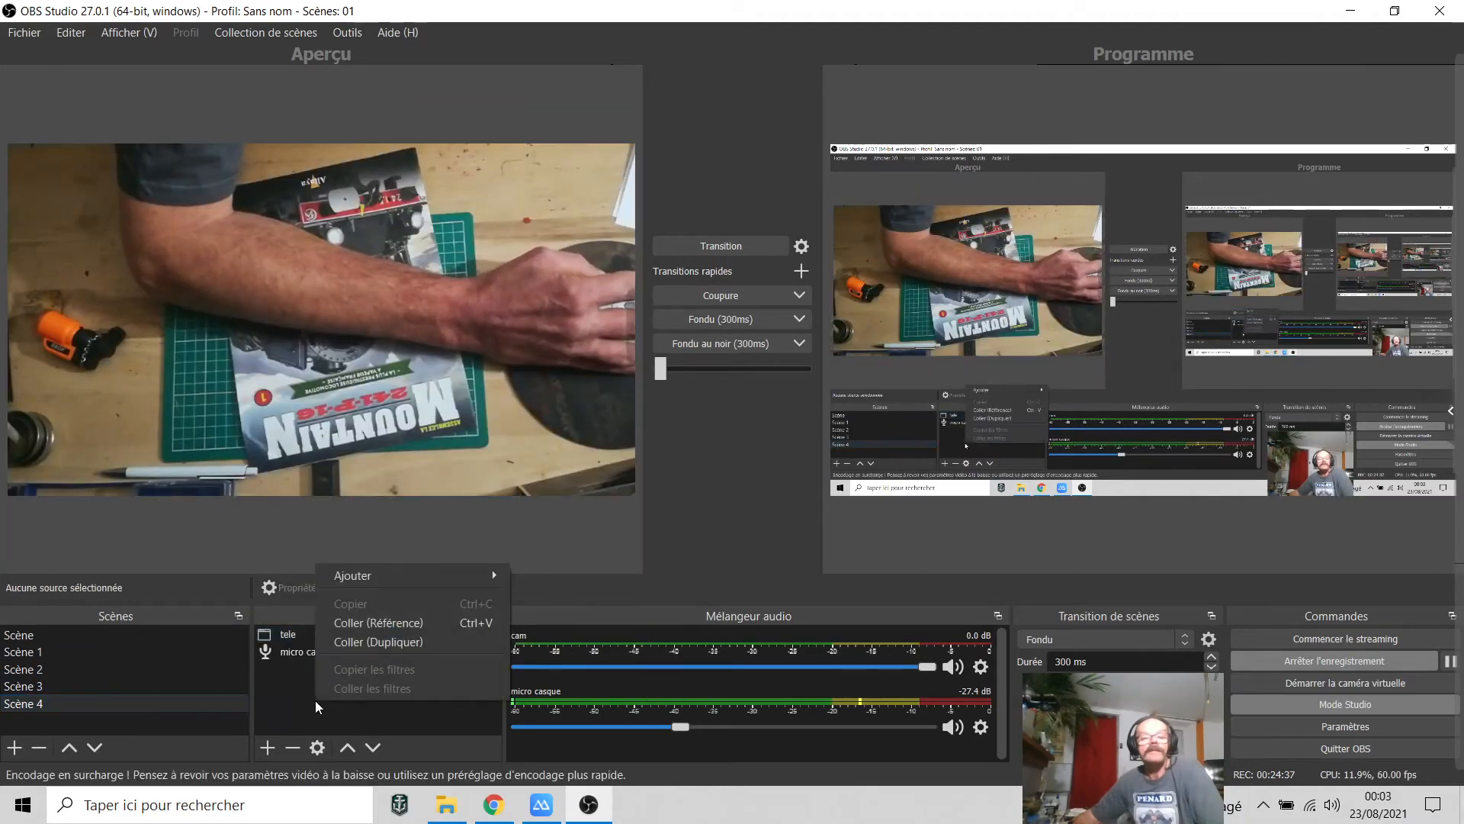
left_click(367, 621)
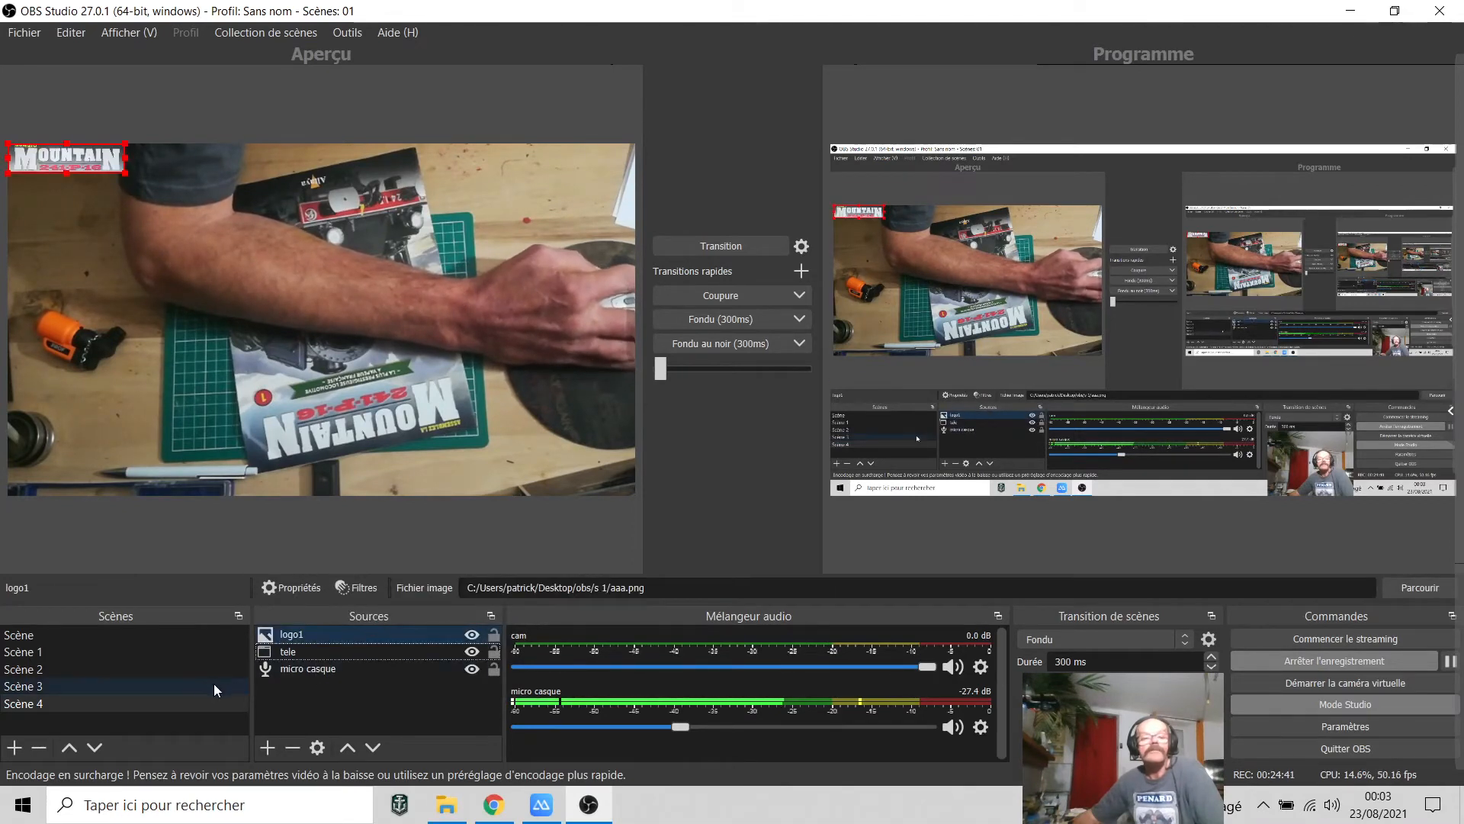
Step: Copy logo2 from Scène 3 into Scène 4 as a reference, and transition Scène 4 to the program output and back
left_click(122, 688)
left_click(305, 652)
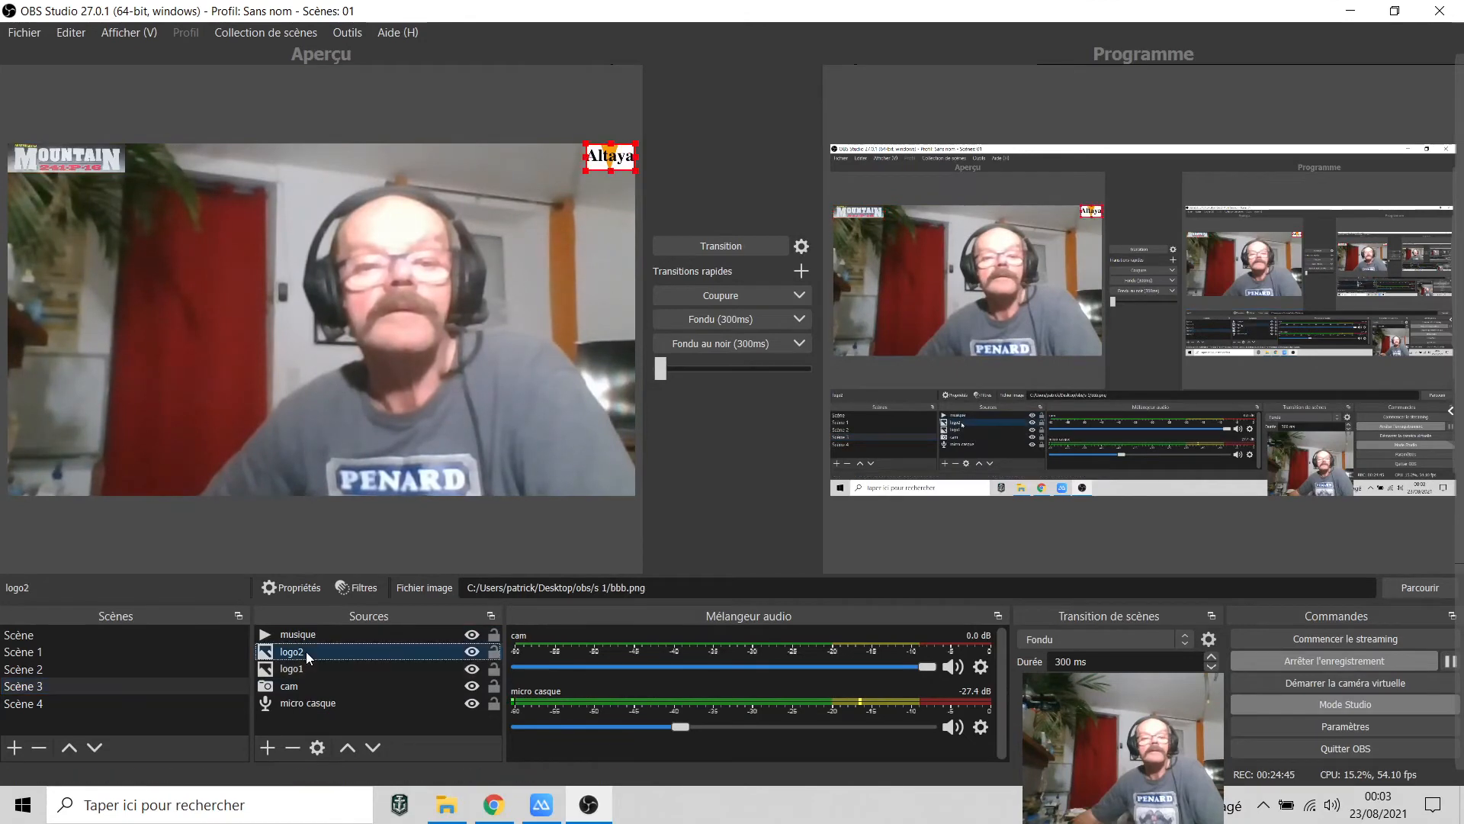
right_click(305, 652)
left_click(355, 236)
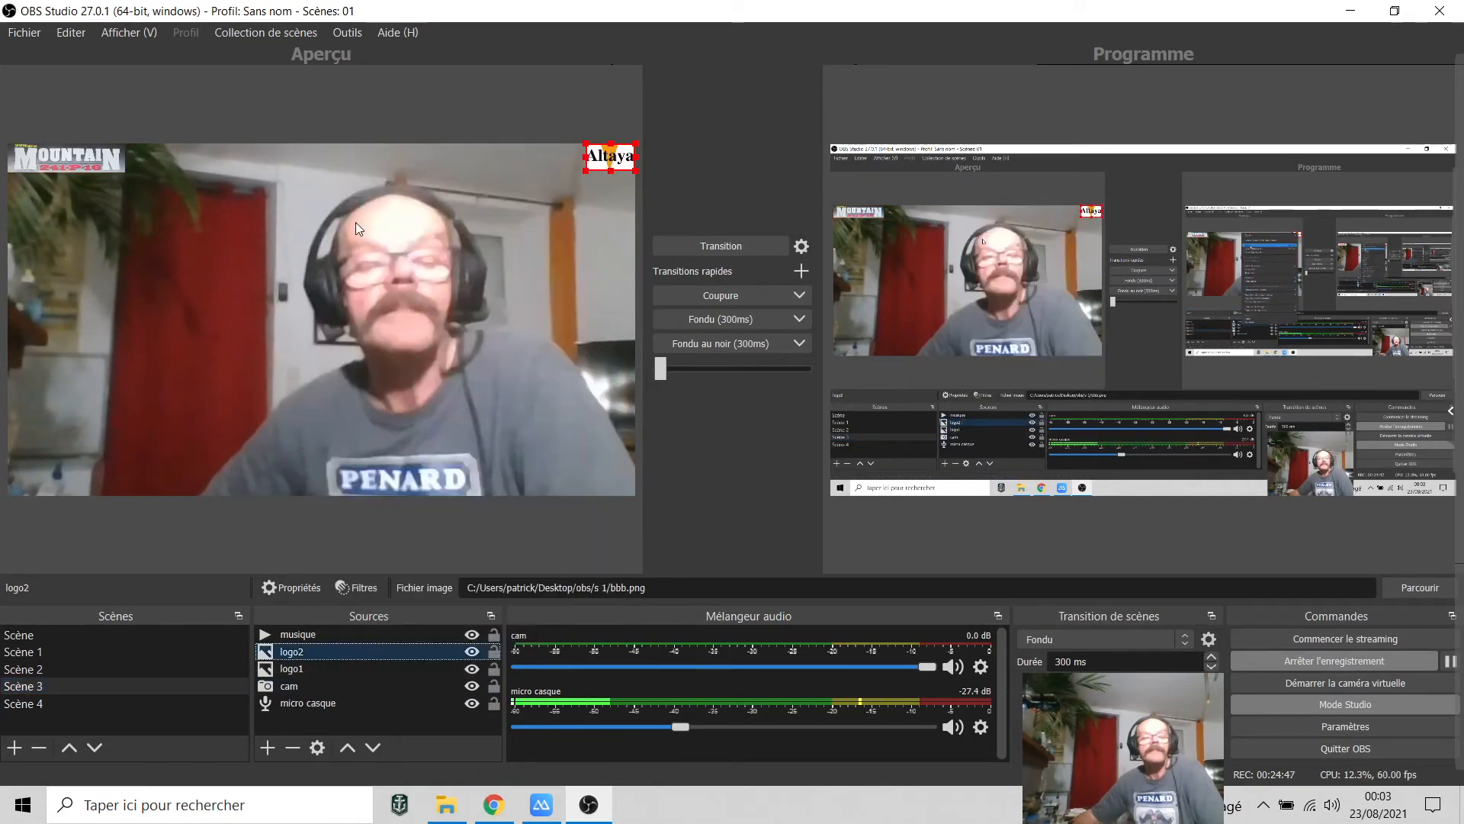
left_click(13, 707)
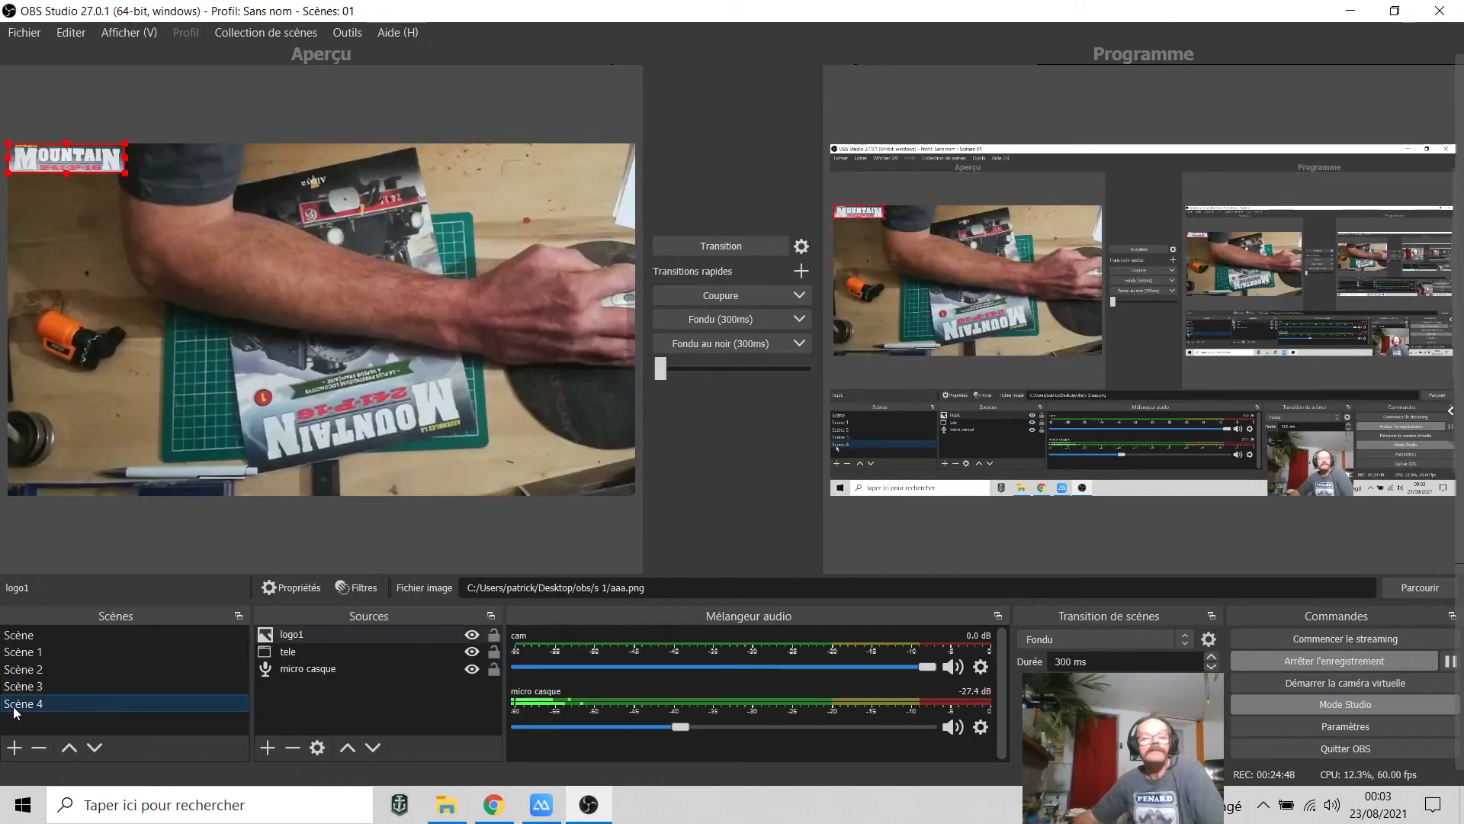
right_click(282, 684)
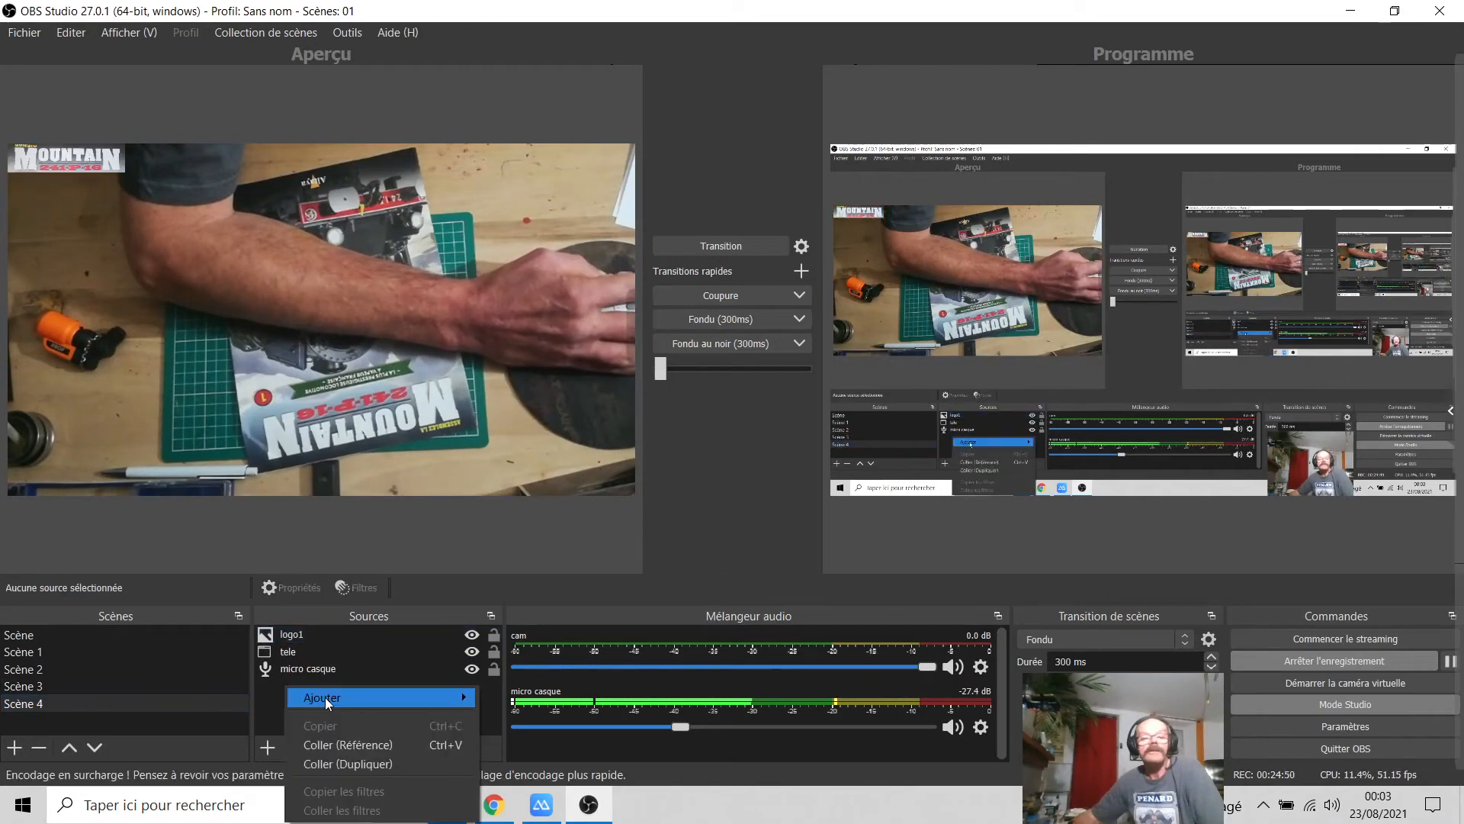
left_click(324, 744)
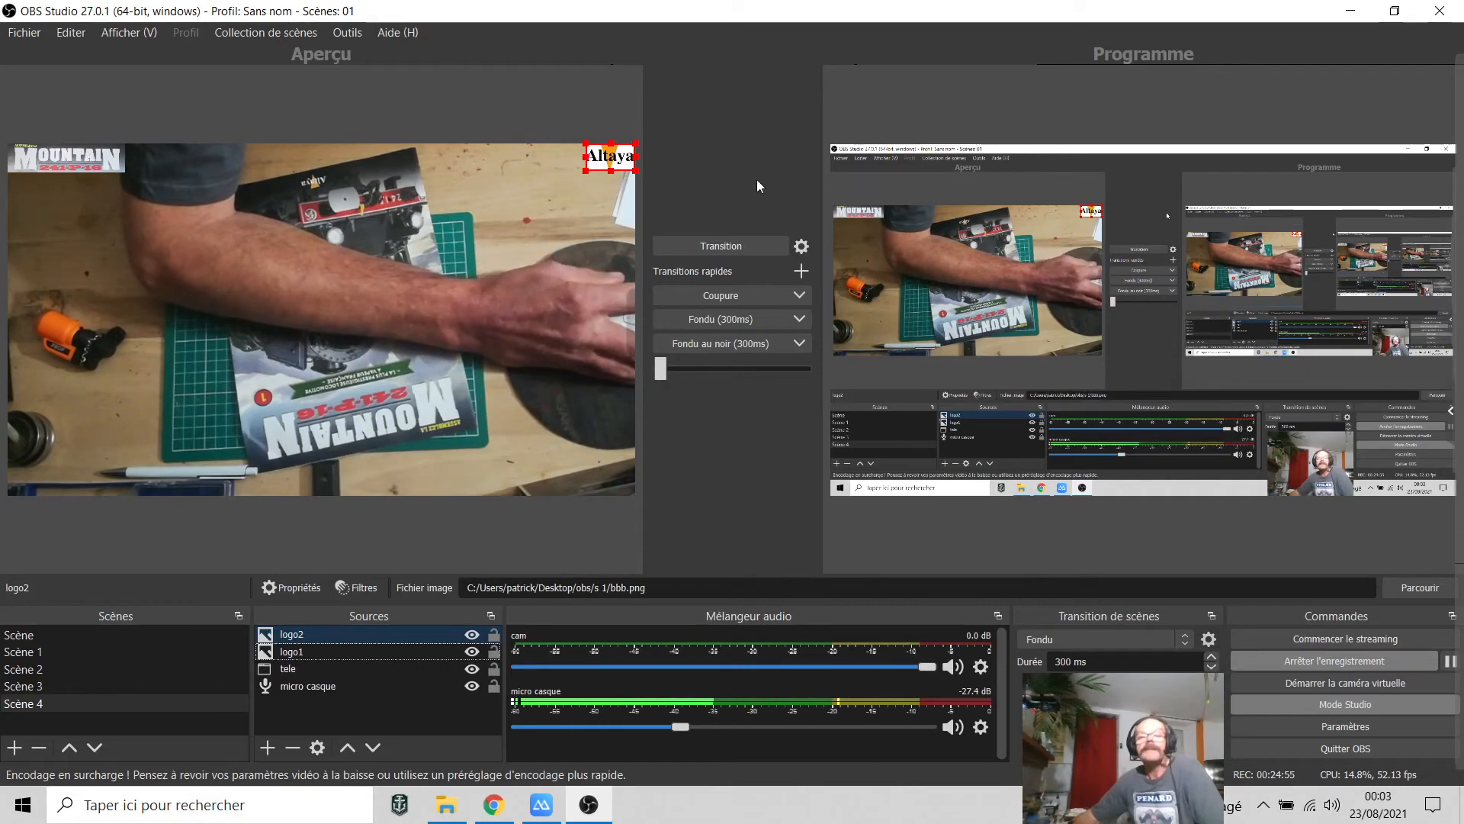
left_click(721, 239)
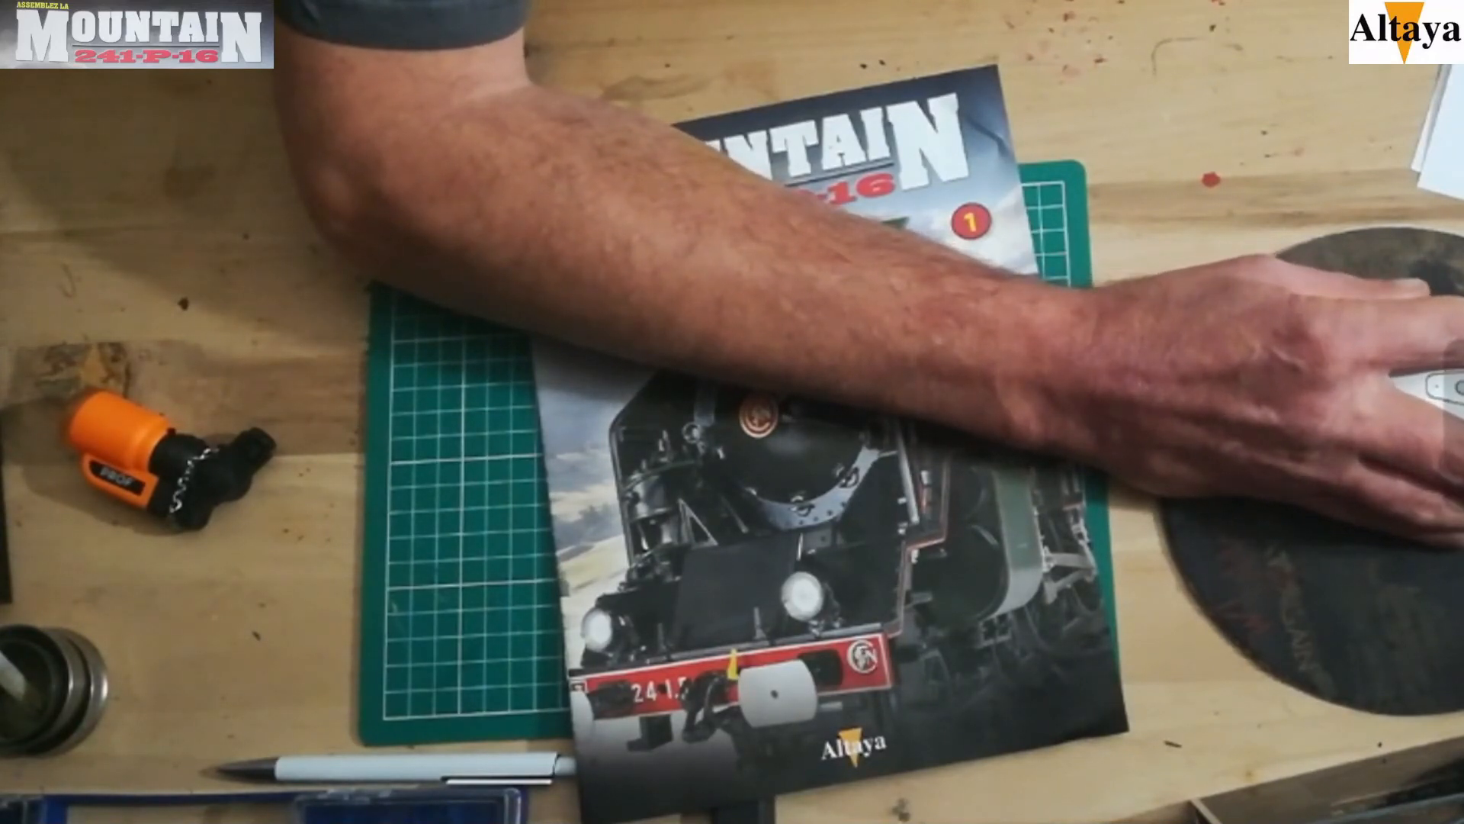
left_click(729, 244)
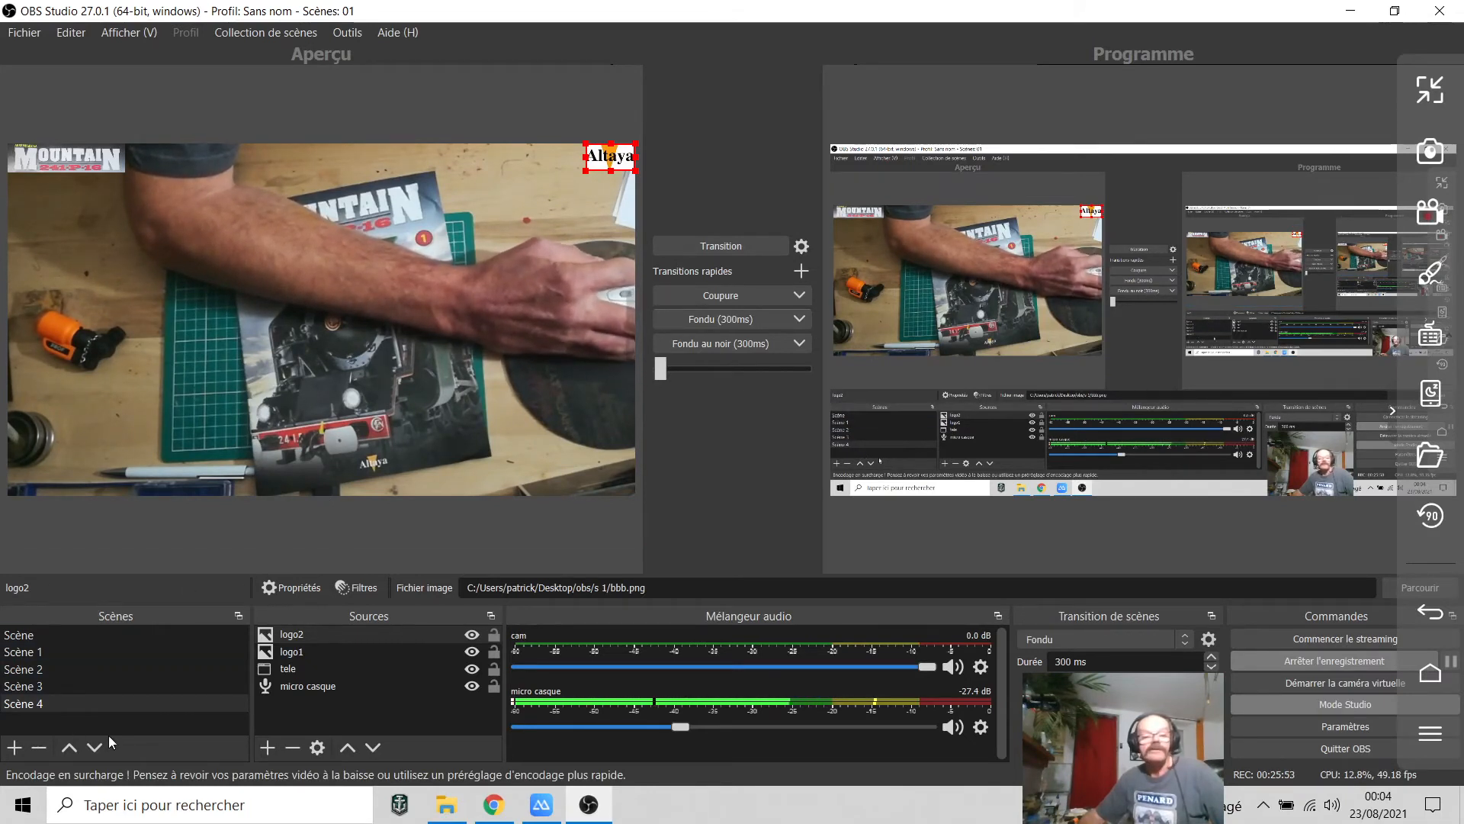
Step: Add a new scene named Scène 5 and paste the cam source from Scène 2 into it as a reference
left_click(13, 748)
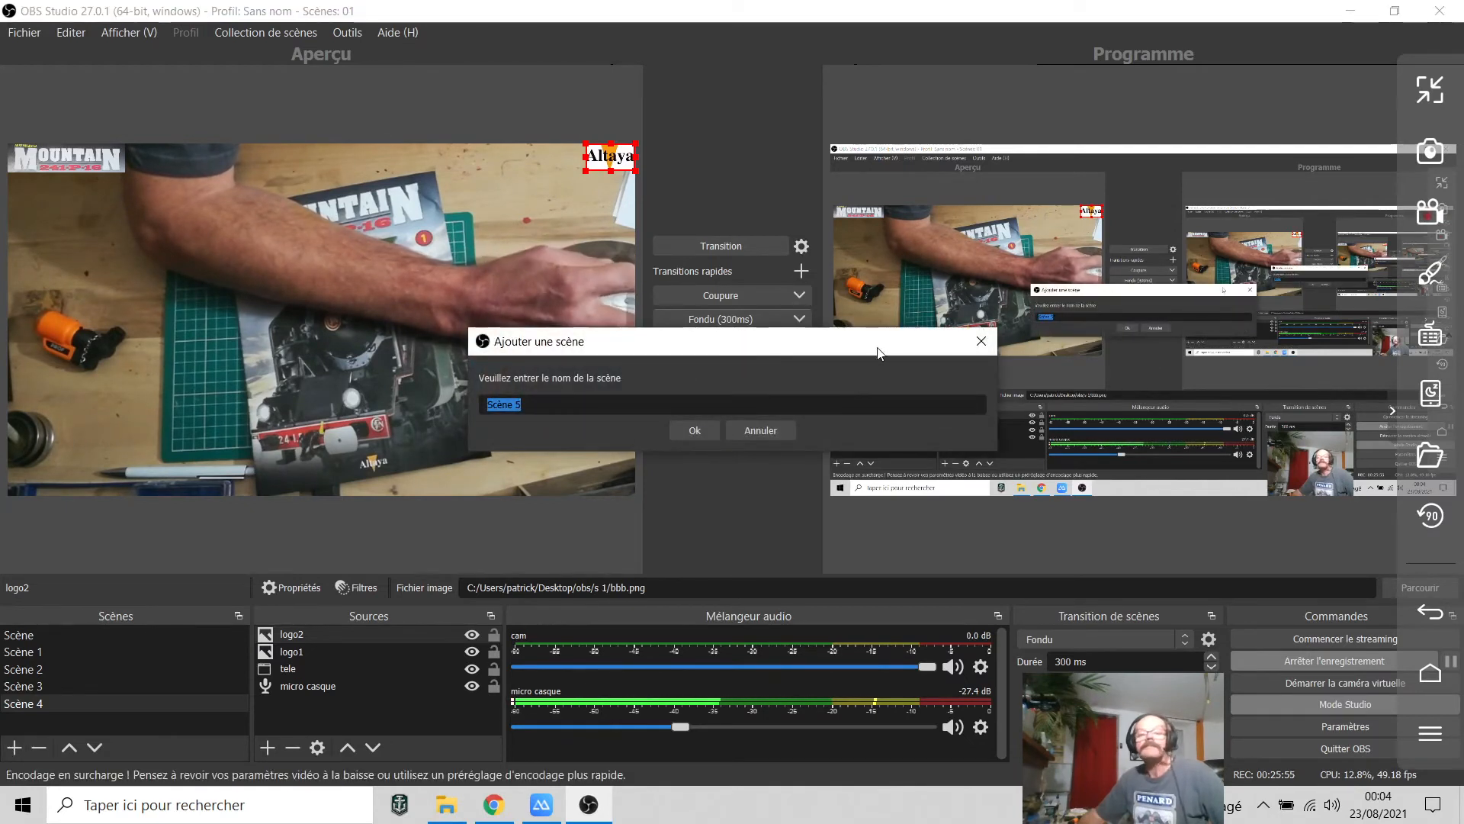
left_click(694, 431)
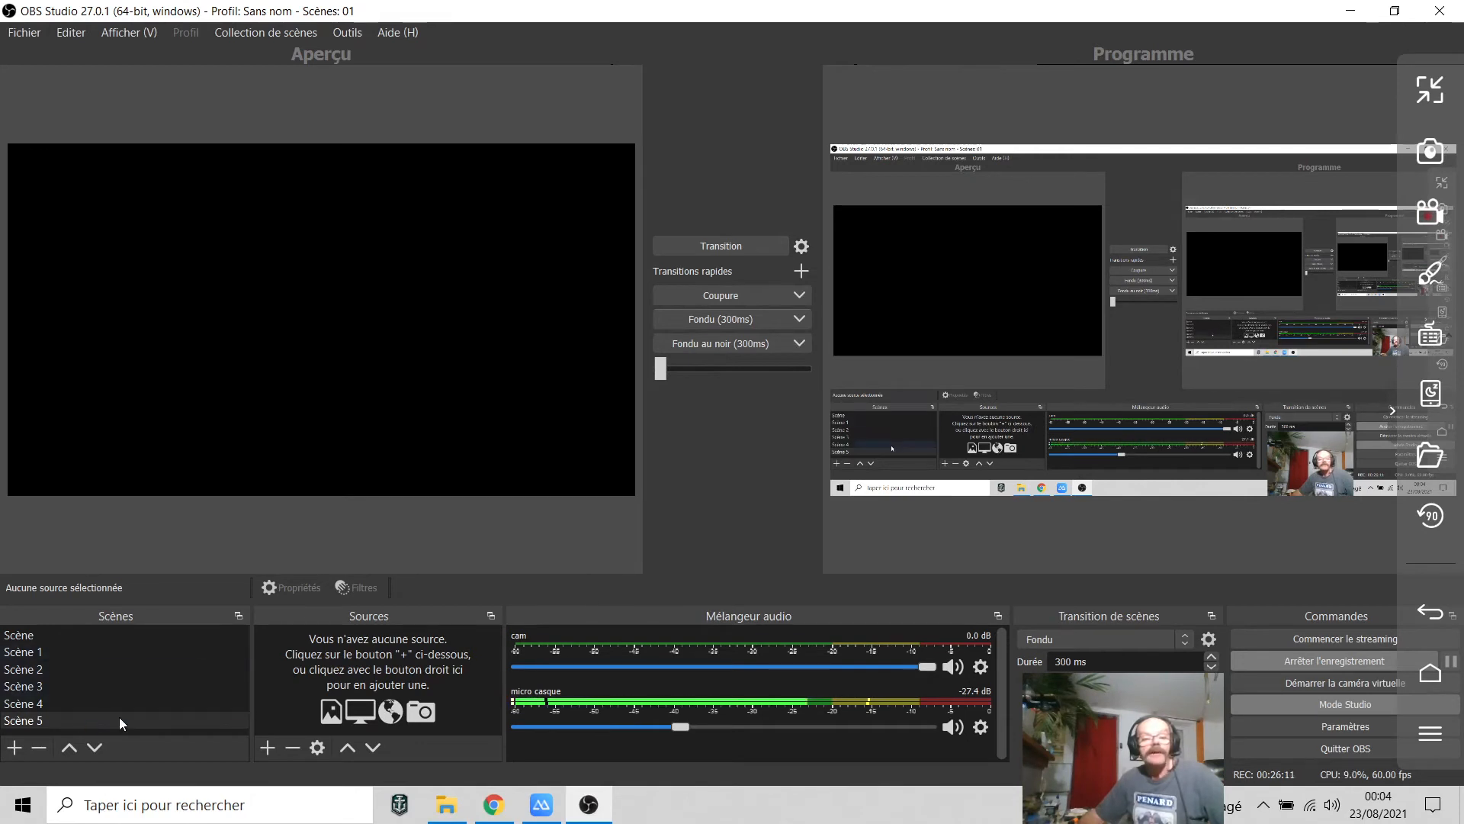
left_click(89, 702)
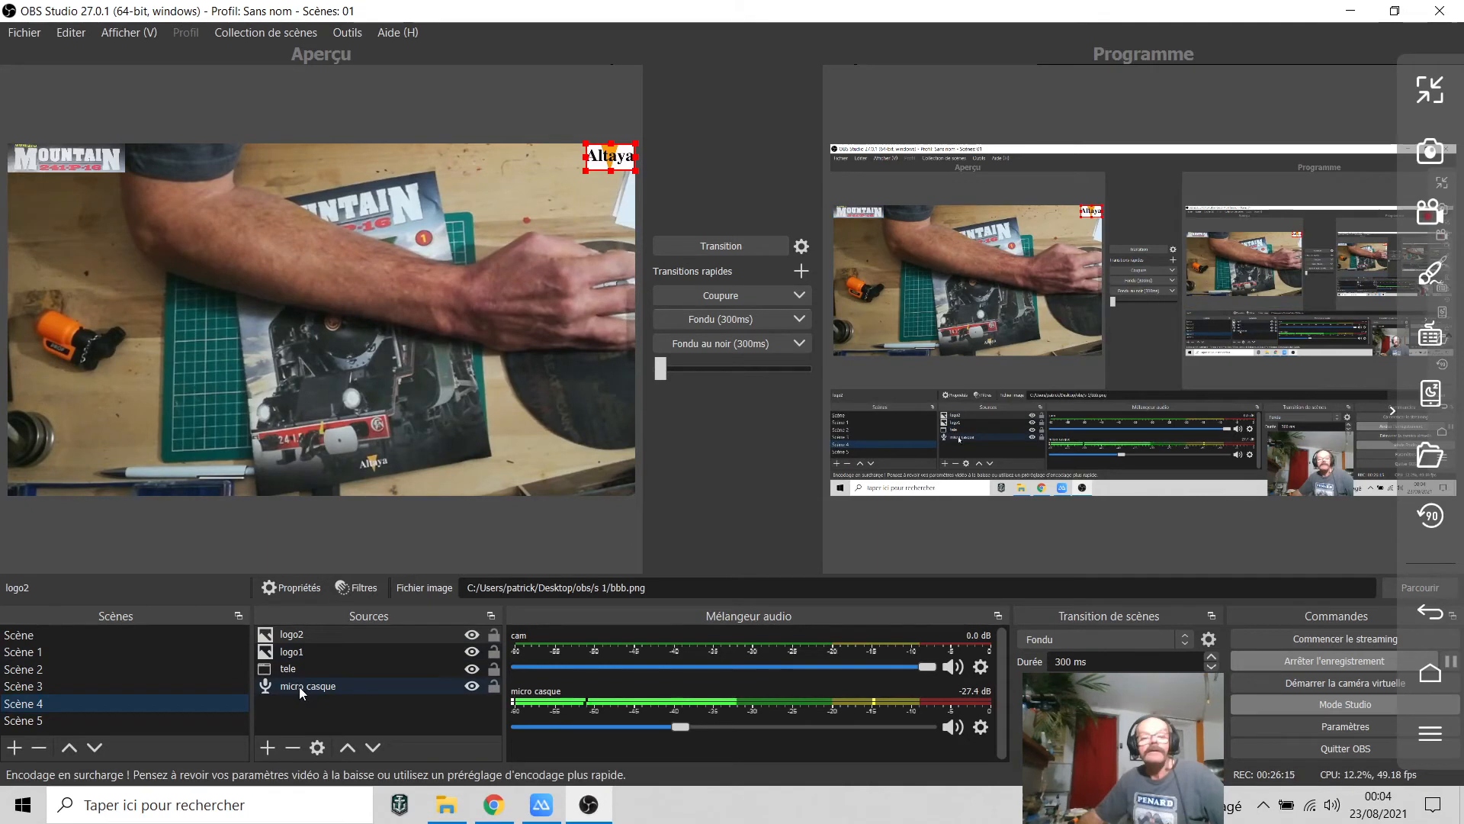
left_click(81, 691)
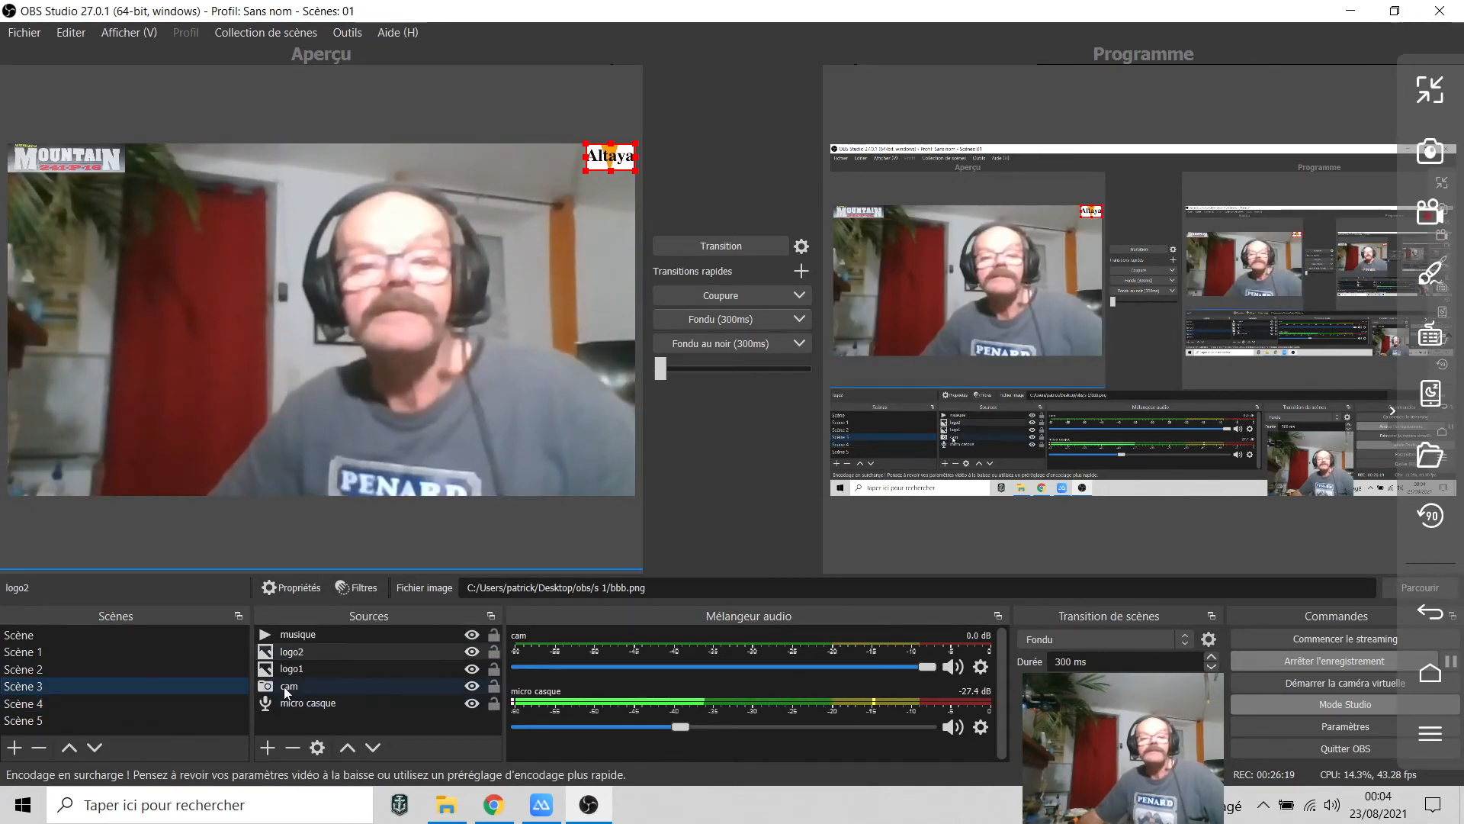
left_click(100, 669)
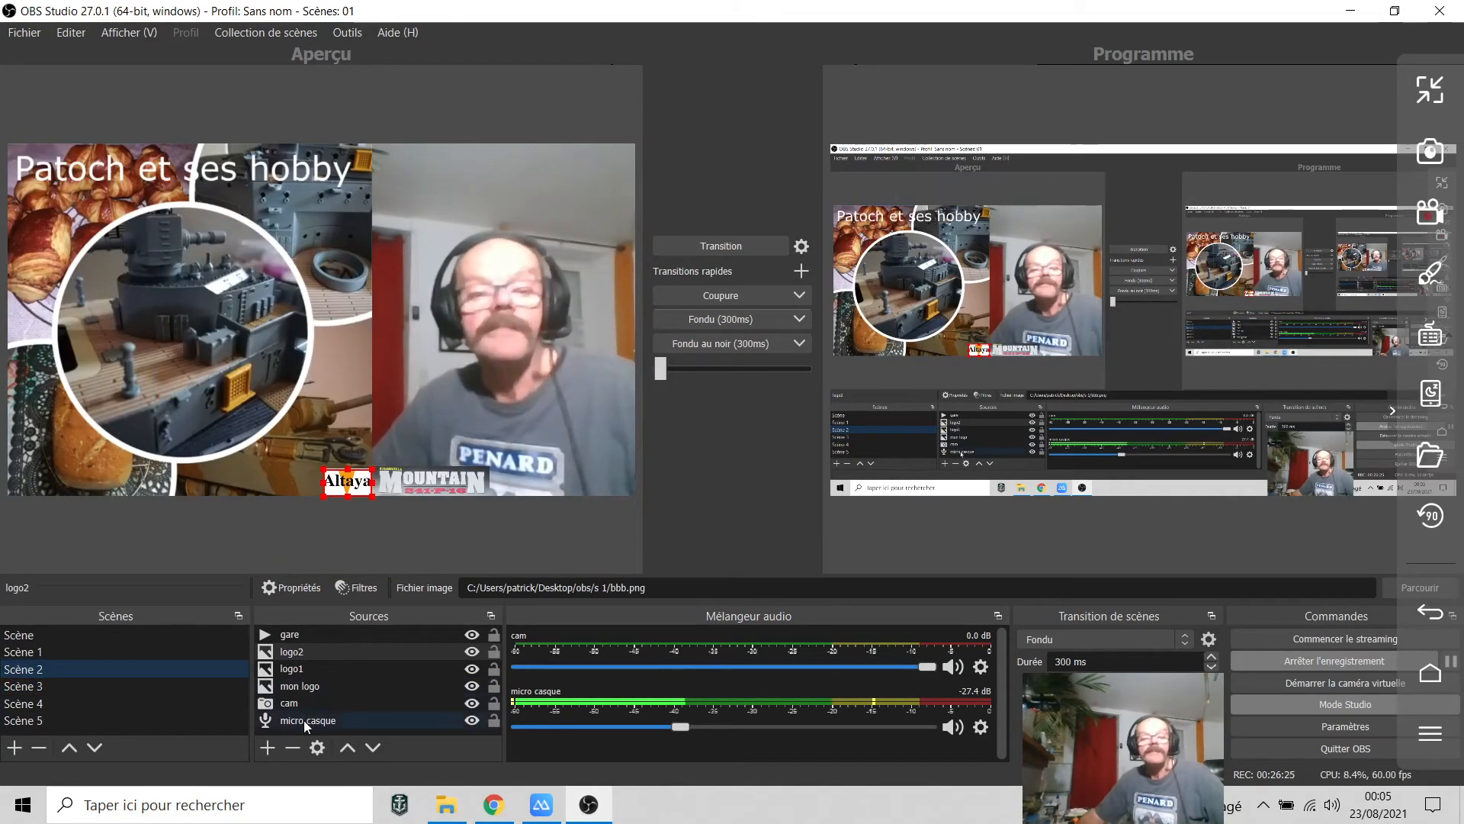
left_click(291, 701)
right_click(291, 702)
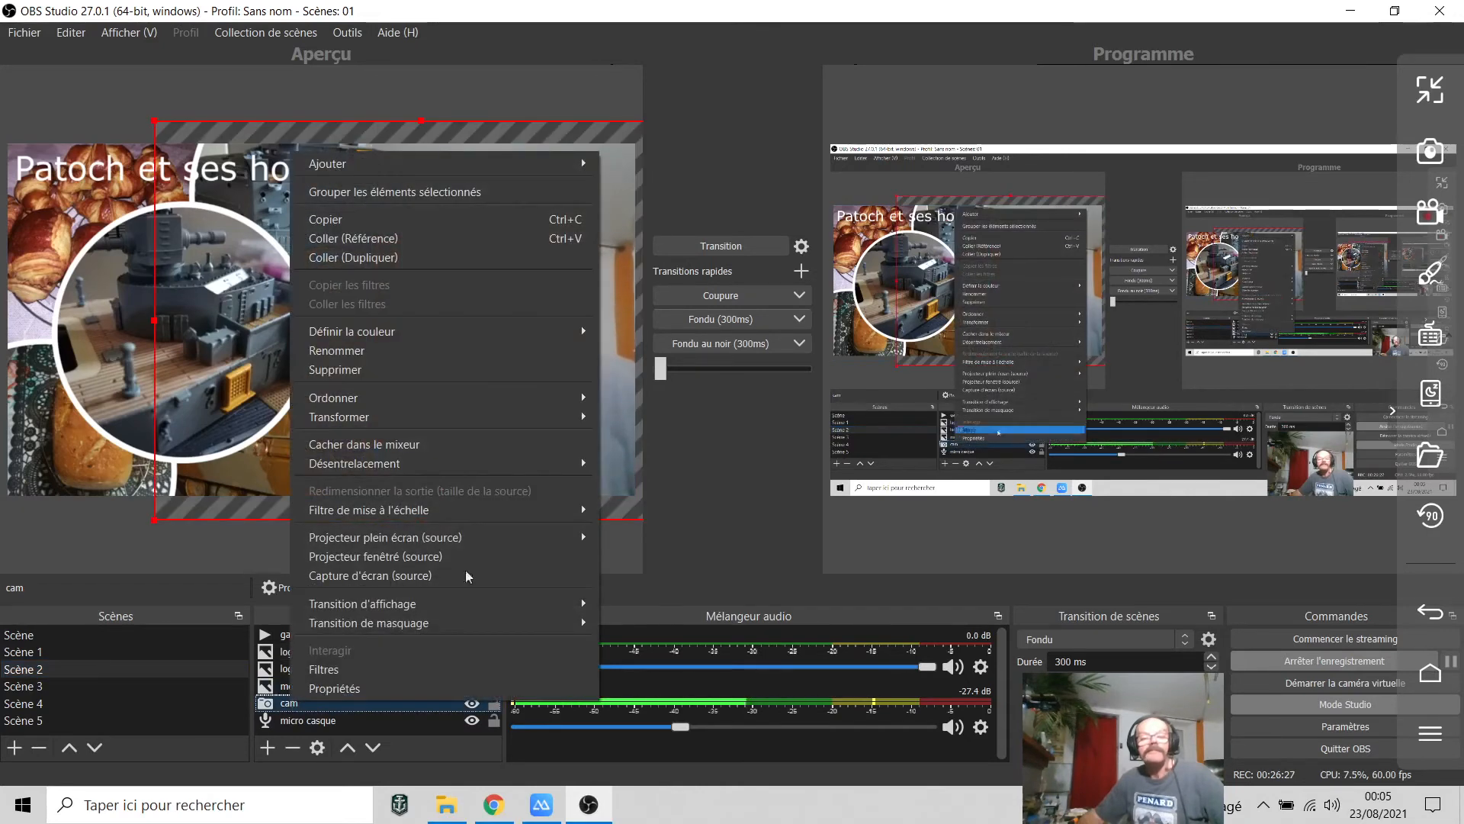
left_click(348, 222)
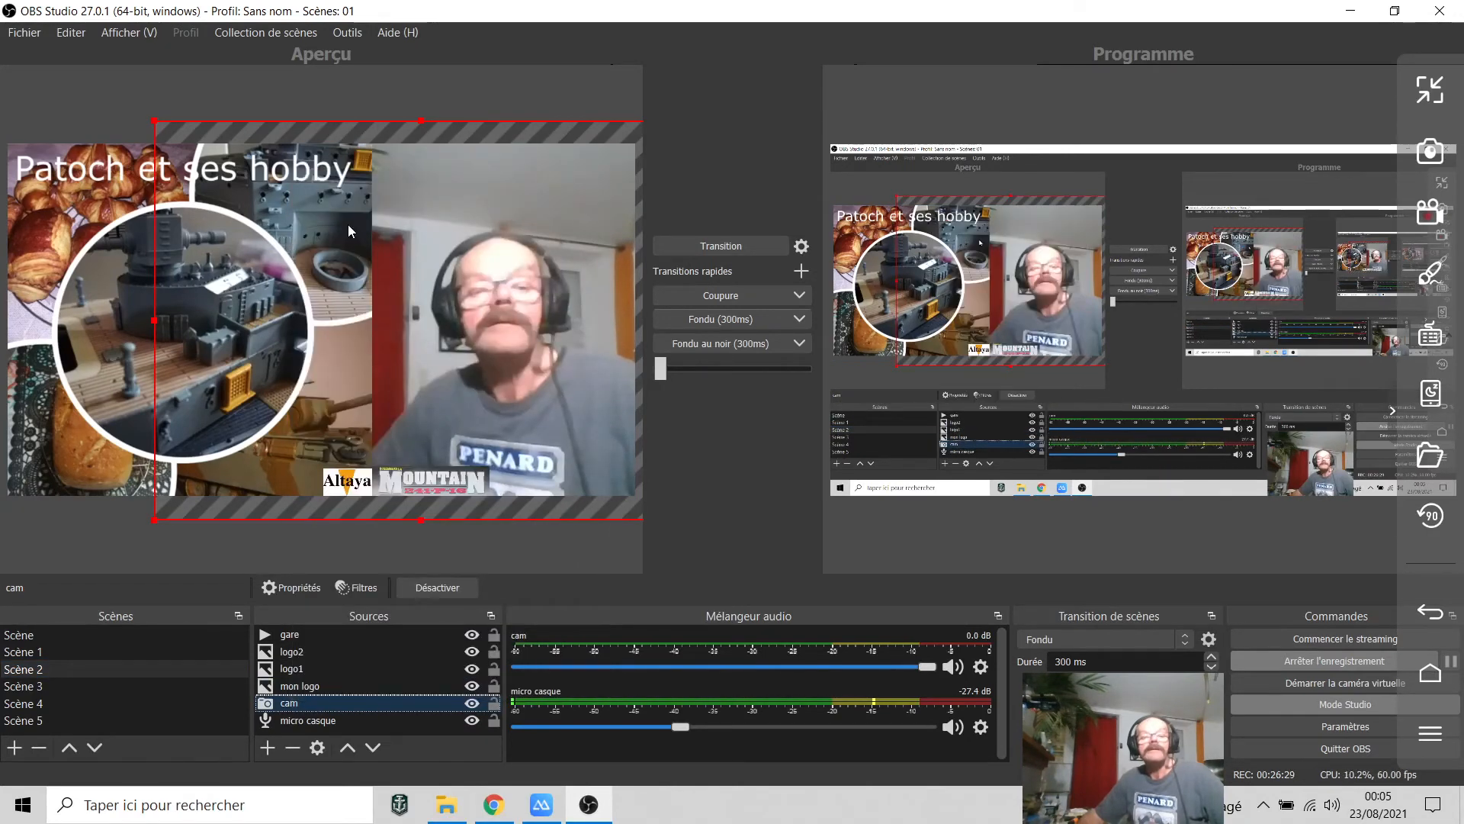
left_click(47, 721)
right_click(339, 679)
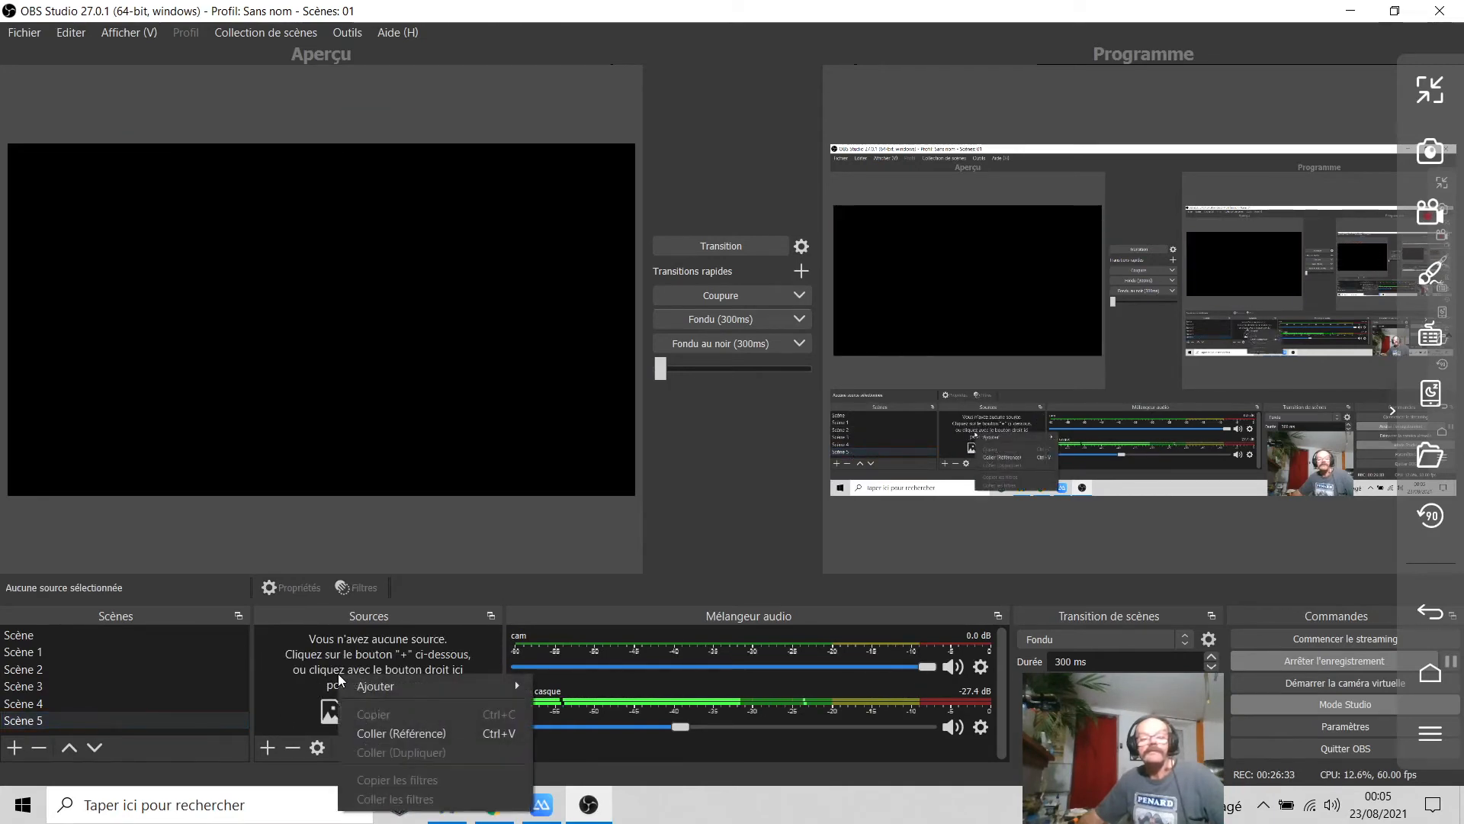
left_click(386, 732)
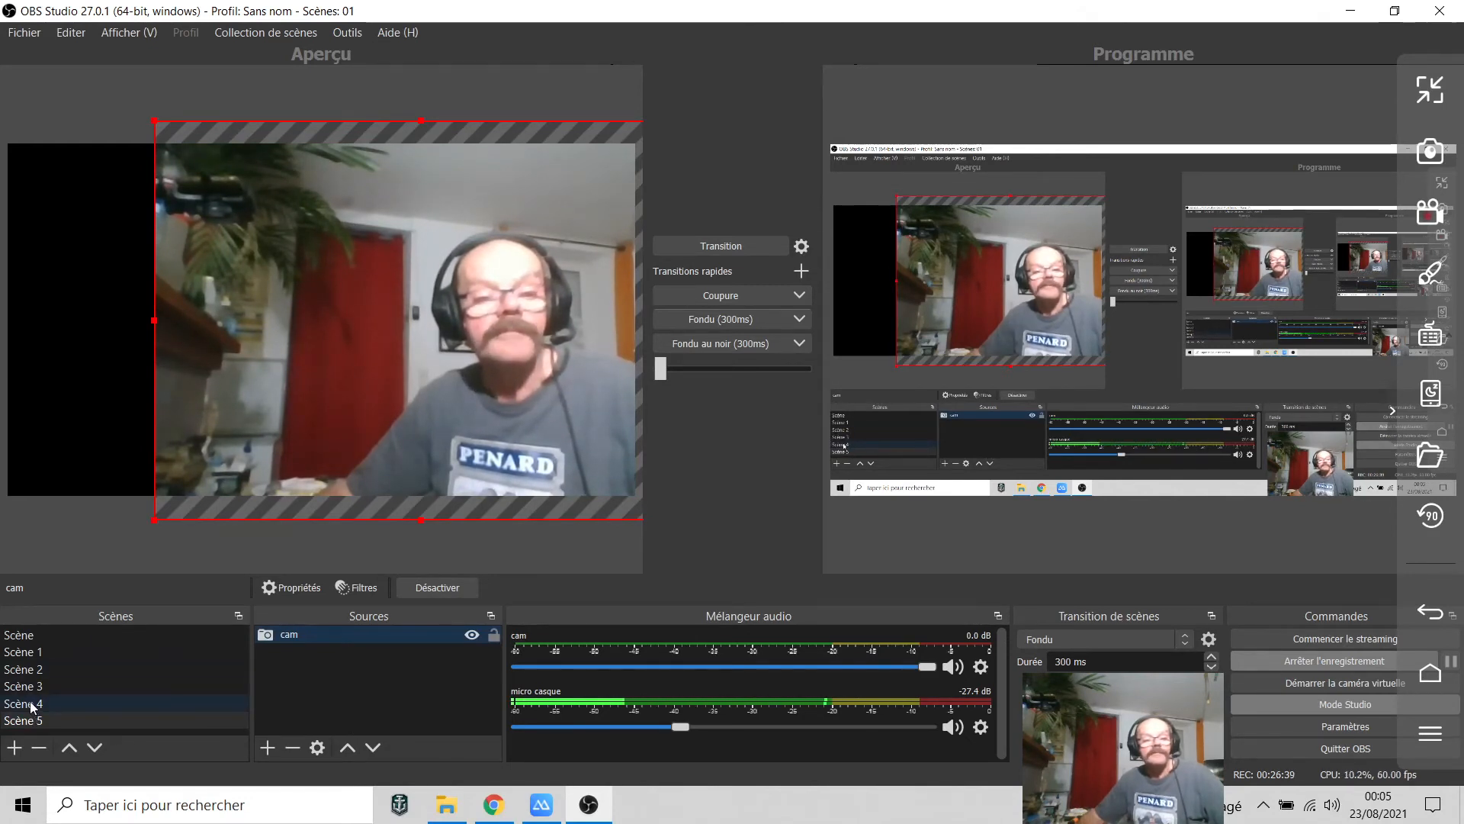
Step: Copy micro casque from Scène 2 and paste it into Scène 5 as a reference
left_click(38, 670)
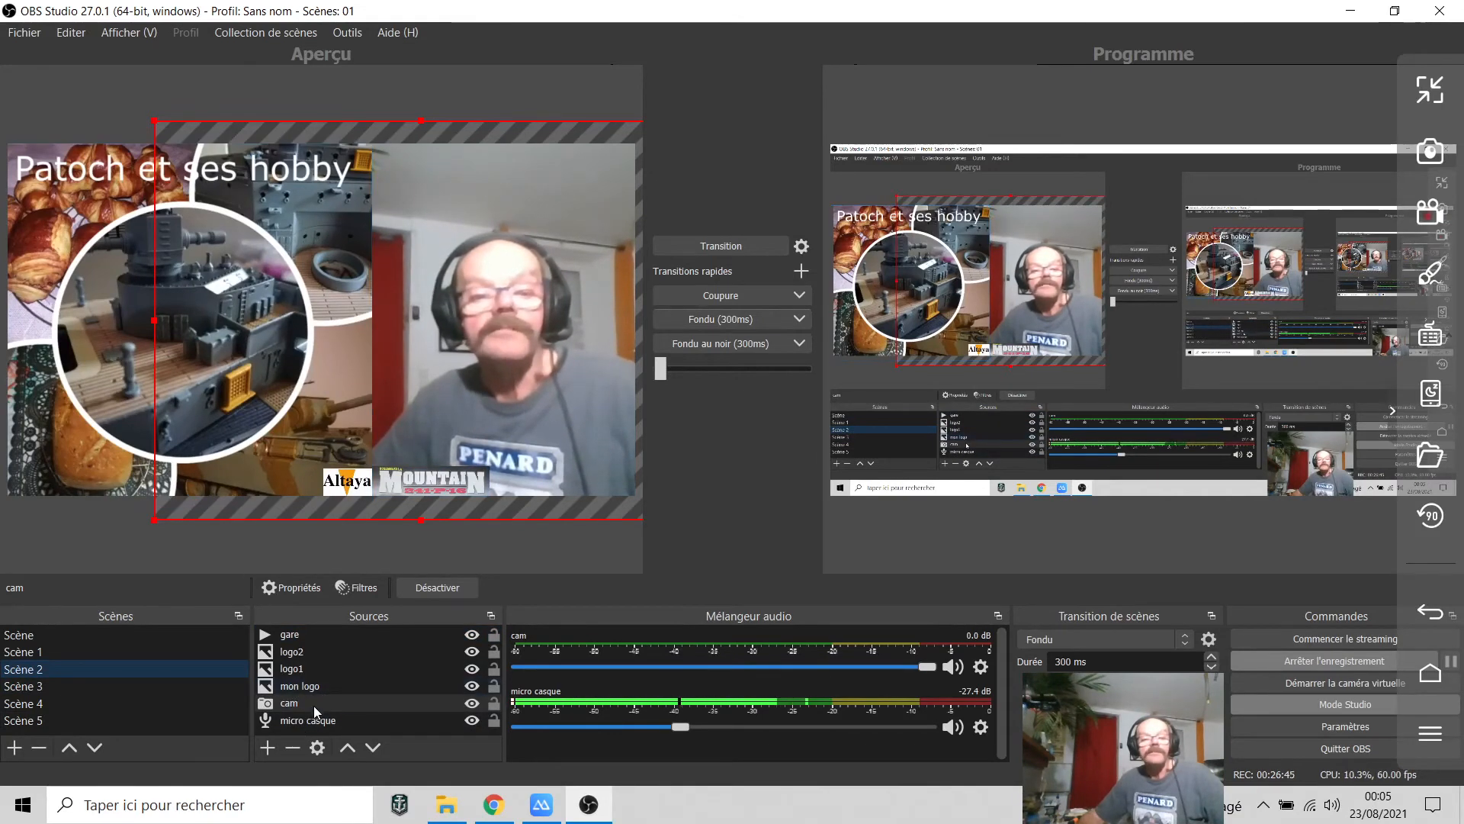
left_click(309, 720)
right_click(309, 720)
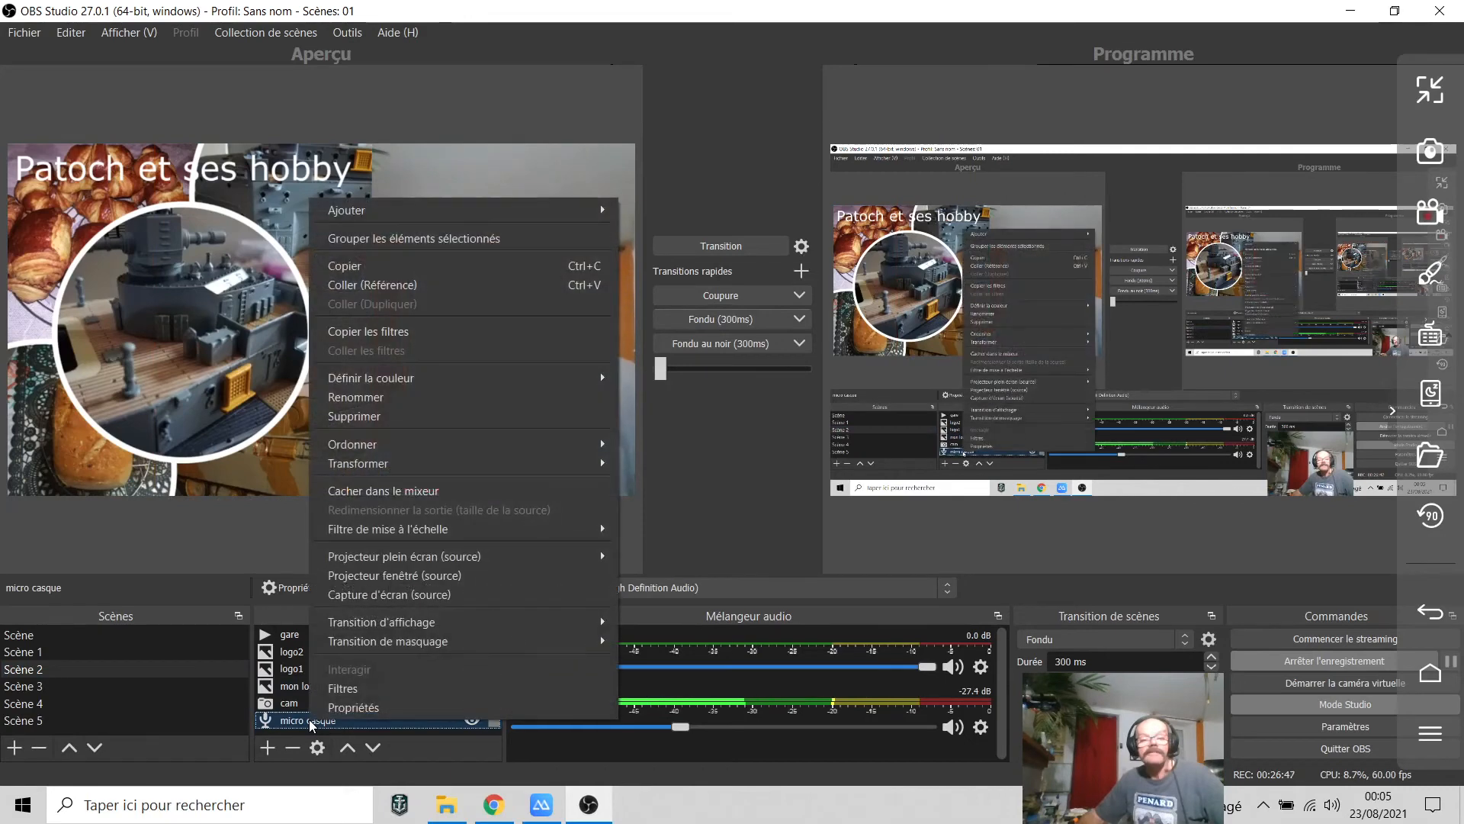
left_click(336, 270)
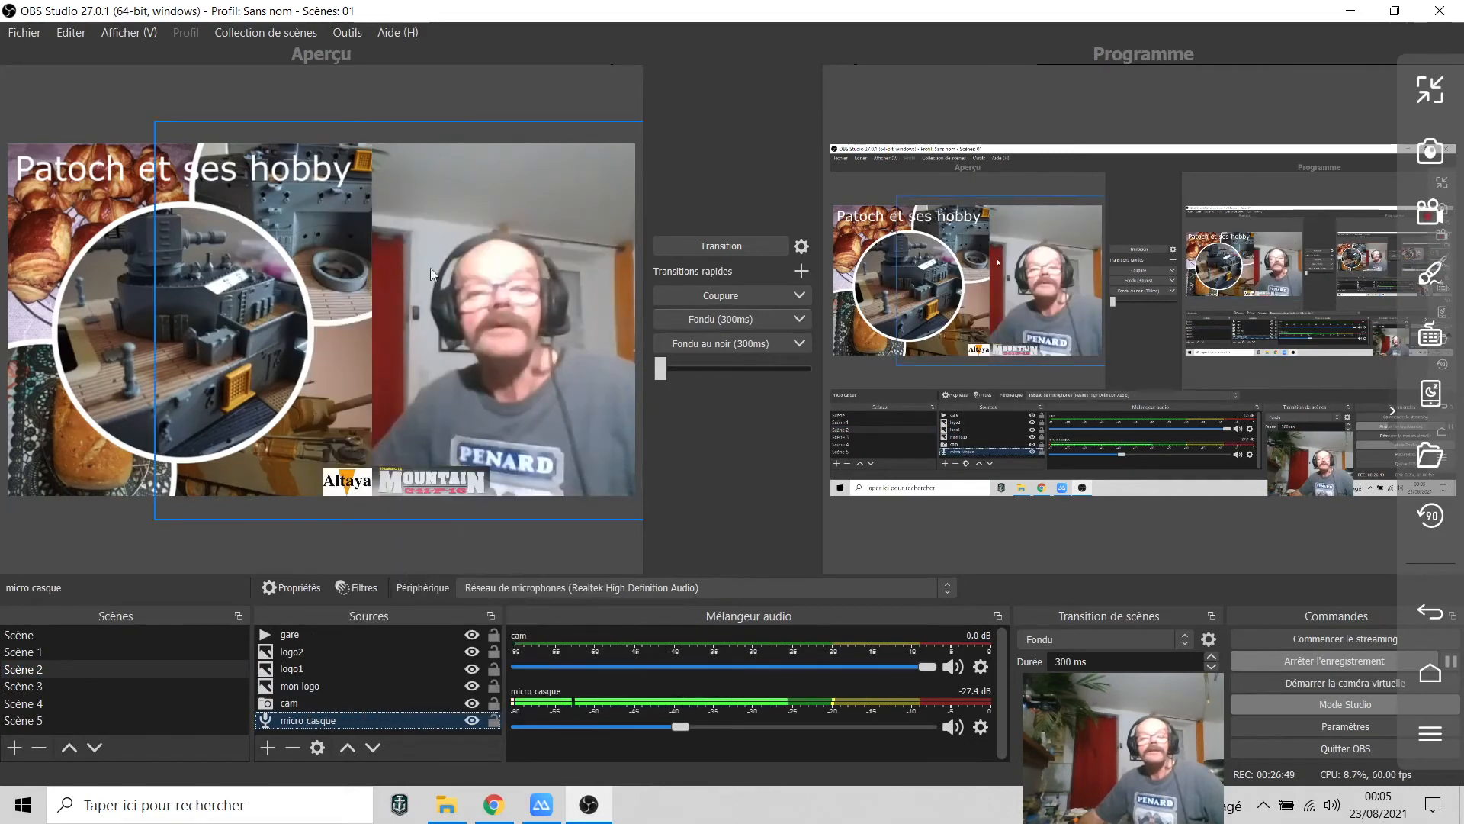
left_click(88, 719)
right_click(322, 662)
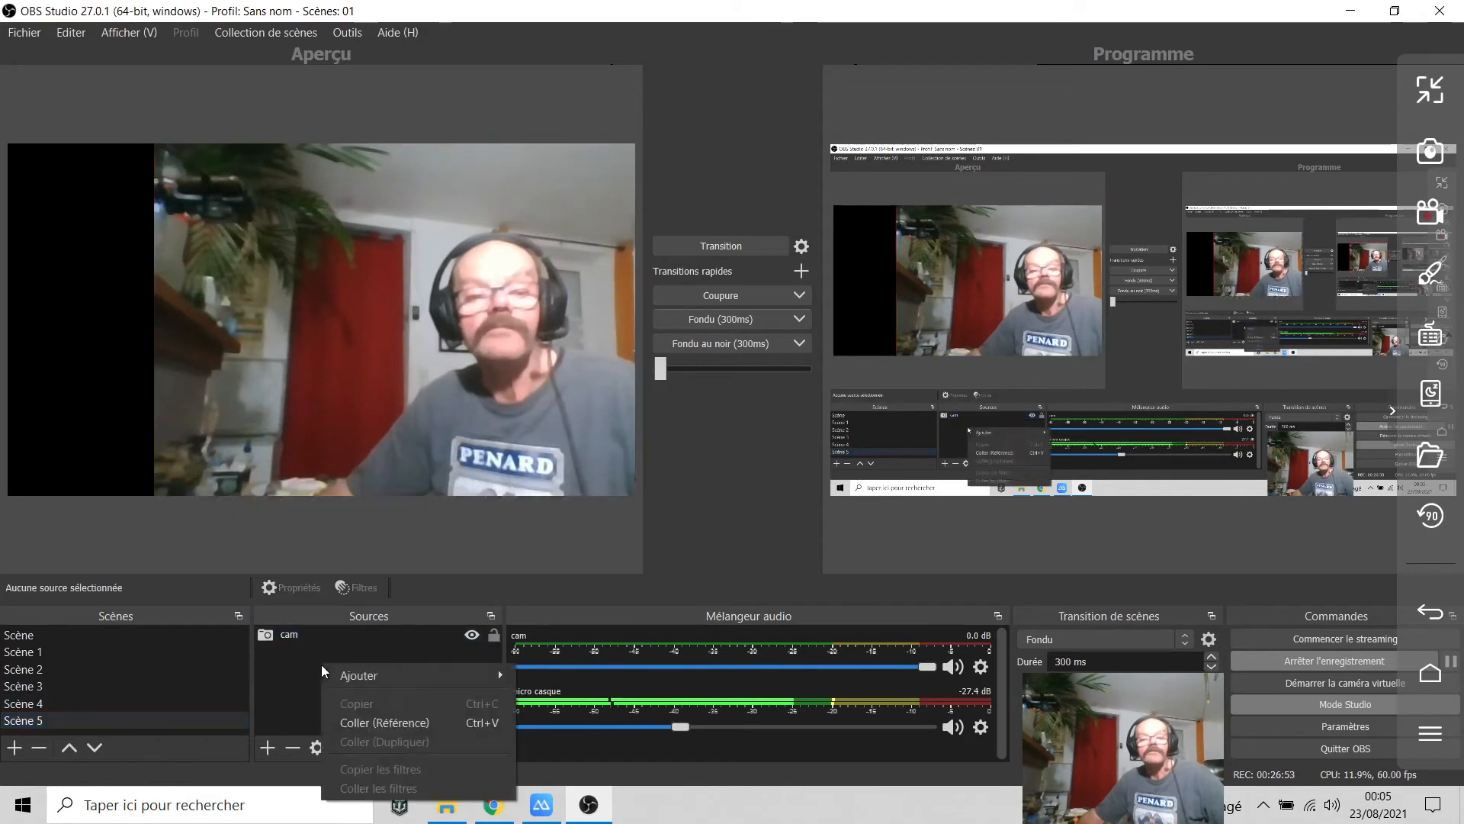
left_click(372, 723)
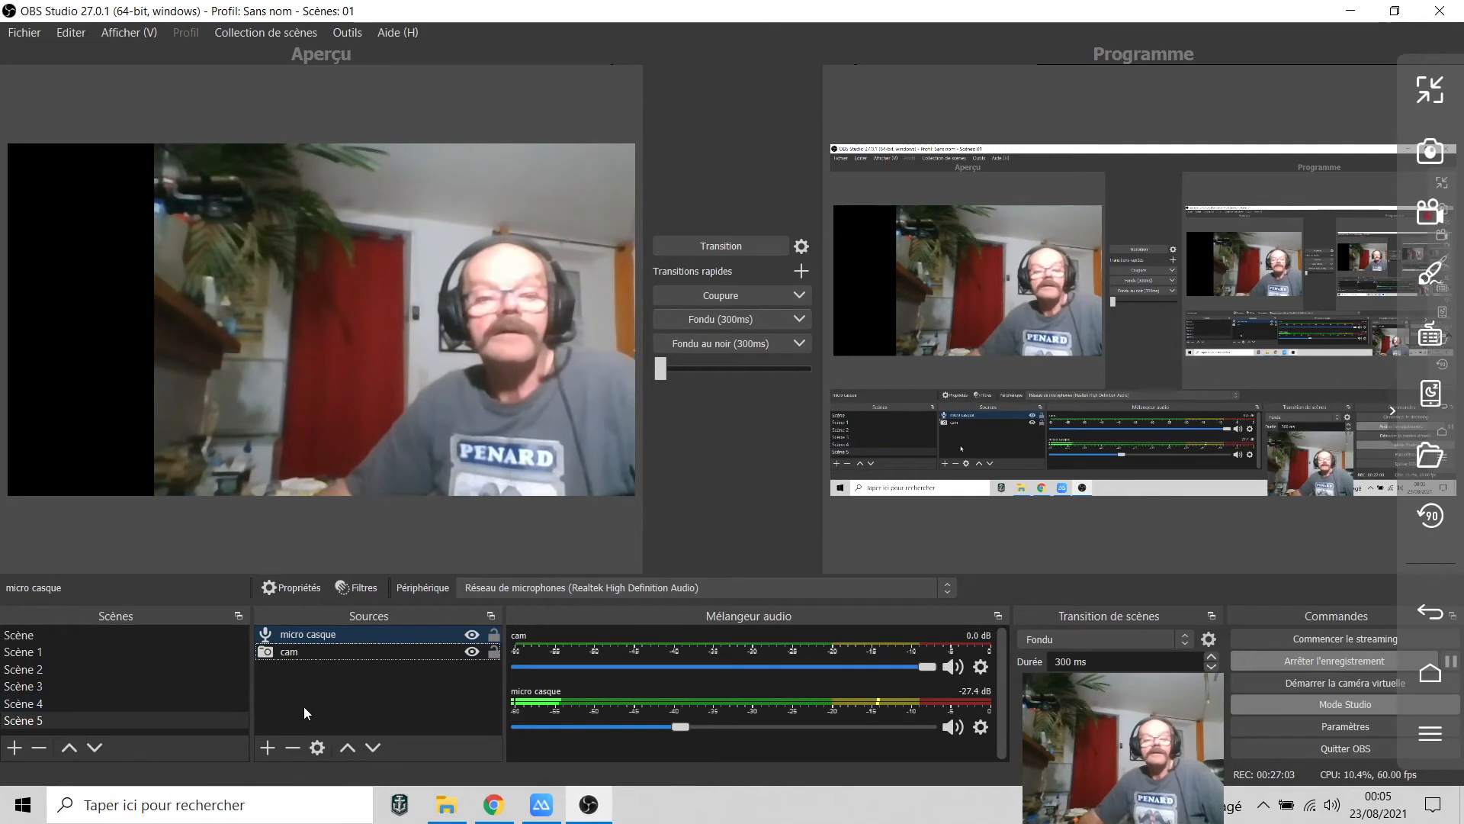
Step: Add a new image source named like to Scène 5
left_click(268, 748)
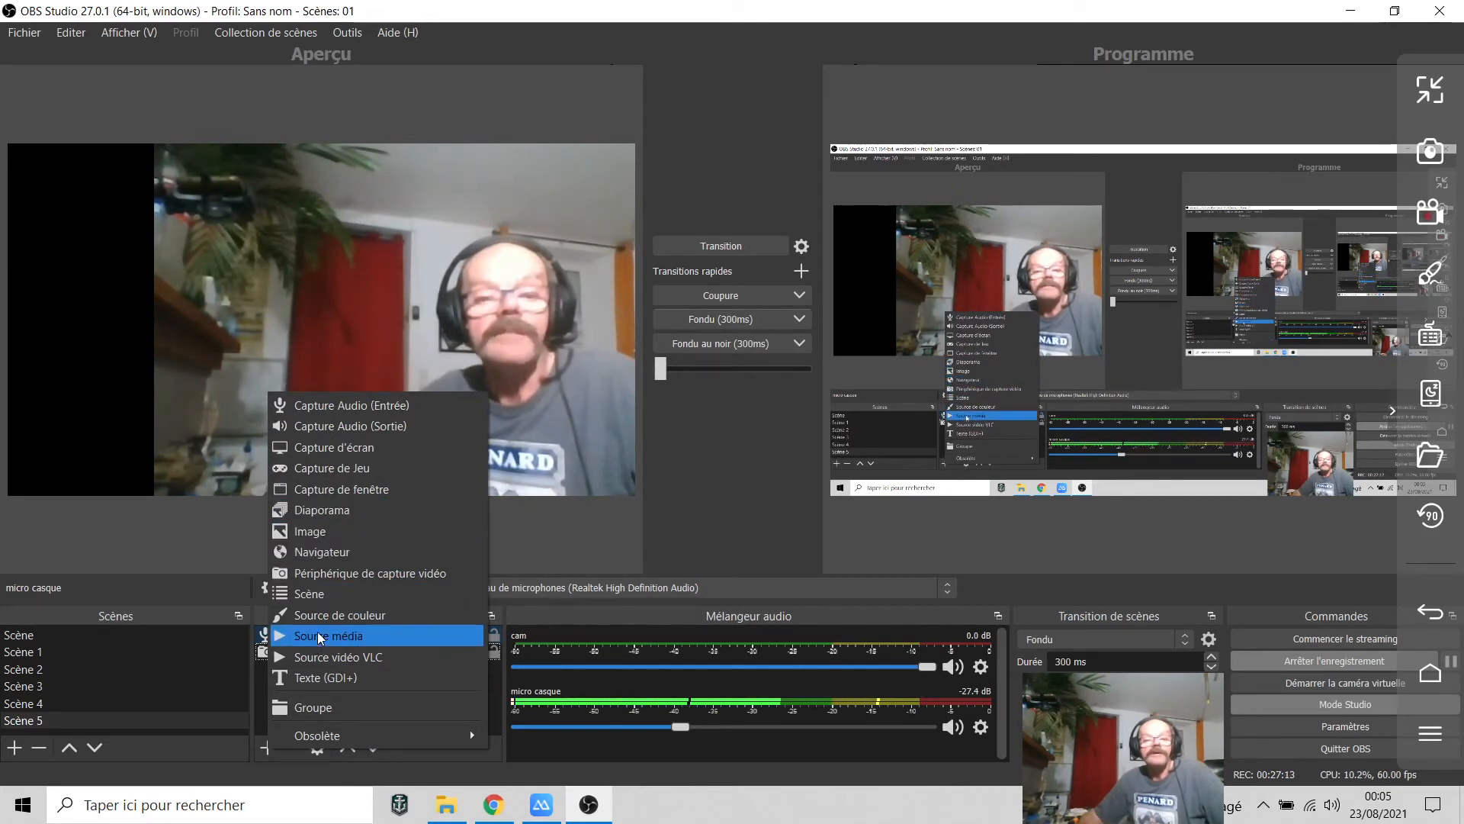
left_click(312, 532)
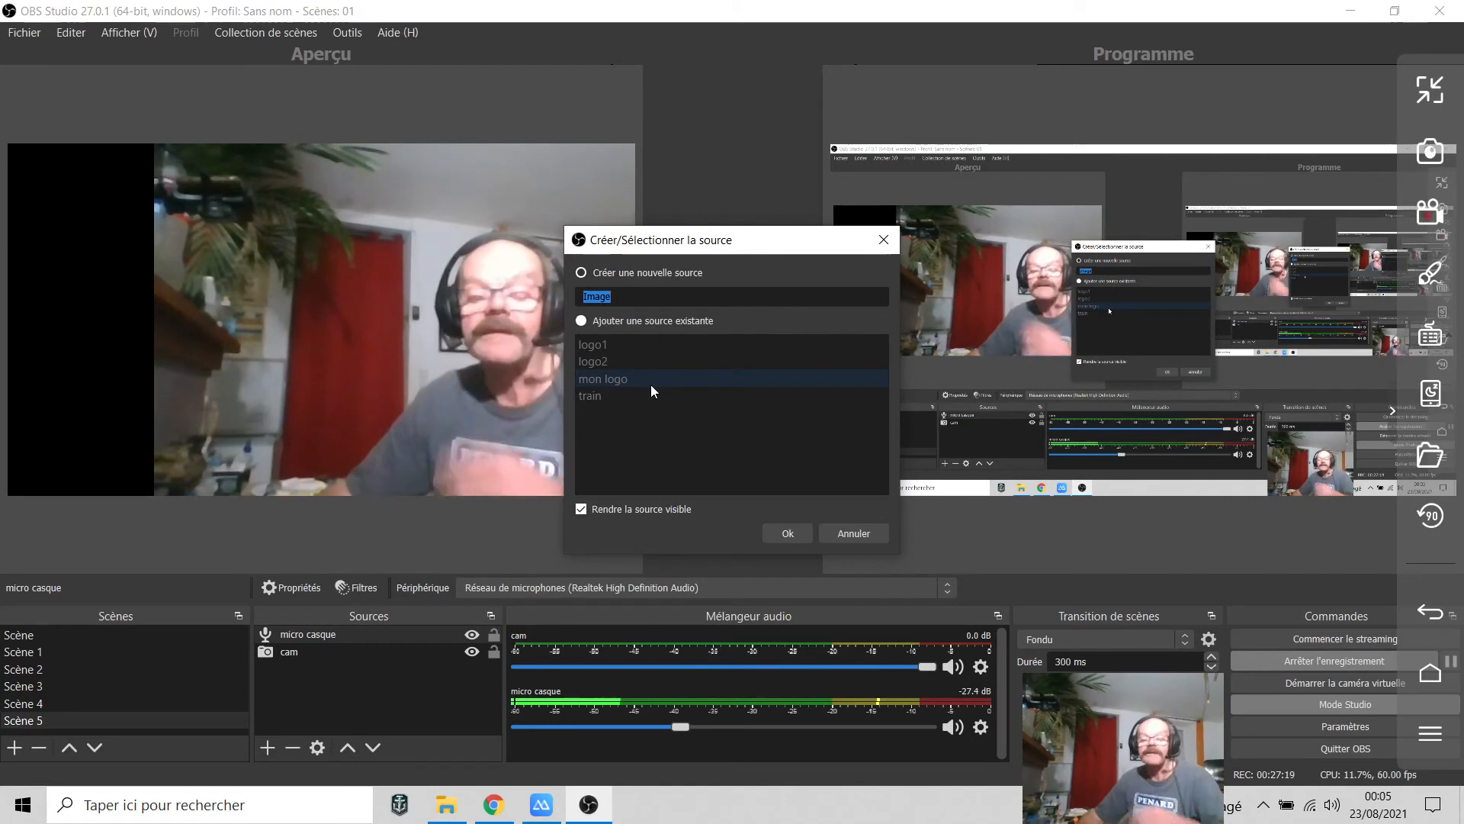
type("like")
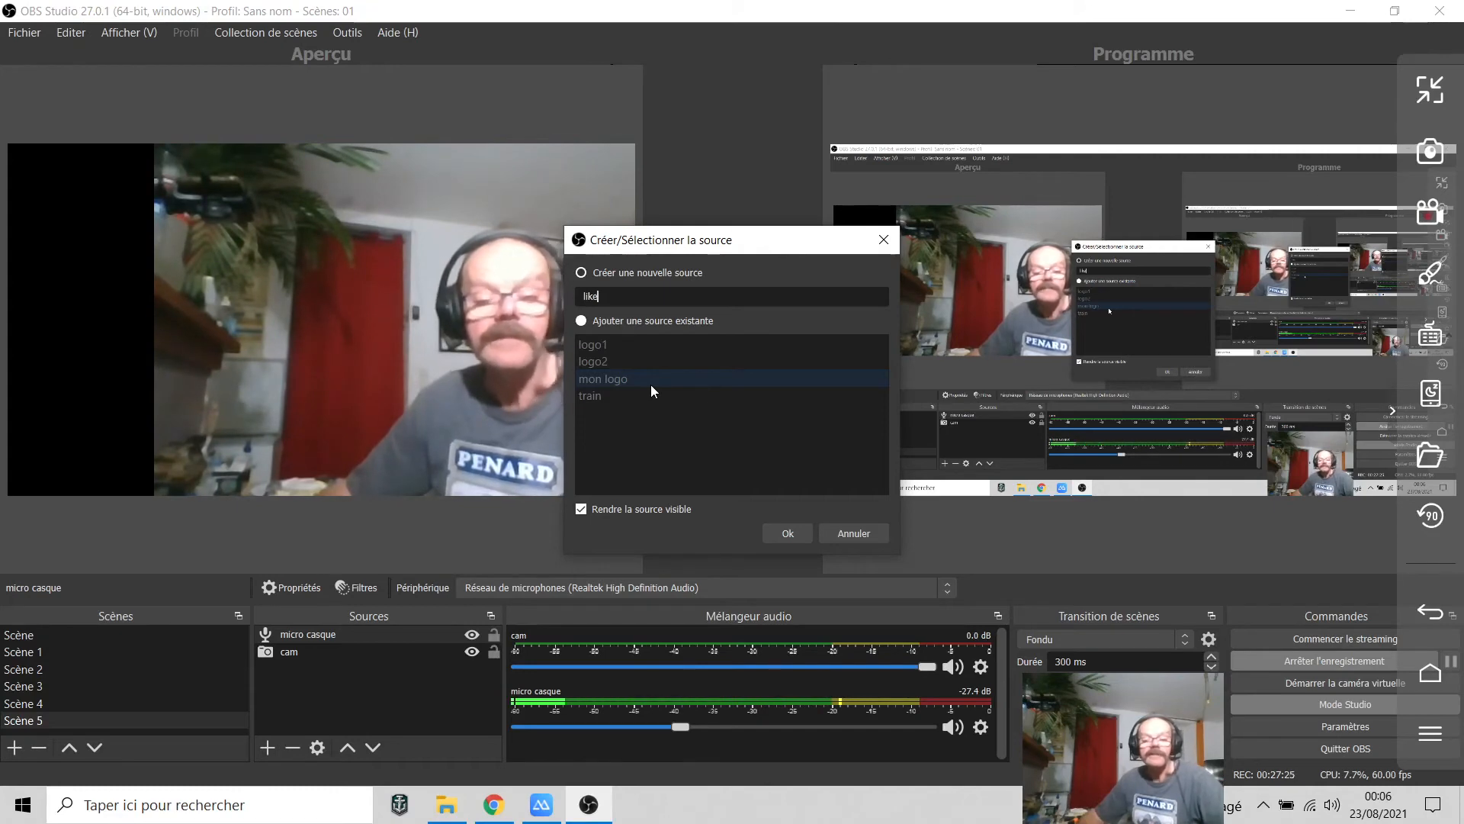
left_click(785, 534)
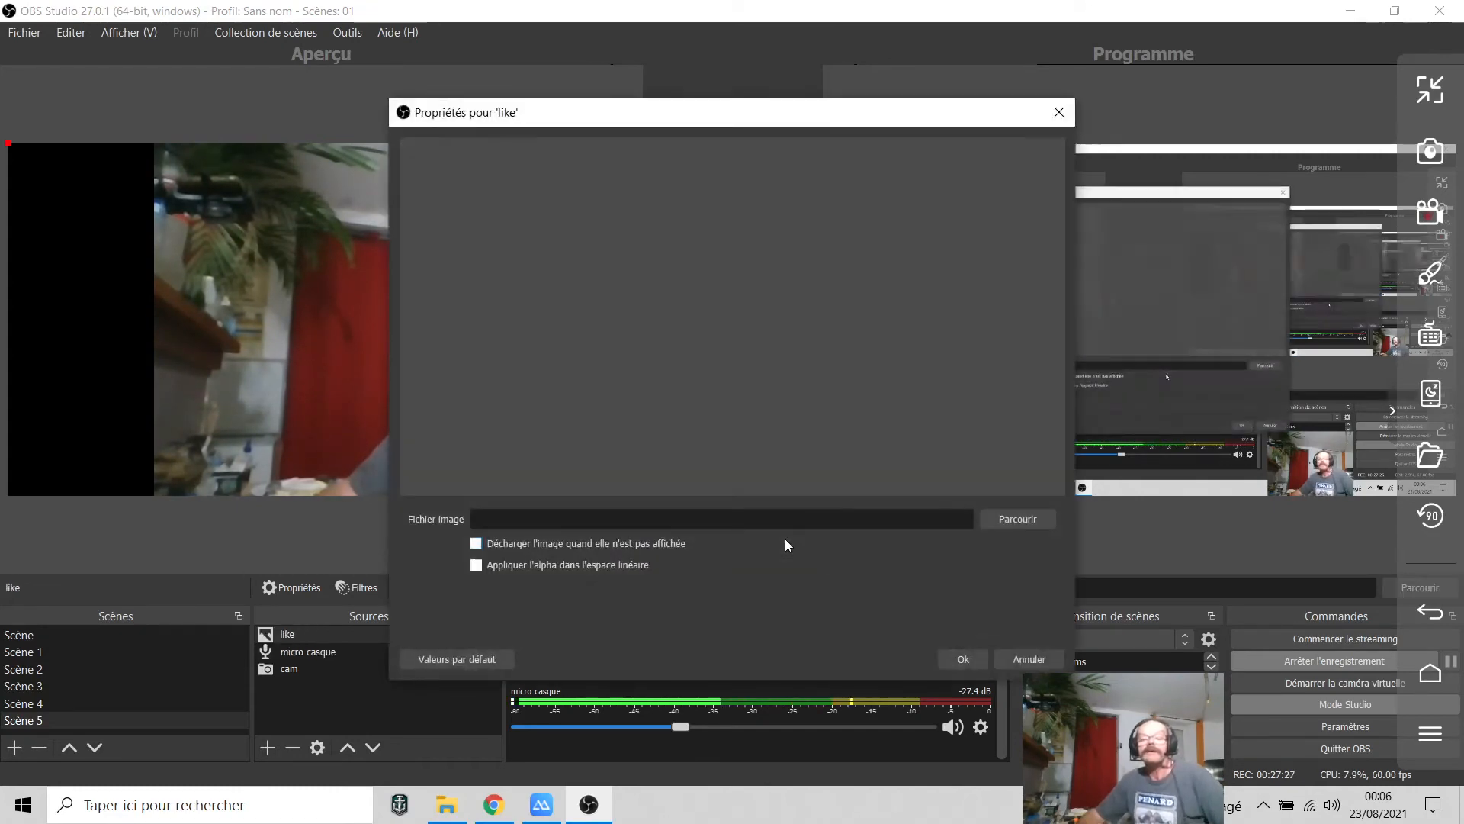
Step: Load the image file like from the s 4 folder in obs into the like source
left_click(1011, 518)
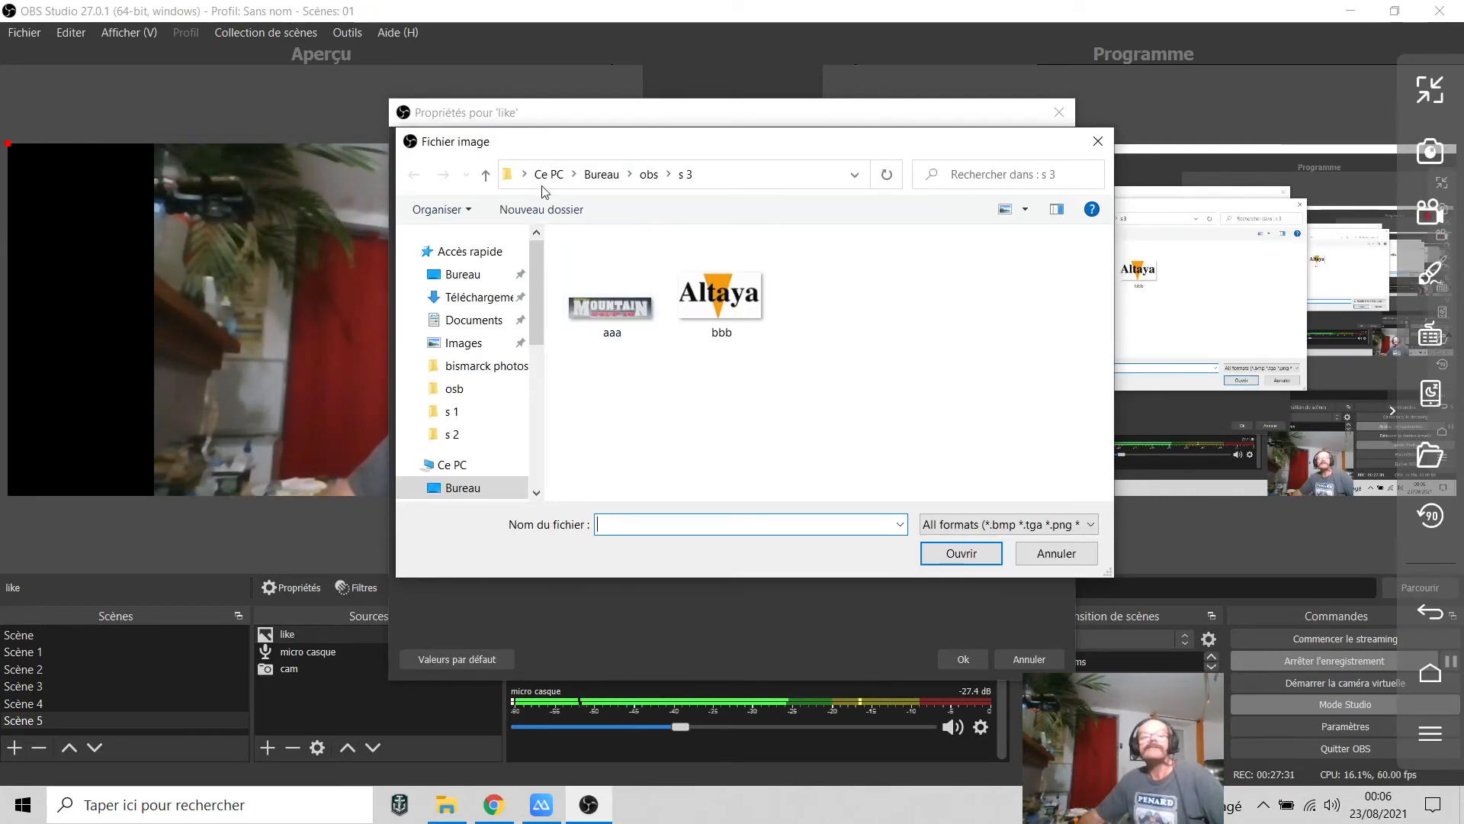
left_click(649, 175)
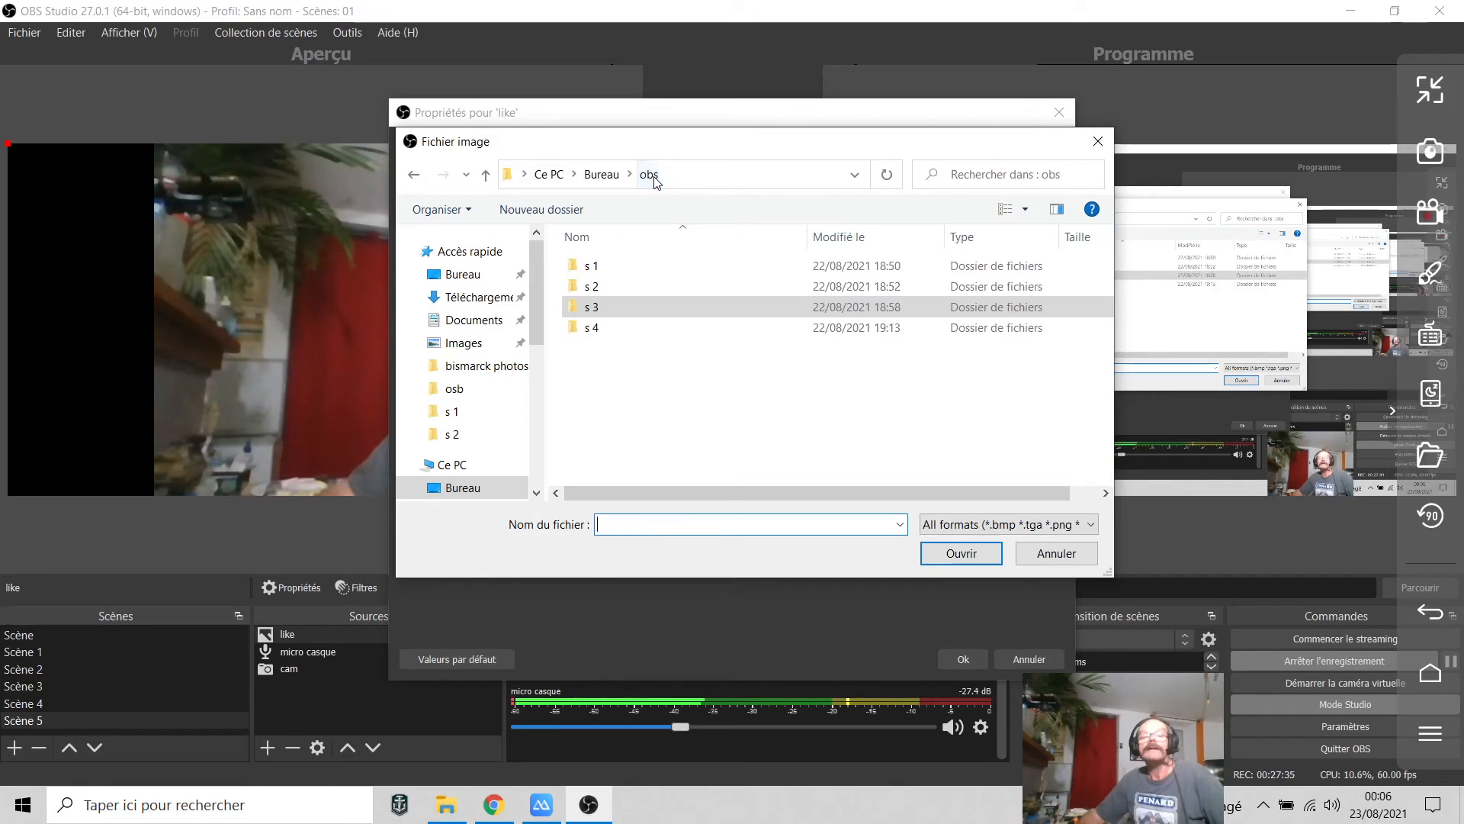
left_click(578, 330)
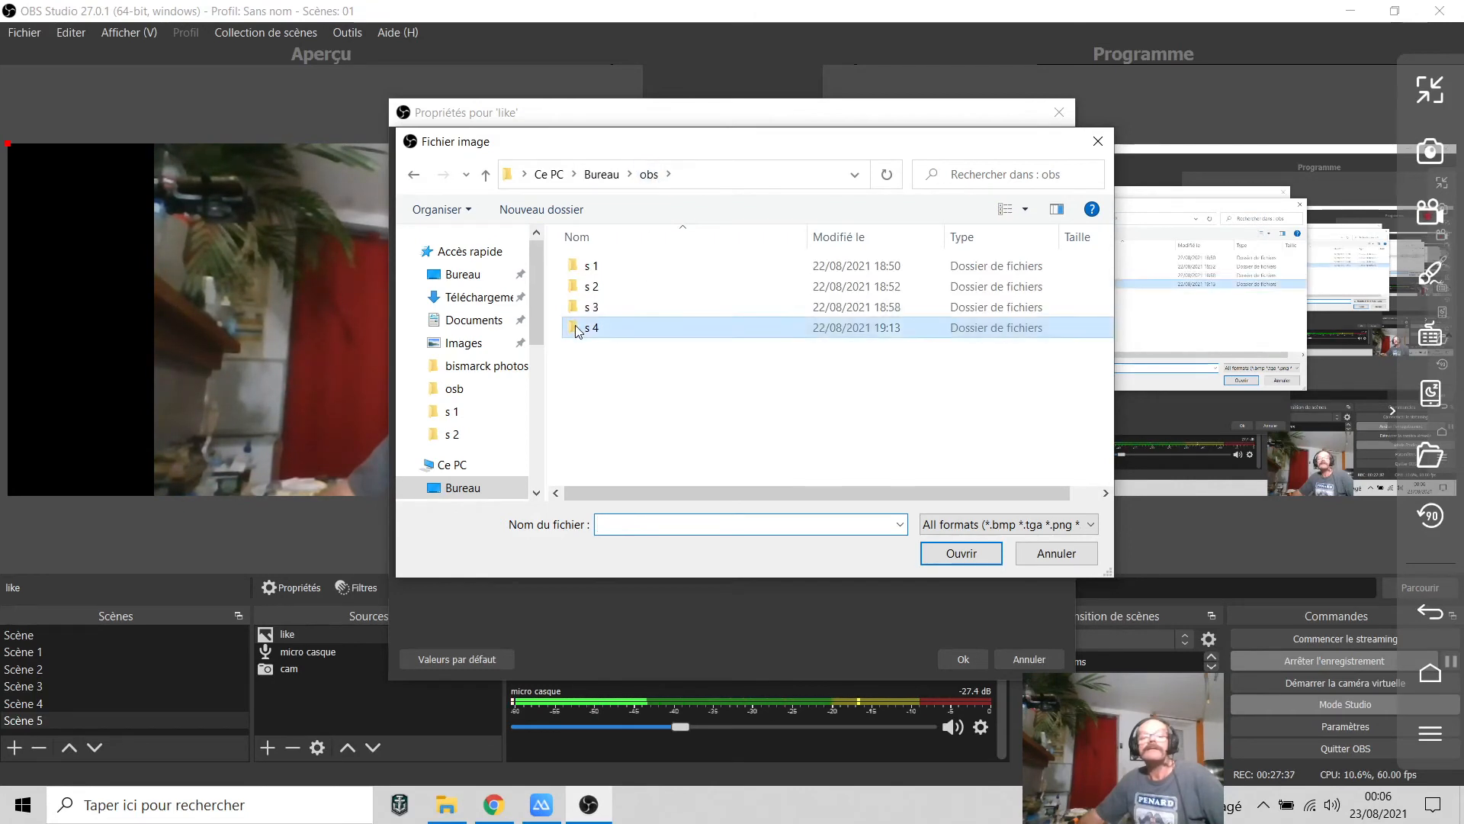
double_click(577, 330)
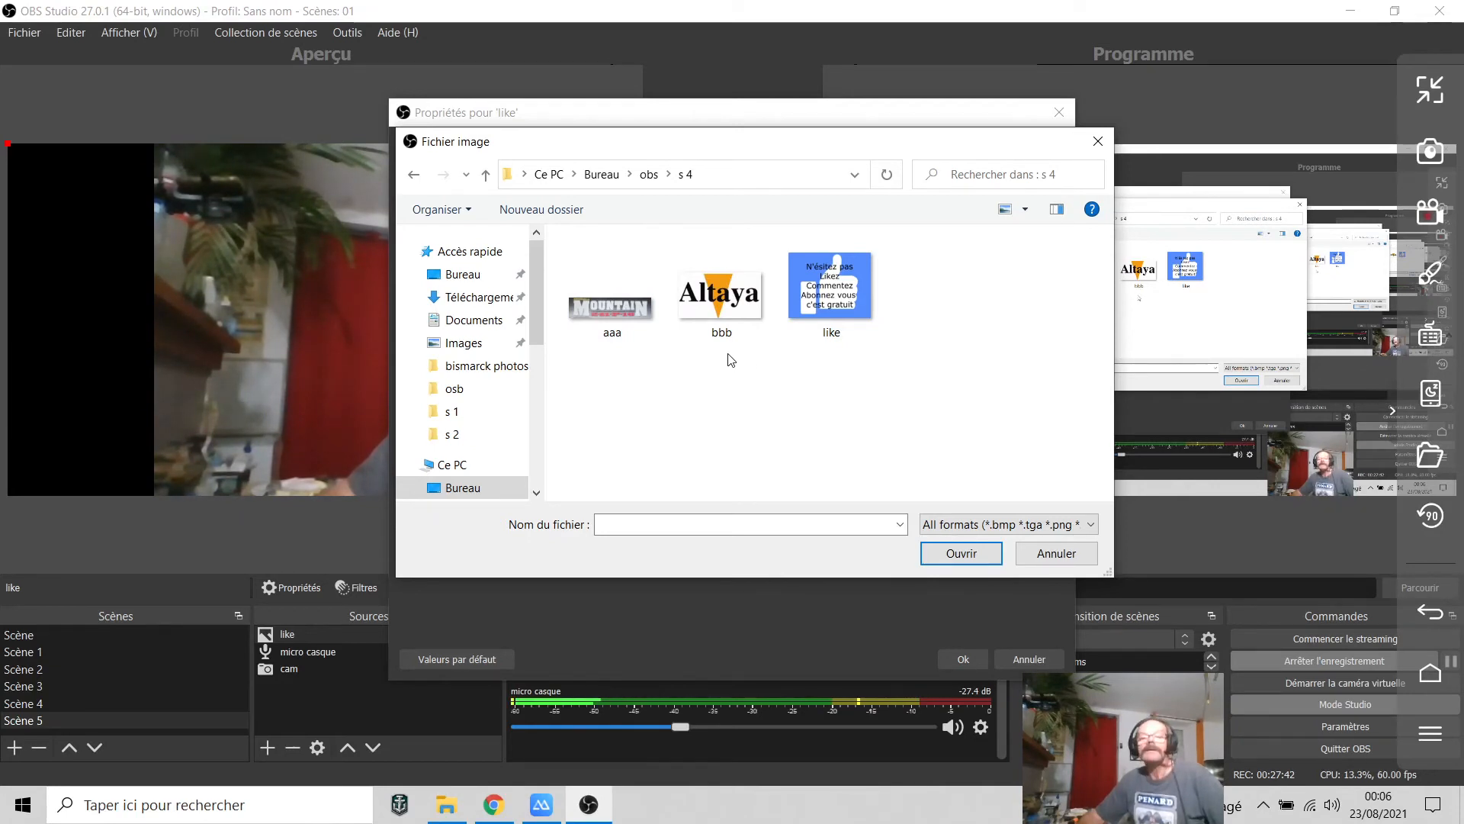
left_click(841, 290)
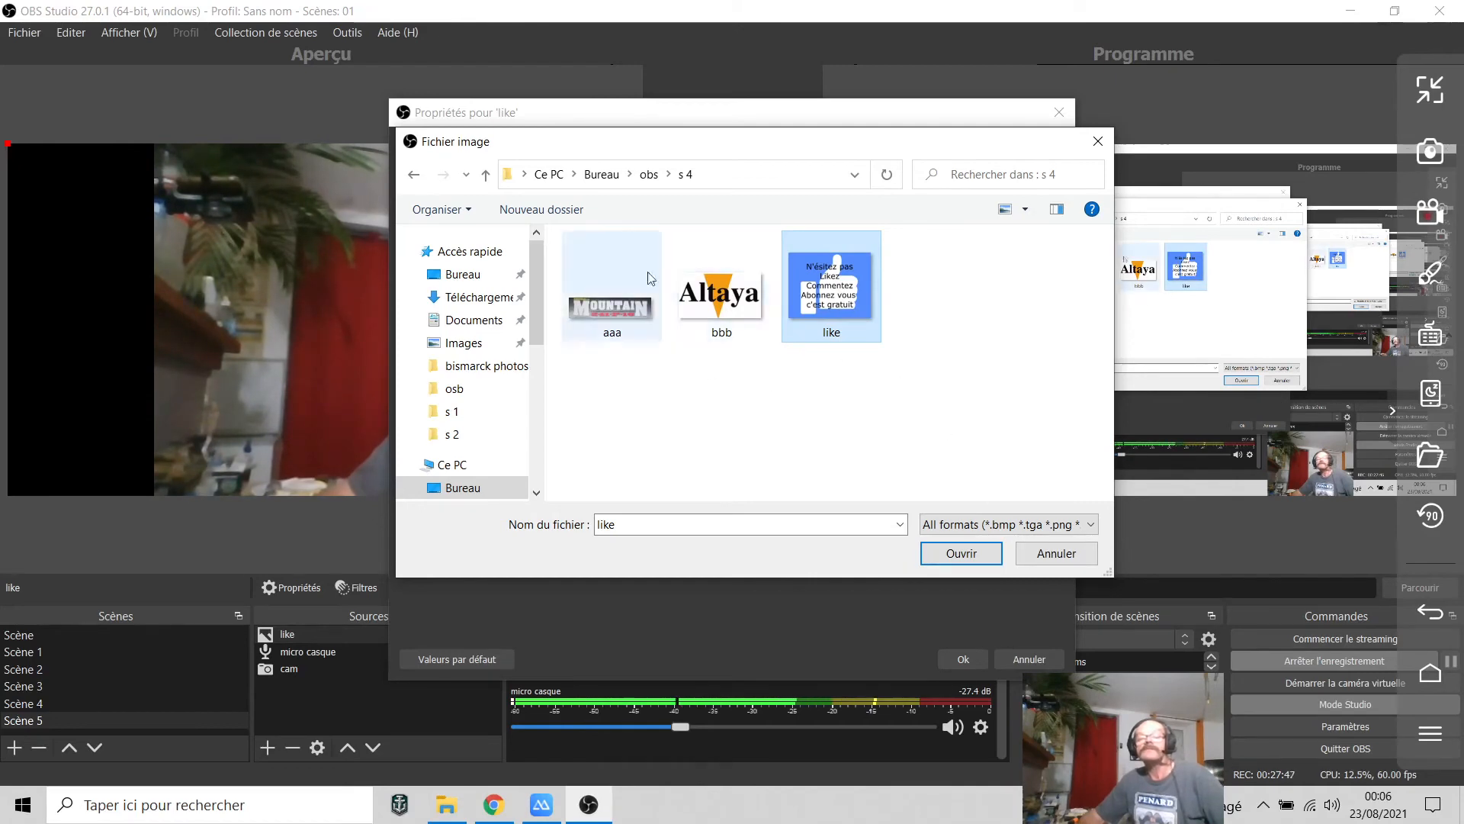
left_click(954, 556)
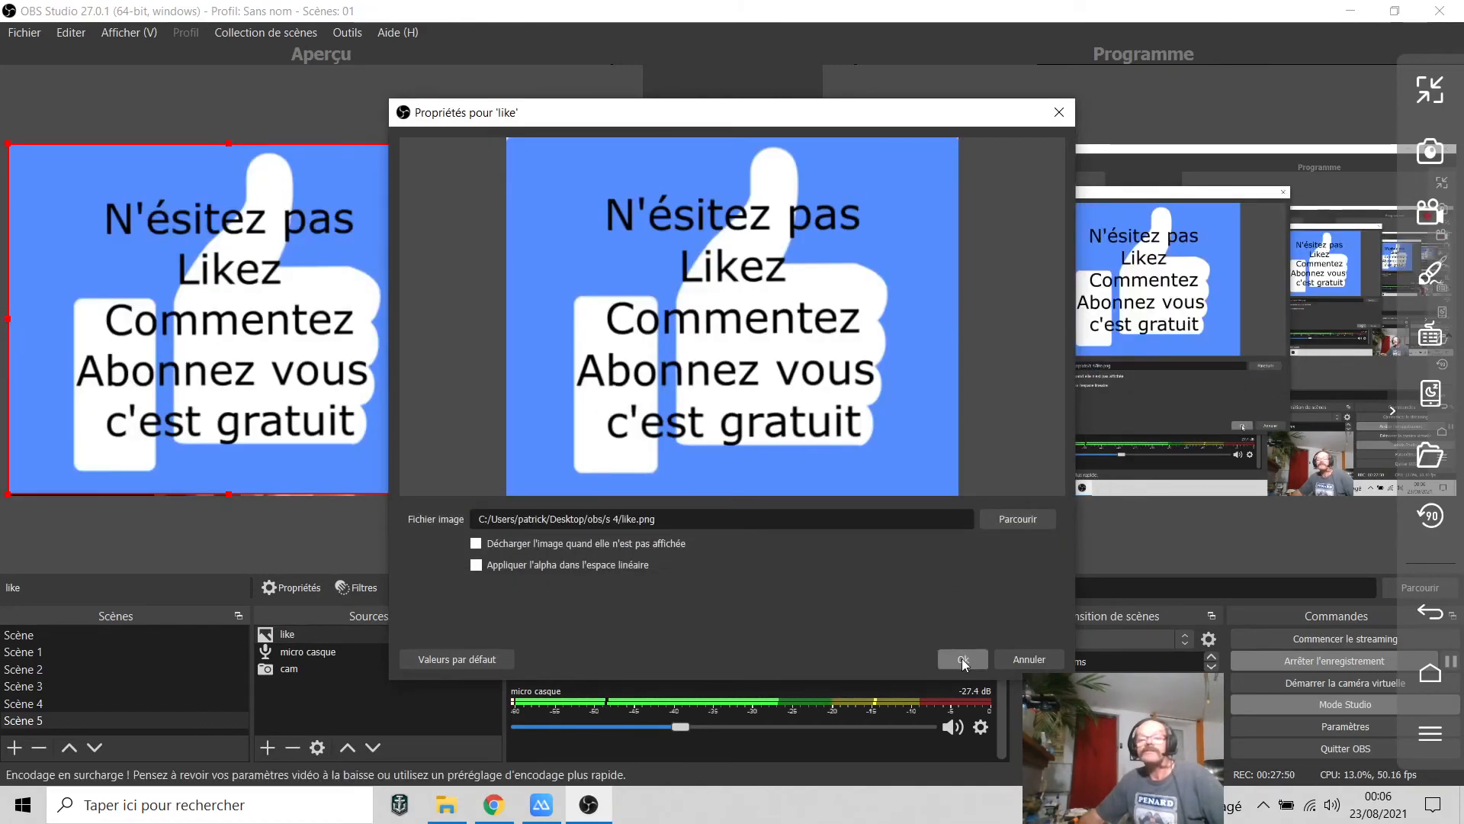
left_click(963, 661)
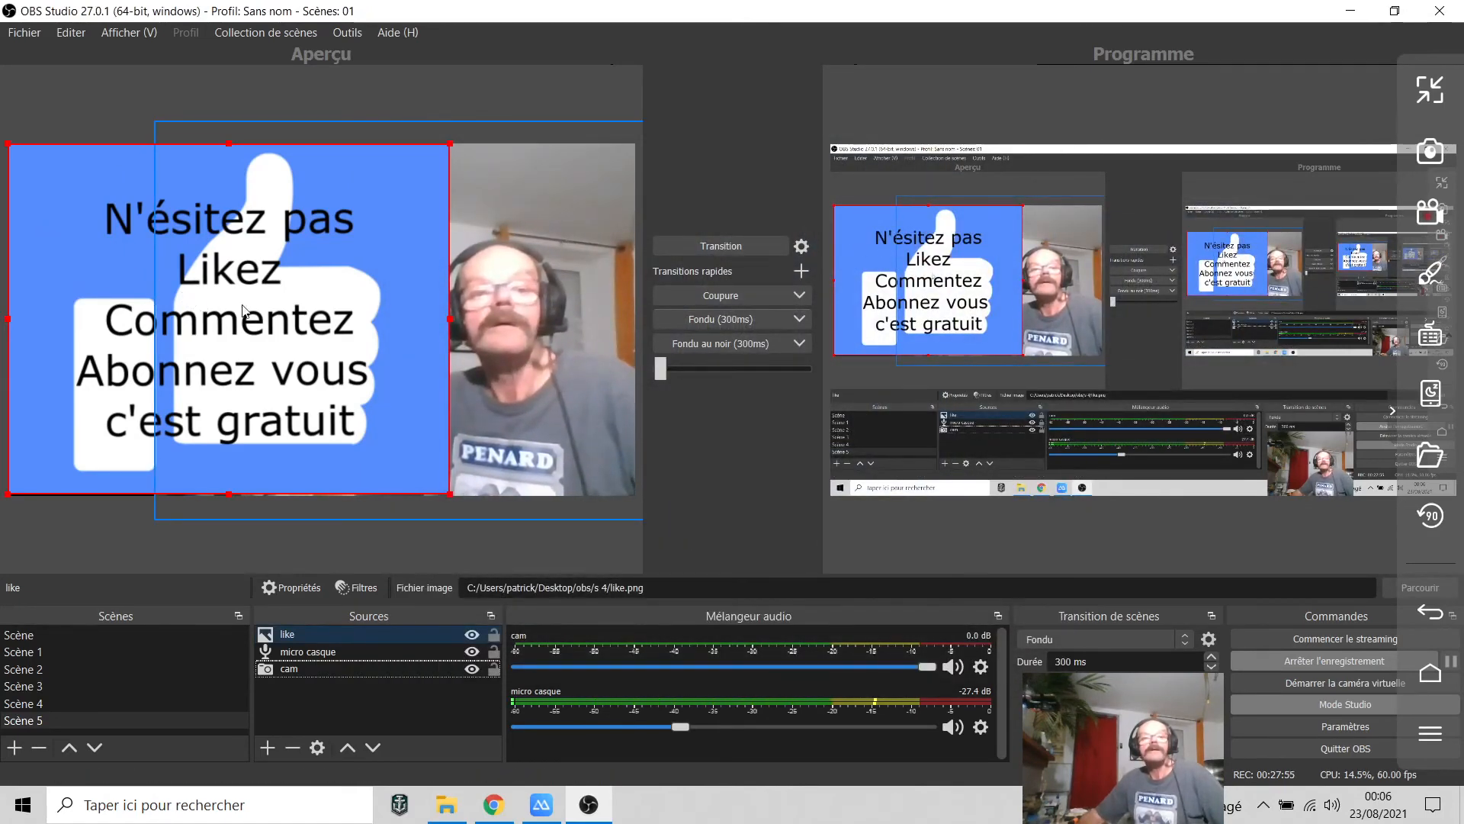
Step: Fit like to the canvas height left of the presenter, its blue margin overflowing the canvas edge, and transition Scène 5 to the program output
left_click_drag(243, 312, 177, 305)
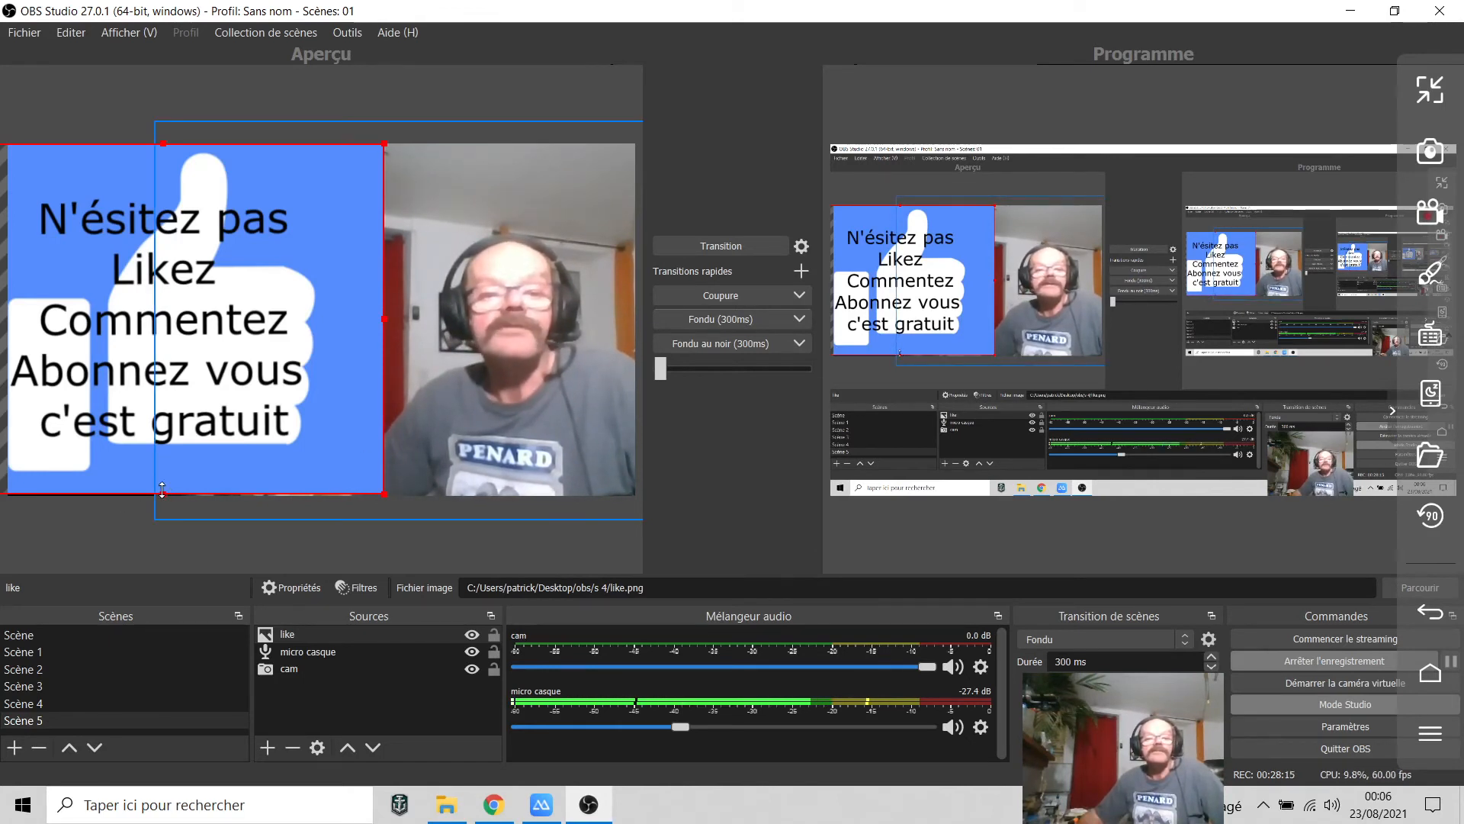
left_click_drag(162, 488, 163, 491)
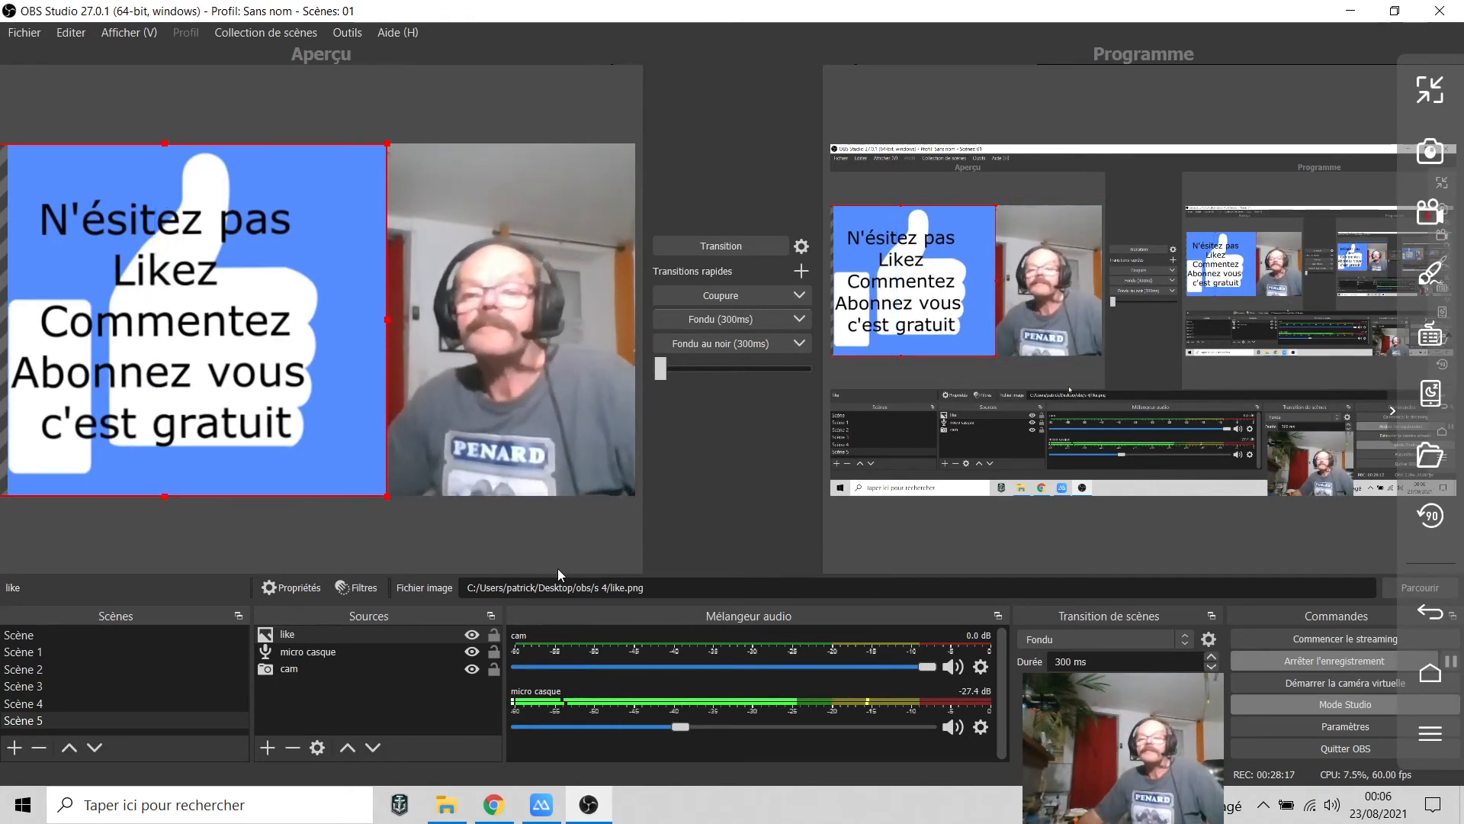
left_click(721, 247)
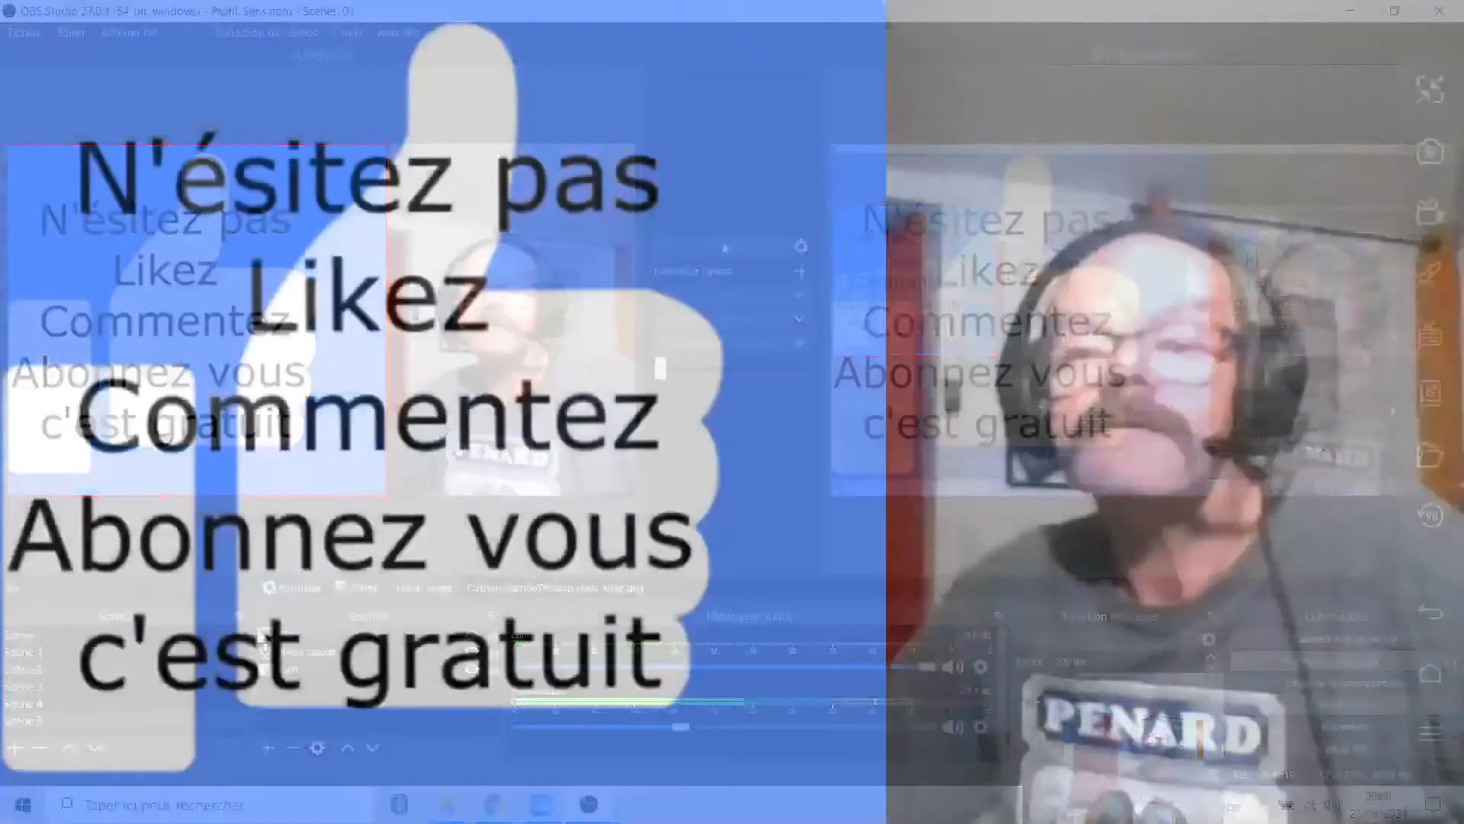
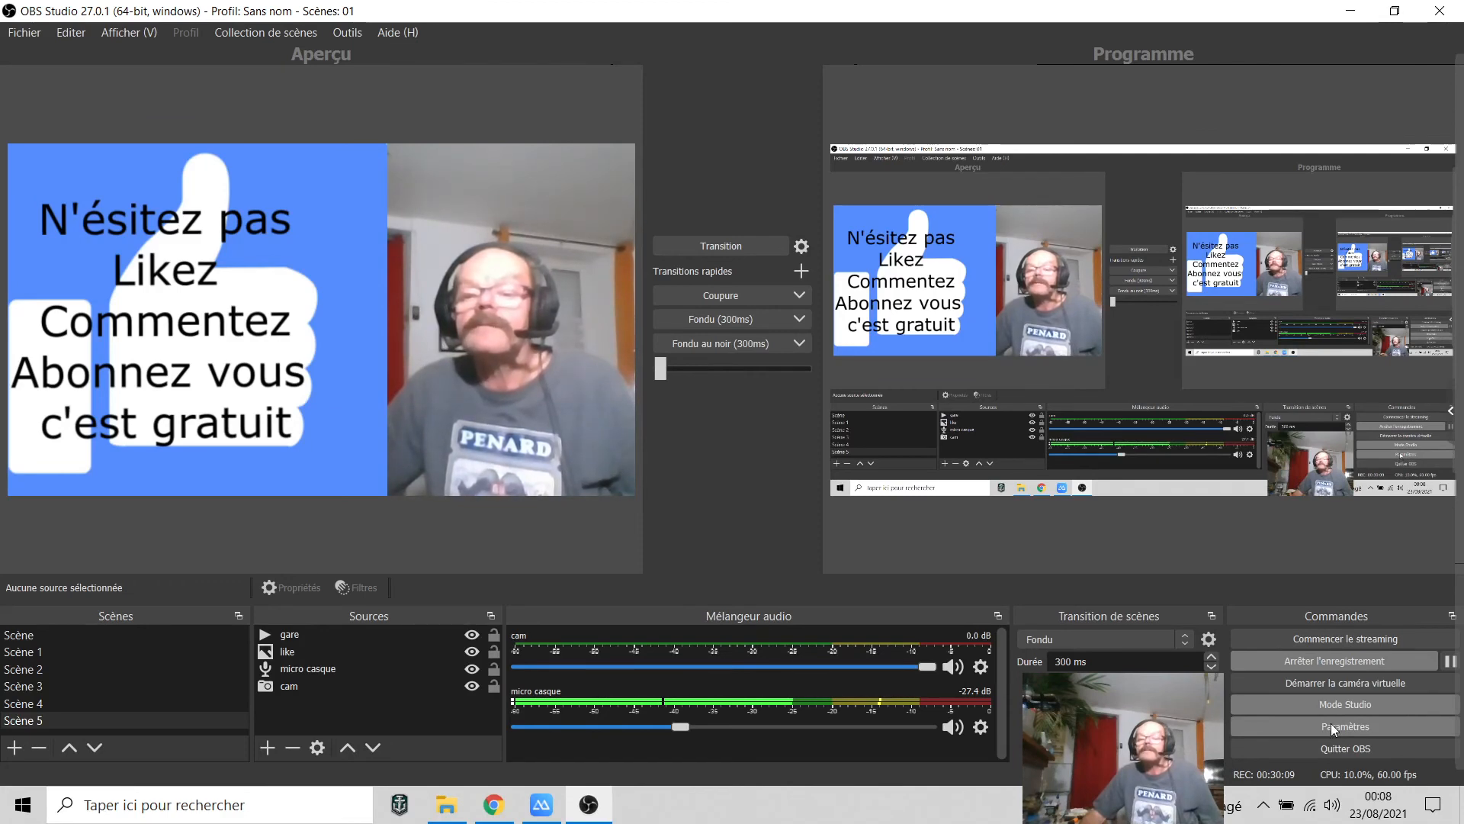
Step: Open the keyboard shortcut settings and assign numpad 1 as the shortcut for switching to Scène 1
left_click(1330, 725)
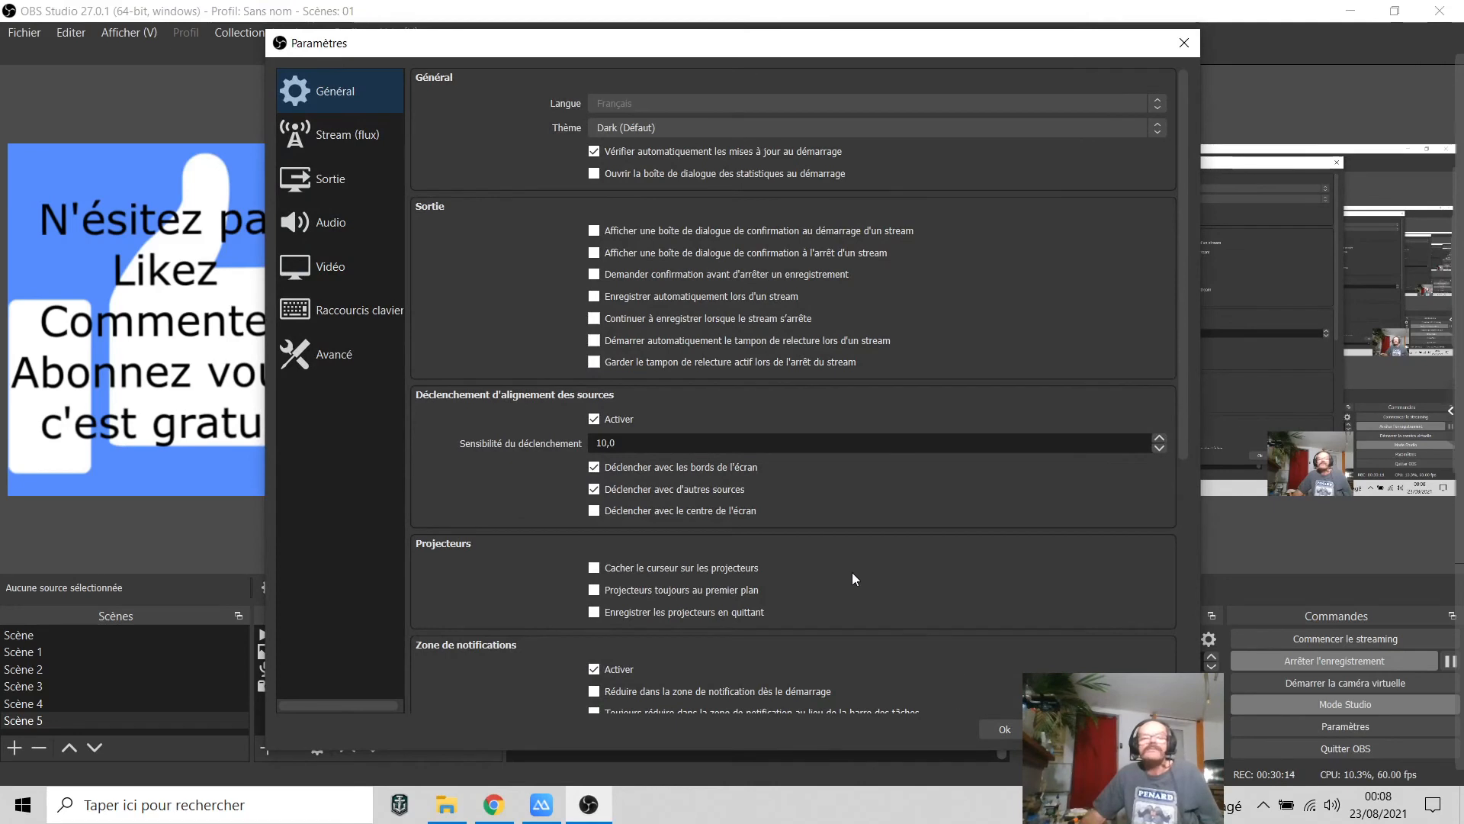
left_click(1333, 807)
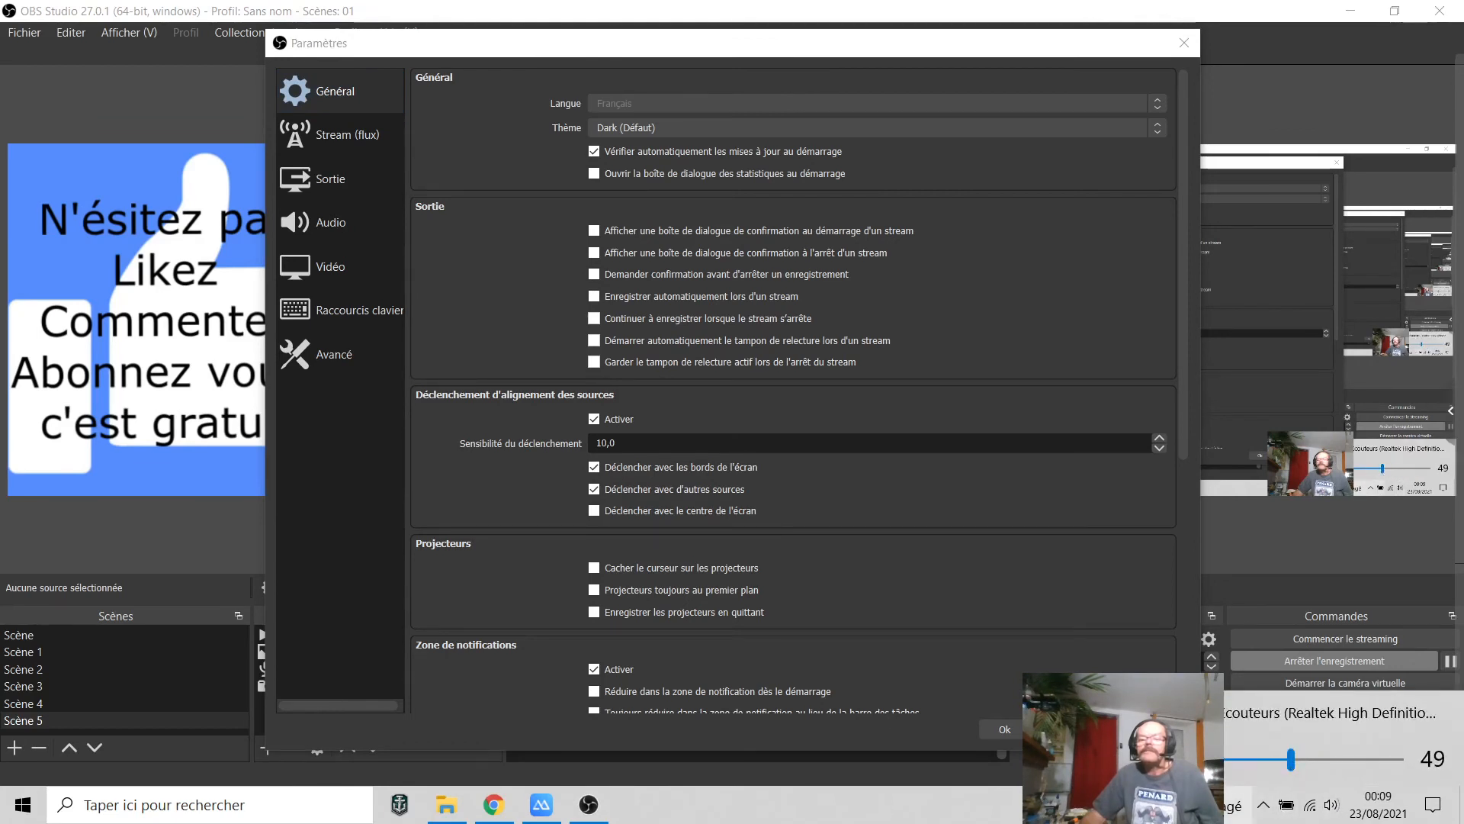
left_click(1060, 808)
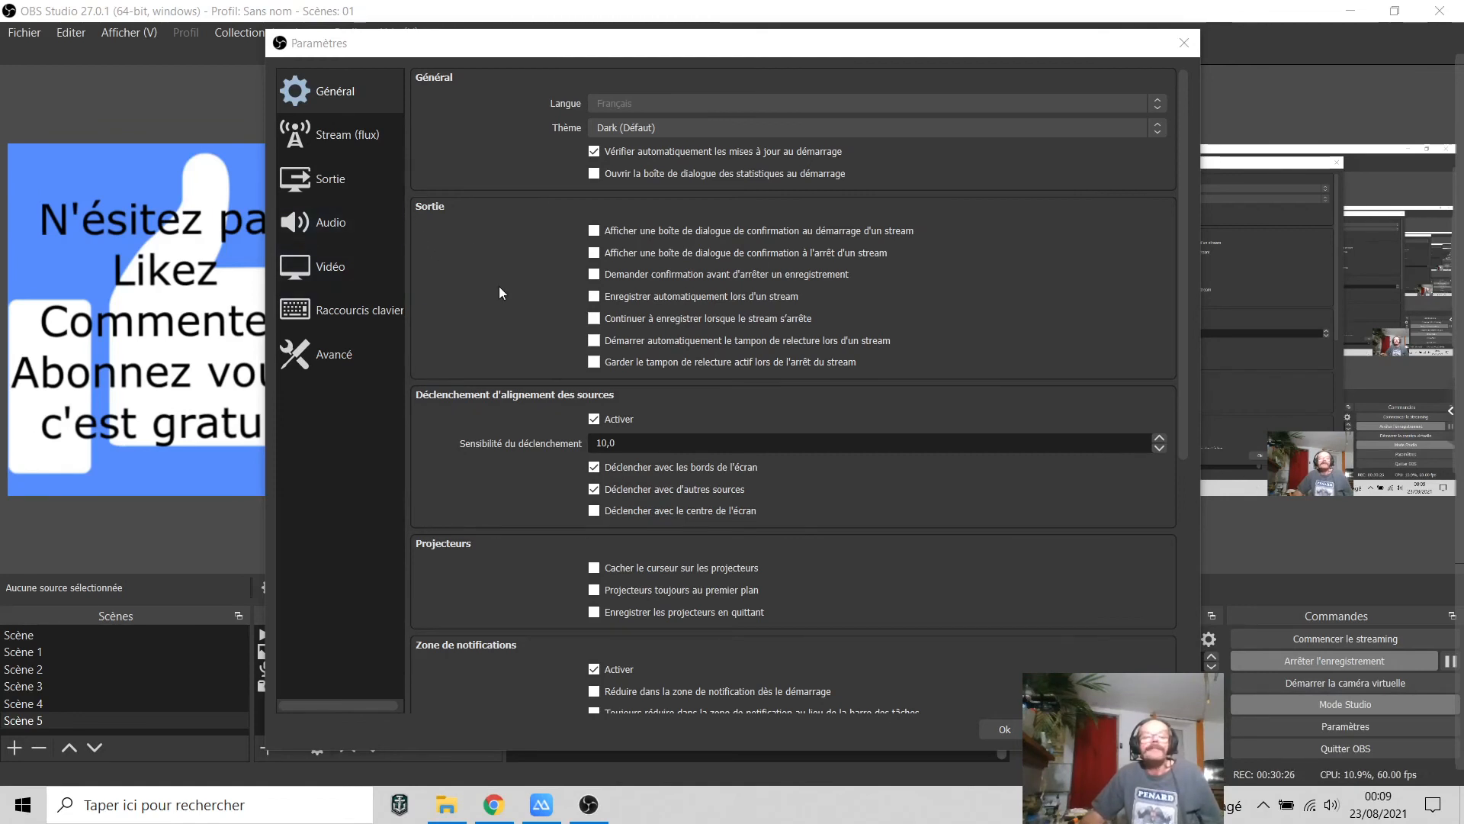
left_click(359, 310)
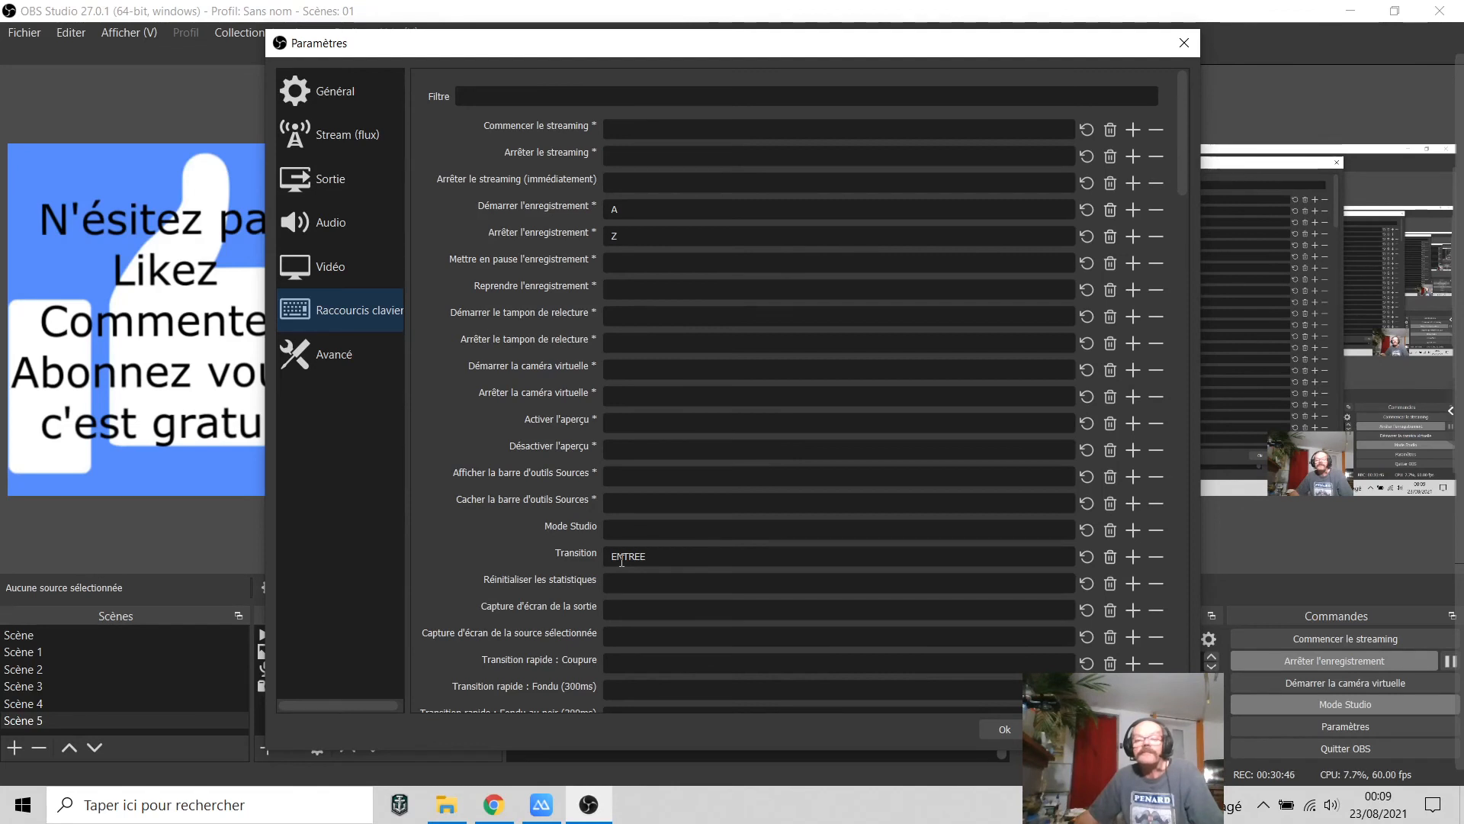
scroll(659, 572, "down", 5)
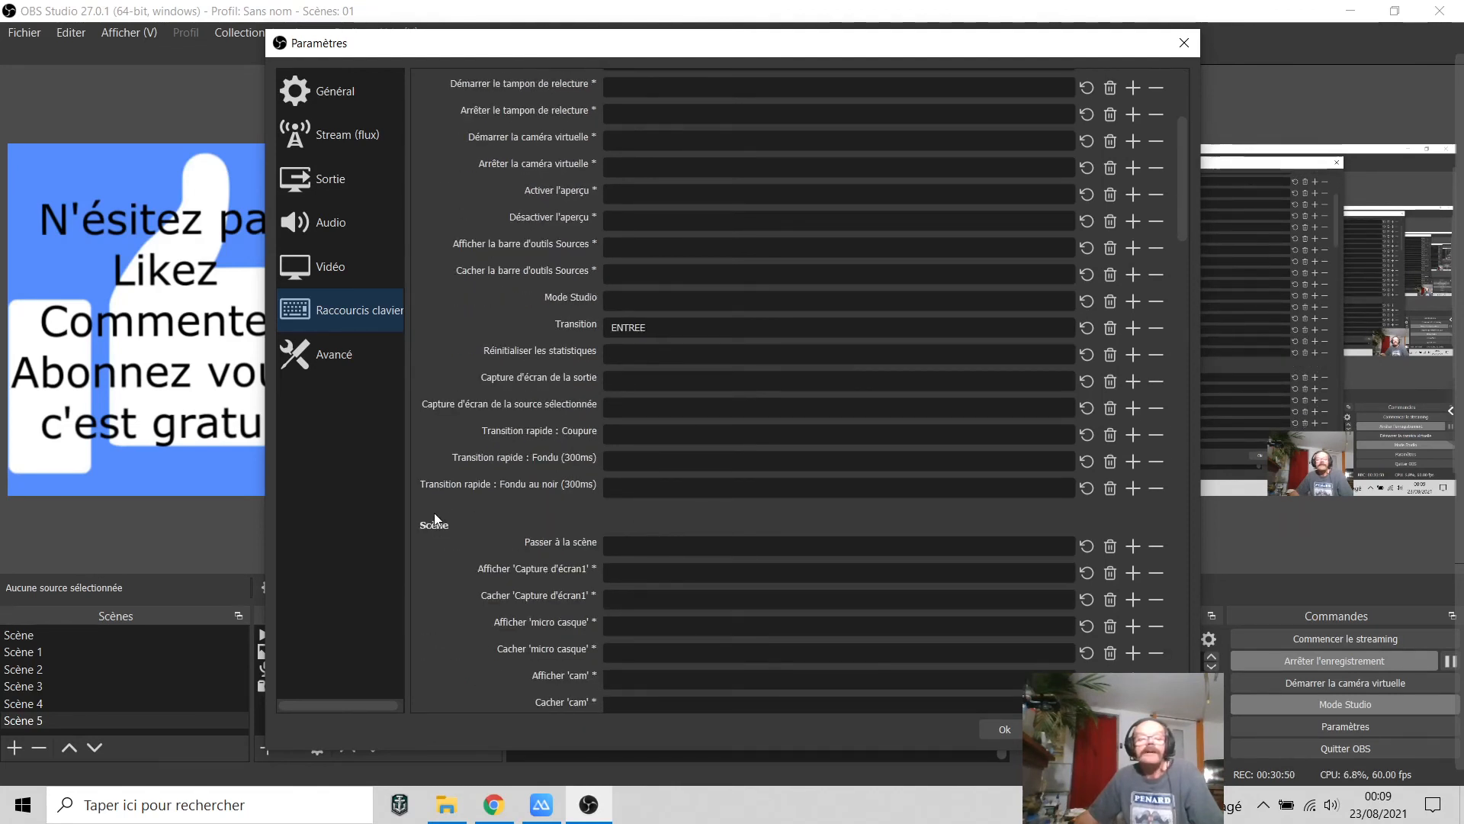
scroll(482, 503, "down", 1)
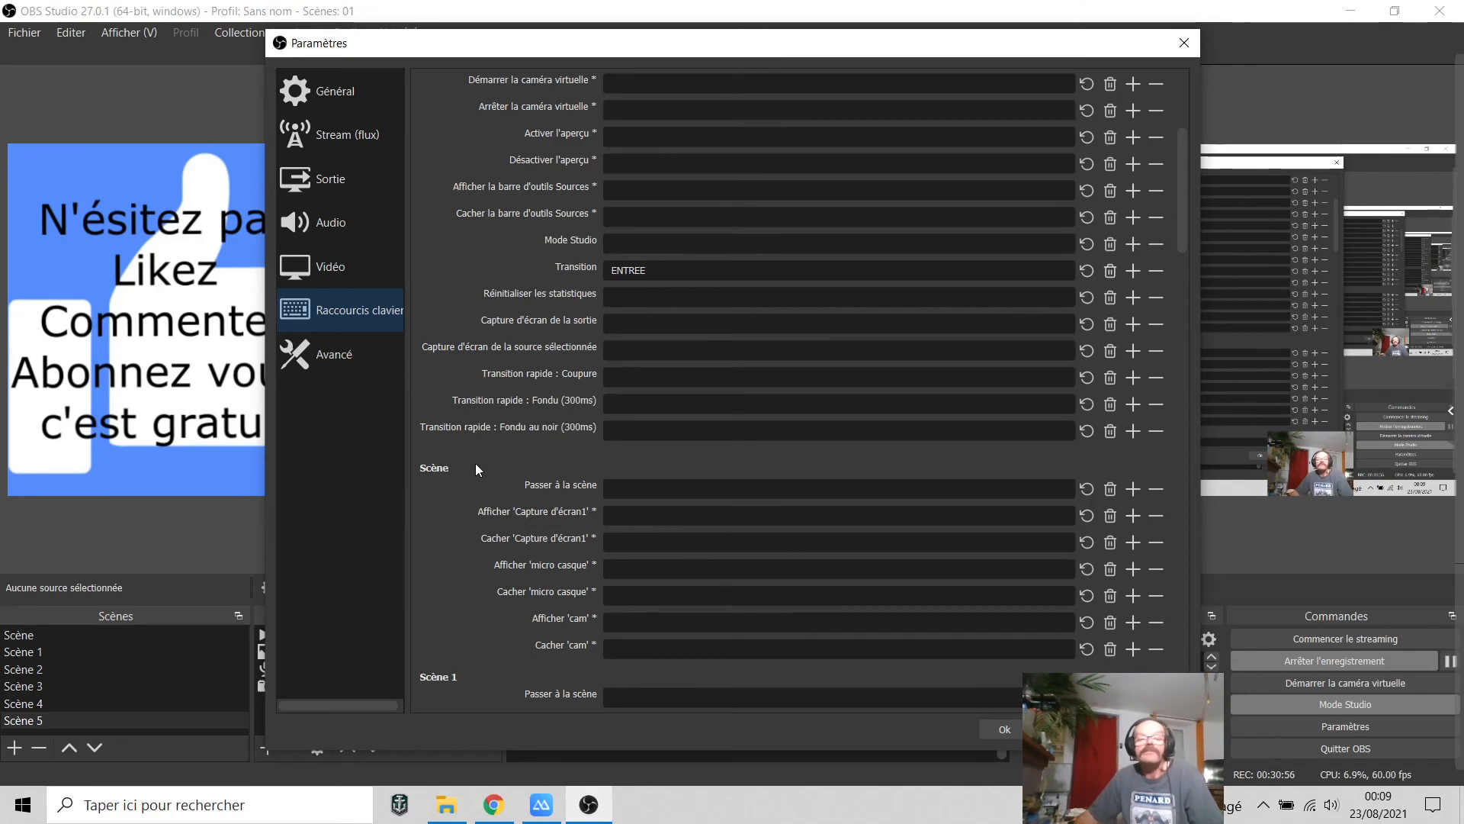
scroll(476, 468, "down", 1)
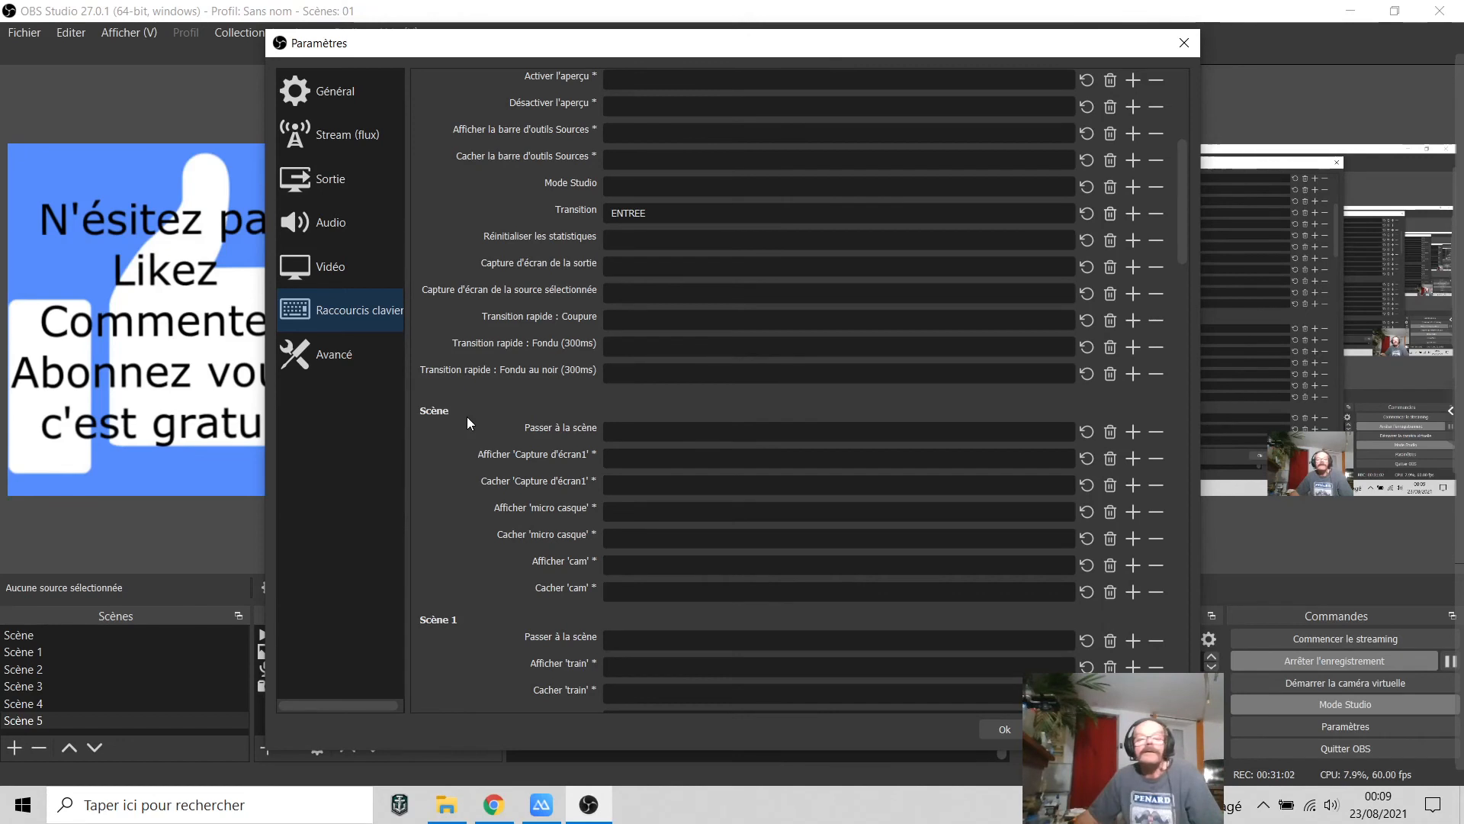
scroll(467, 419, "down", 1)
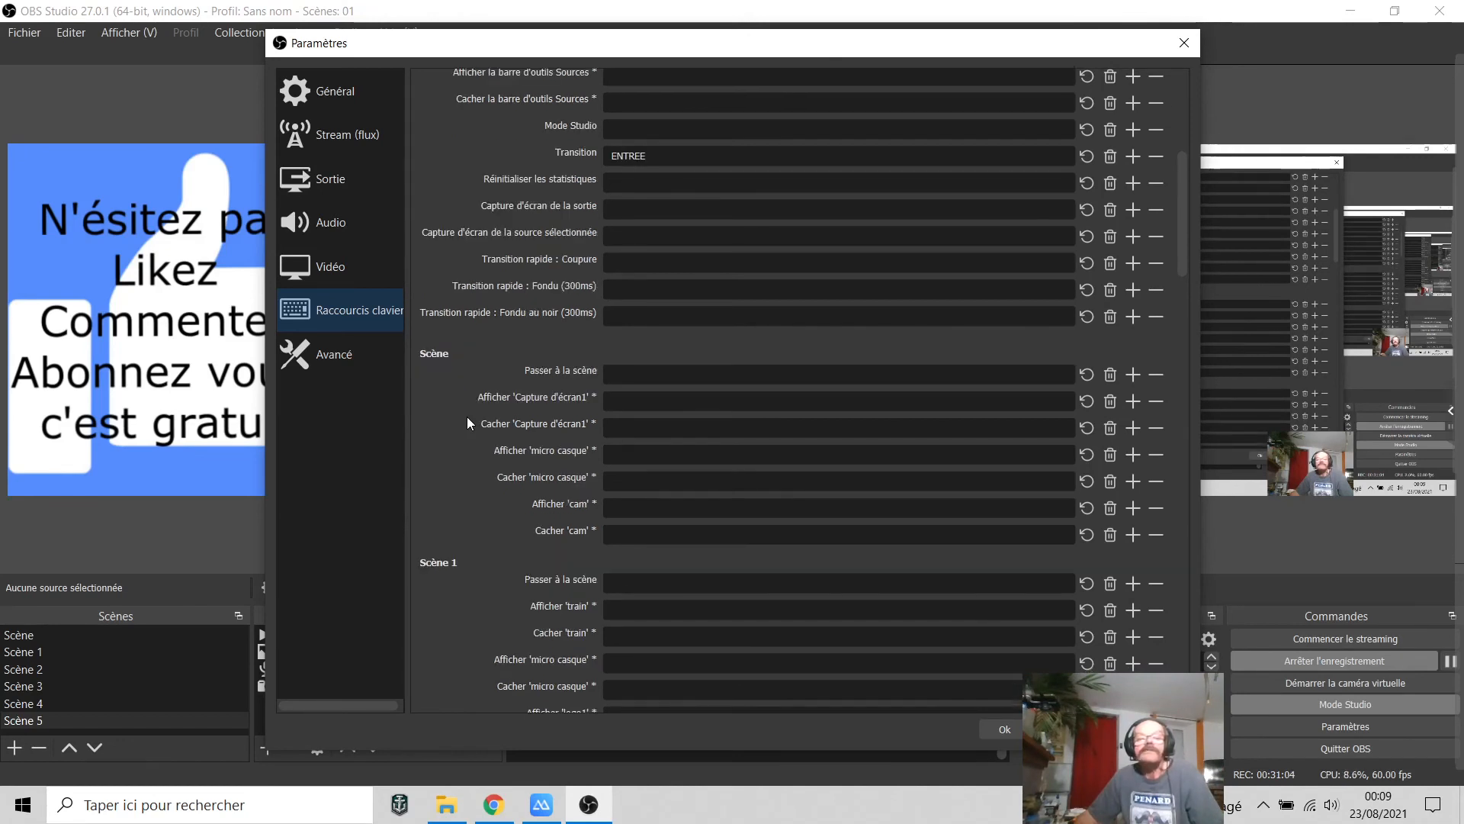
scroll(447, 473, "down", 1)
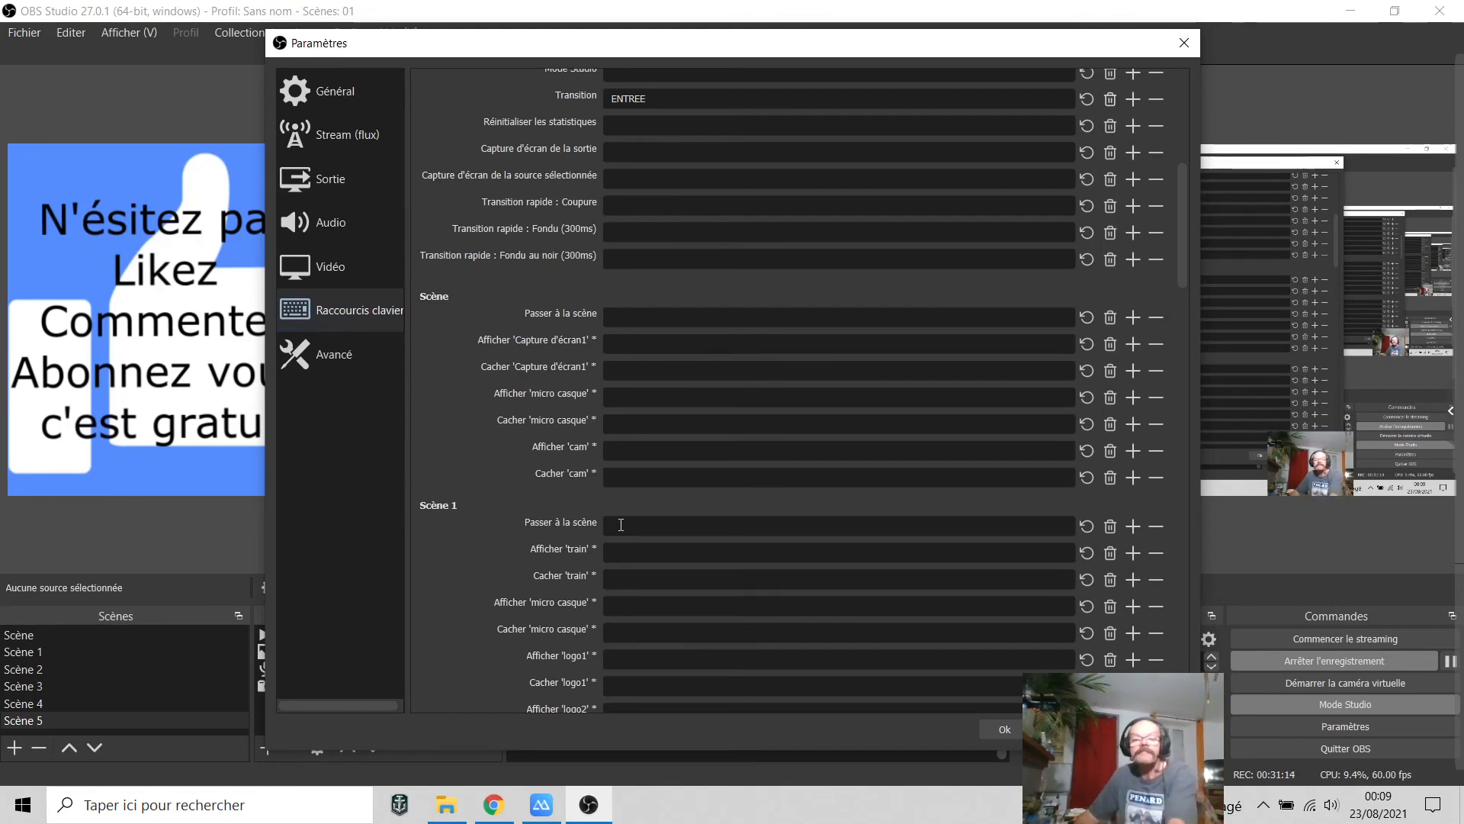
scroll(464, 540, "down", 3)
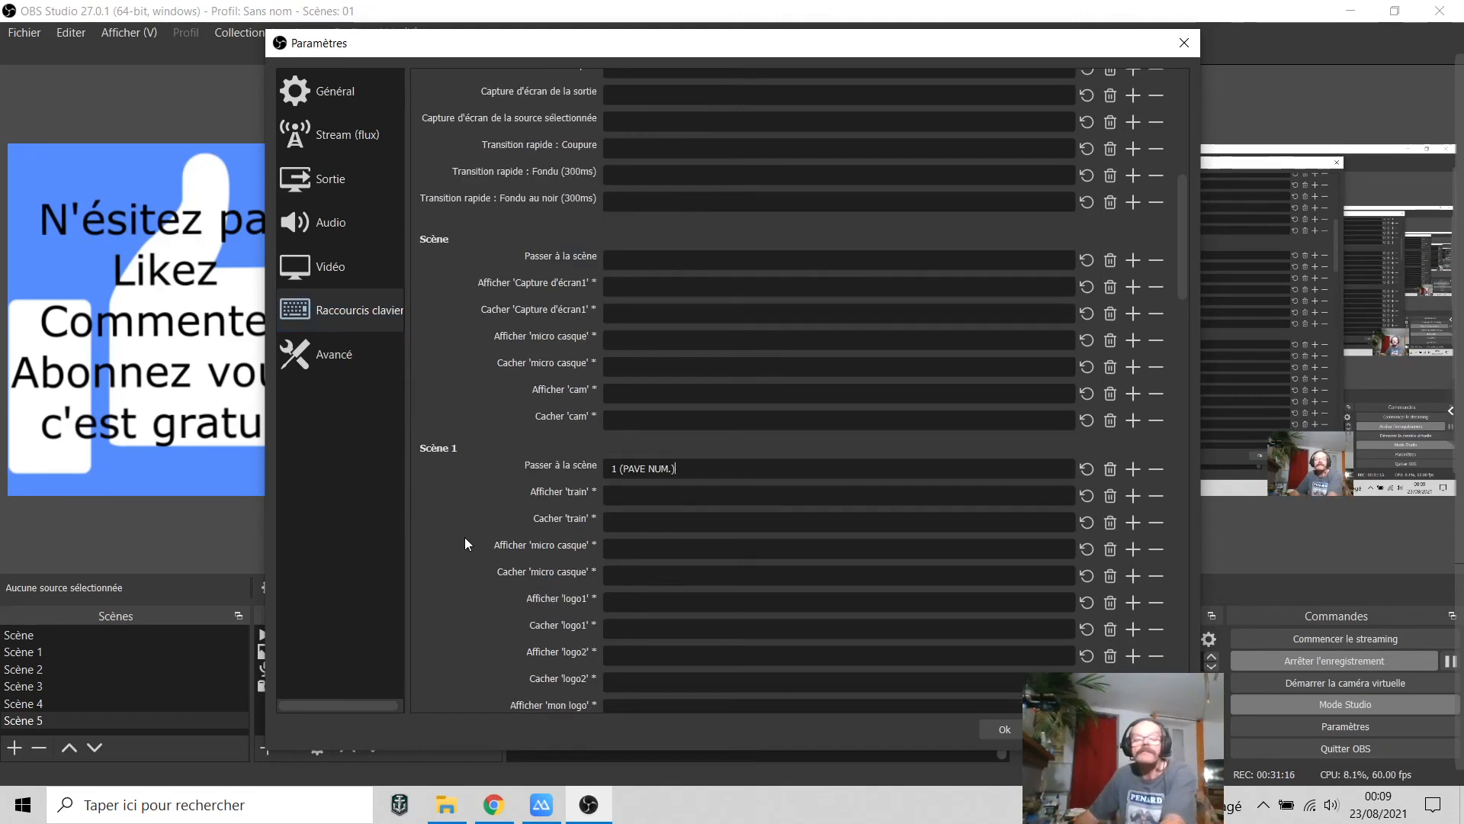
Step: Assign numpad 2, 3, 4 and 5 as the shortcuts for switching to Scène 2, 3, 4 and 5, and save the settings
scroll(457, 531, "down", 2)
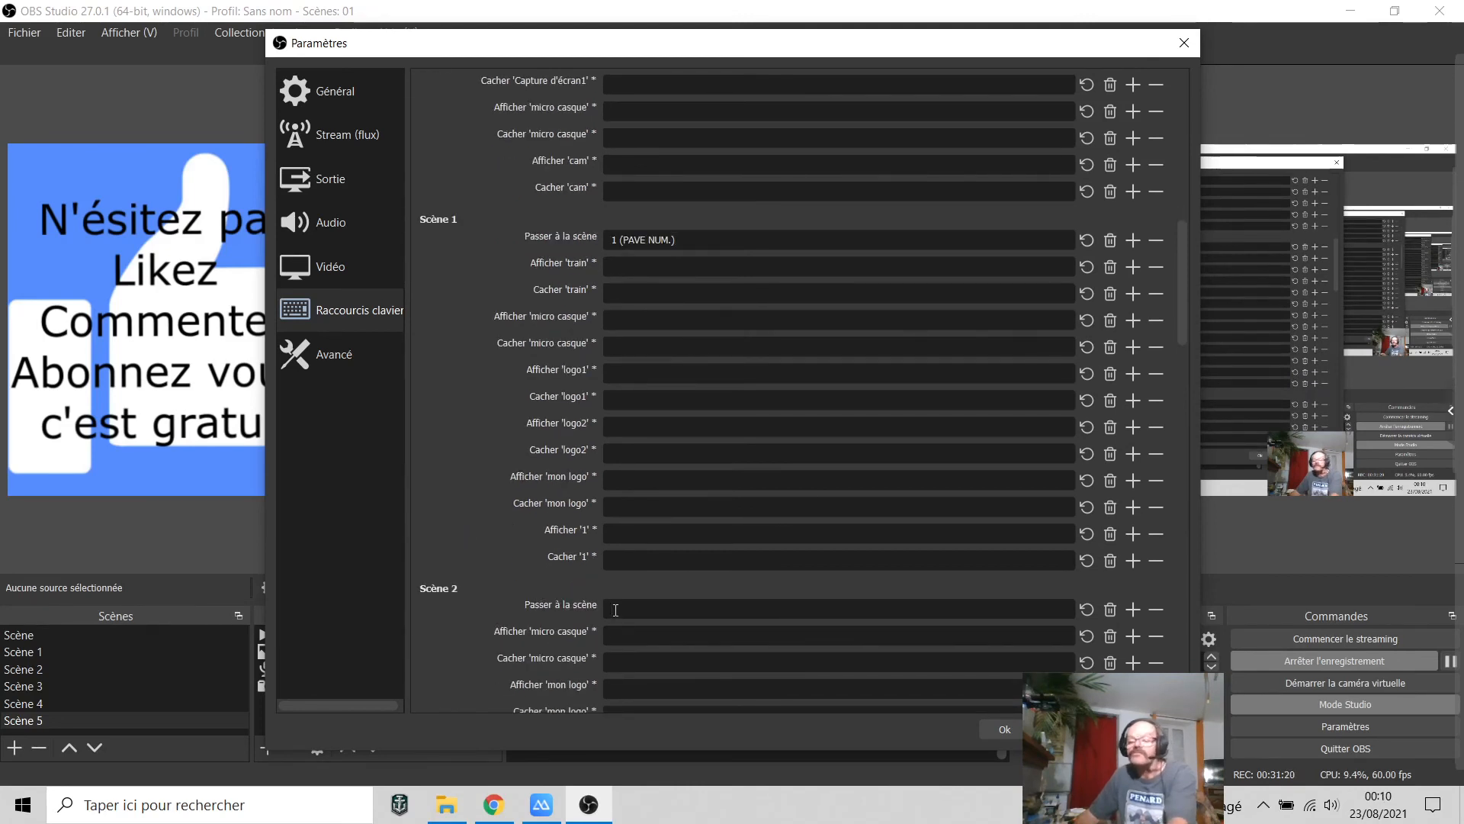
scroll(625, 621, "down", 7)
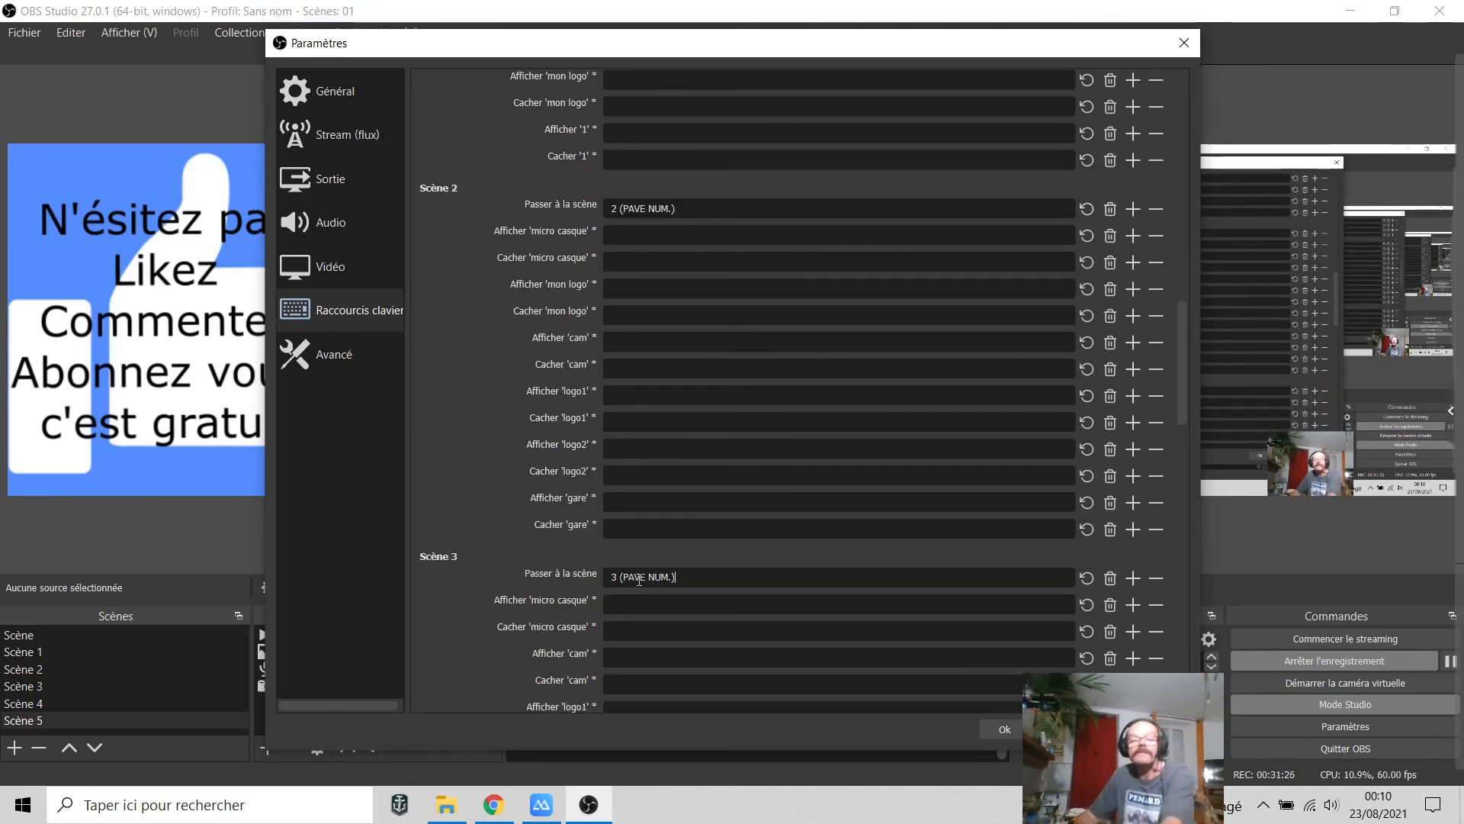
scroll(544, 649, "down", 5)
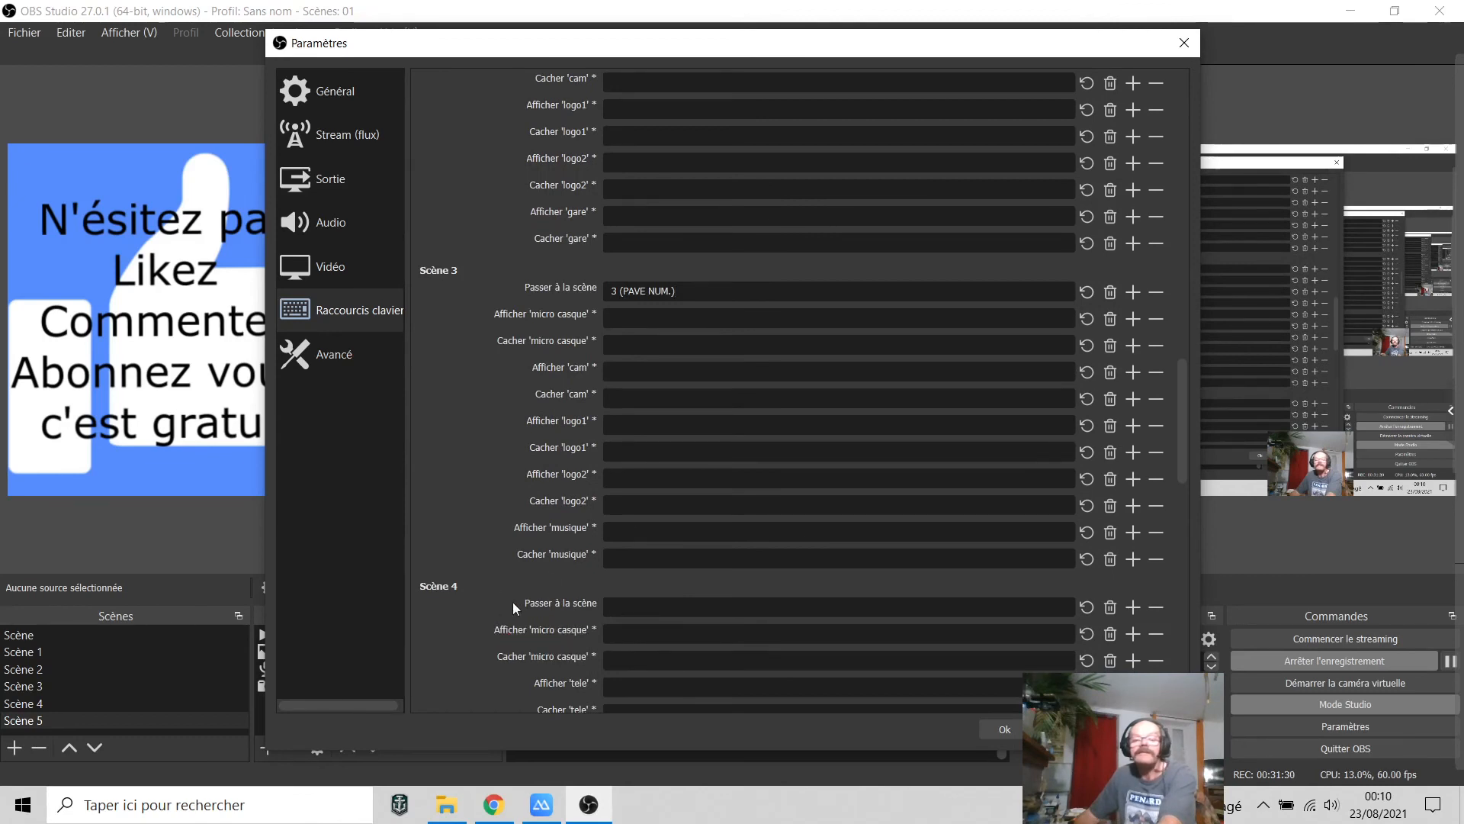
key("KP_4")
scroll(496, 575, "down", 5)
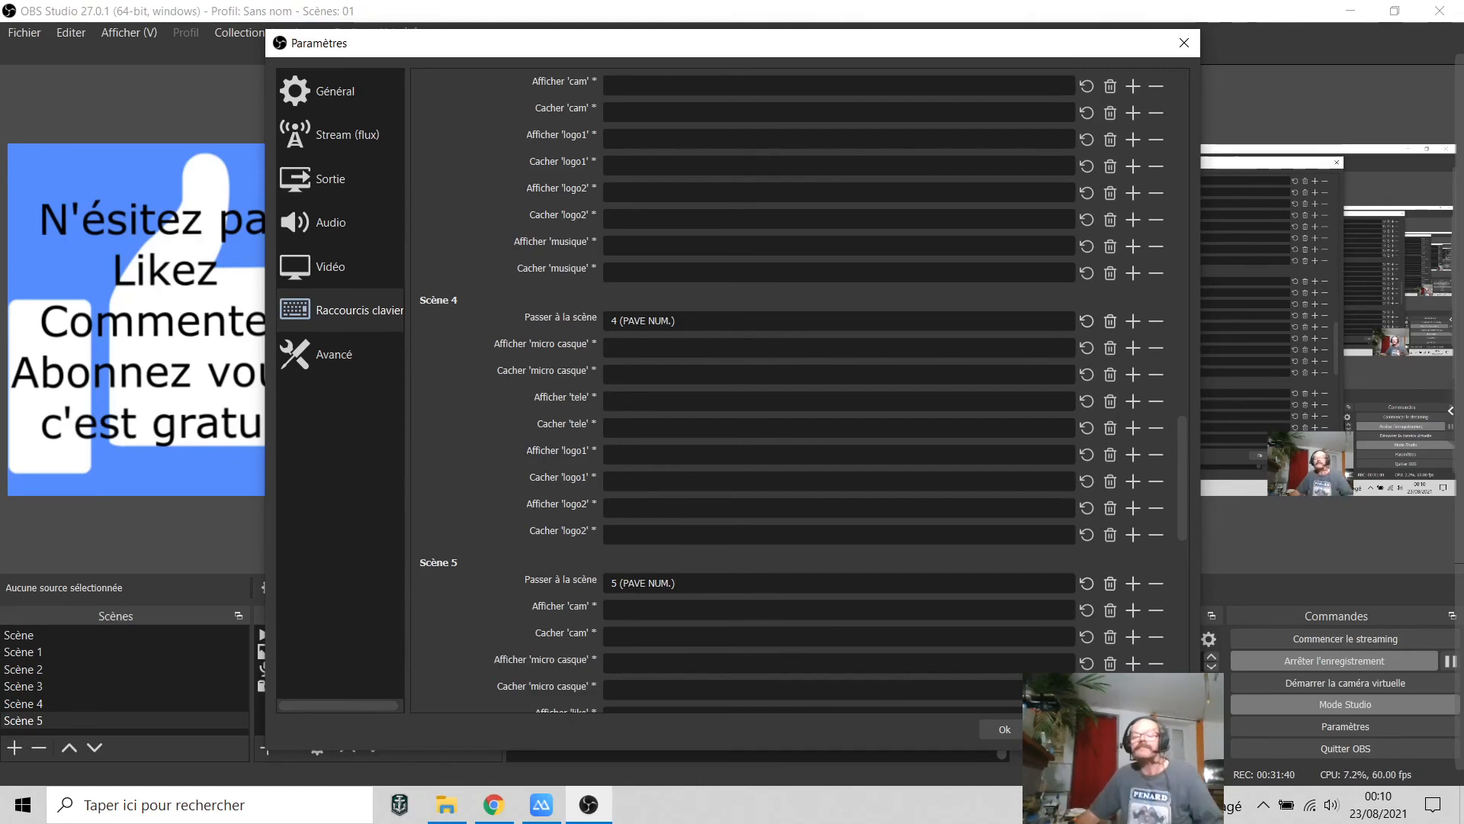
left_click(998, 730)
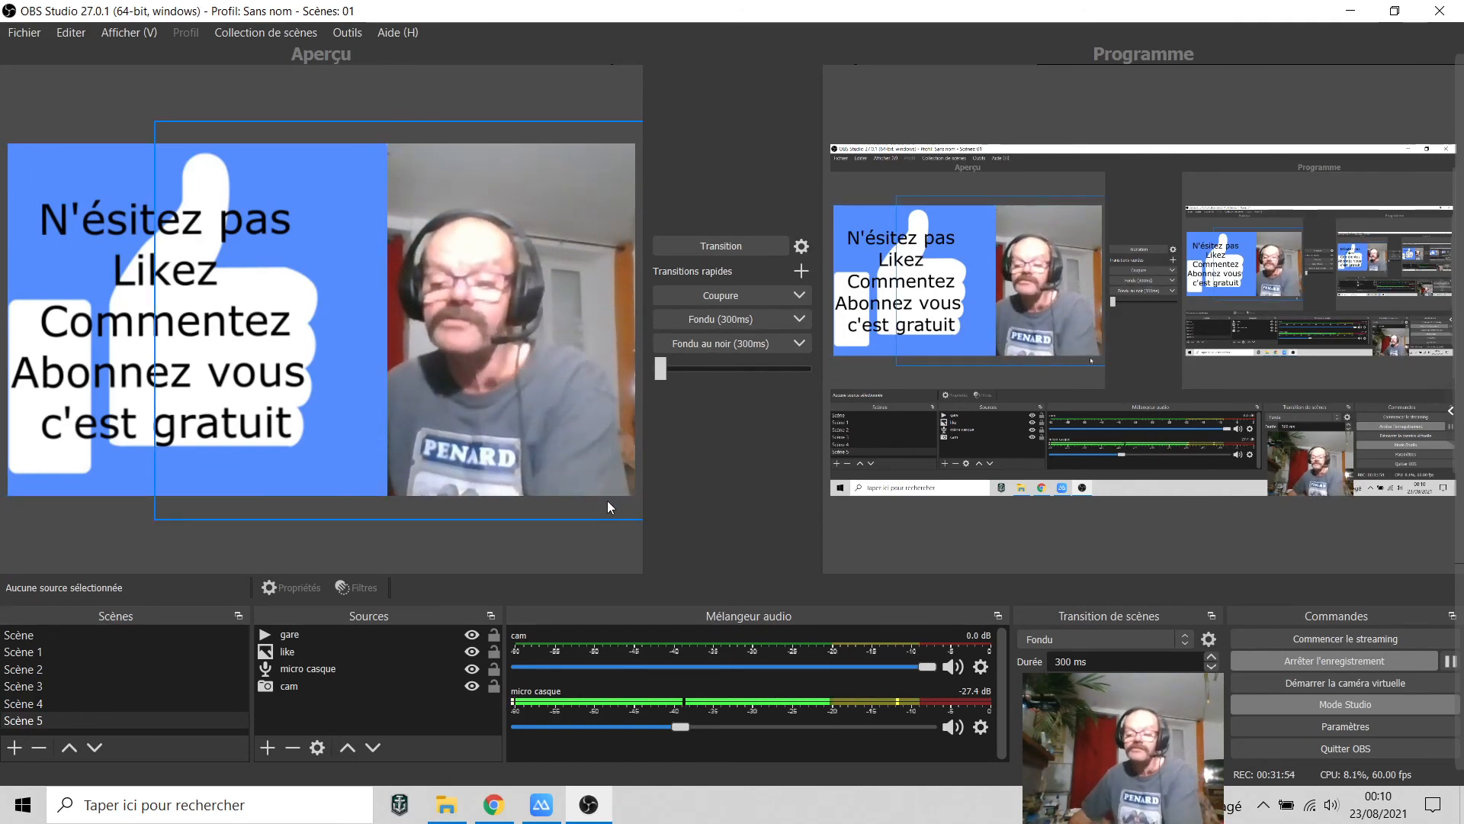
Step: Test the numpad shortcuts by switching the preview through Scène 1, 2, 3, 4 and 5
key("1")
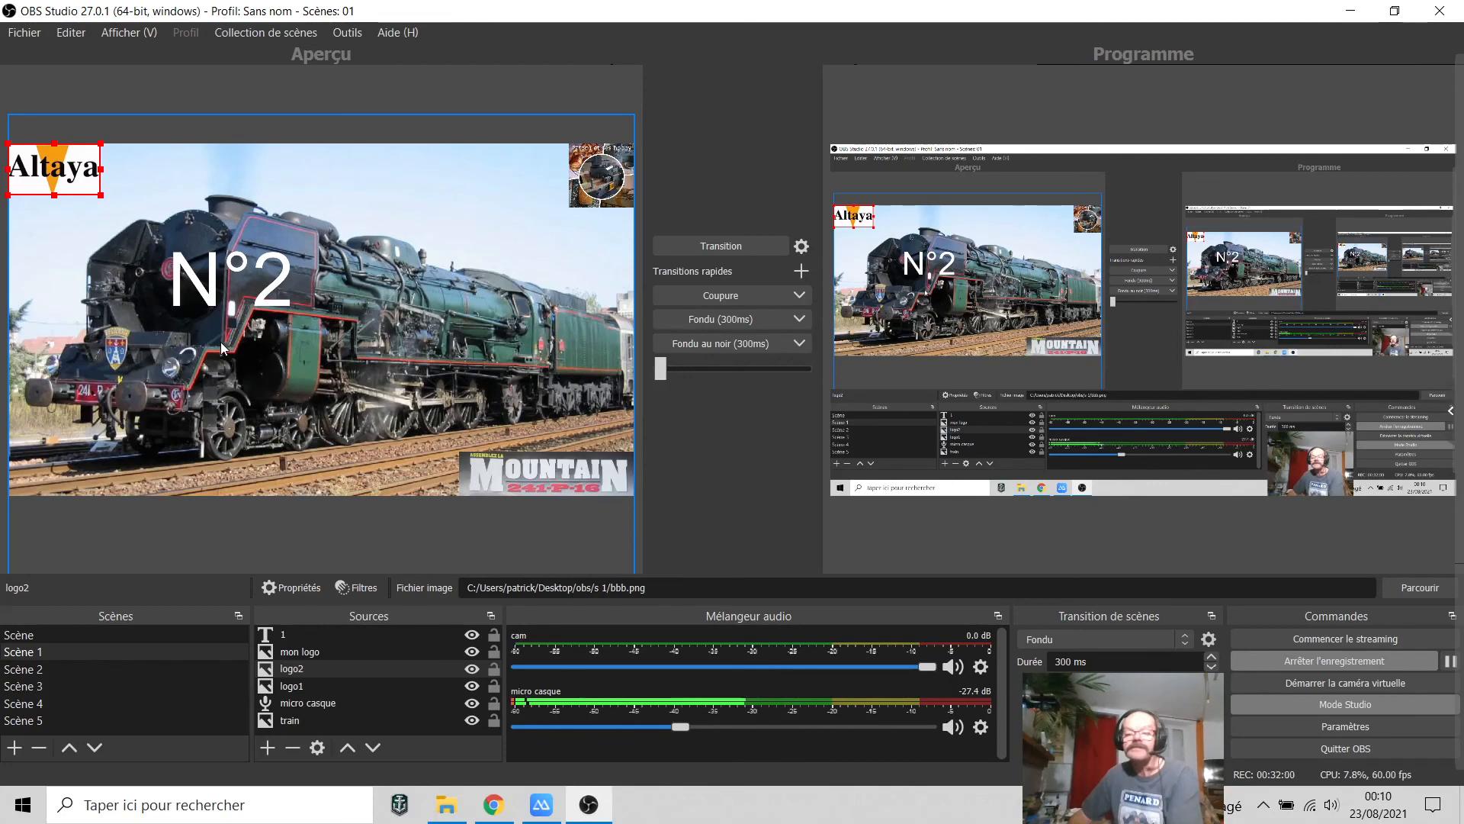
key("2")
left_click(391, 252)
left_click(291, 355)
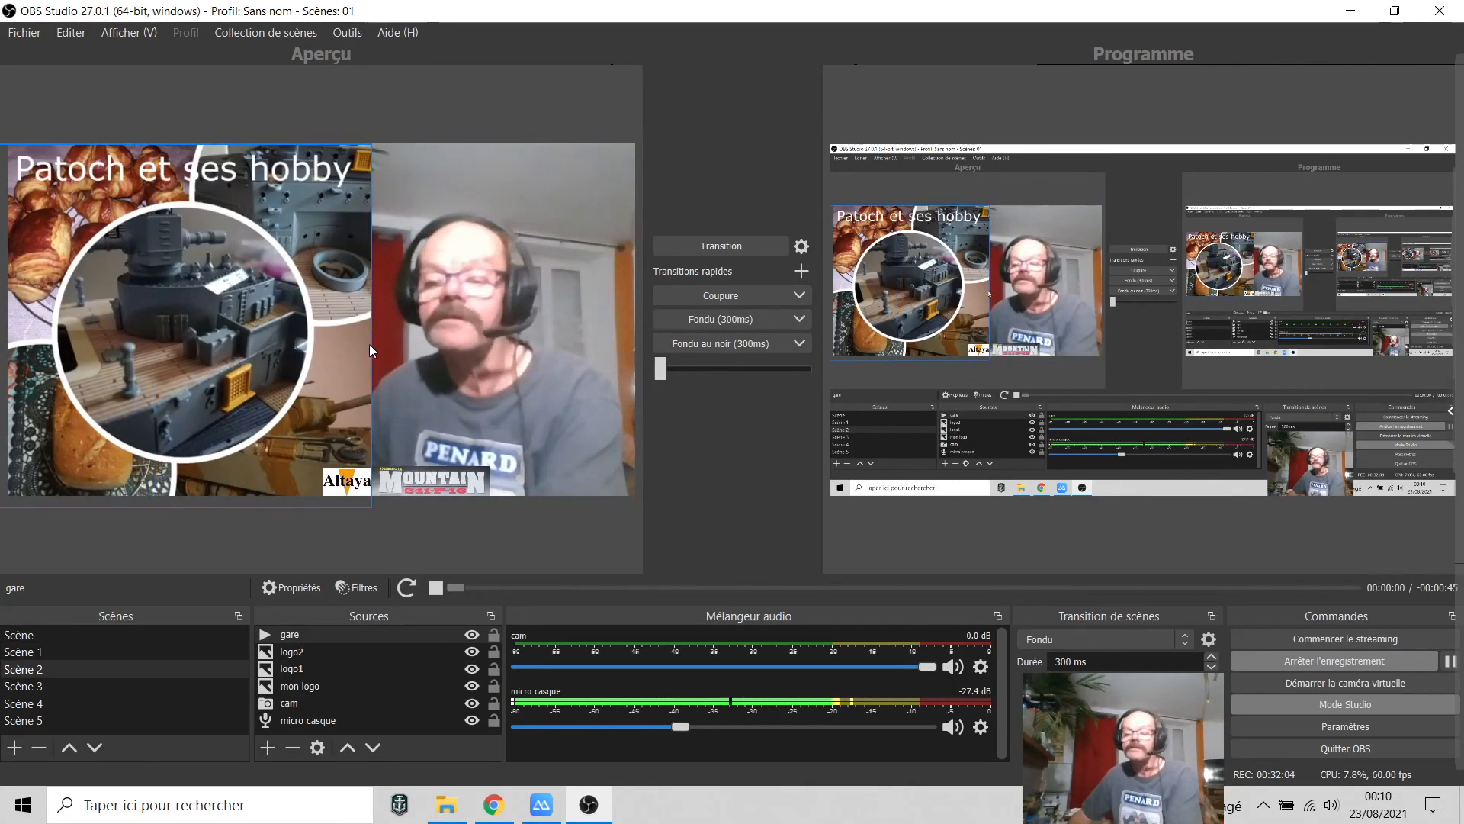
key("3")
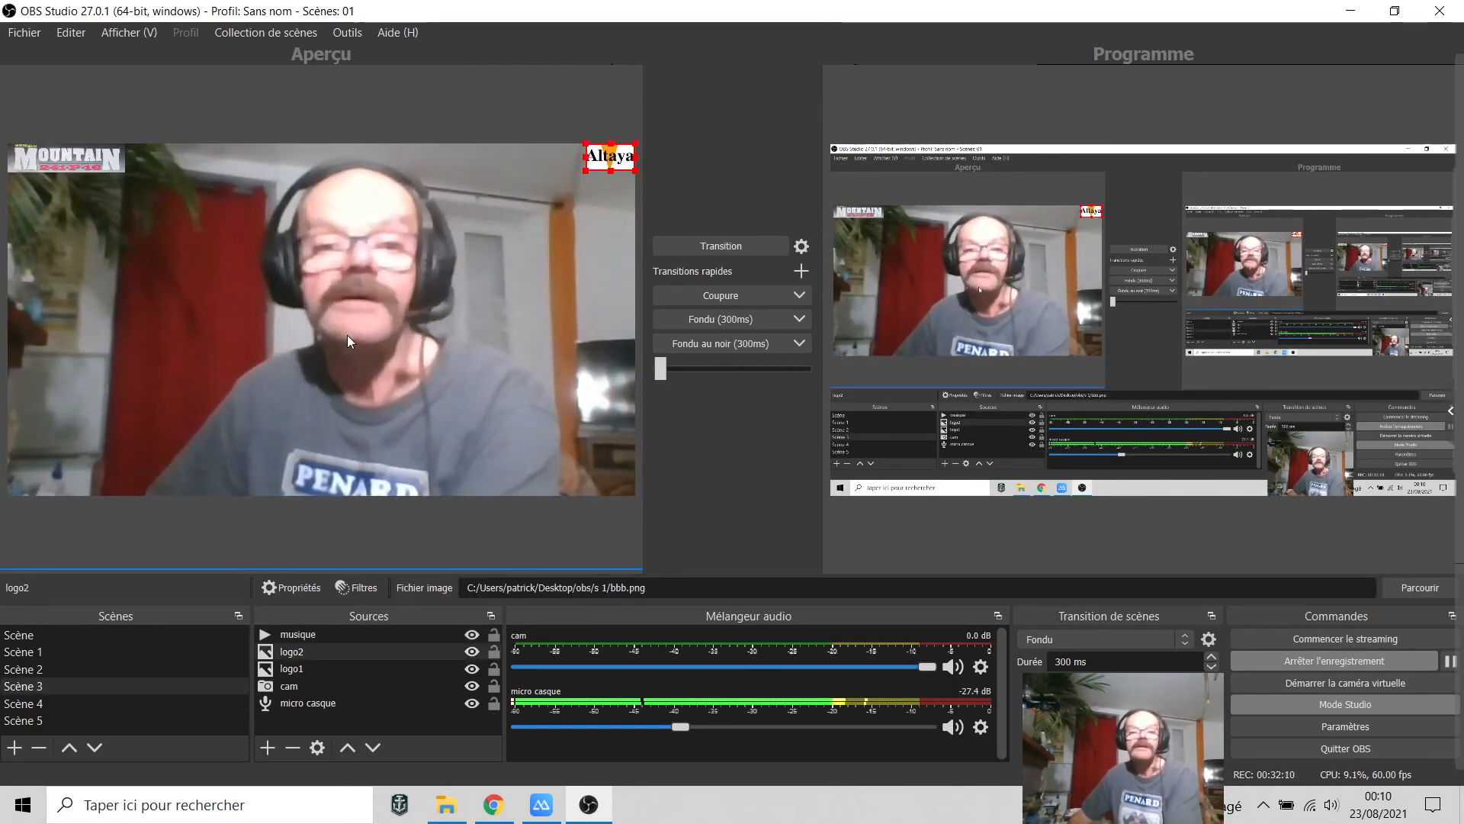
key("4")
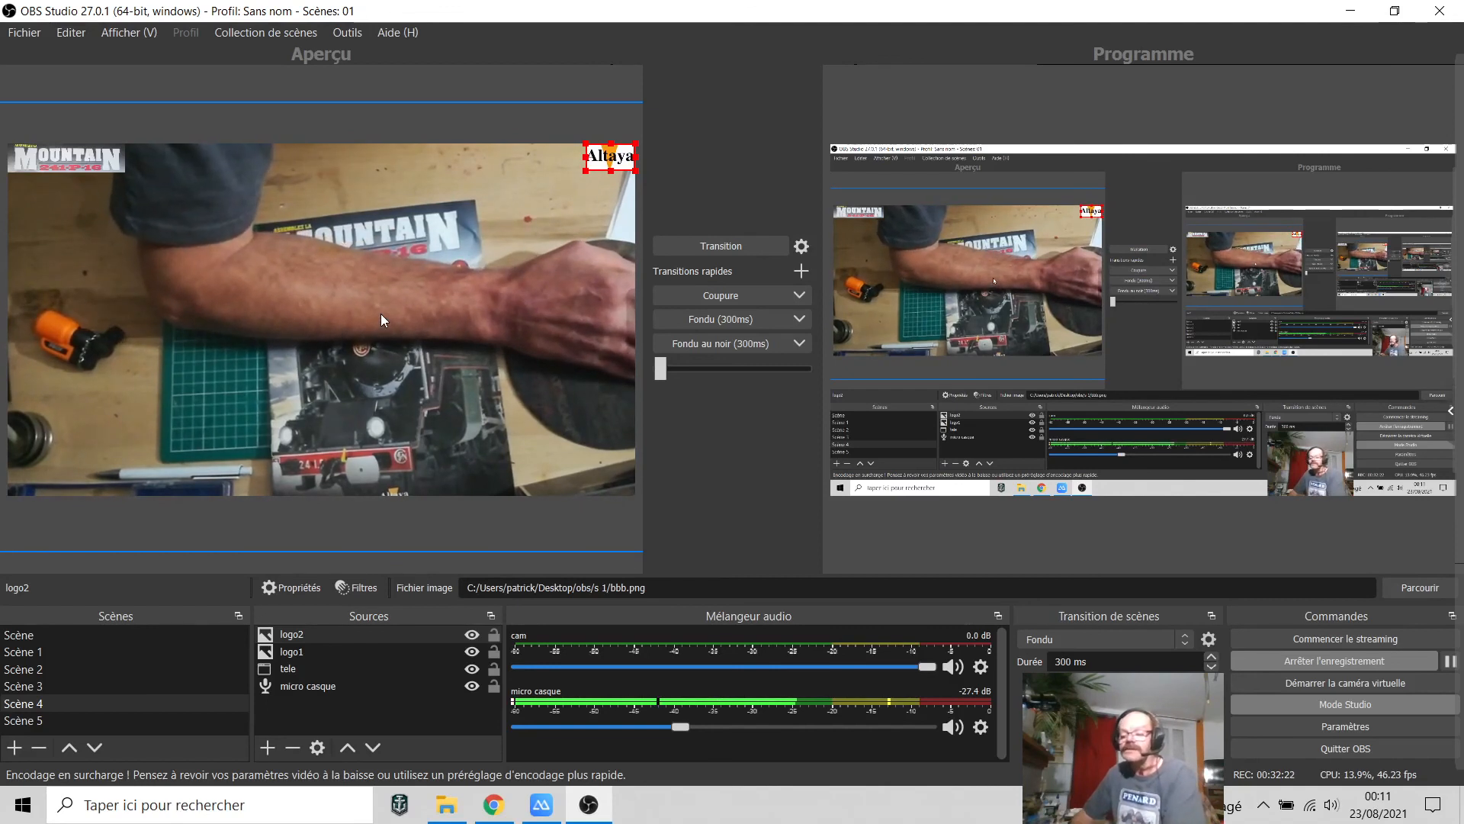
key("Down")
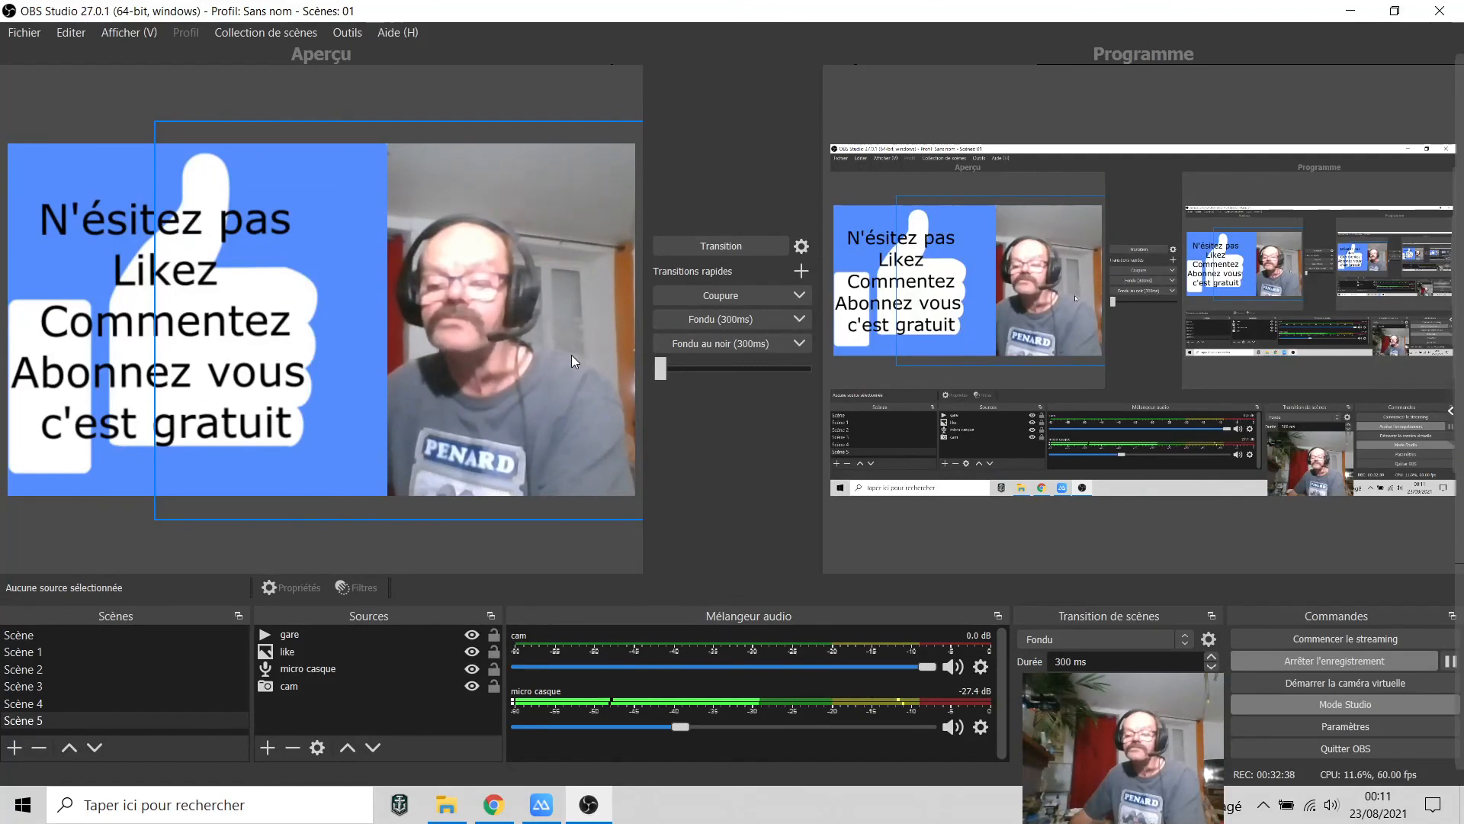
key("1")
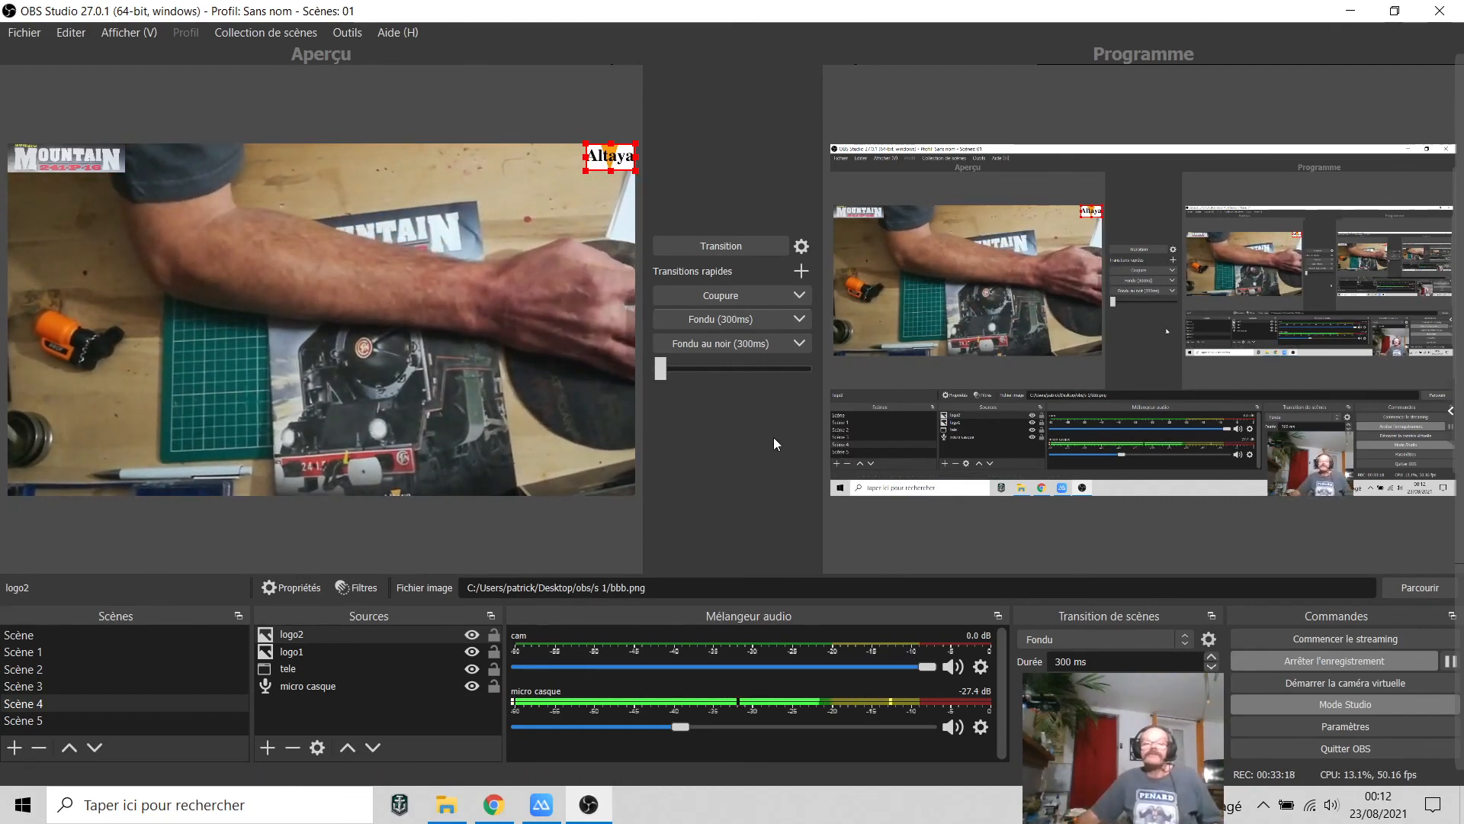
Step: Select Scène 5 and transition it to the program output
left_click(44, 722)
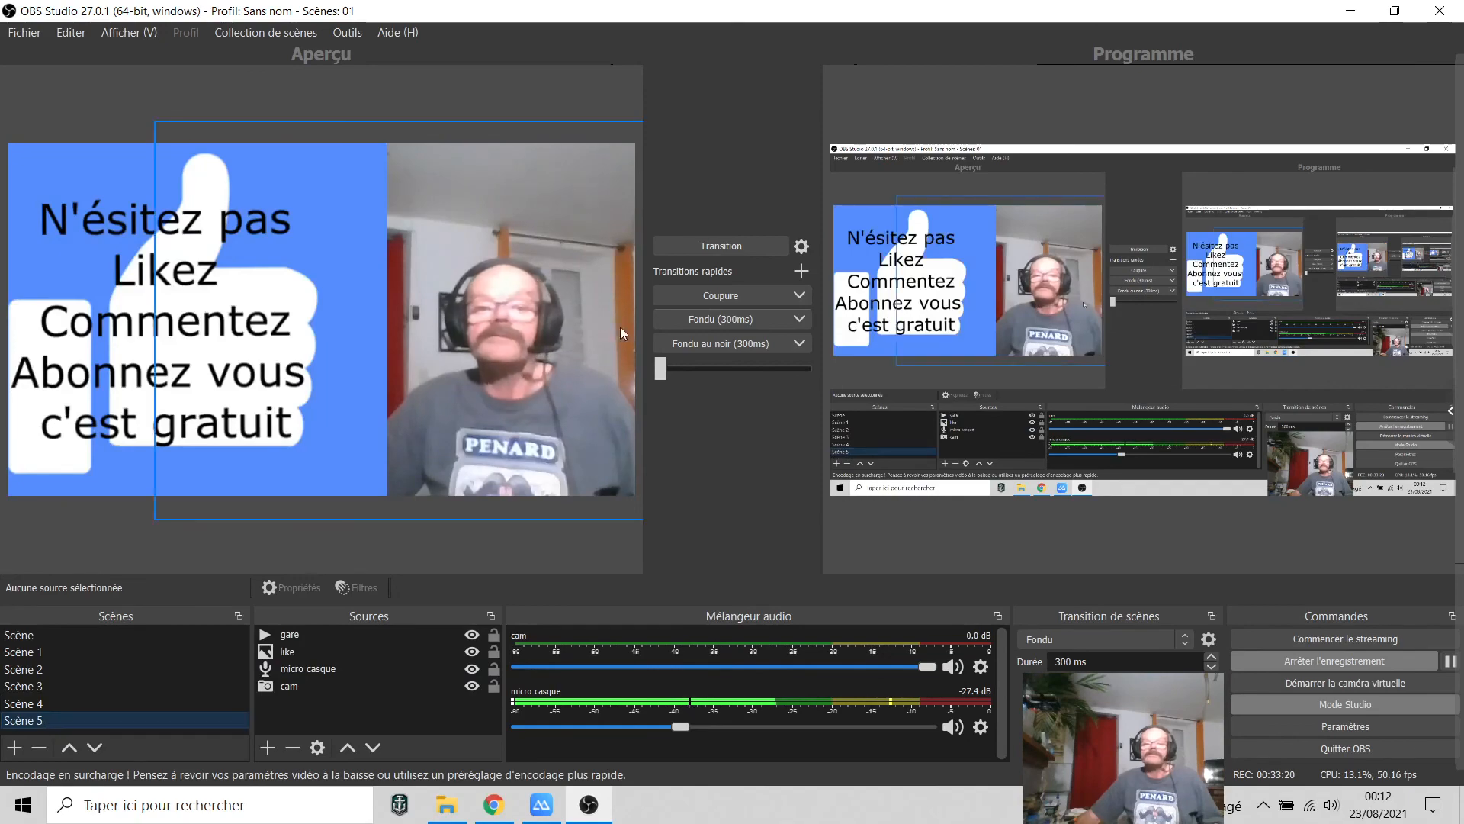
left_click(726, 246)
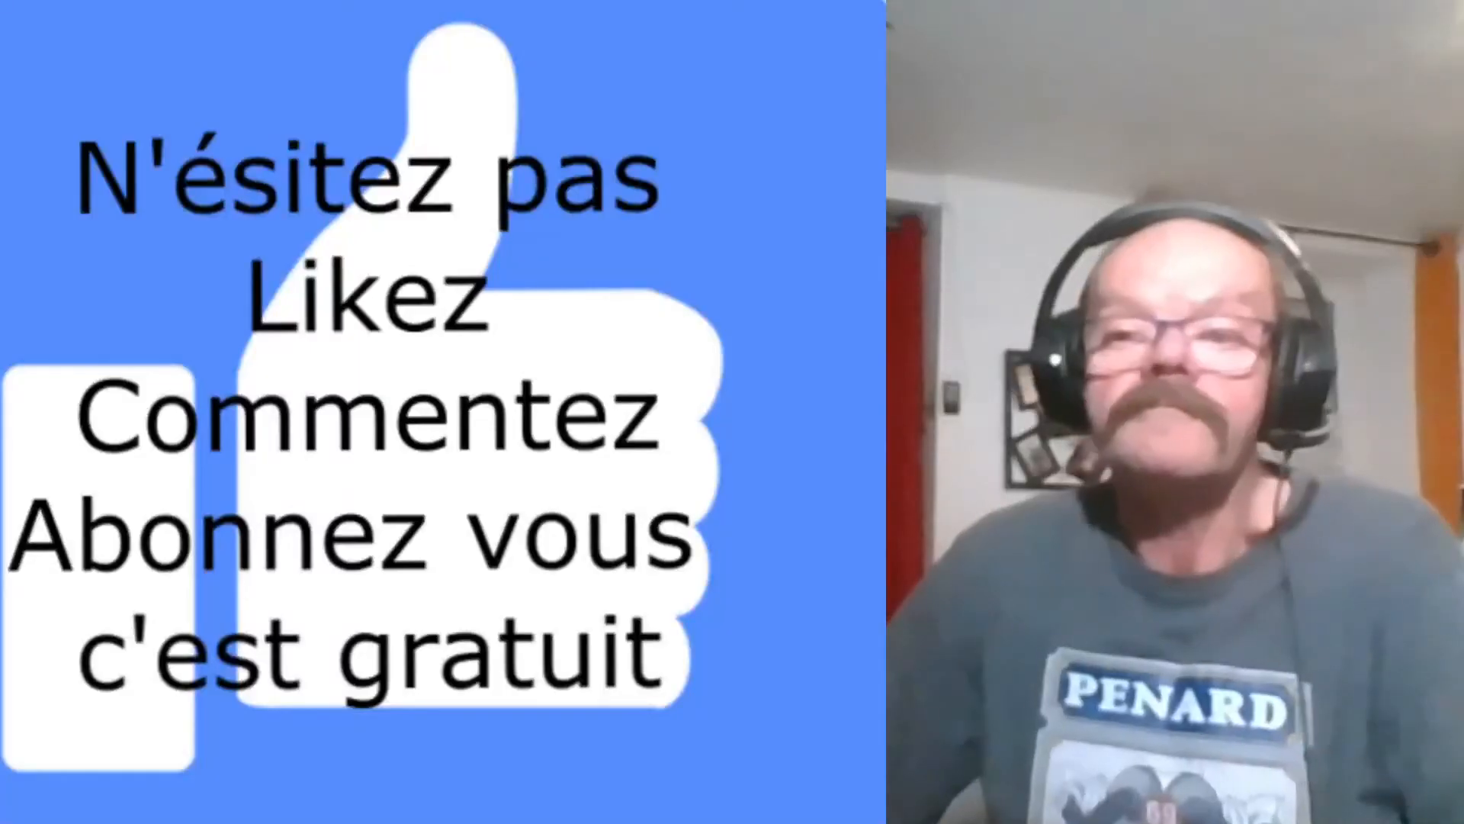